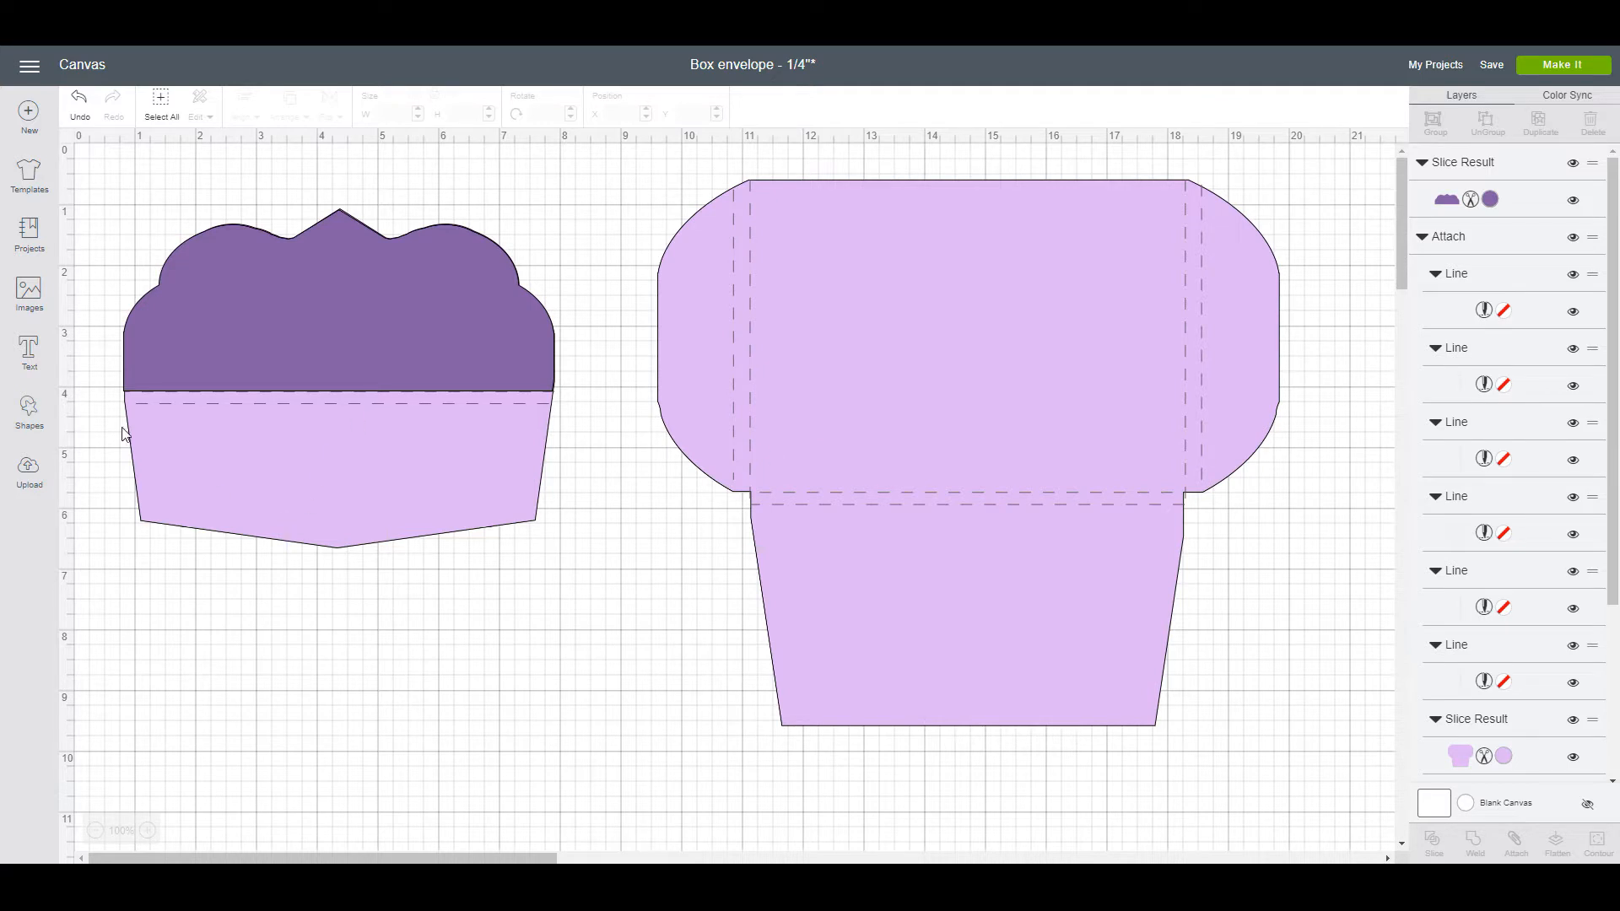
# Step: Add a three-line text block with a placeholder recipient name, street line, and city, state and ZIP code line
pyautogui.click(28, 350)
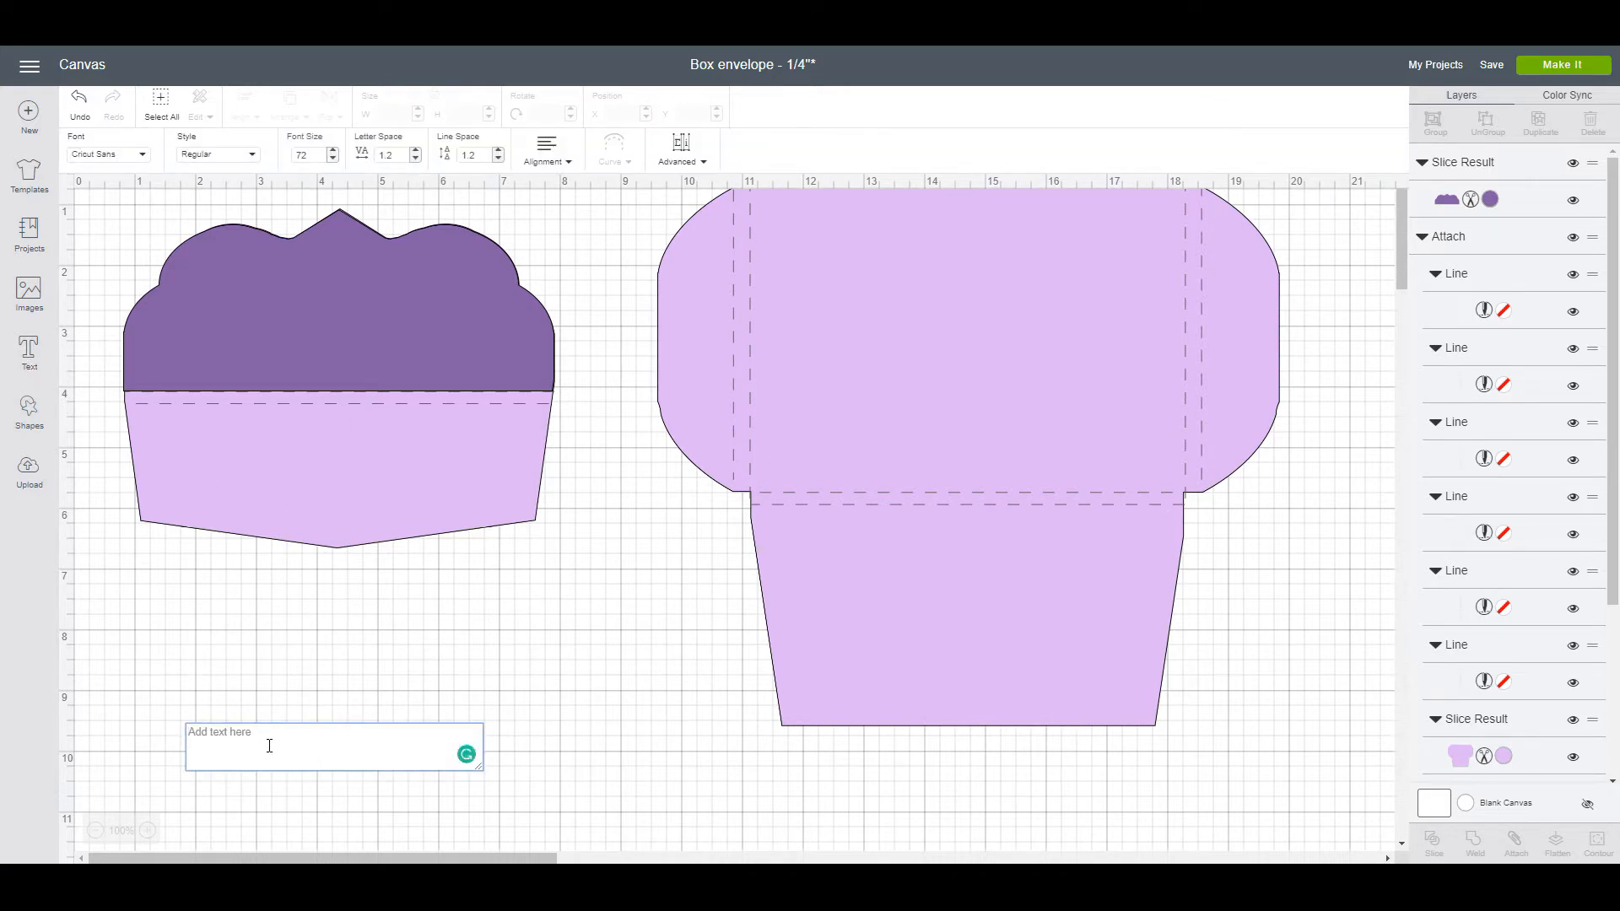
pyautogui.write('Any Name')
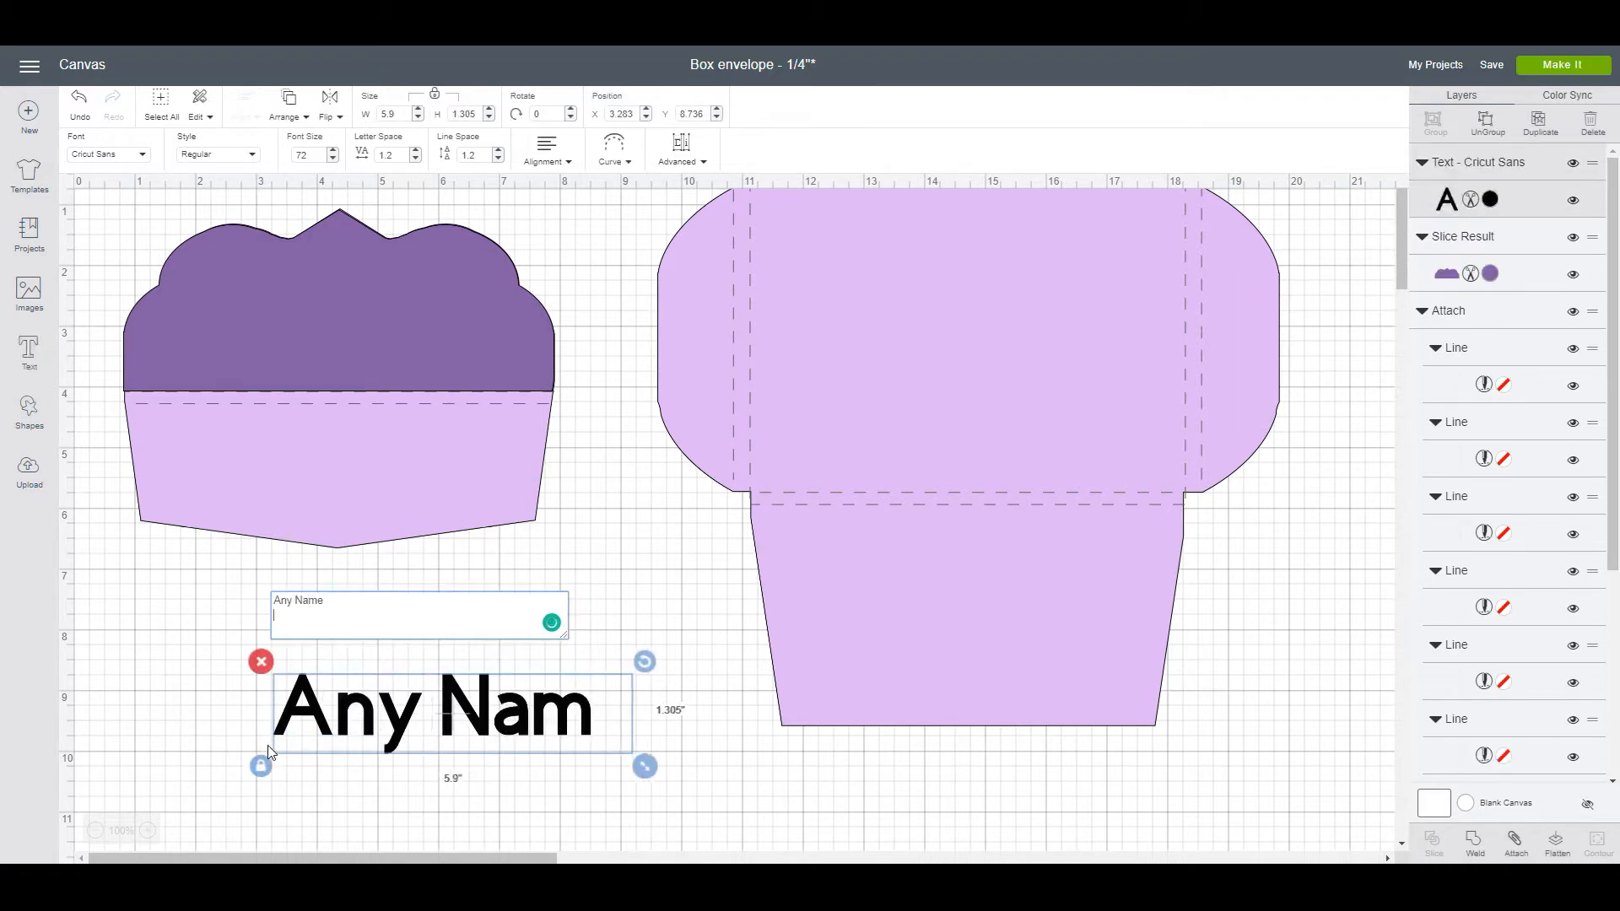
pyautogui.press('Return')
pyautogui.write('123')
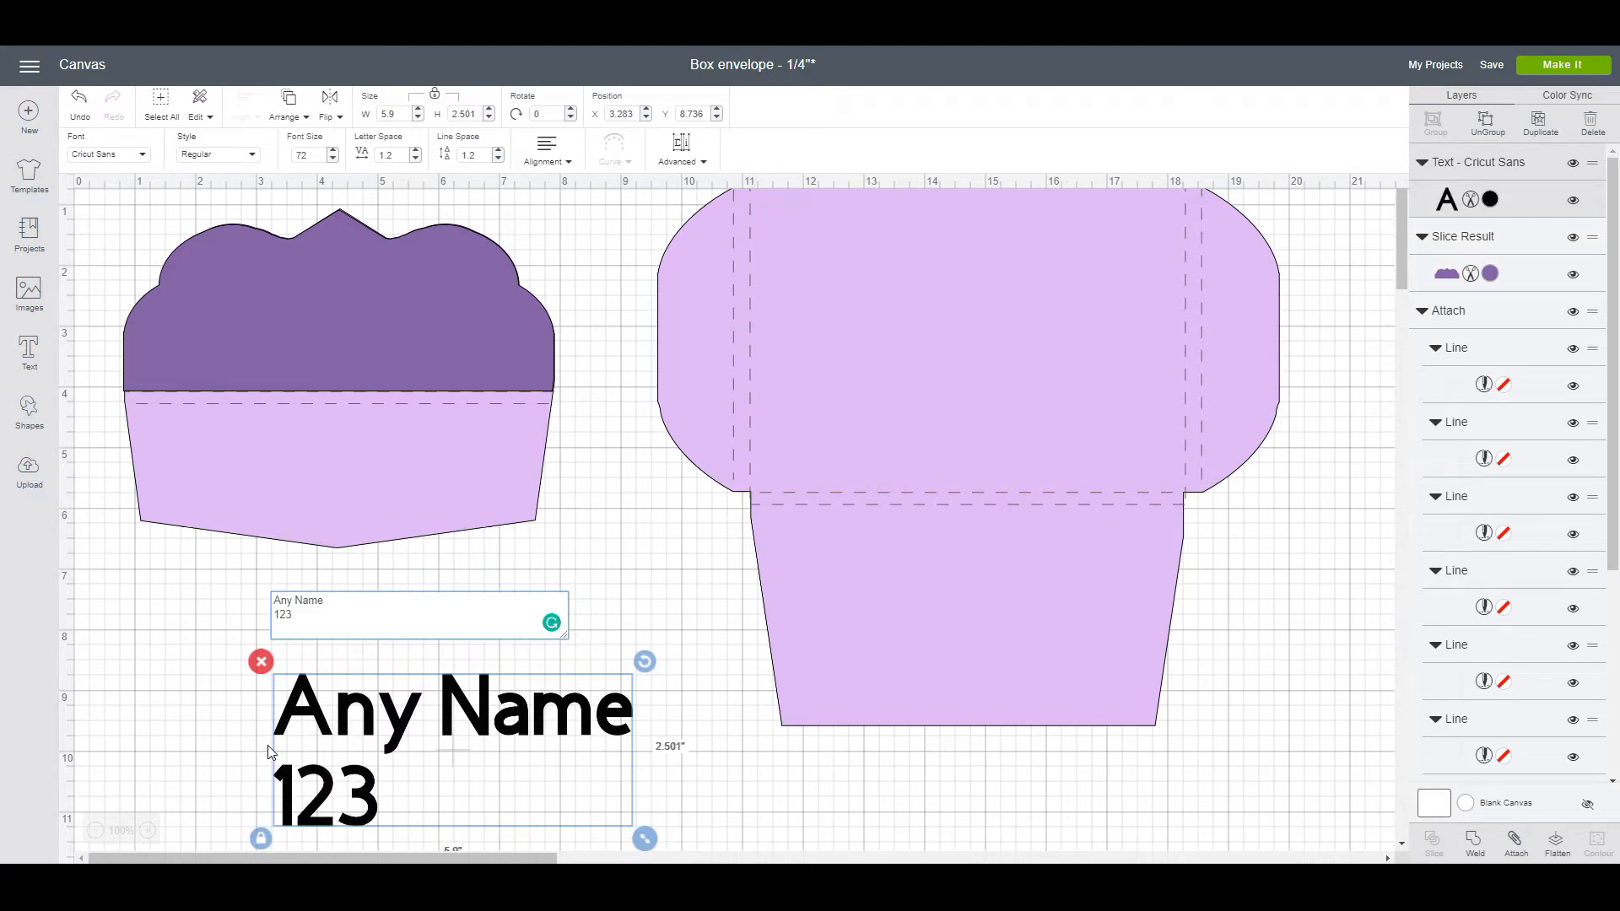
pyautogui.write(' Street')
pyautogui.press('Return')
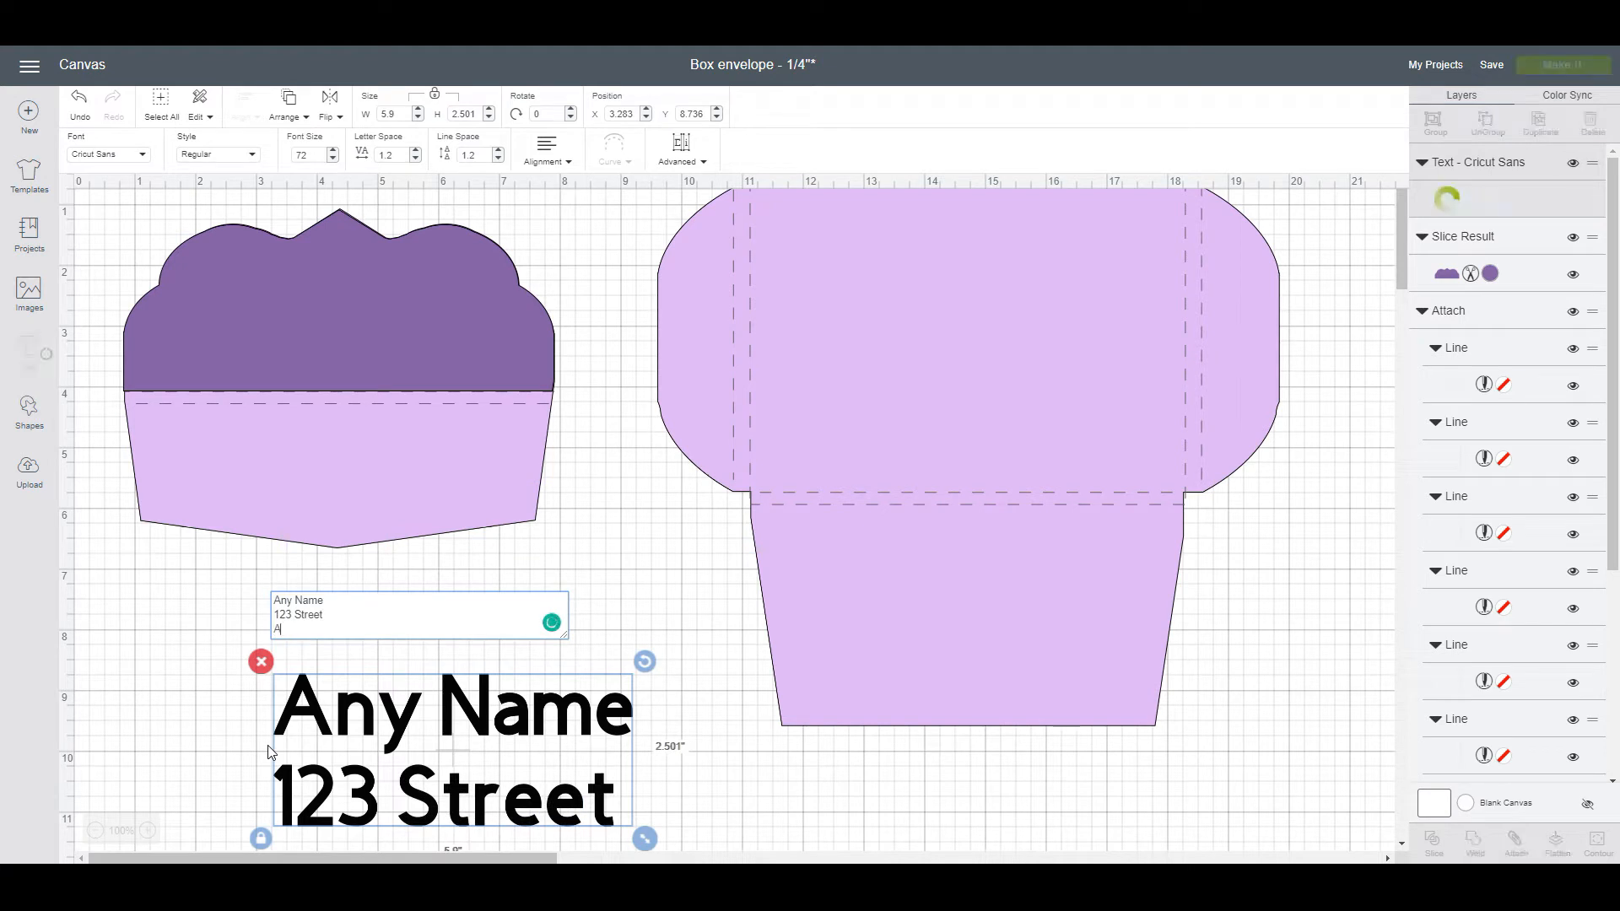
pyautogui.write('Anytown,')
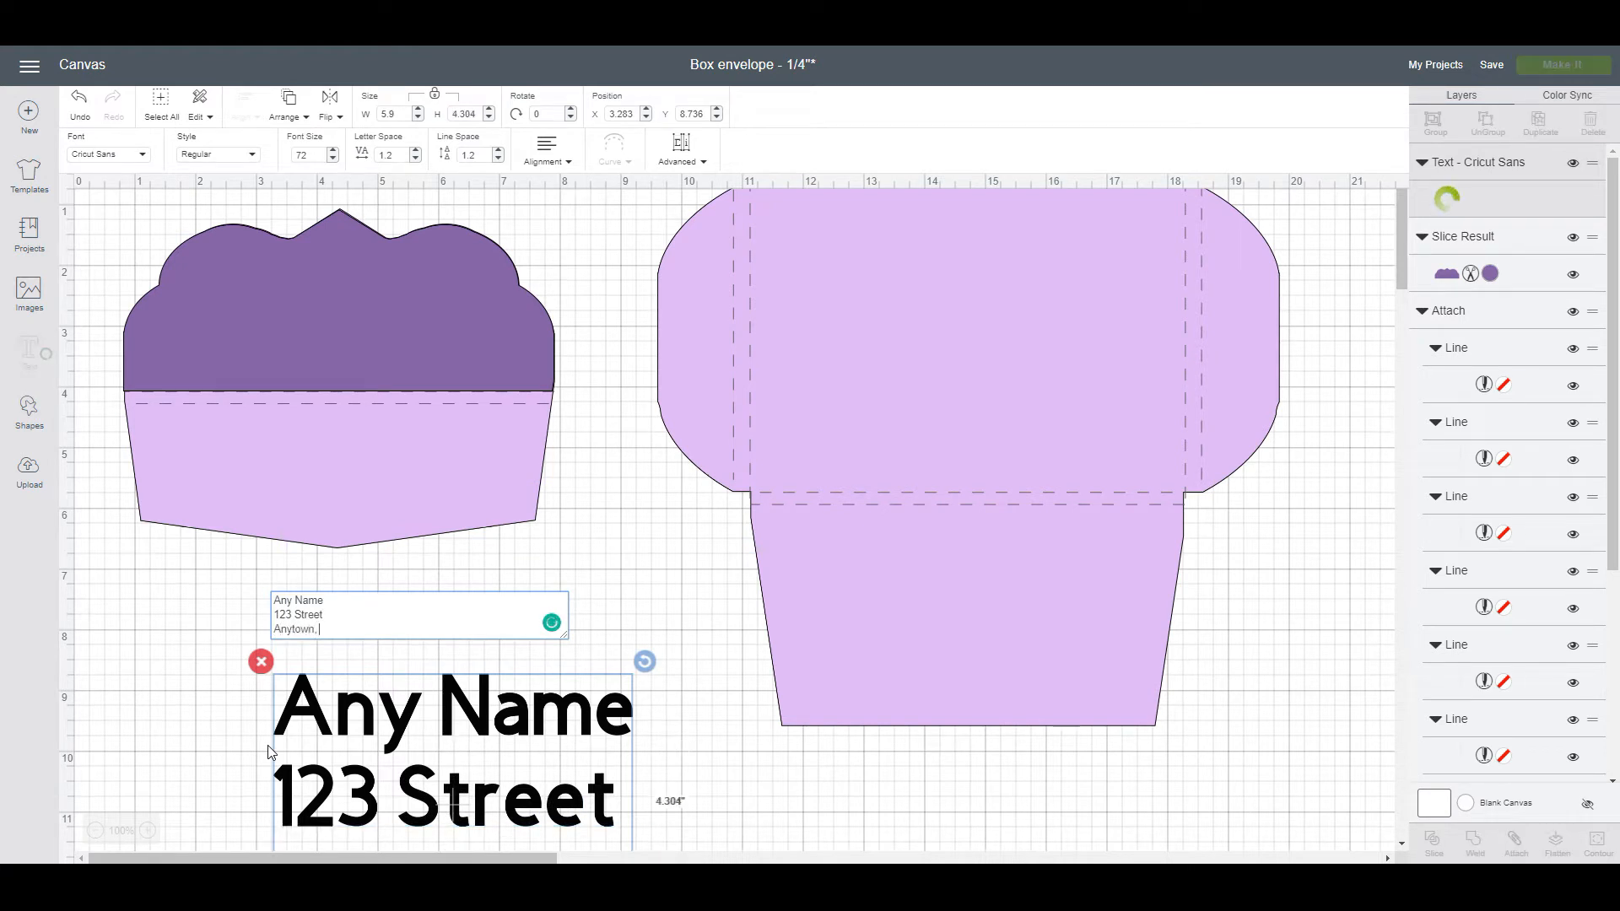
pyautogui.write(' Sta')
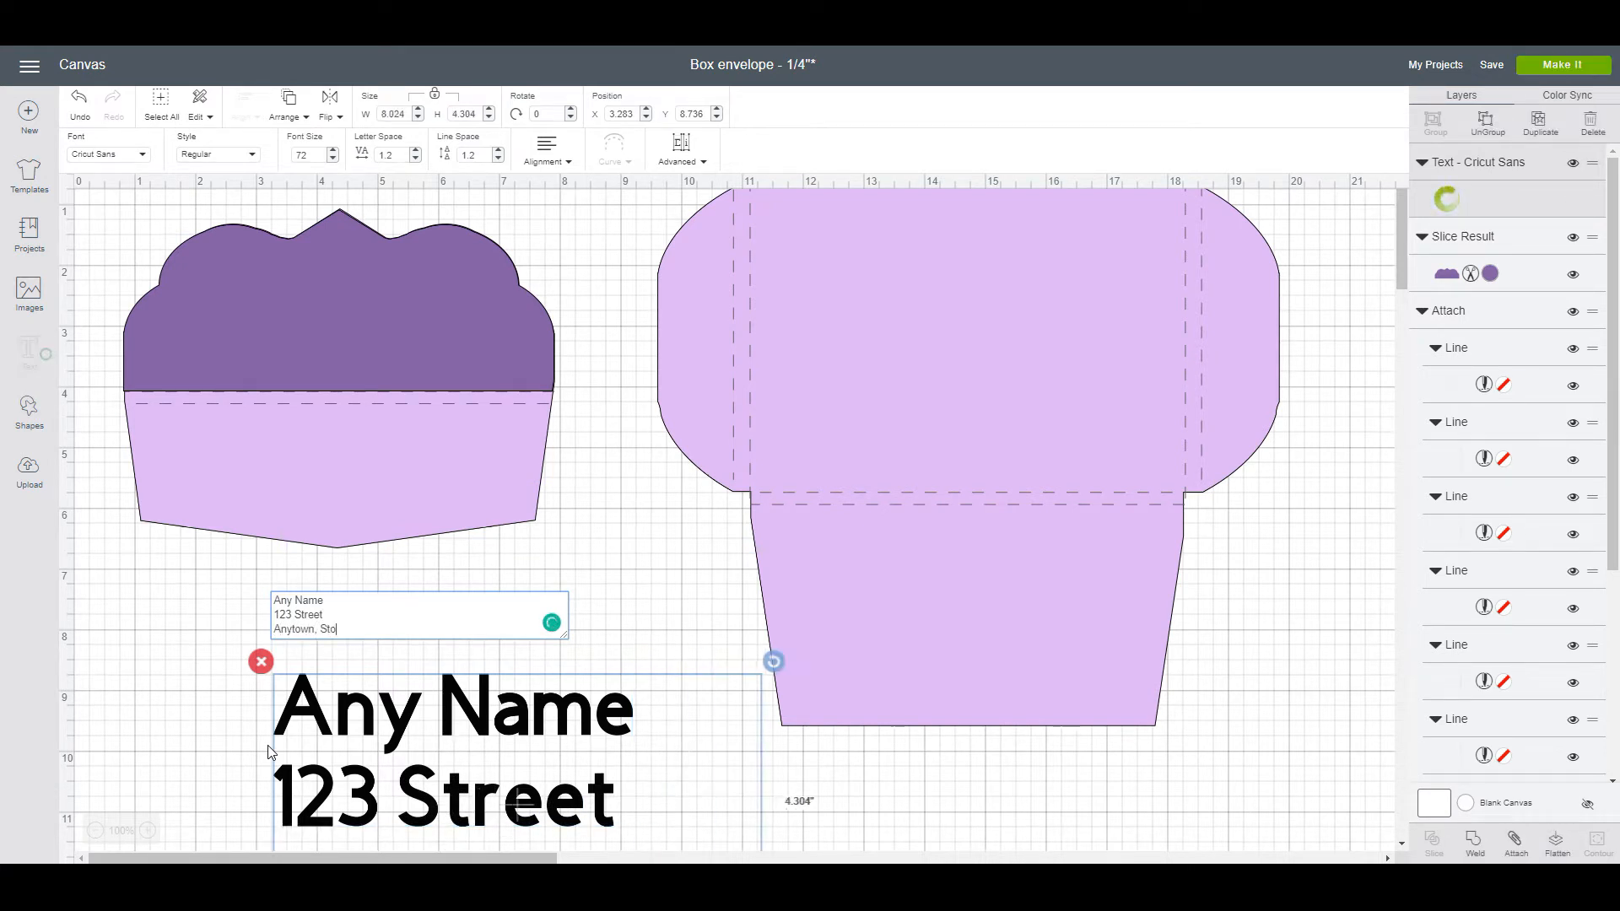
pyautogui.write('te 123445')
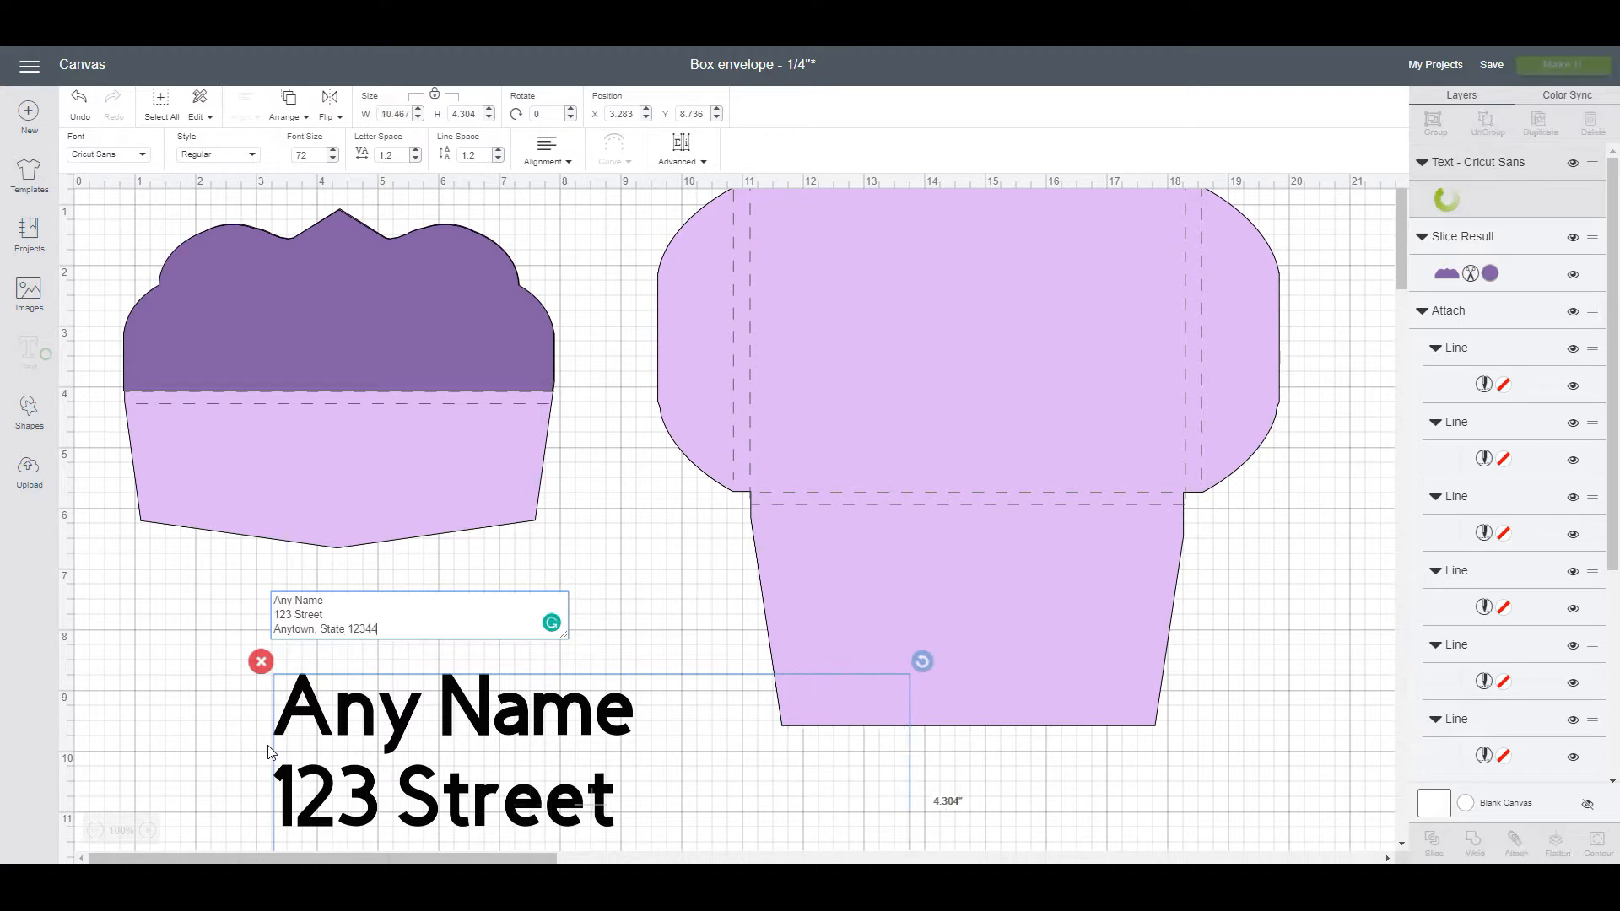
pyautogui.press('BackSpace')
pyautogui.press('BackSpace')
pyautogui.write('5')
pyautogui.press('Return')
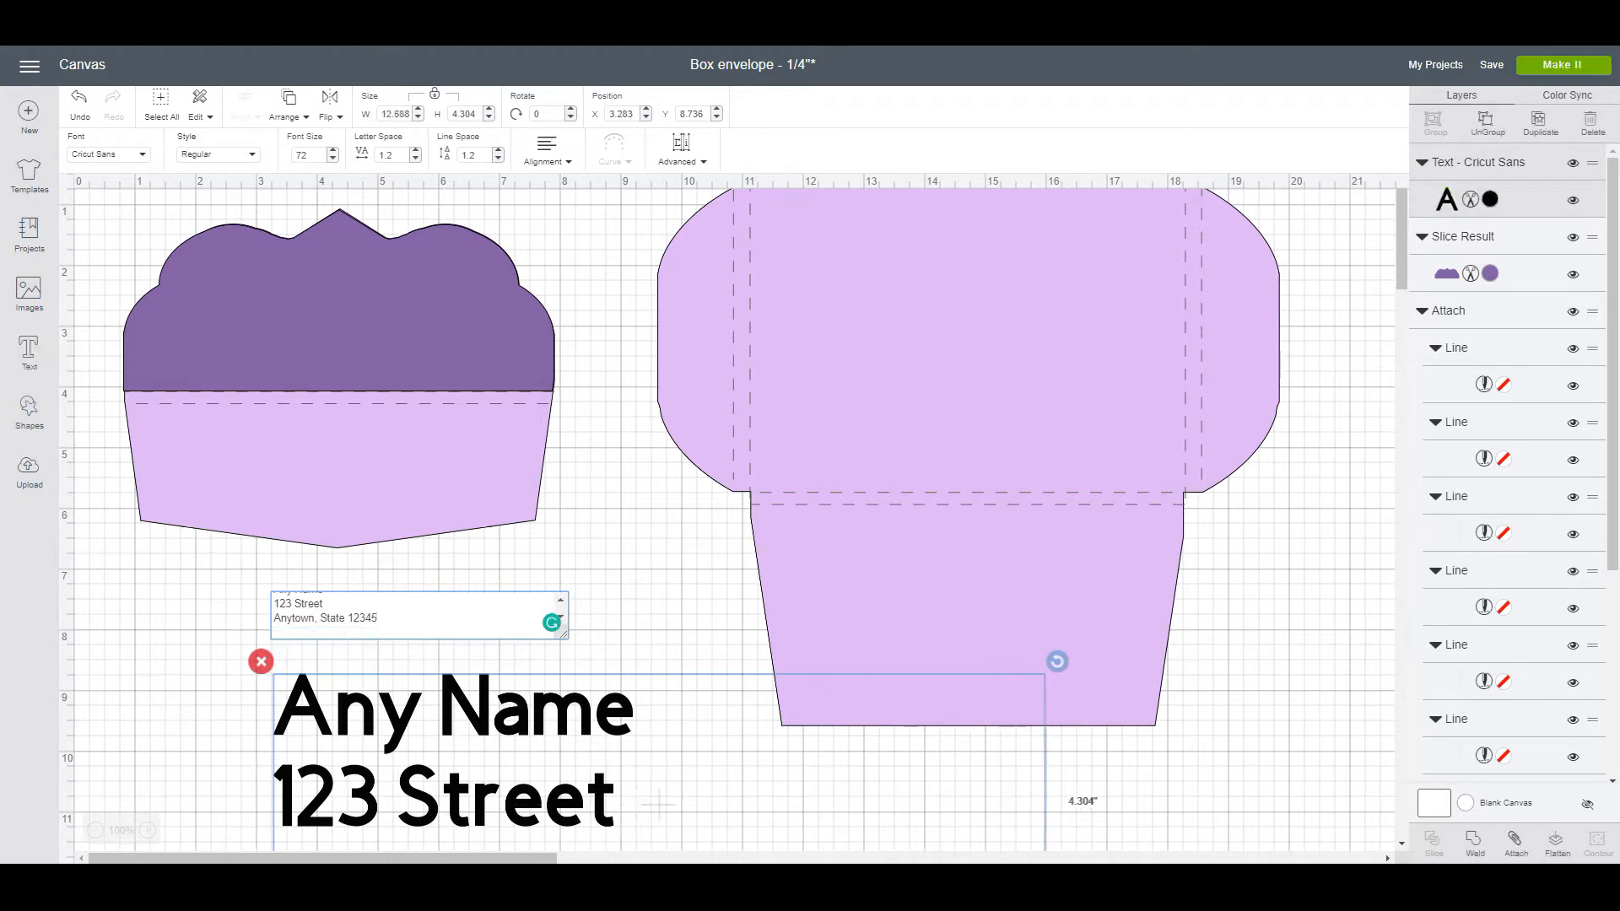
# Step: Move the address text up over the envelope pieces and set its font to Samantha Upright
pyautogui.click(553, 721)
pyautogui.moveTo(553, 721); pyautogui.dragTo(588, 306)
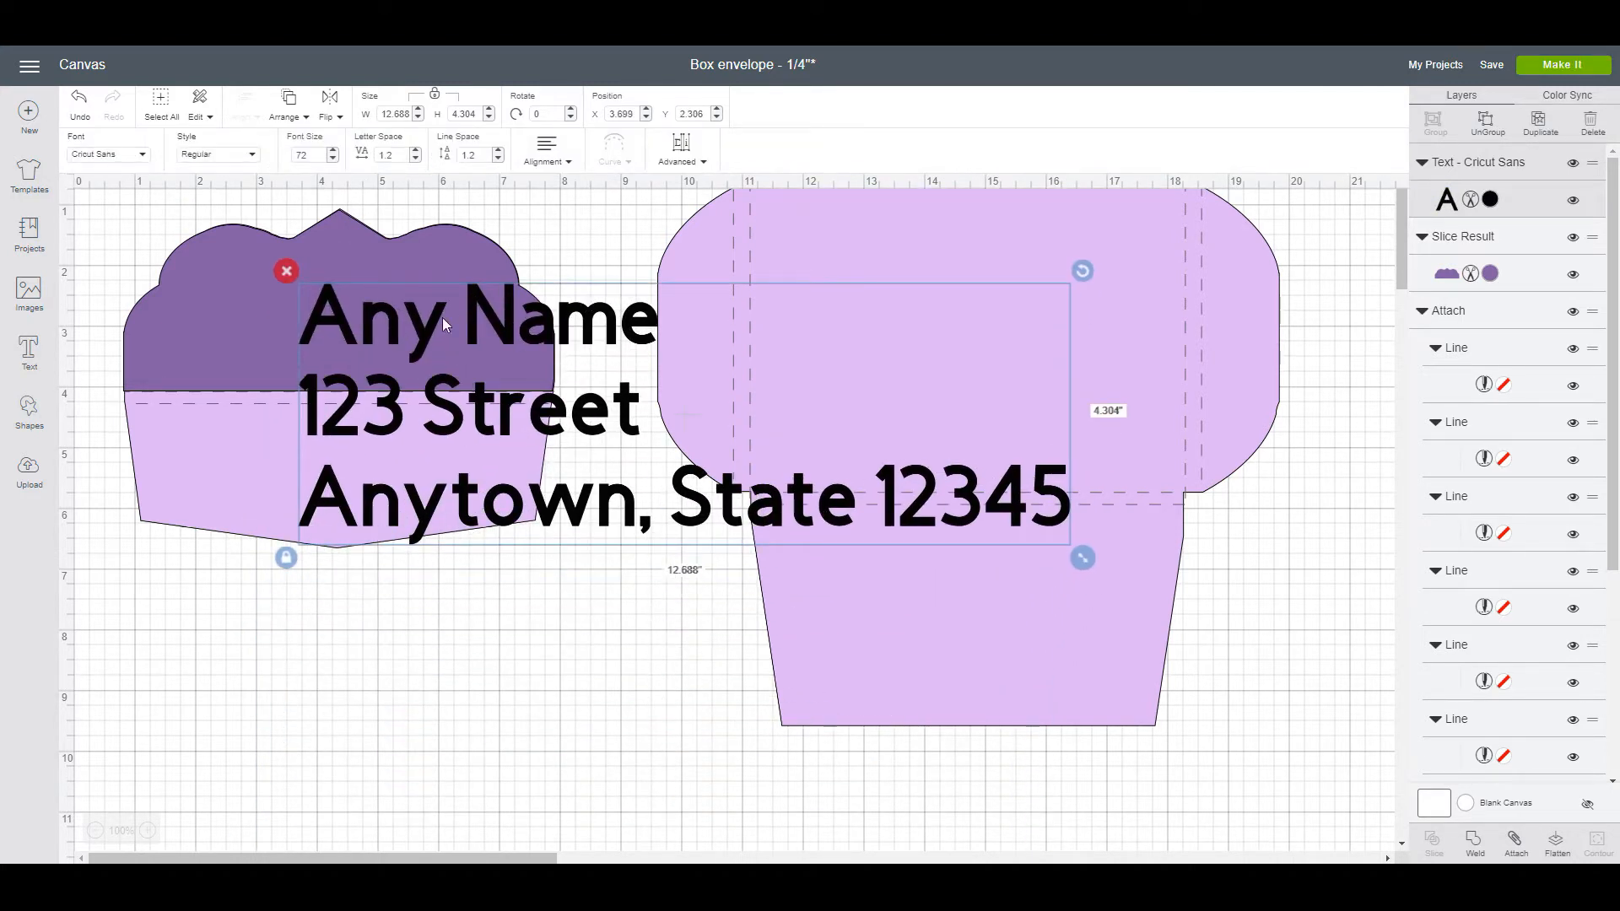
pyautogui.click(138, 154)
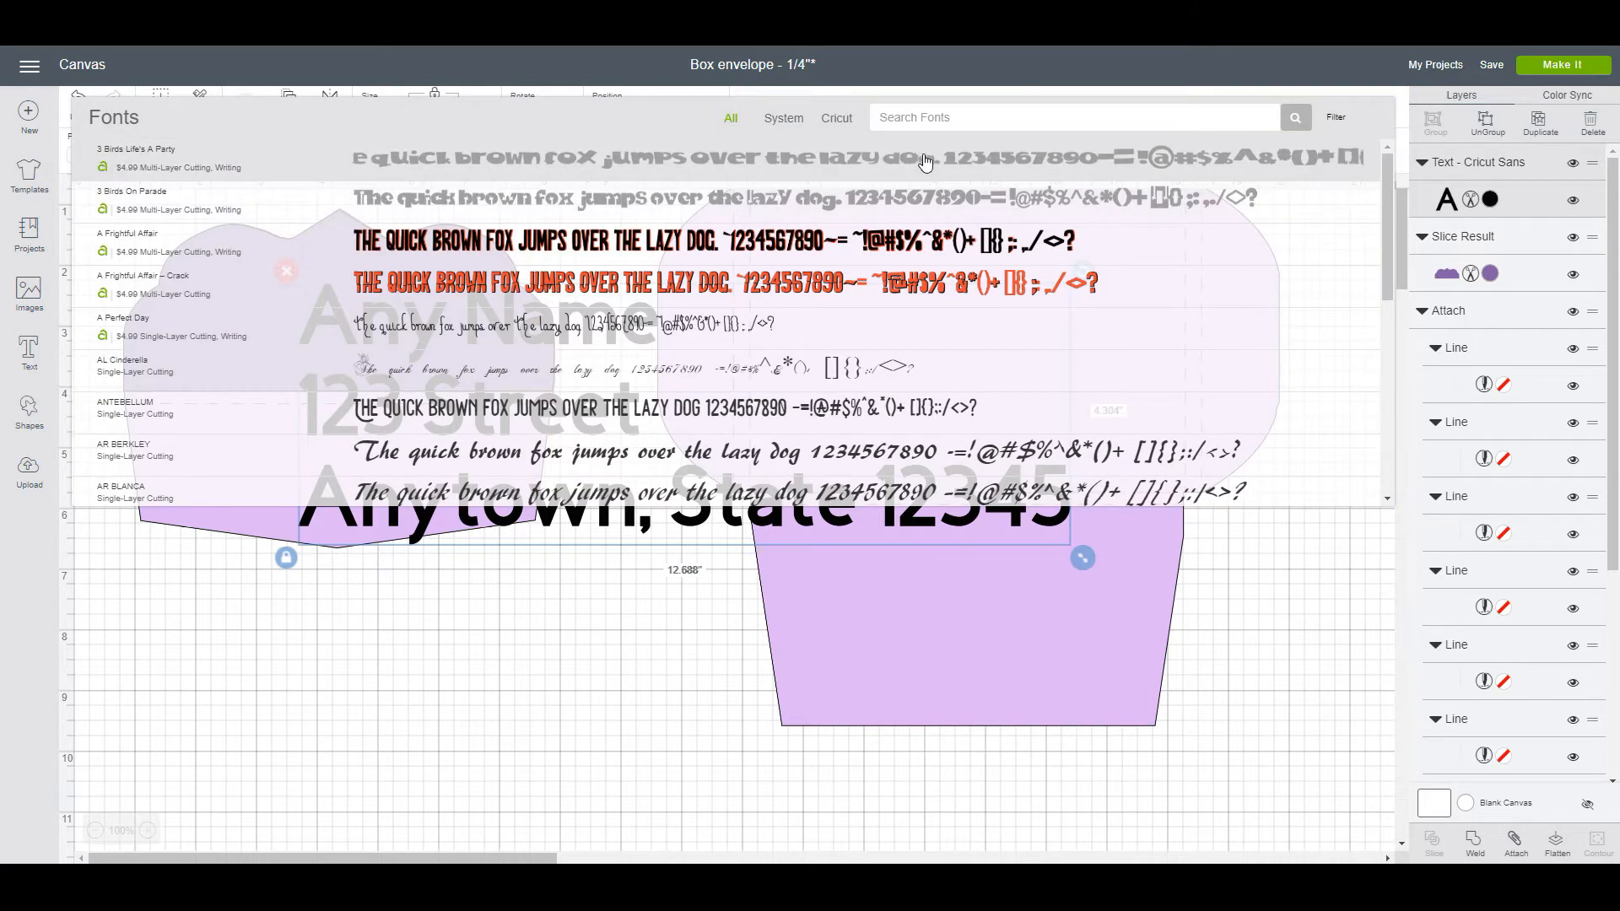
pyautogui.click(910, 119)
pyautogui.write('saman')
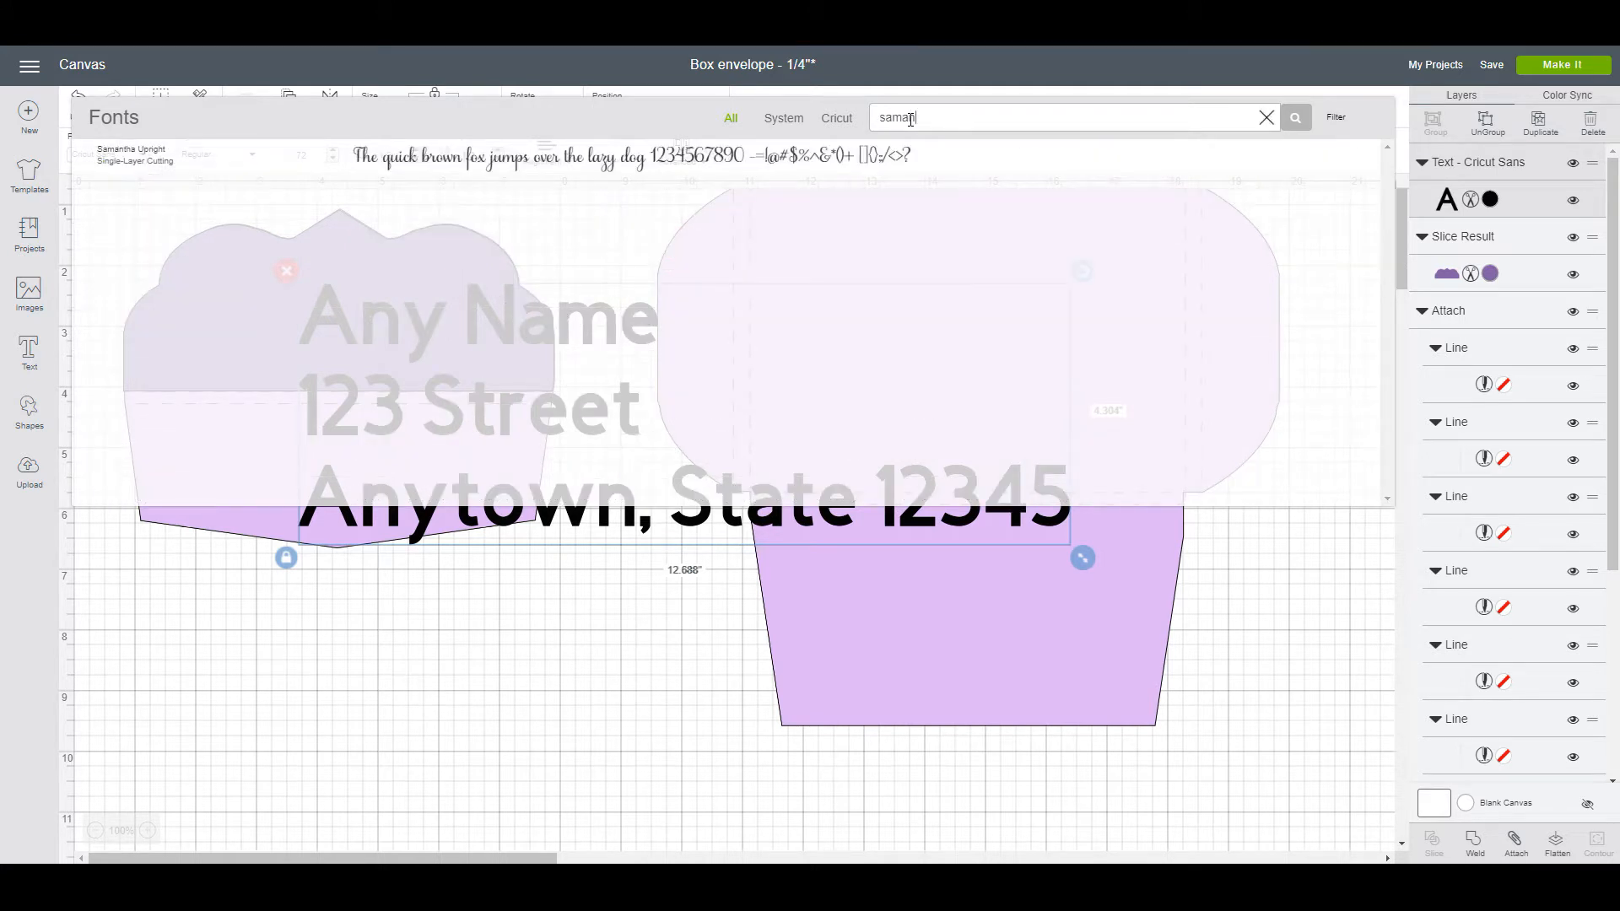
pyautogui.click(495, 157)
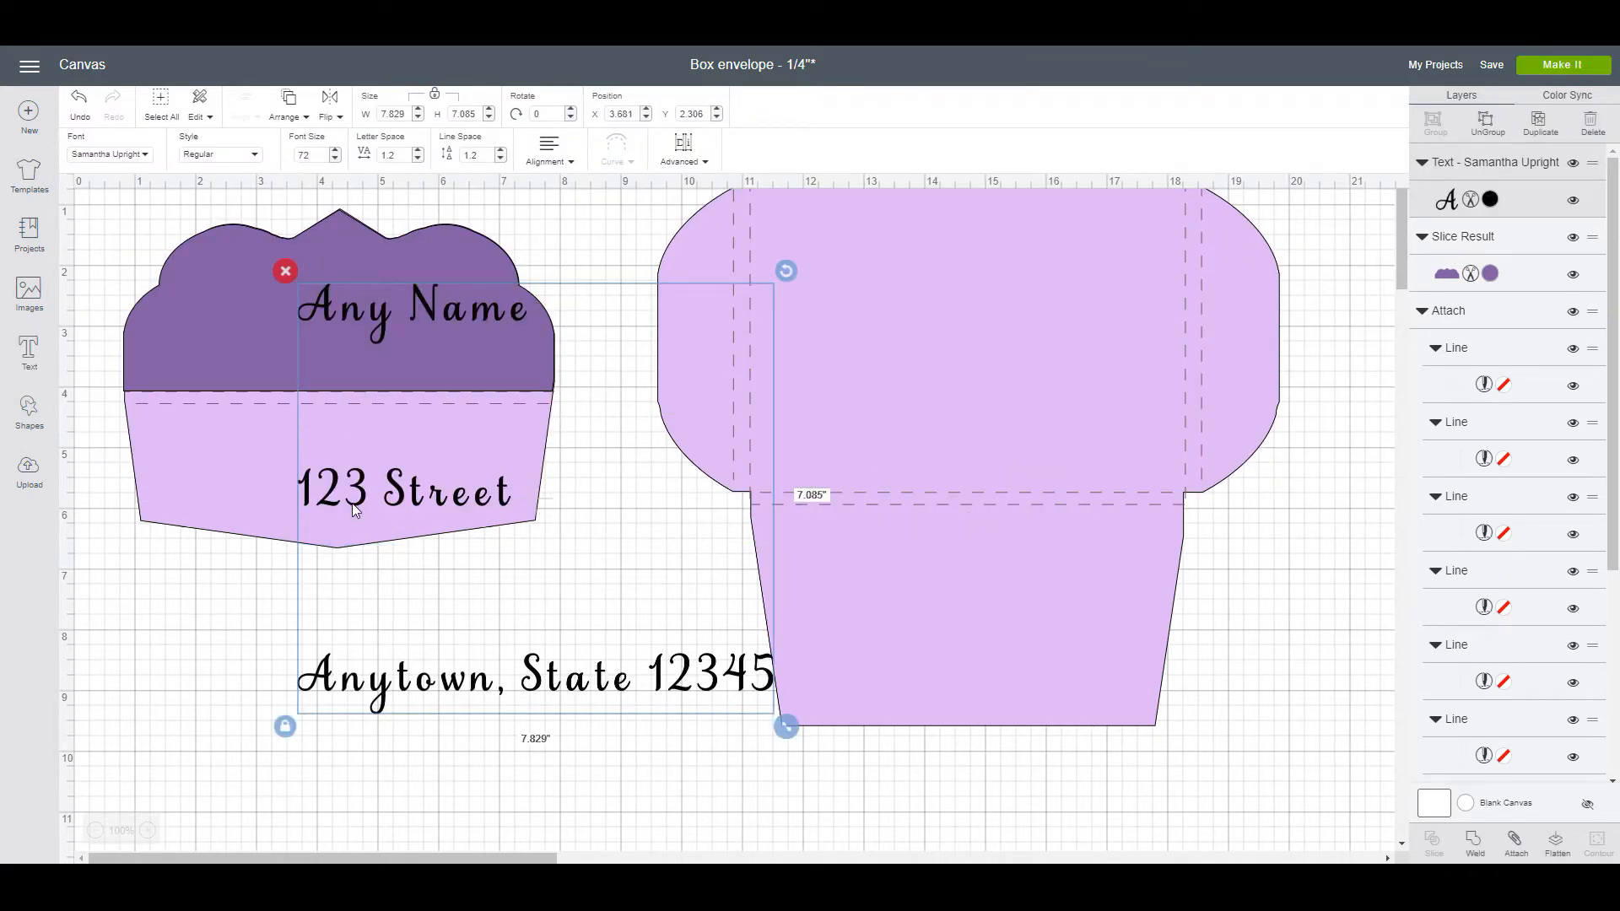
# Step: Try the Bold, Italic and Bold Italic styles on the address text and return it to Regular
pyautogui.click(238, 155)
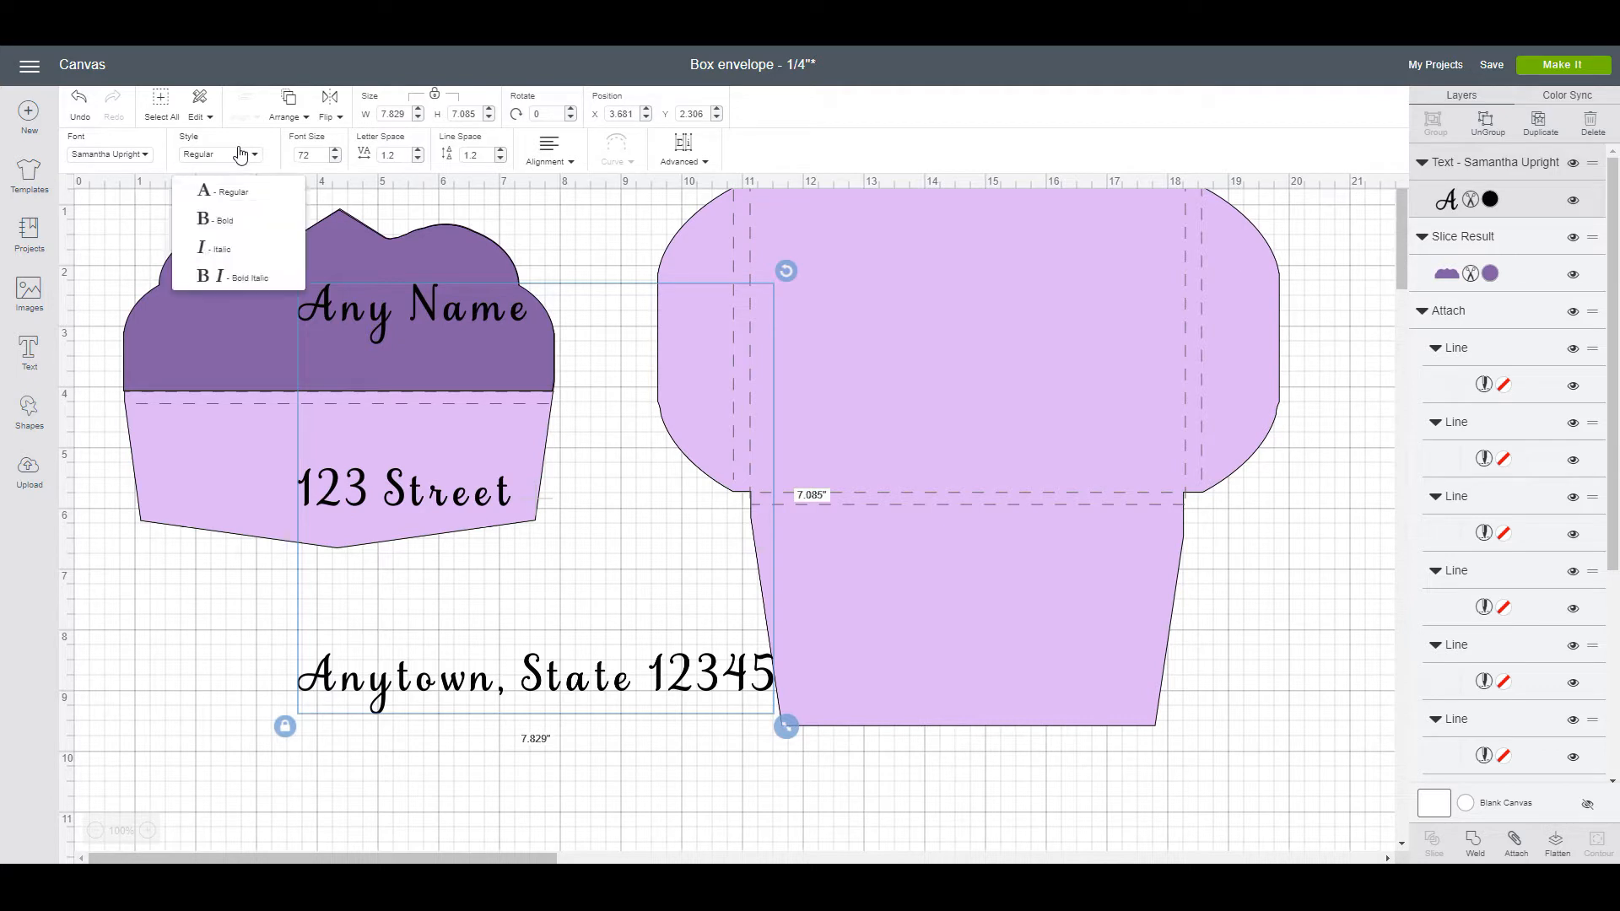
pyautogui.click(224, 222)
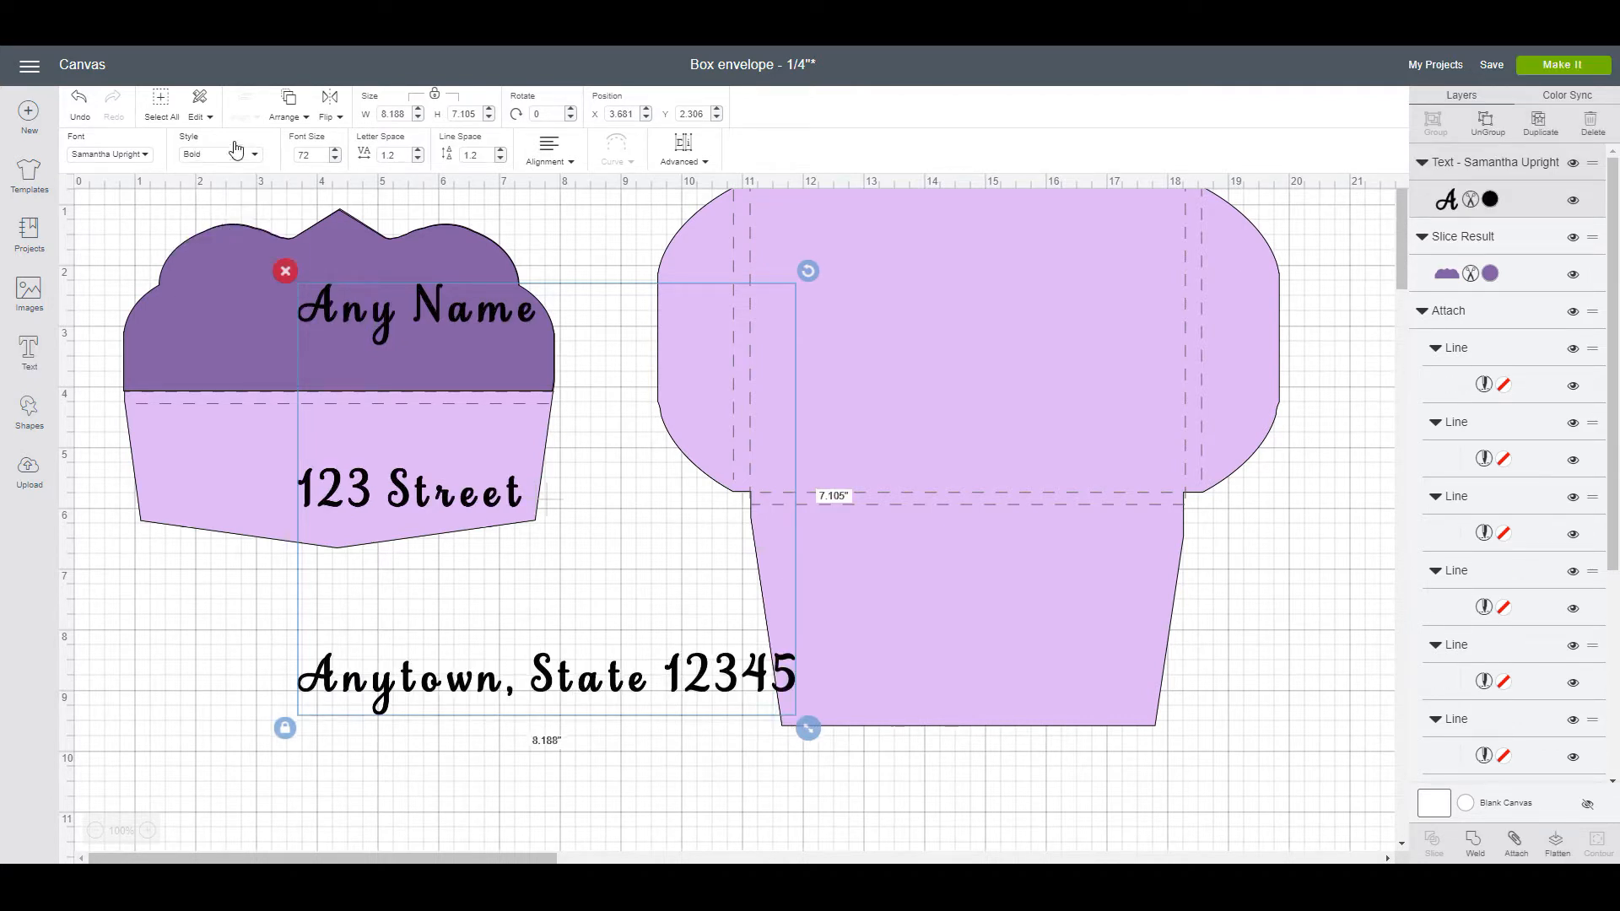
pyautogui.click(237, 151)
pyautogui.click(230, 250)
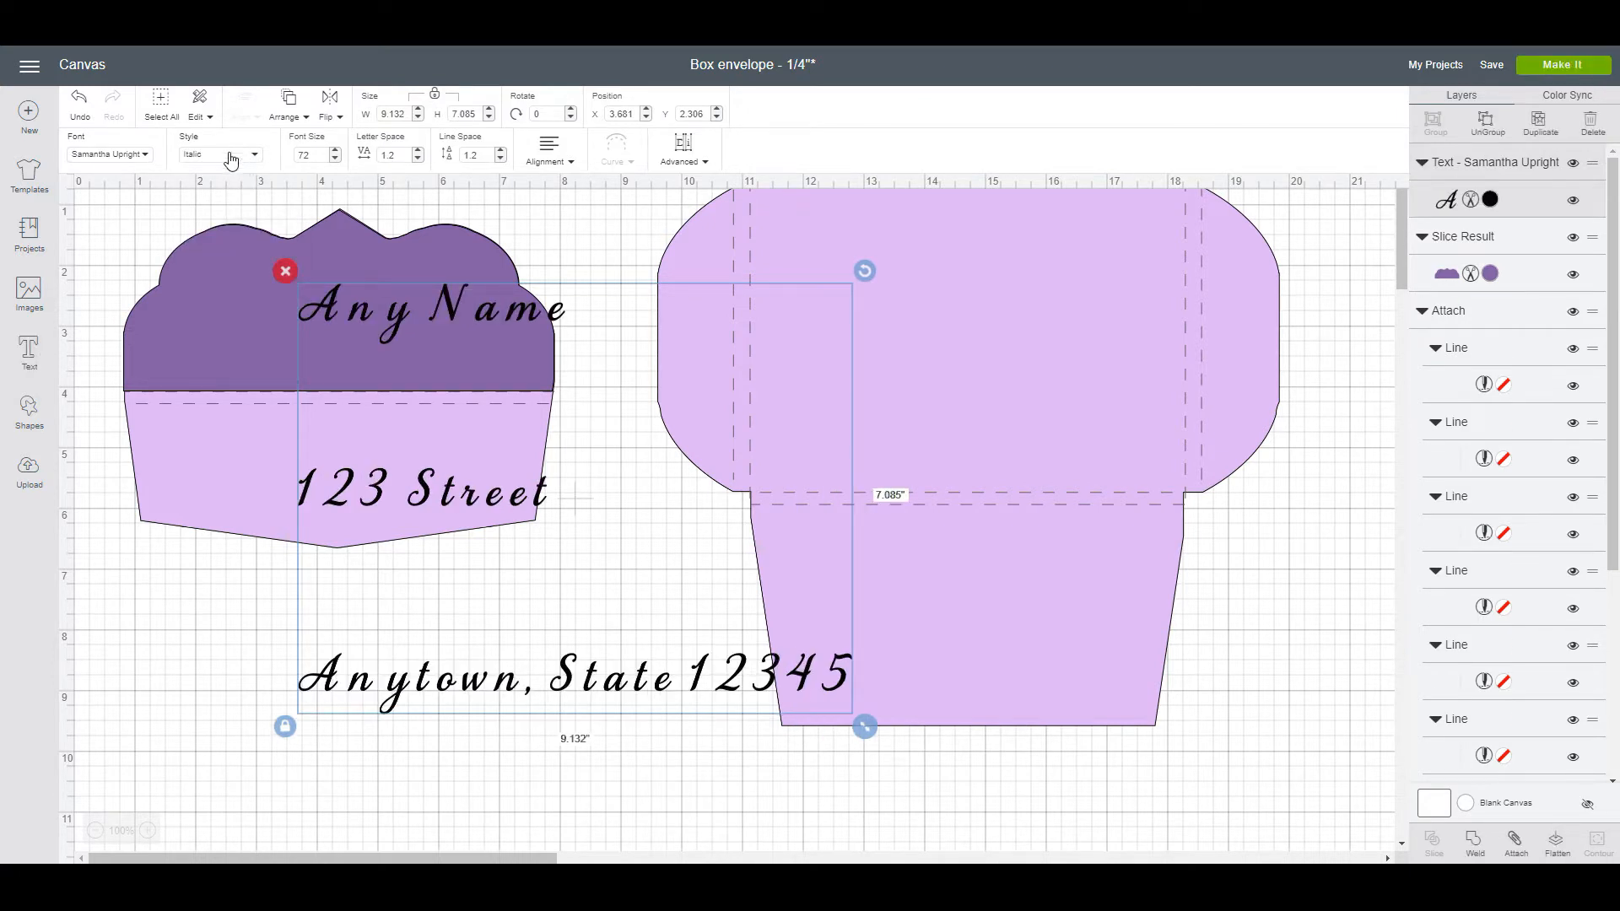
pyautogui.click(230, 157)
pyautogui.click(235, 270)
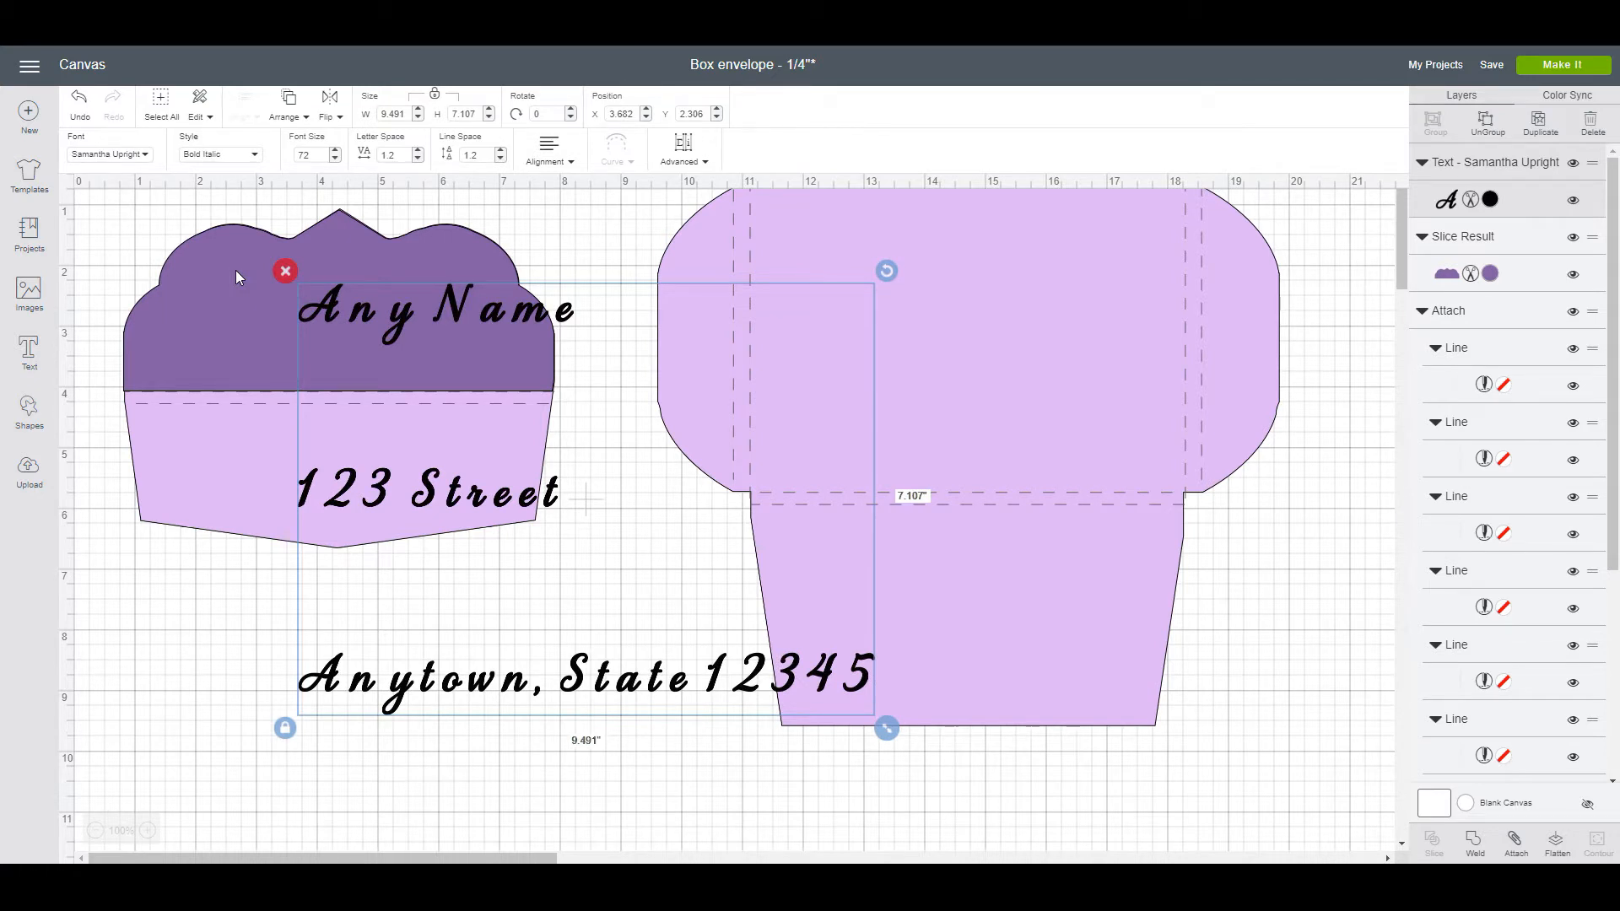
pyautogui.click(226, 155)
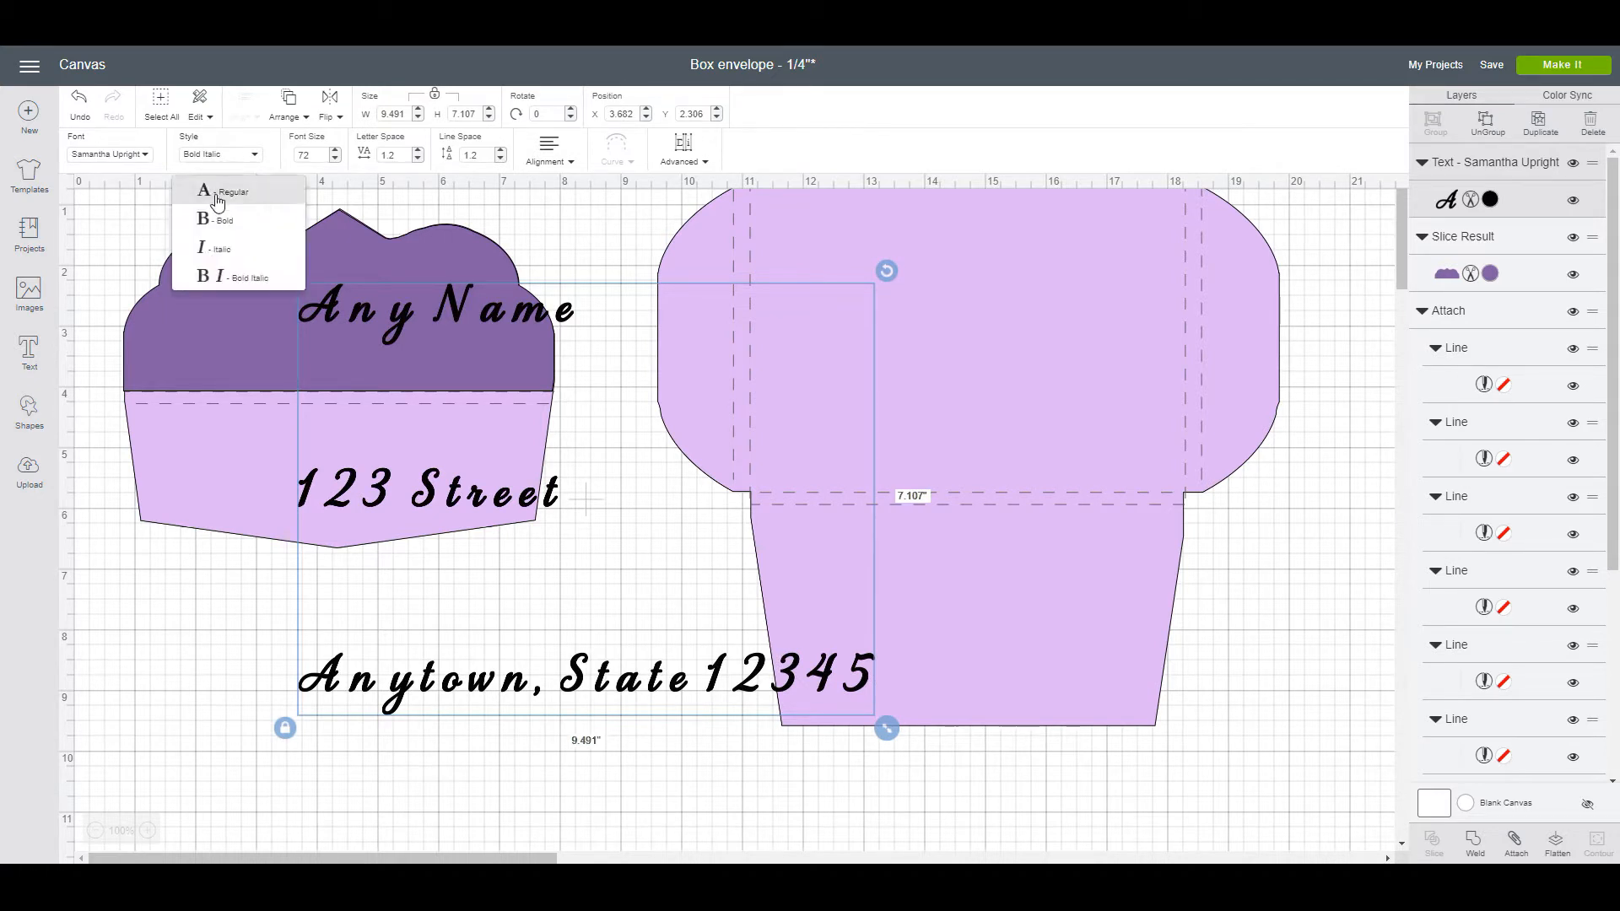
pyautogui.click(218, 194)
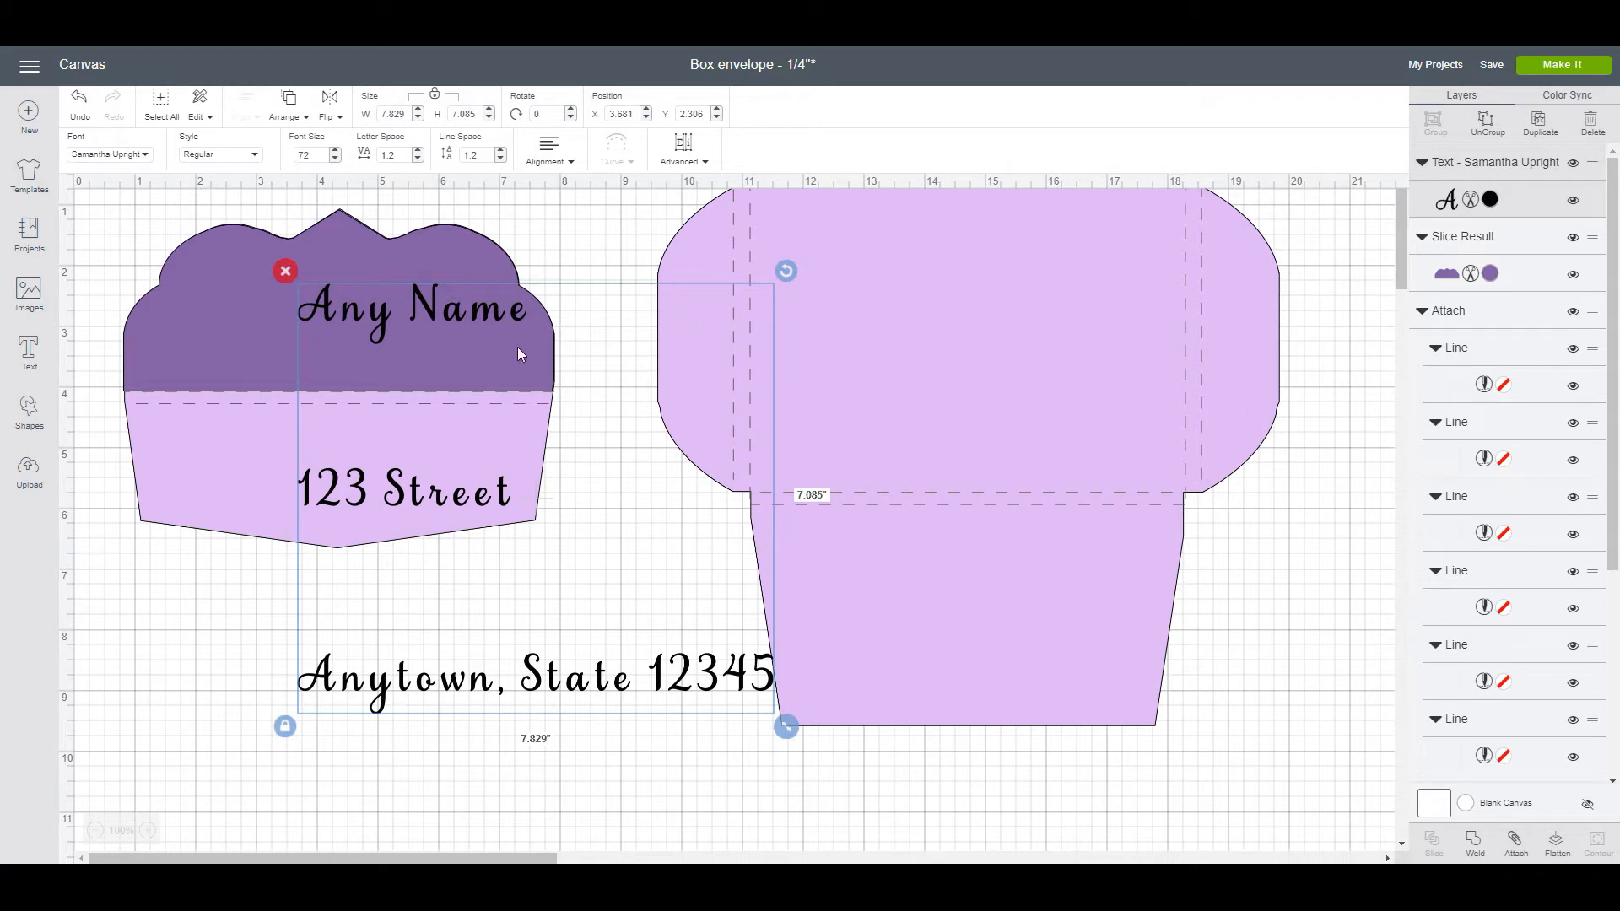
# Step: Shift the address text slightly and set its letter spacing to 0
pyautogui.moveTo(489, 314)
pyautogui.mouseDown()
pyautogui.moveTo(532, 315)
pyautogui.moveTo(517, 318)
pyautogui.mouseUp()
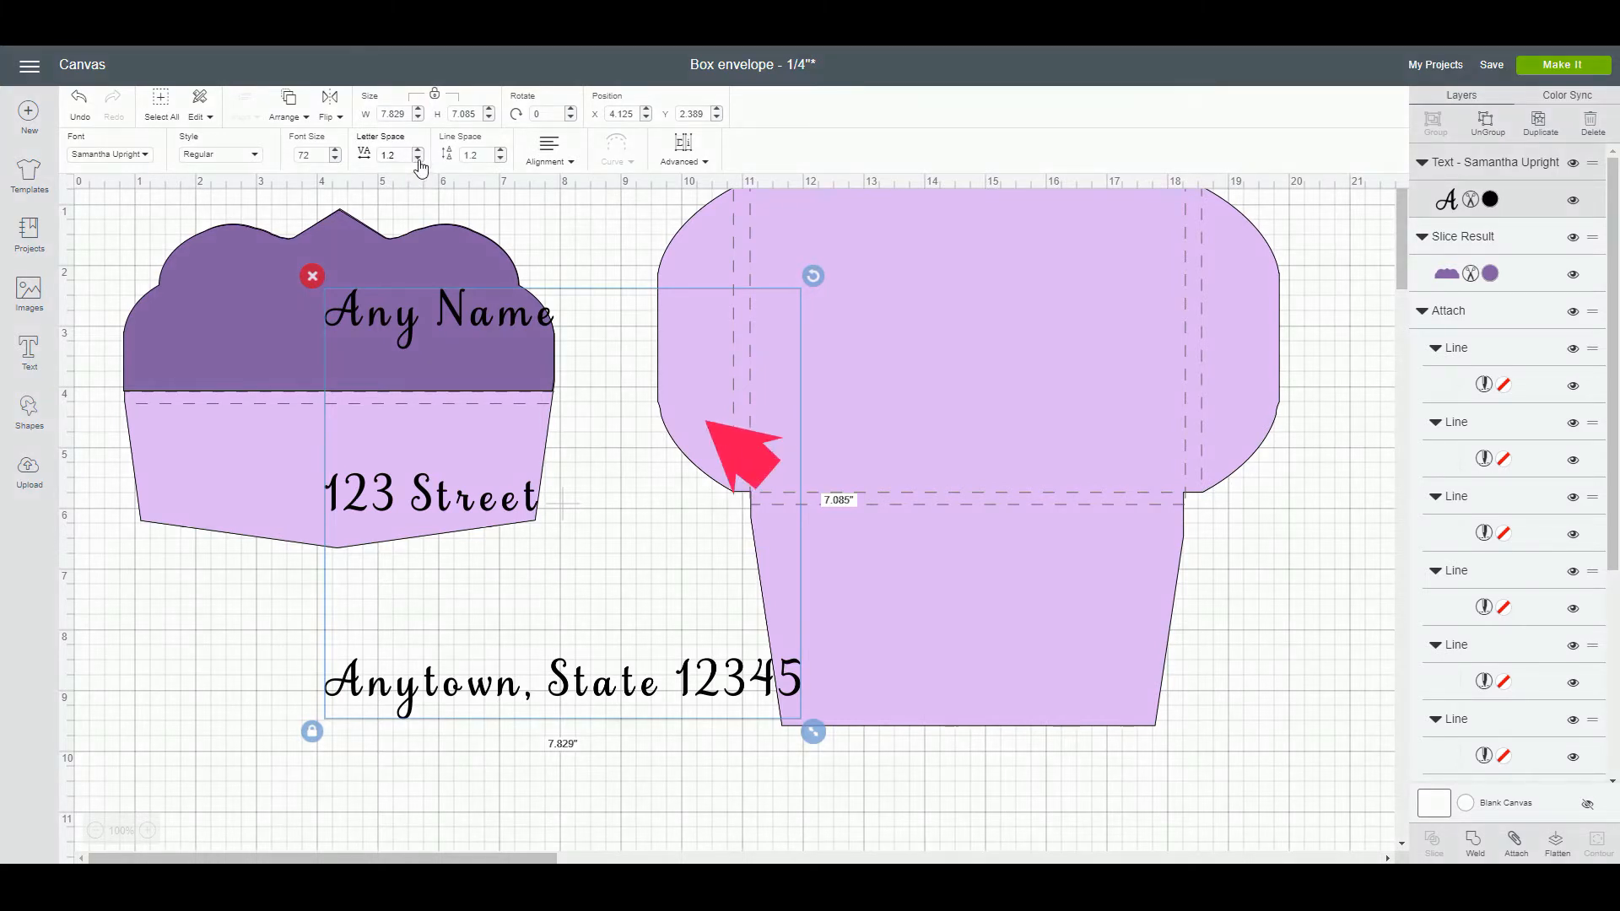
pyautogui.click(393, 156)
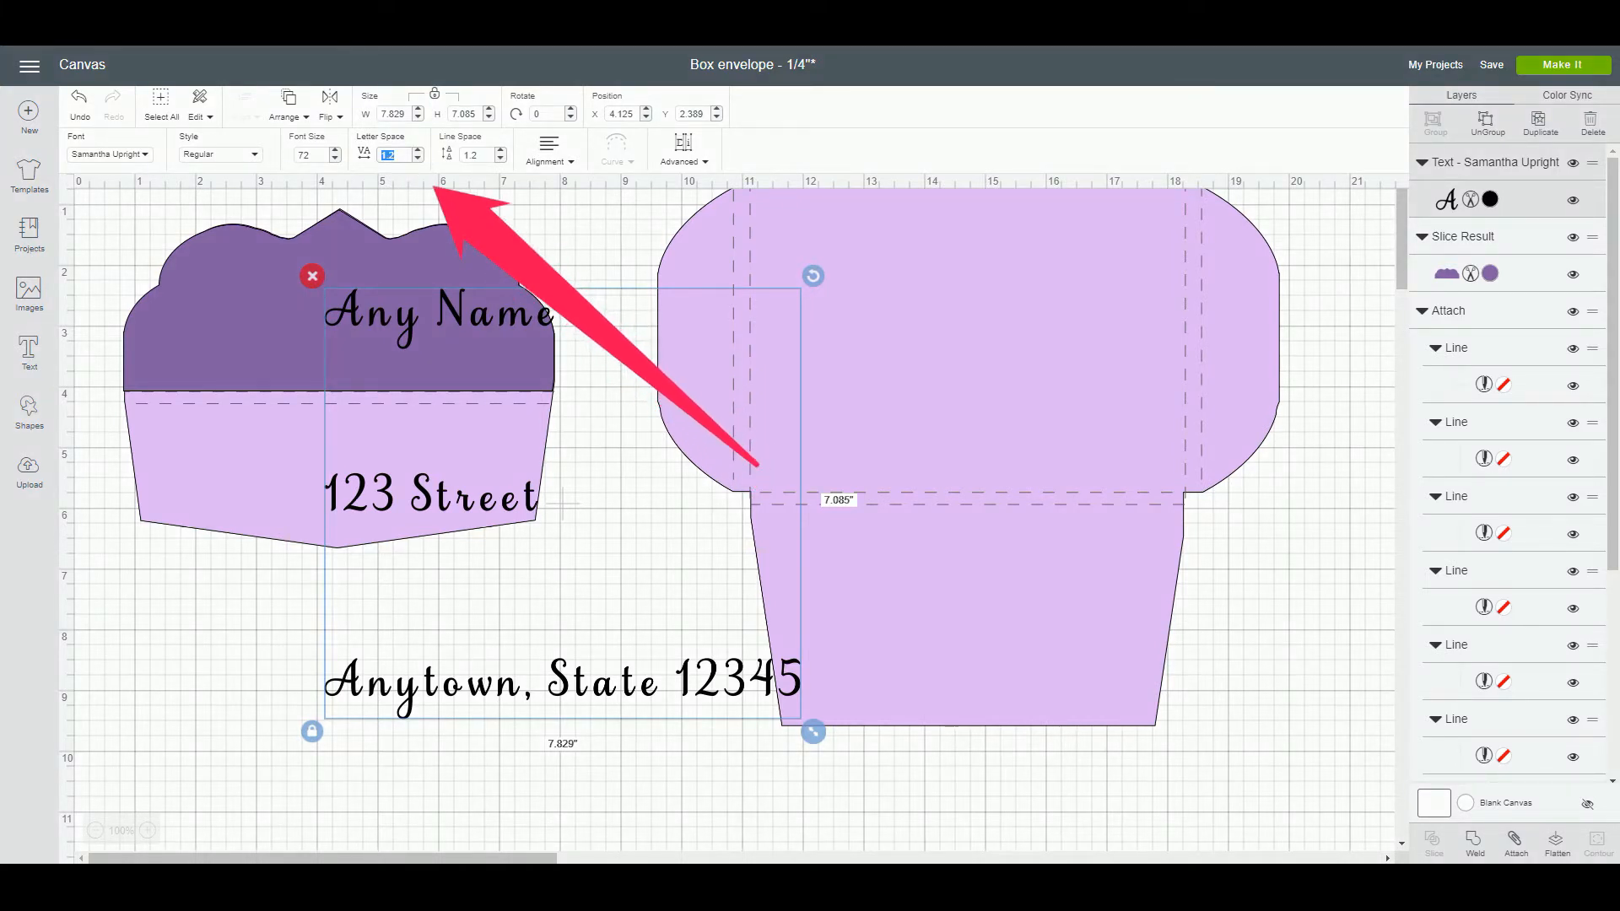
pyautogui.write('0')
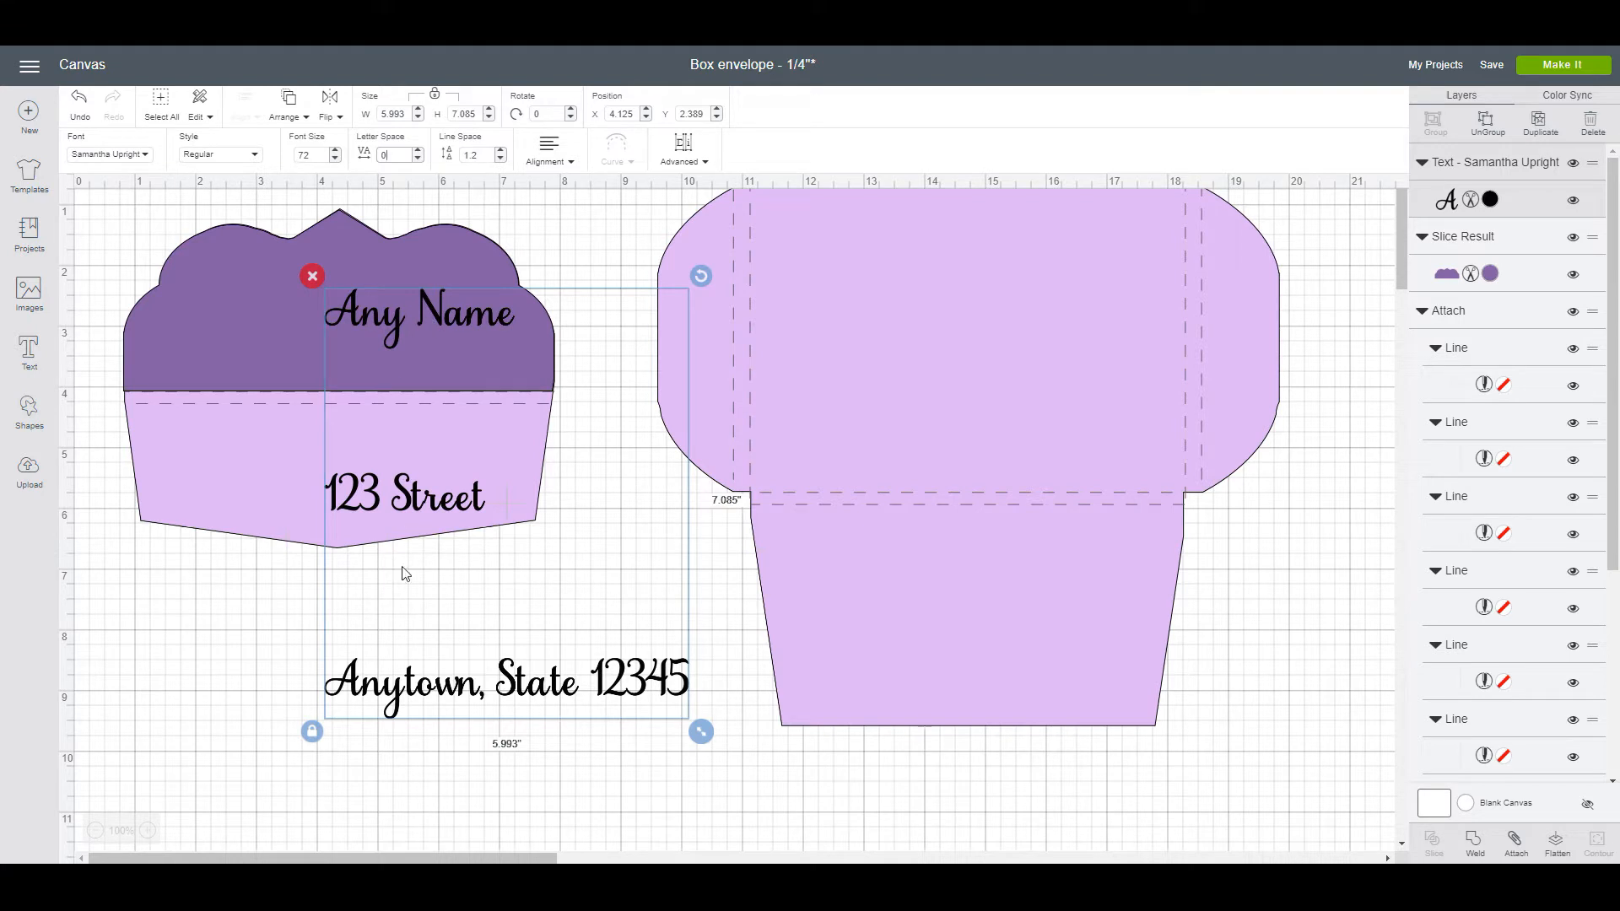
# Step: Reduce the address text's line spacing to -3 and deselect the text
pyautogui.click(479, 155)
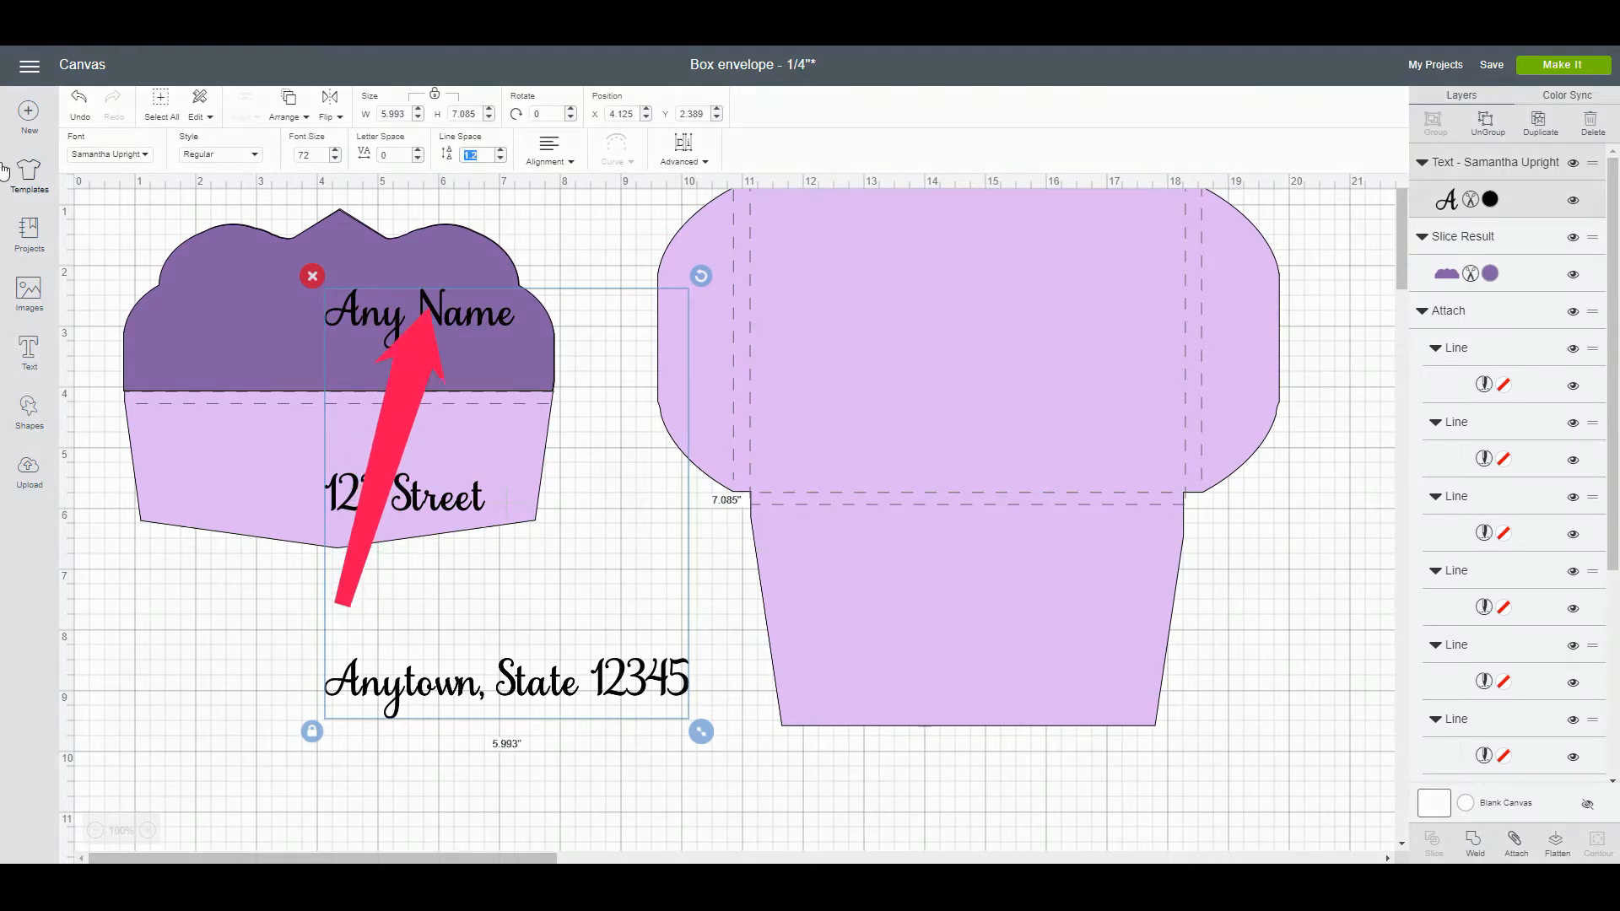
pyautogui.press('BackSpace')
pyautogui.press('BackSpace')
pyautogui.press('BackSpace')
pyautogui.write('0')
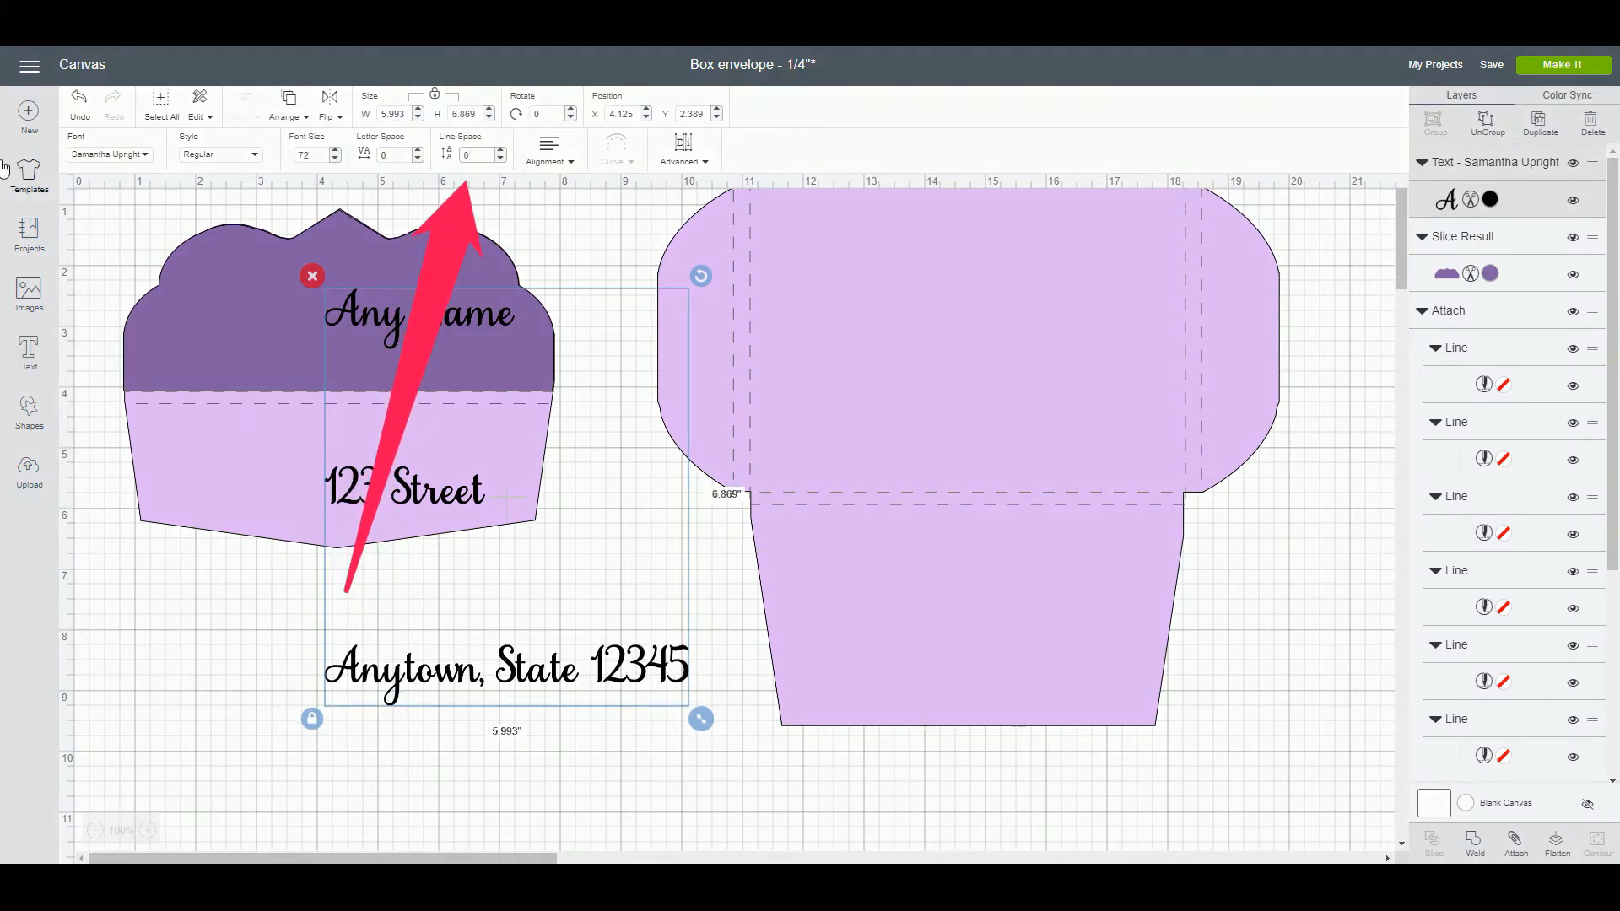
pyautogui.doubleClick(472, 155)
pyautogui.write('-3')
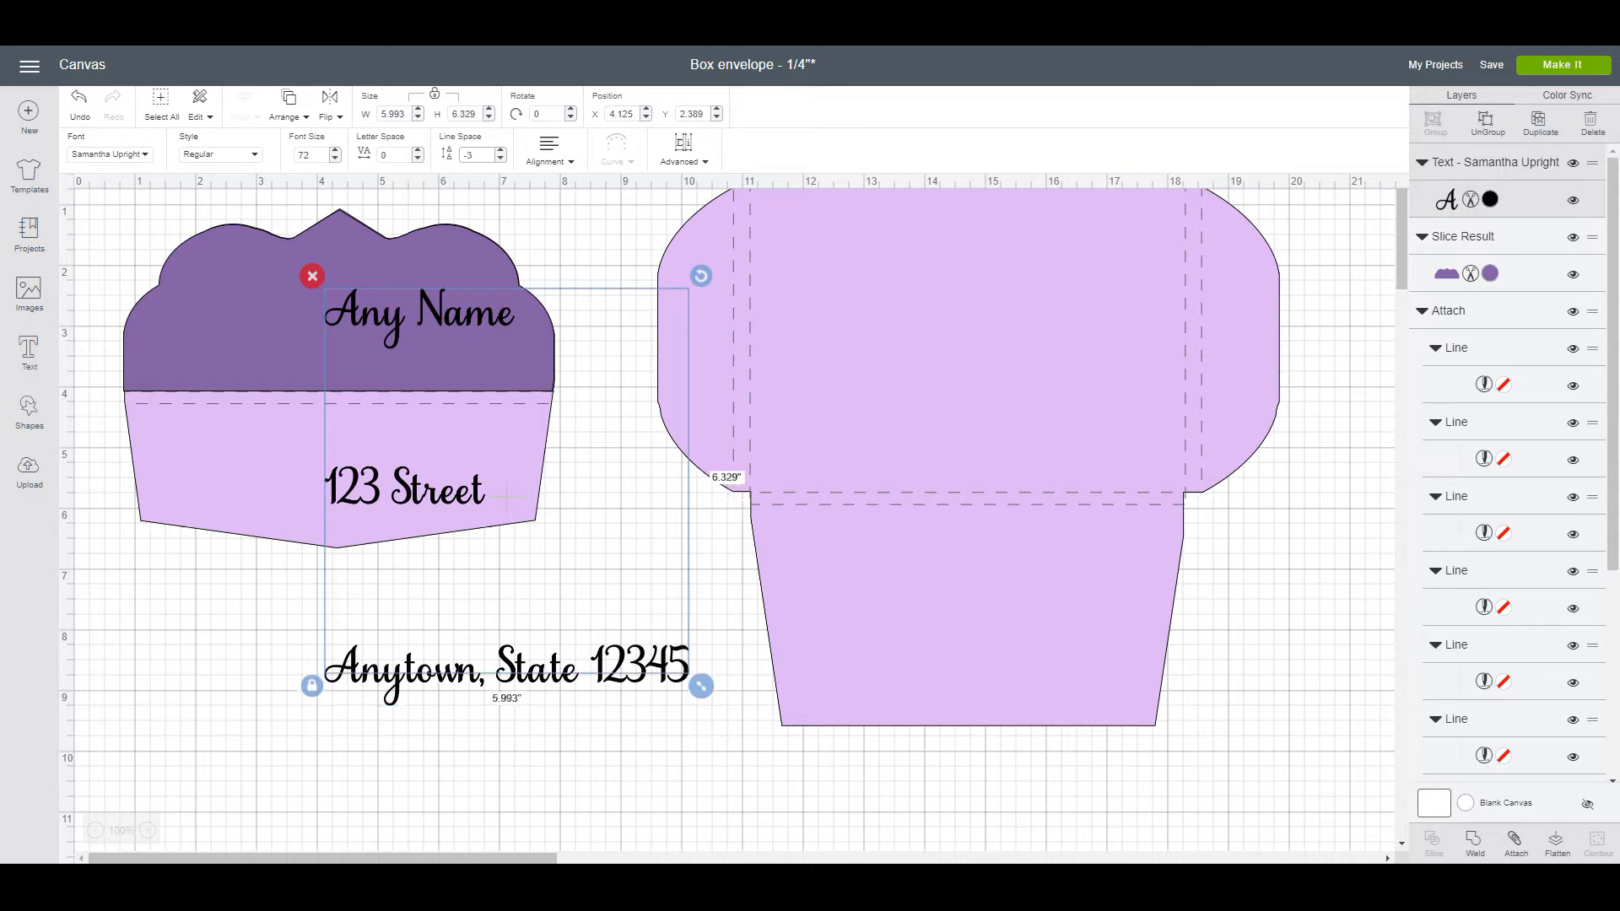
pyautogui.press('Return')
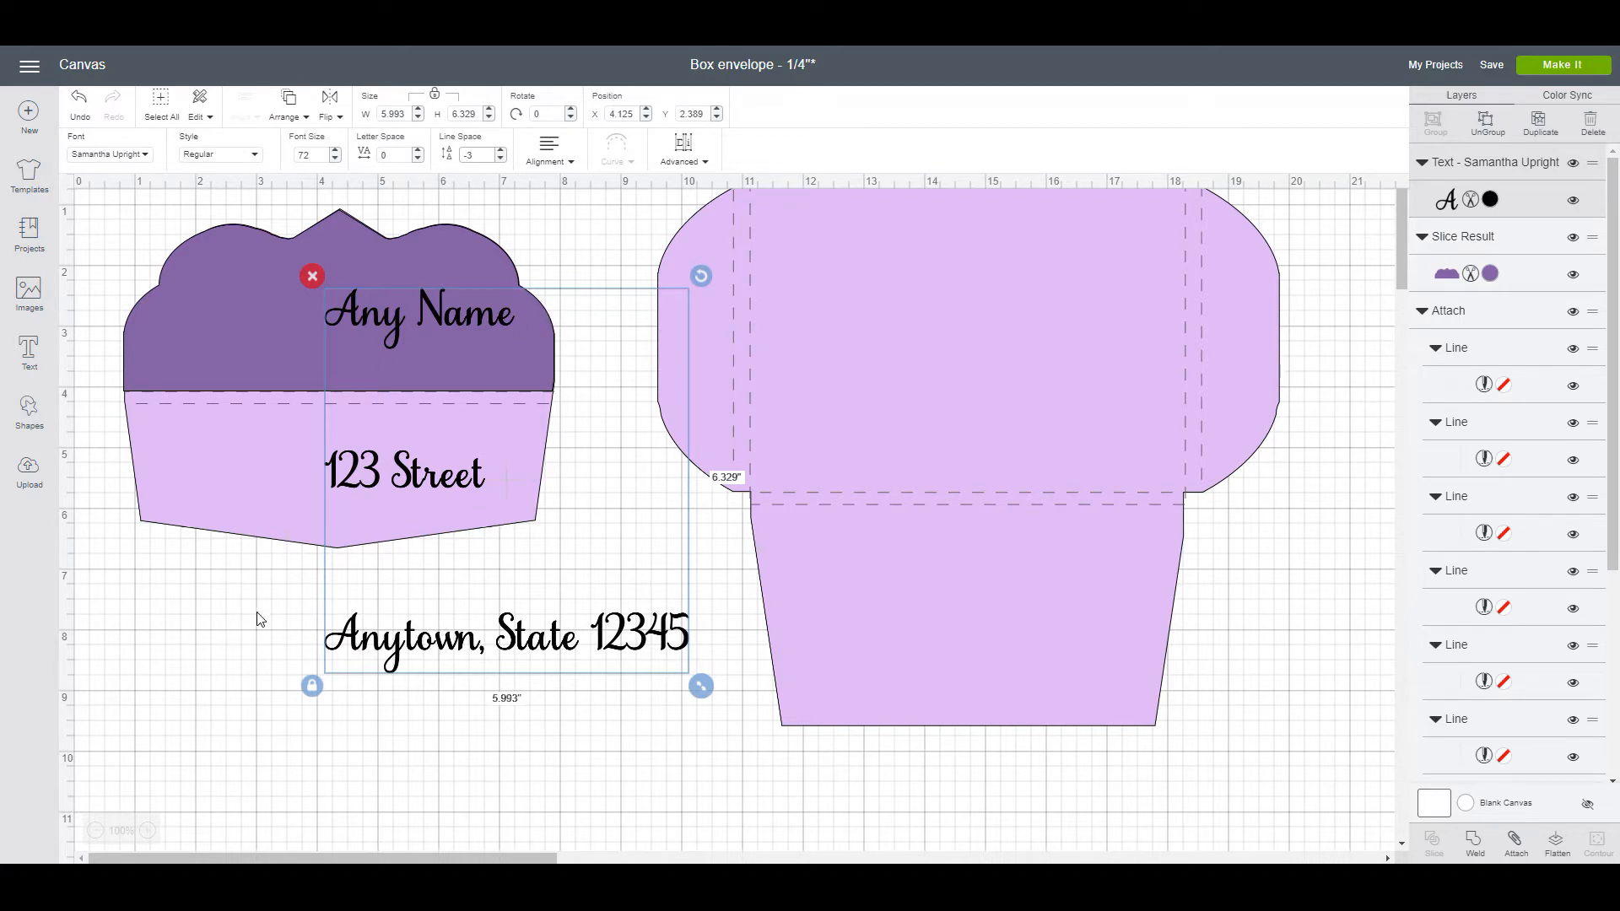
pyautogui.click(247, 645)
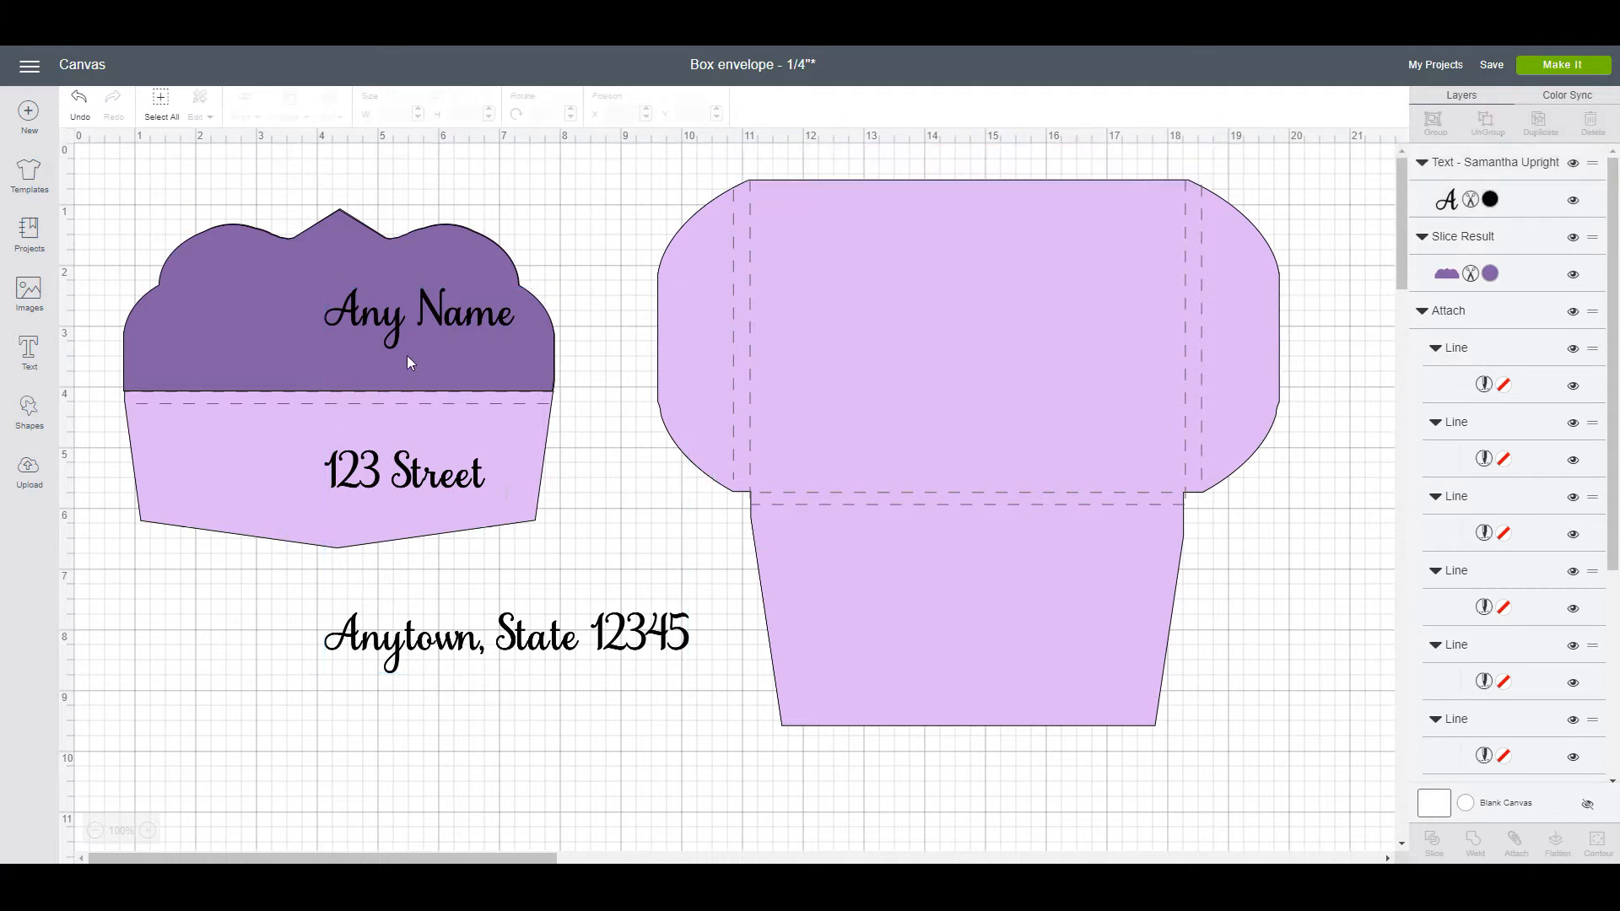
# Step: Ungroup the address text into separate lines
pyautogui.click(440, 313)
pyautogui.click(683, 148)
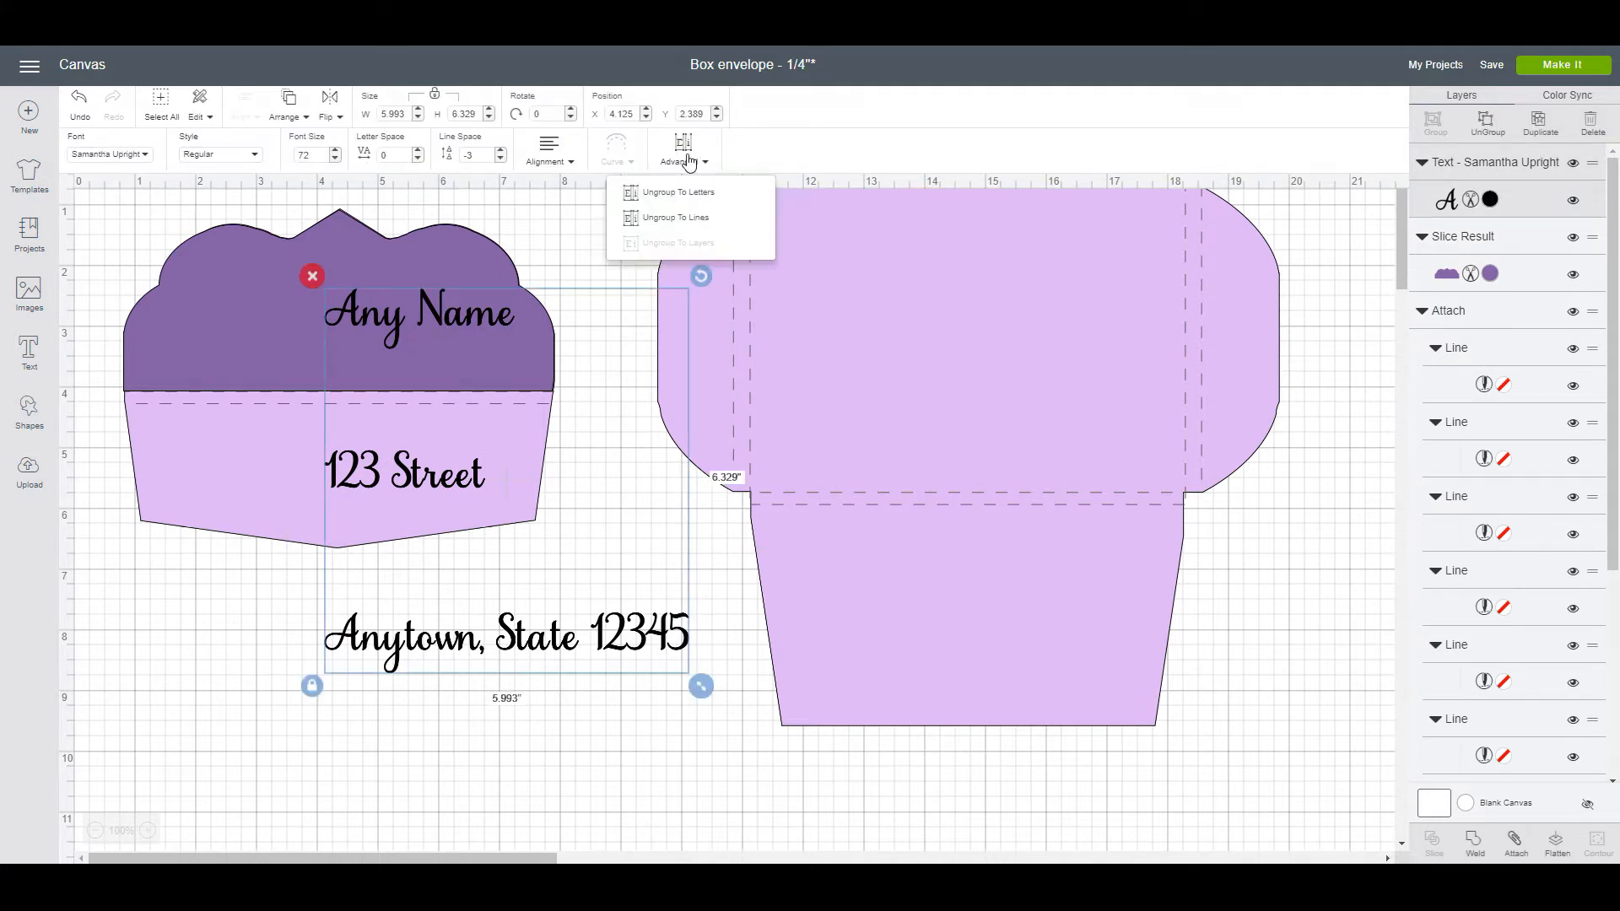
pyautogui.click(670, 216)
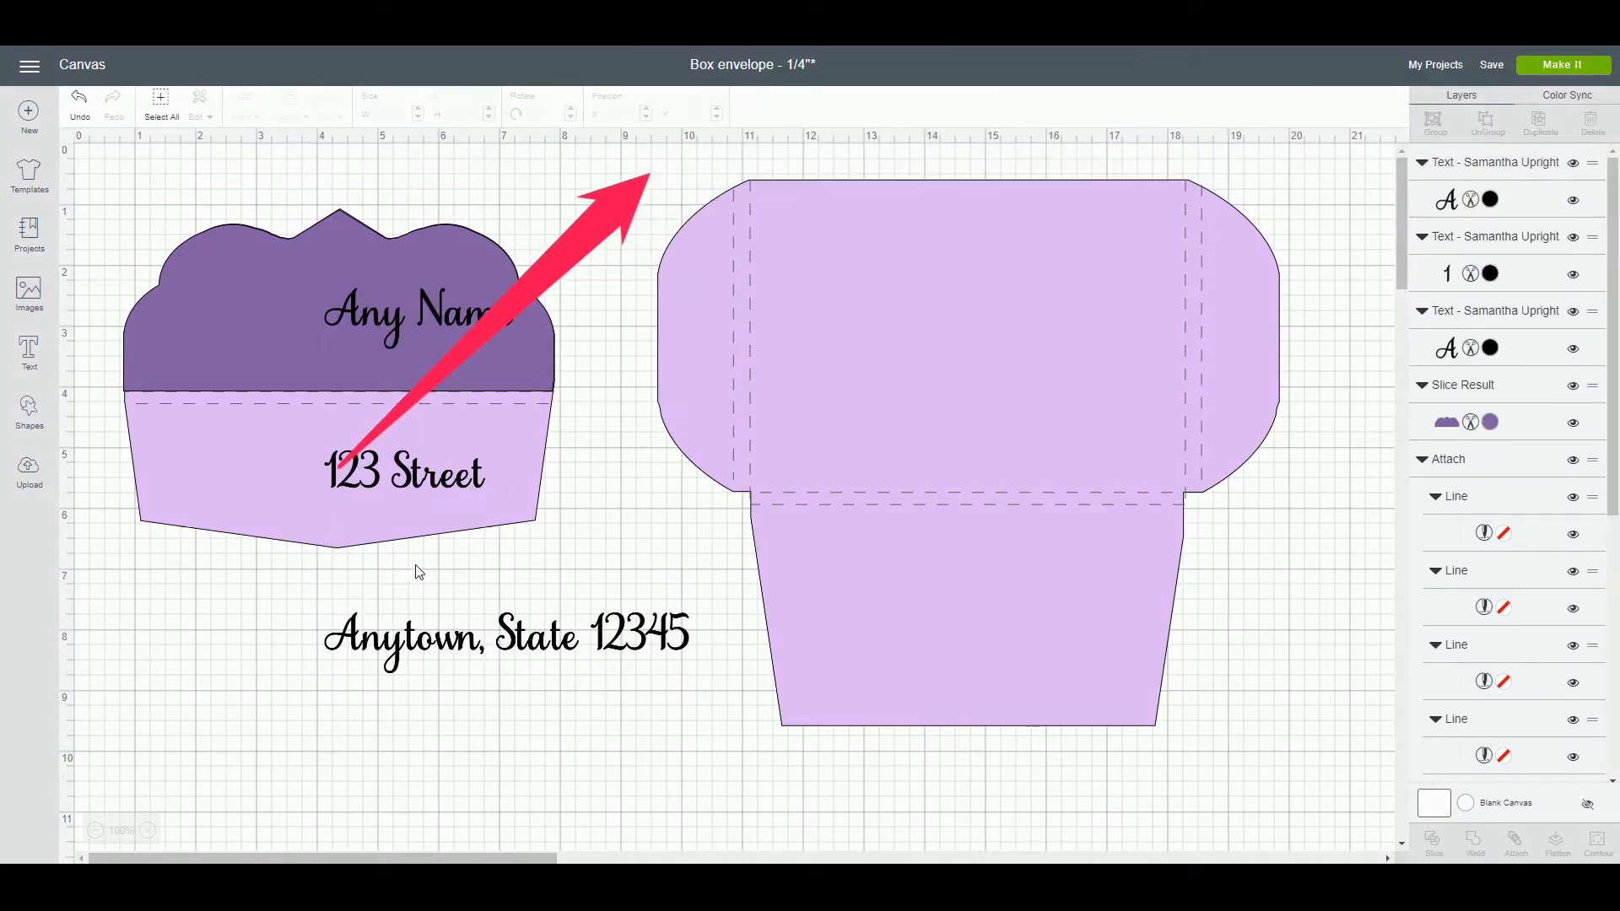
# Step: Move the three address lines individually onto the large envelope's upper panel, stacked closely and roughly centered on each other
pyautogui.click(427, 483)
pyautogui.moveTo(466, 318); pyautogui.dragTo(901, 217)
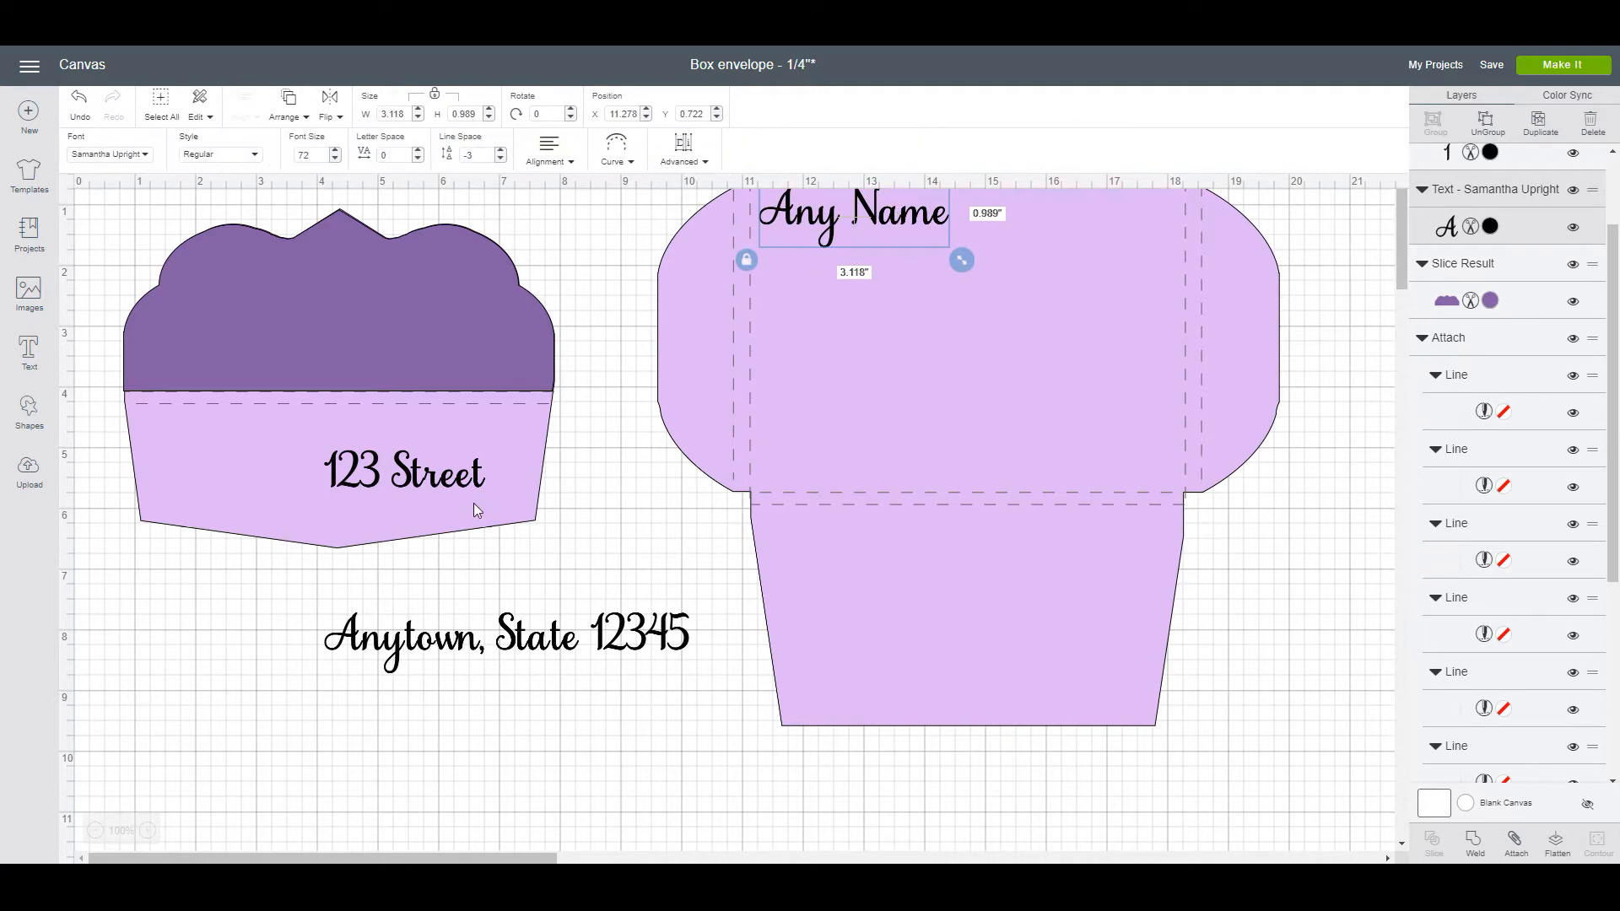
pyautogui.moveTo(329, 430); pyautogui.dragTo(349, 363)
pyautogui.moveTo(438, 493); pyautogui.dragTo(889, 296)
pyautogui.moveTo(644, 612); pyautogui.dragTo(1110, 390)
pyautogui.moveTo(940, 287); pyautogui.dragTo(1028, 351)
pyautogui.moveTo(940, 233); pyautogui.dragTo(1029, 298)
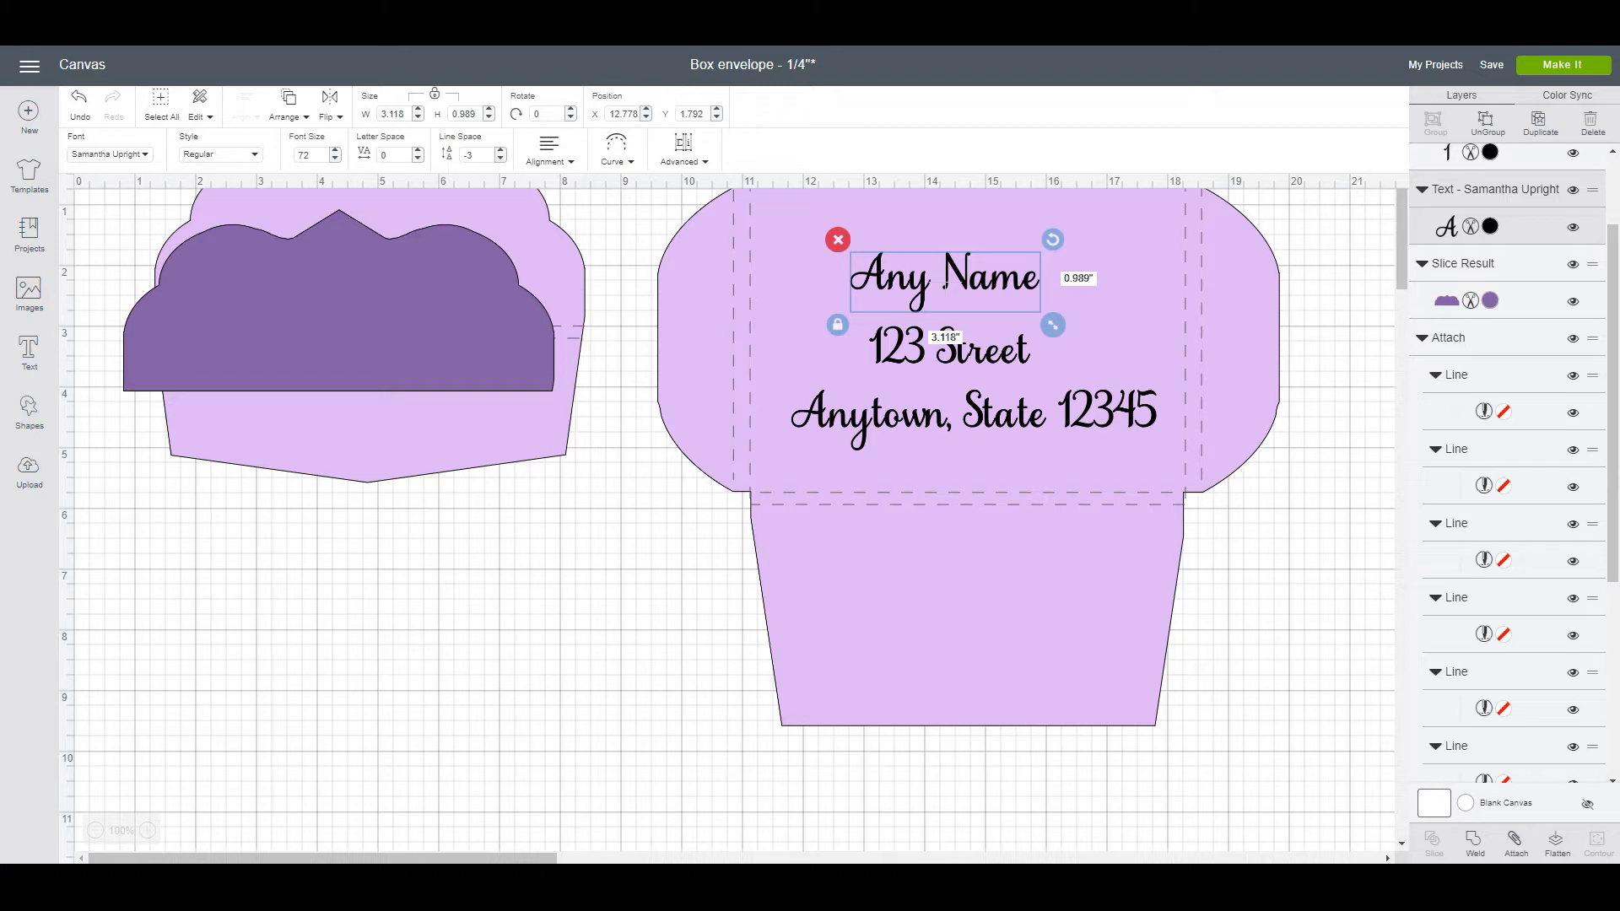
# Step: Switch to Character Map, move its window over the canvas, and choose the Samantha Upright font with the Unicode character set
pyautogui.moveTo(518, 881)
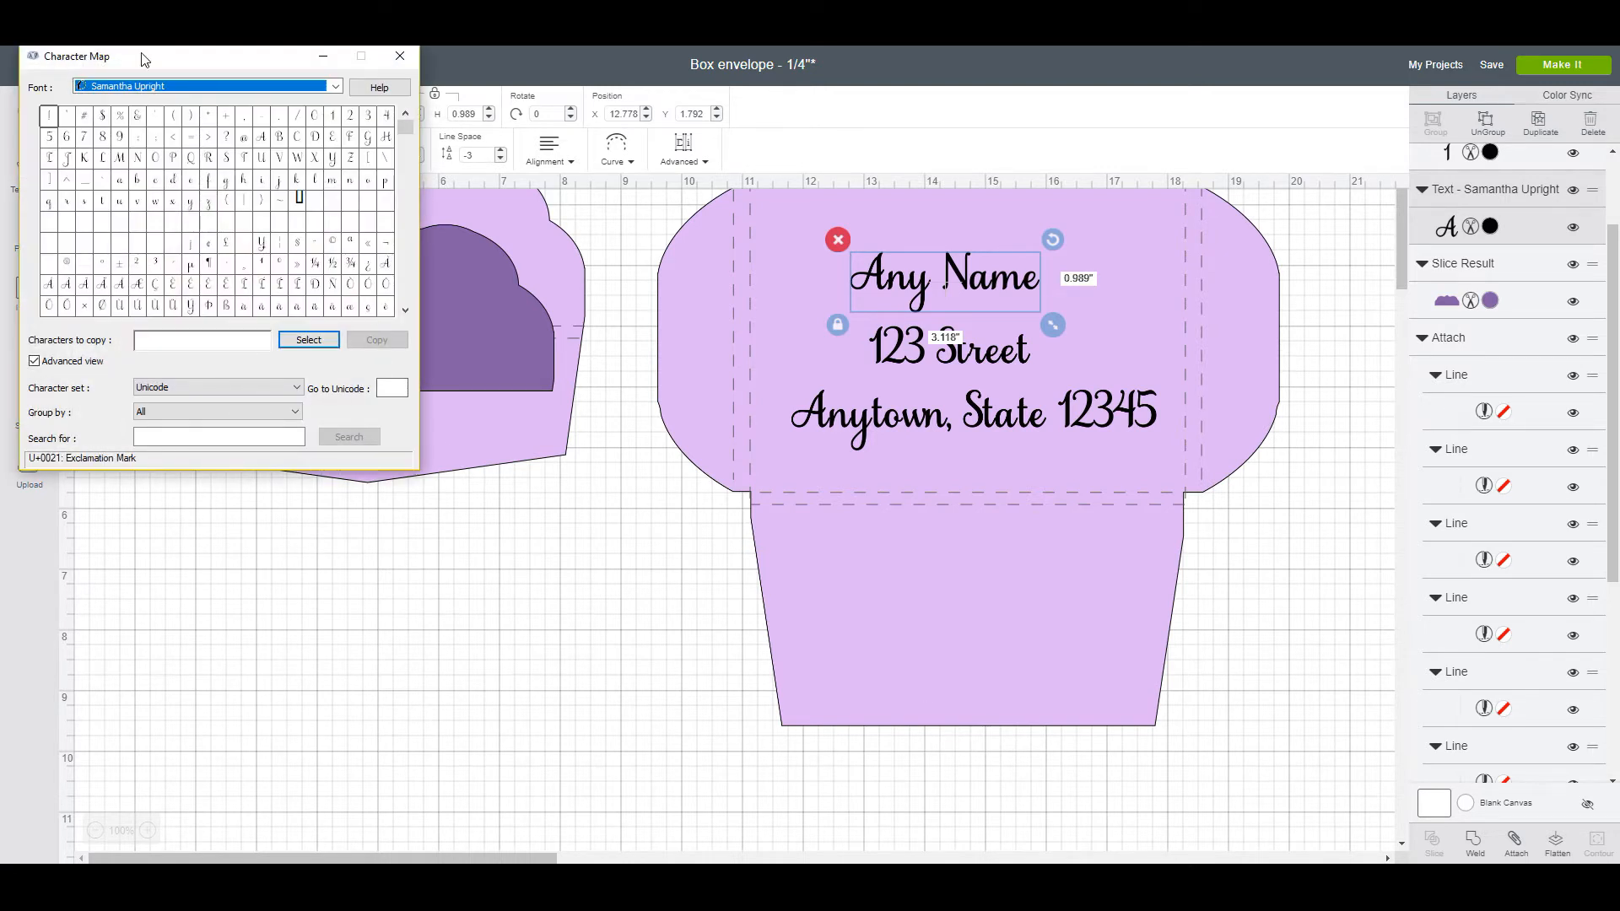
pyautogui.moveTo(167, 57); pyautogui.dragTo(484, 335)
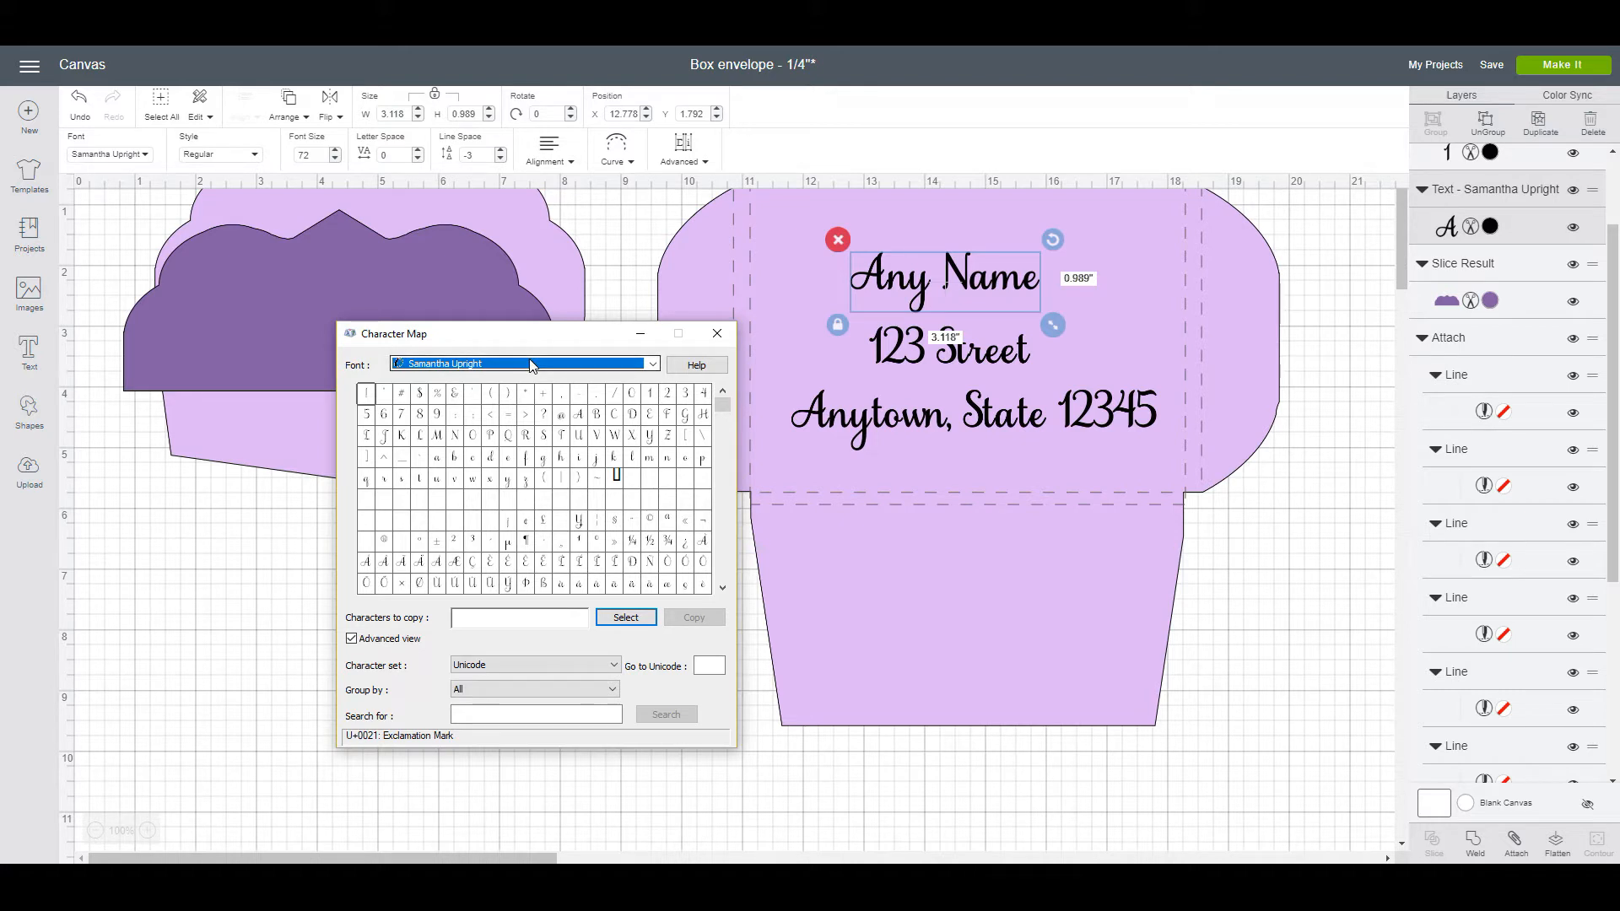
pyautogui.click(653, 363)
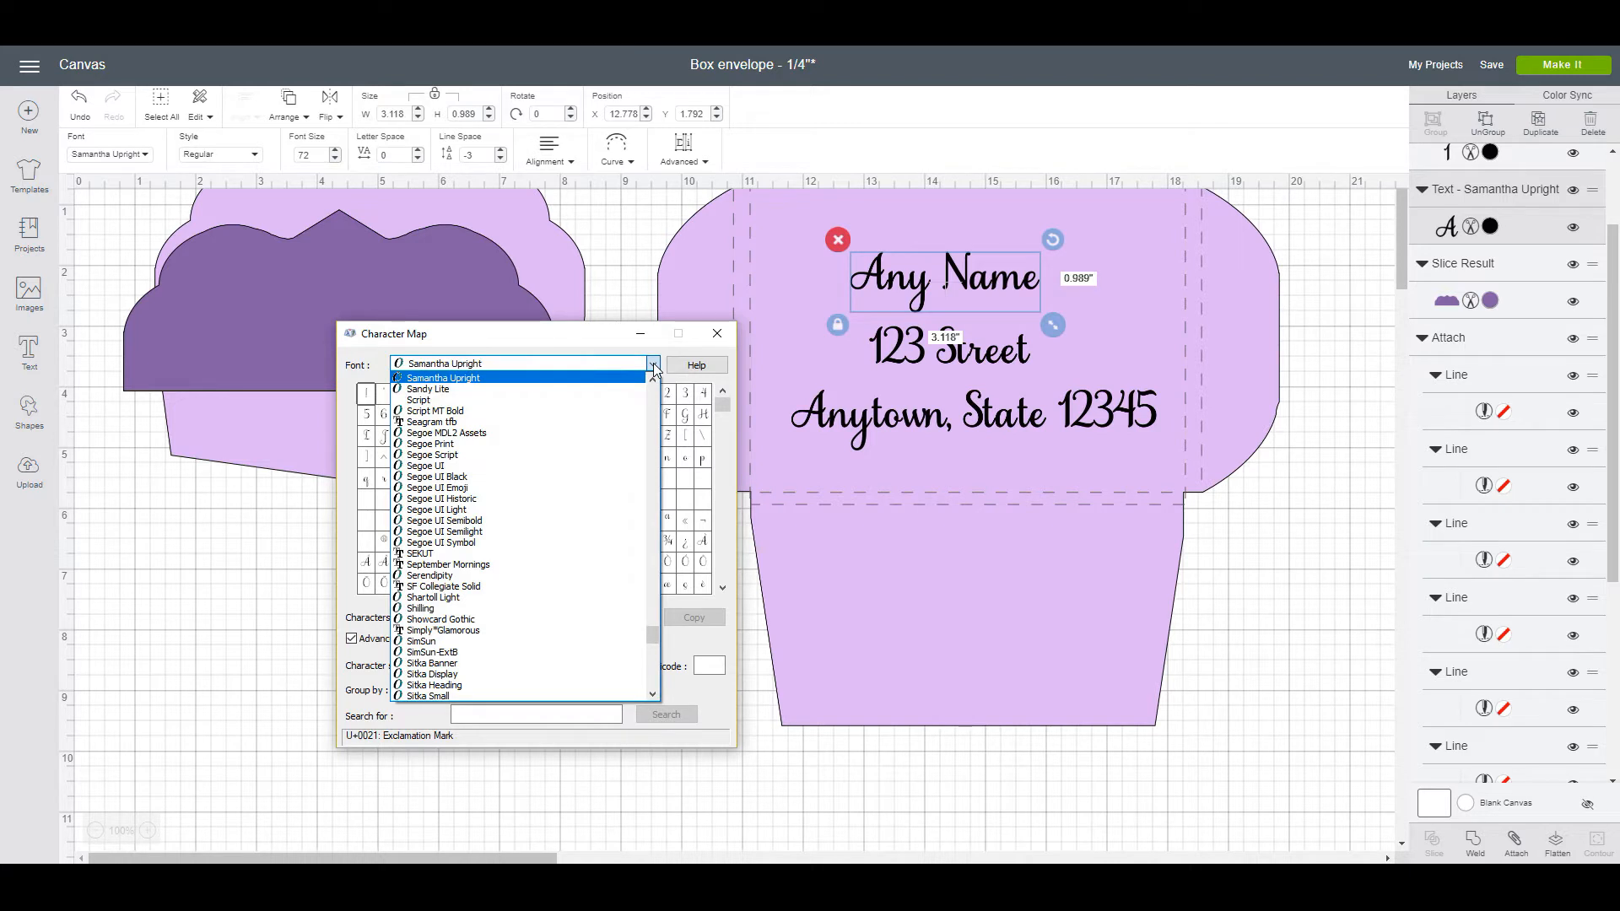
pyautogui.click(571, 378)
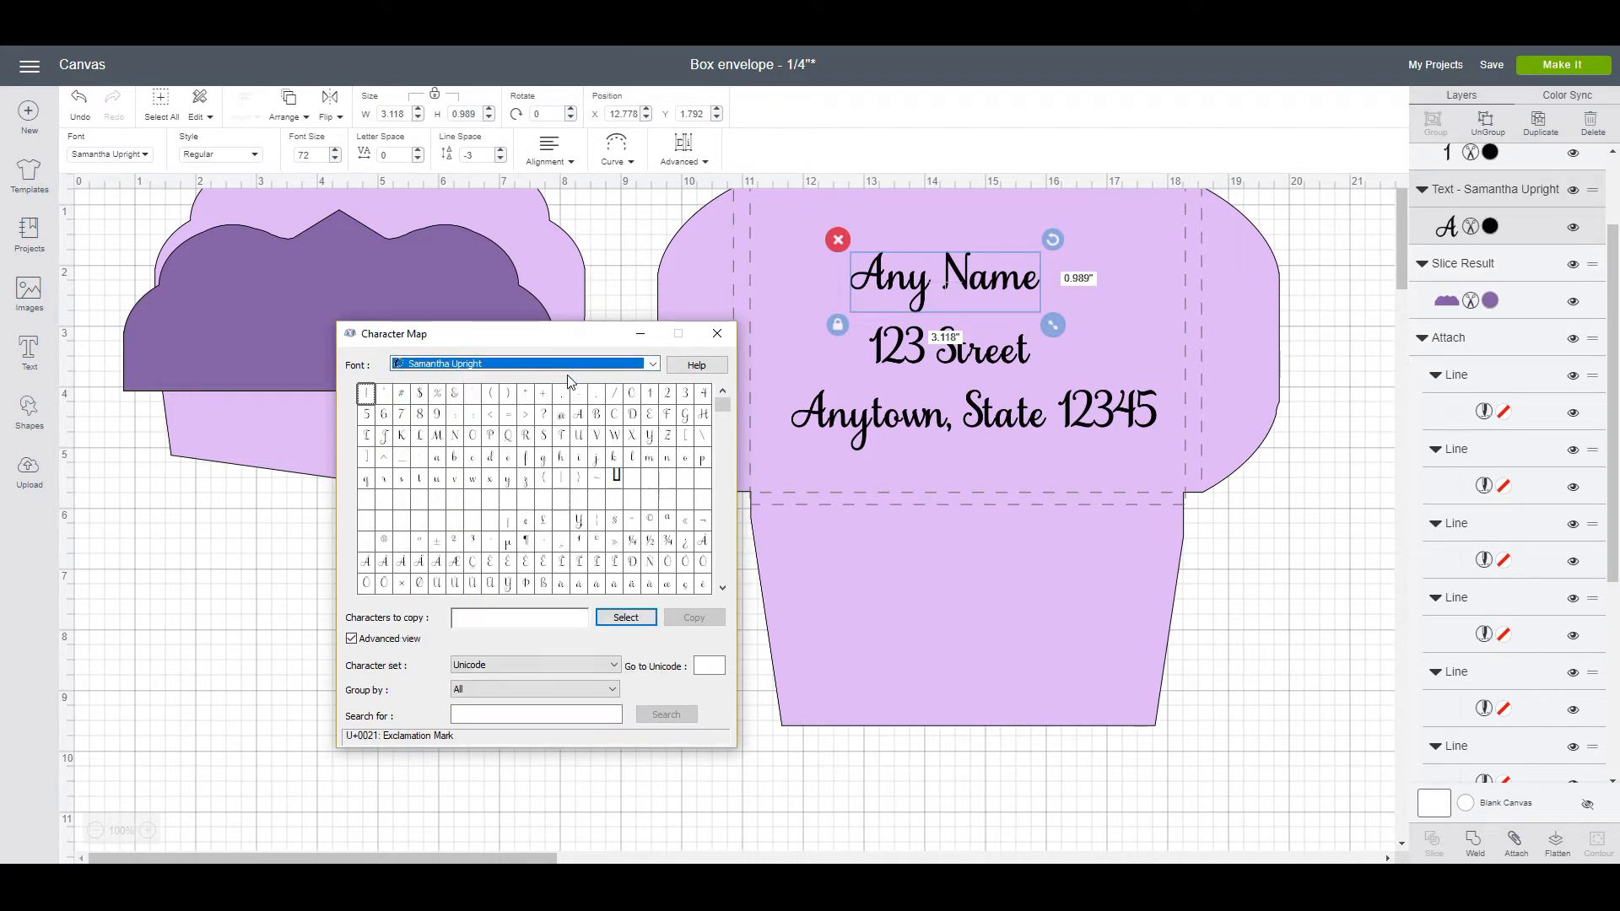
pyautogui.click(584, 665)
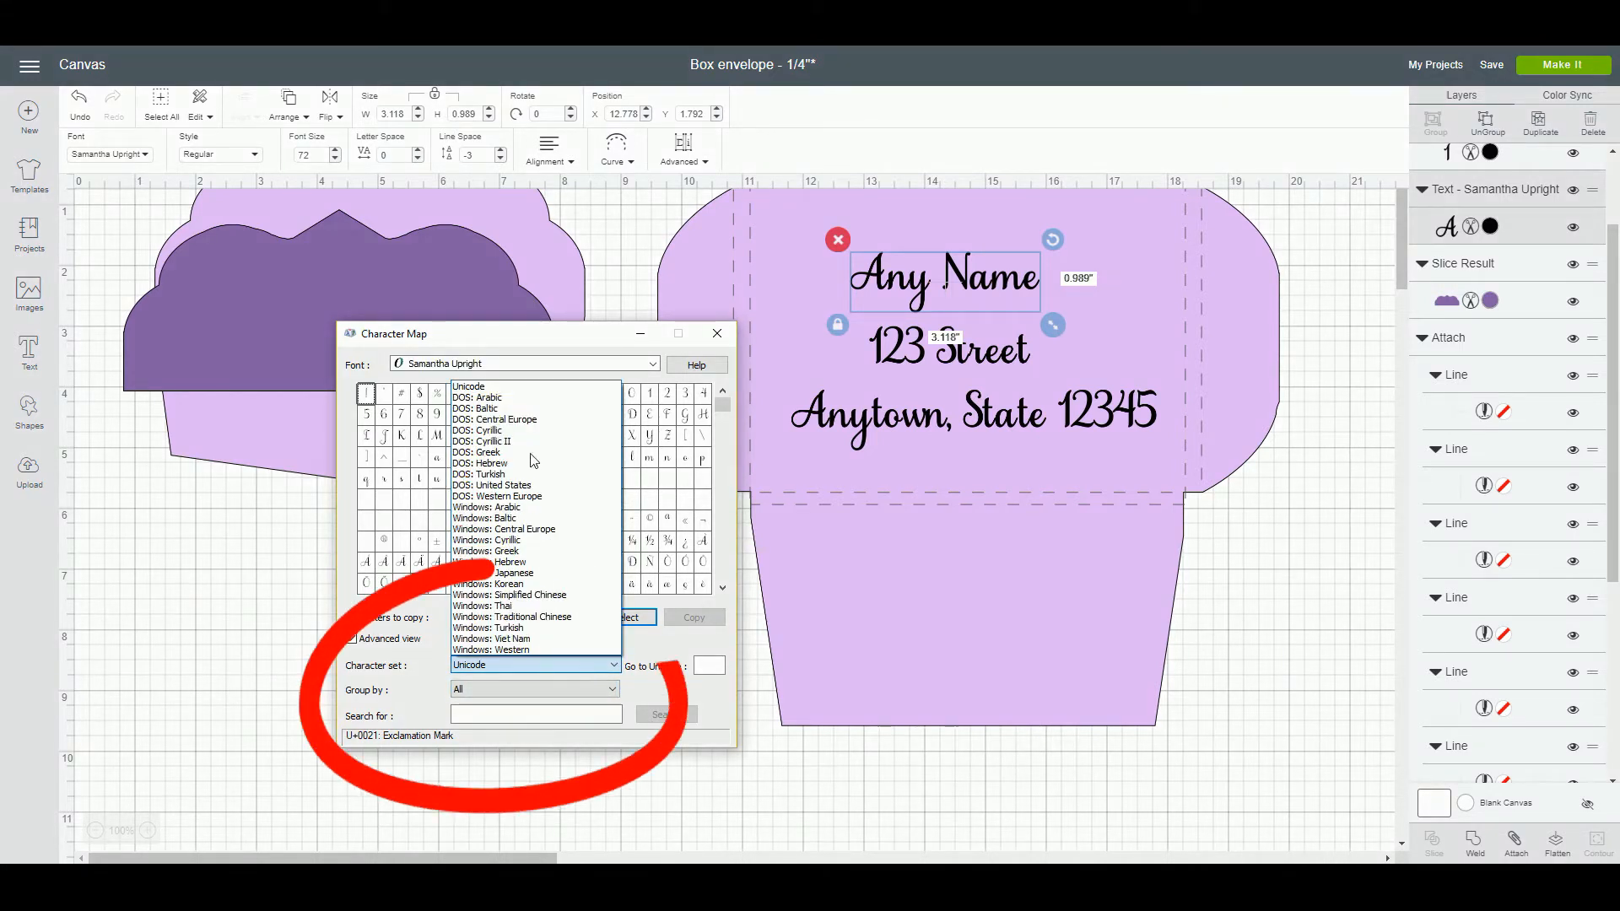
pyautogui.click(501, 385)
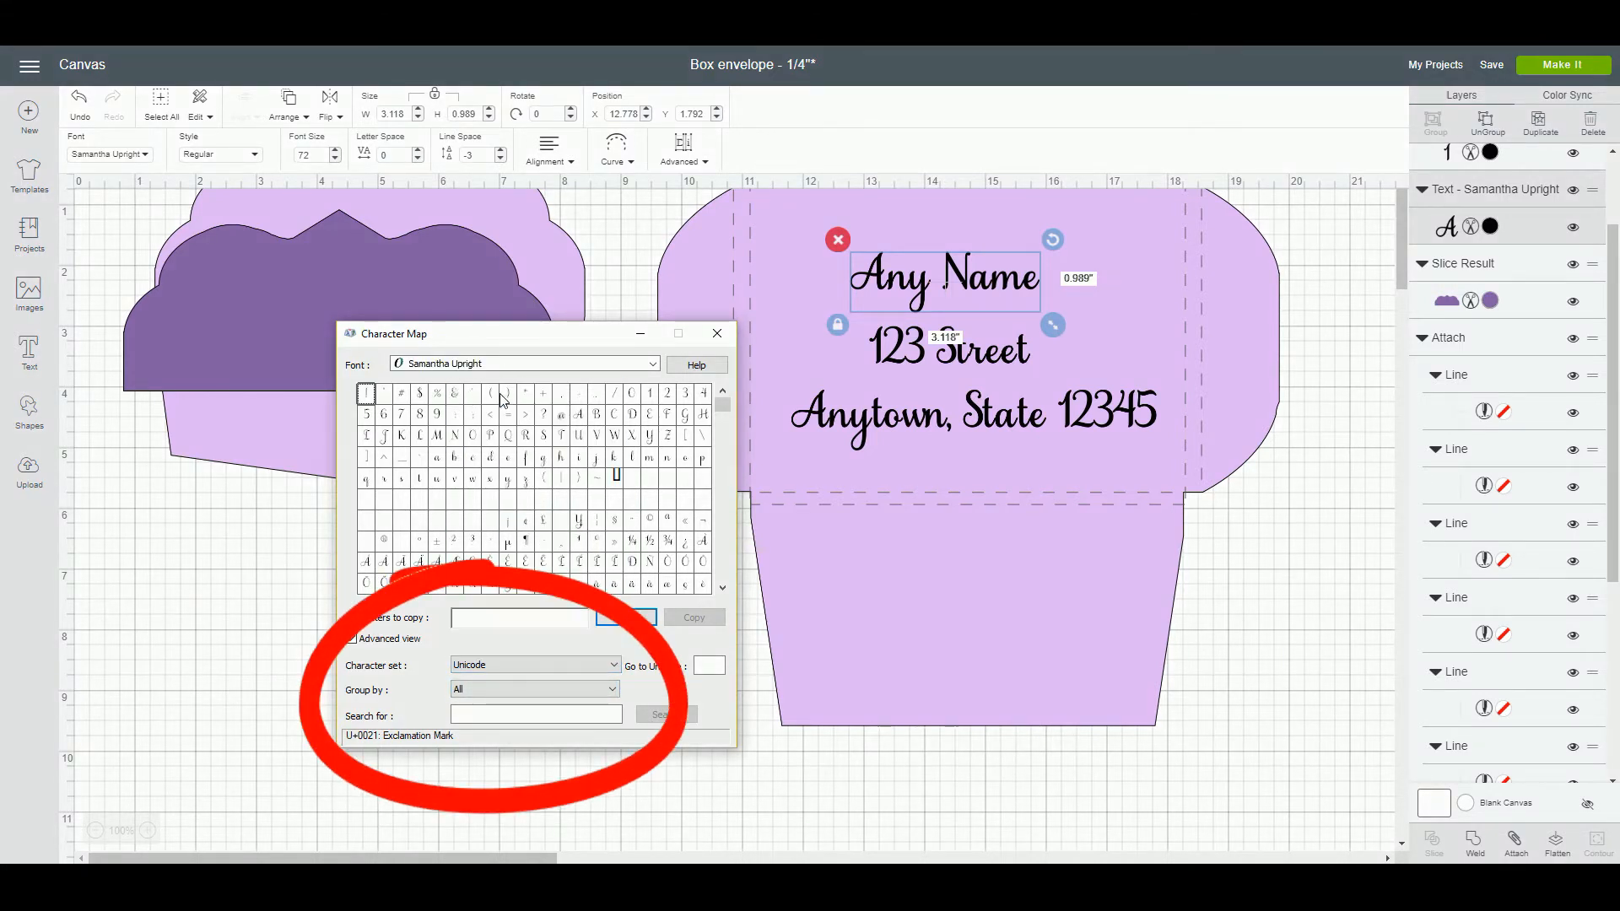
# Step: Group the characters by Unicode Subrange, show the Private Use Characters, and close the subrange list
pyautogui.click(557, 696)
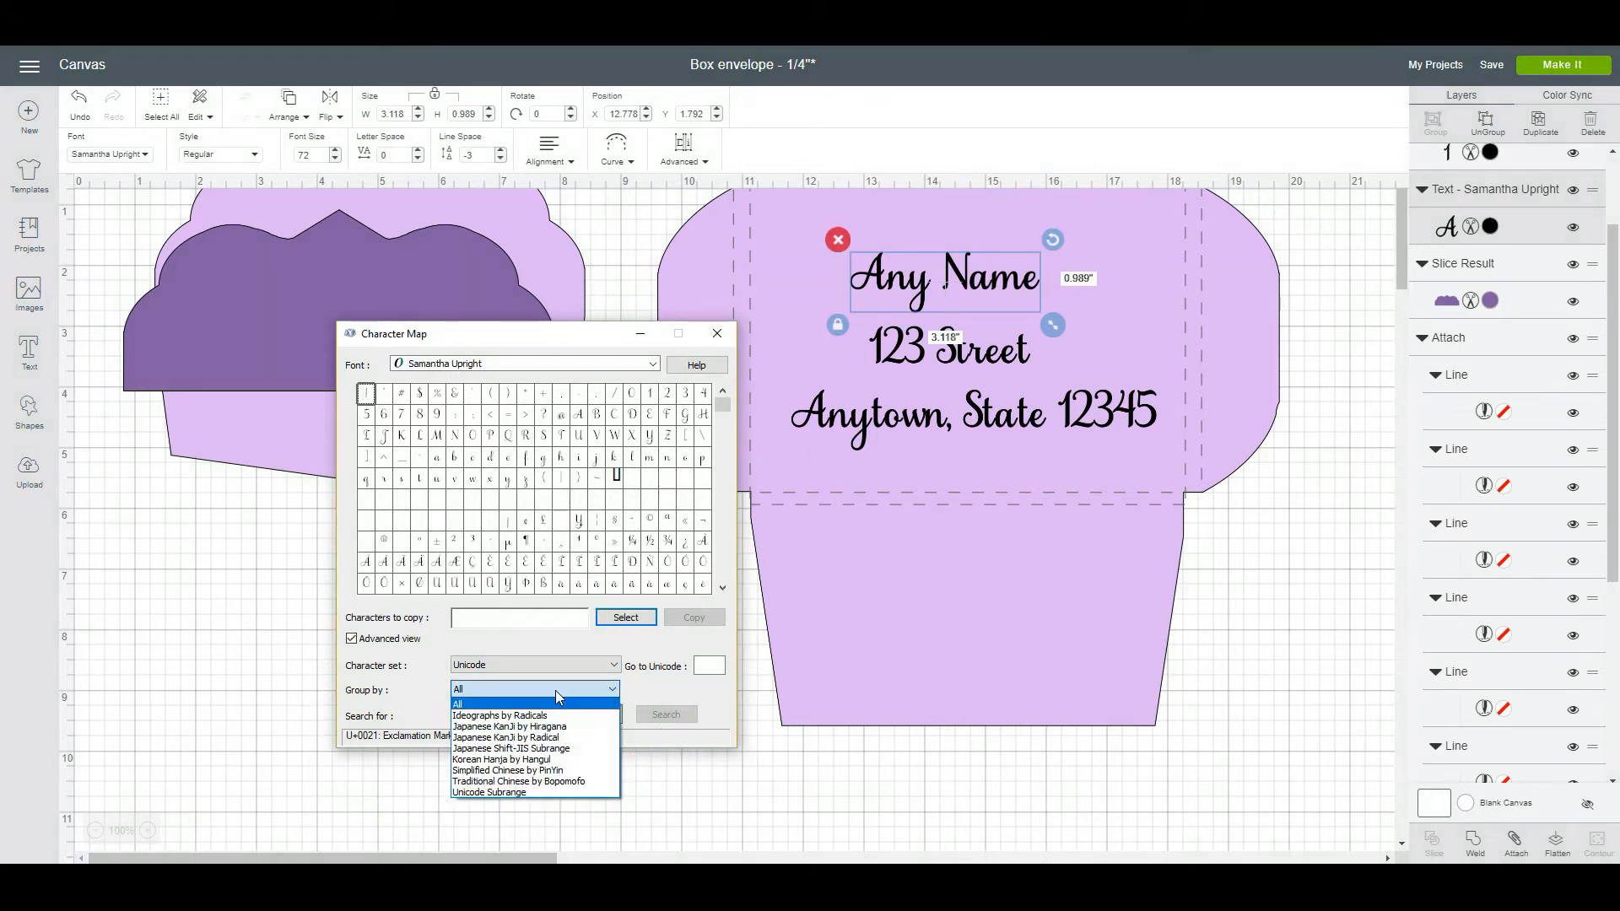
pyautogui.click(532, 794)
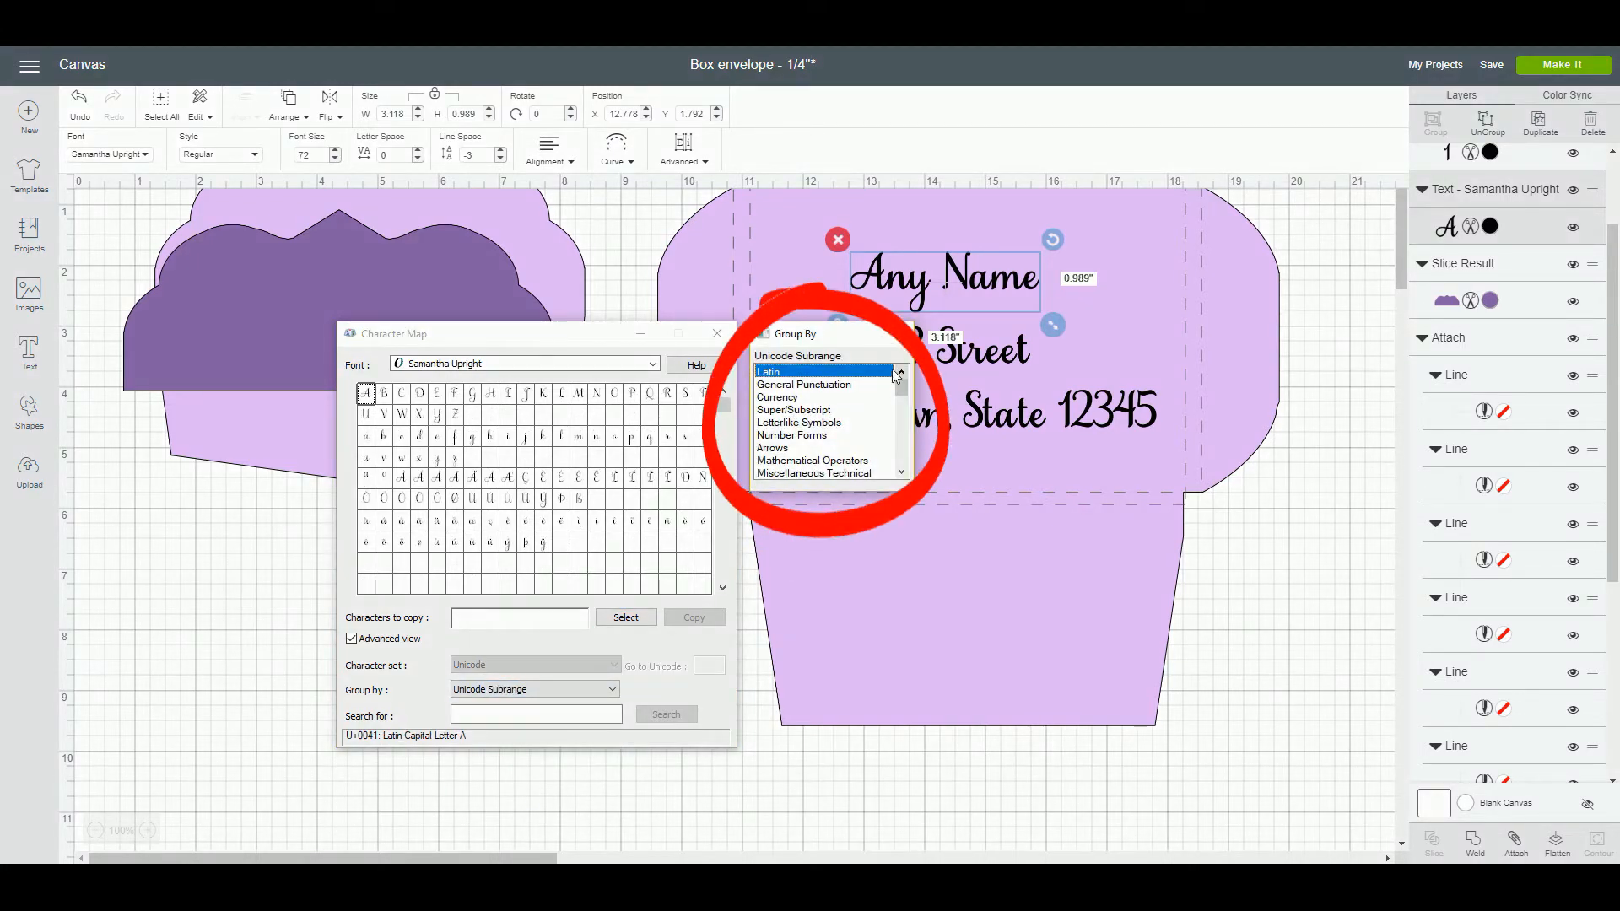
pyautogui.moveTo(904, 390); pyautogui.dragTo(908, 478)
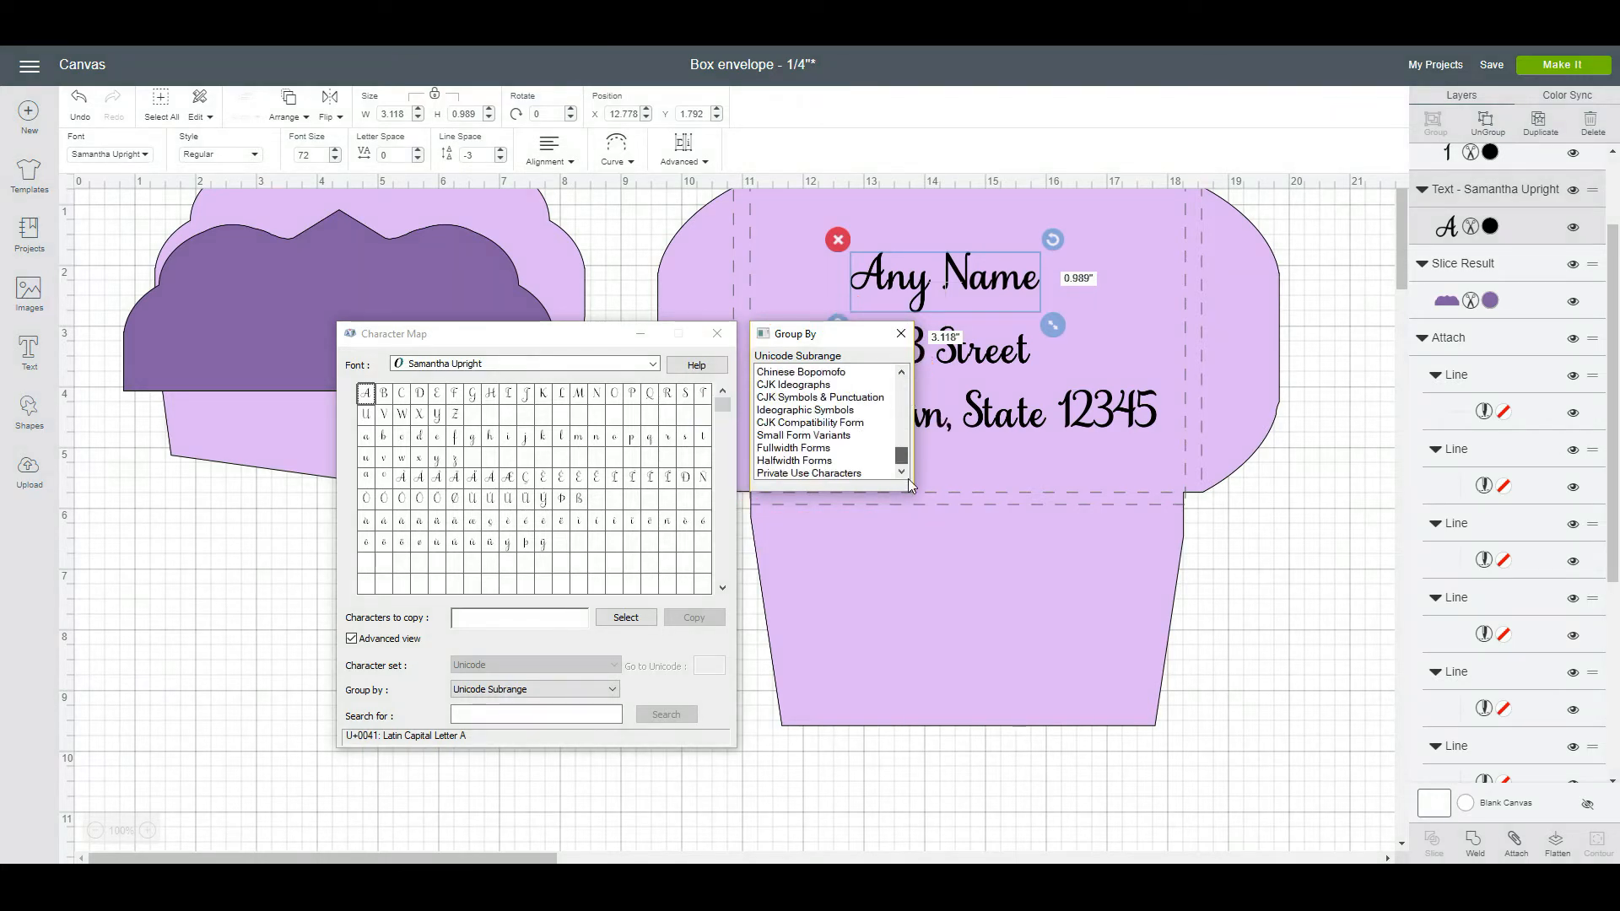
pyautogui.click(848, 473)
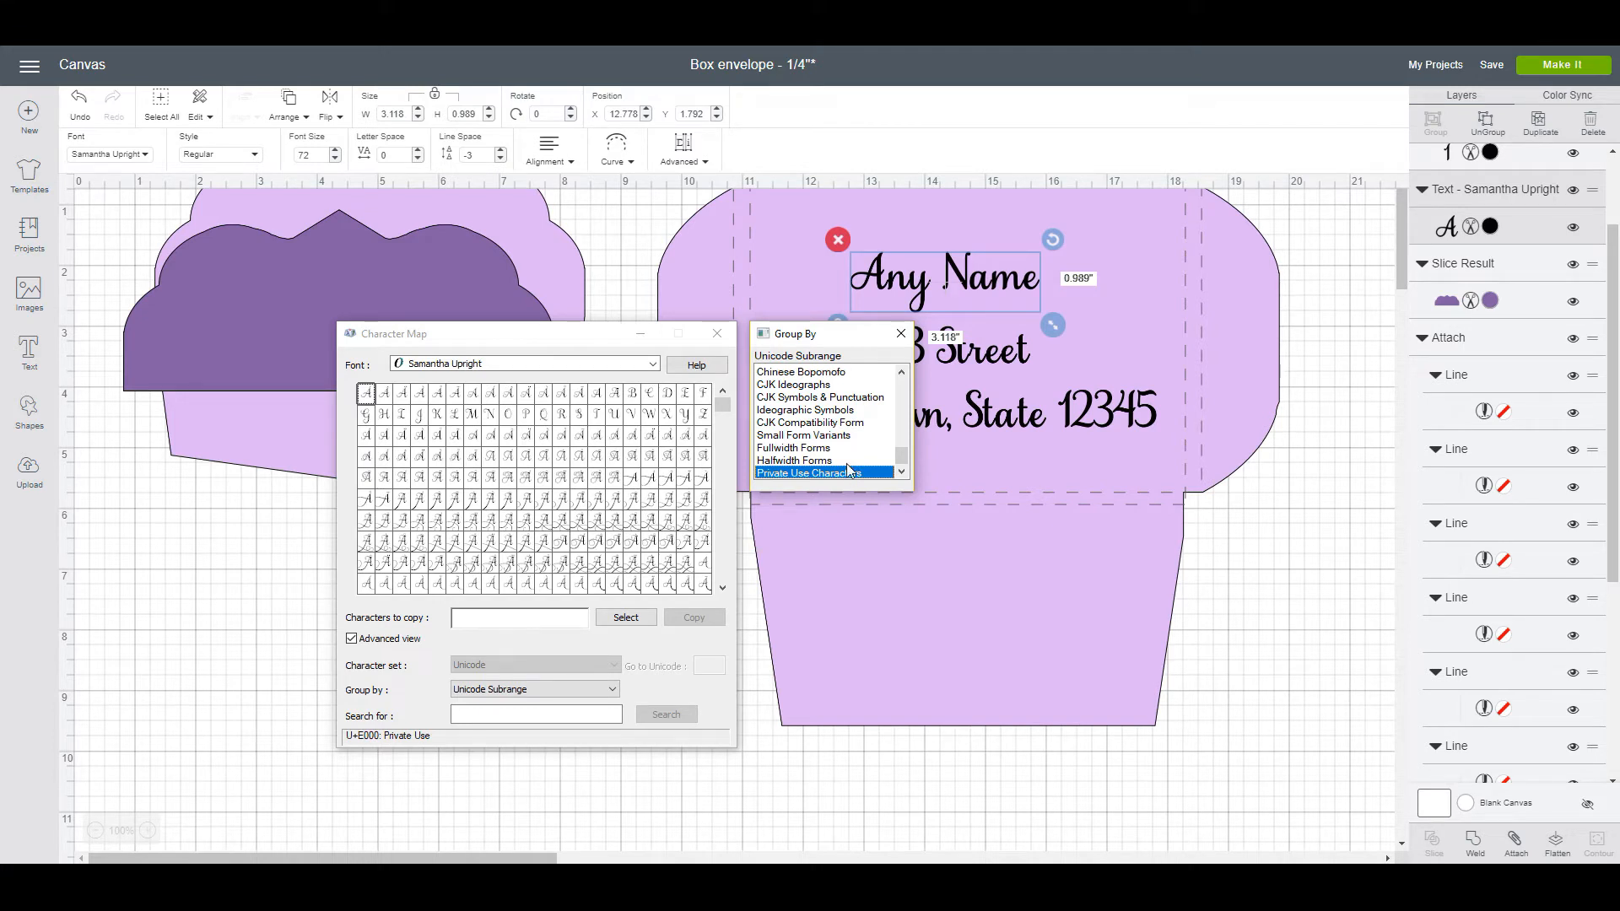
pyautogui.click(904, 339)
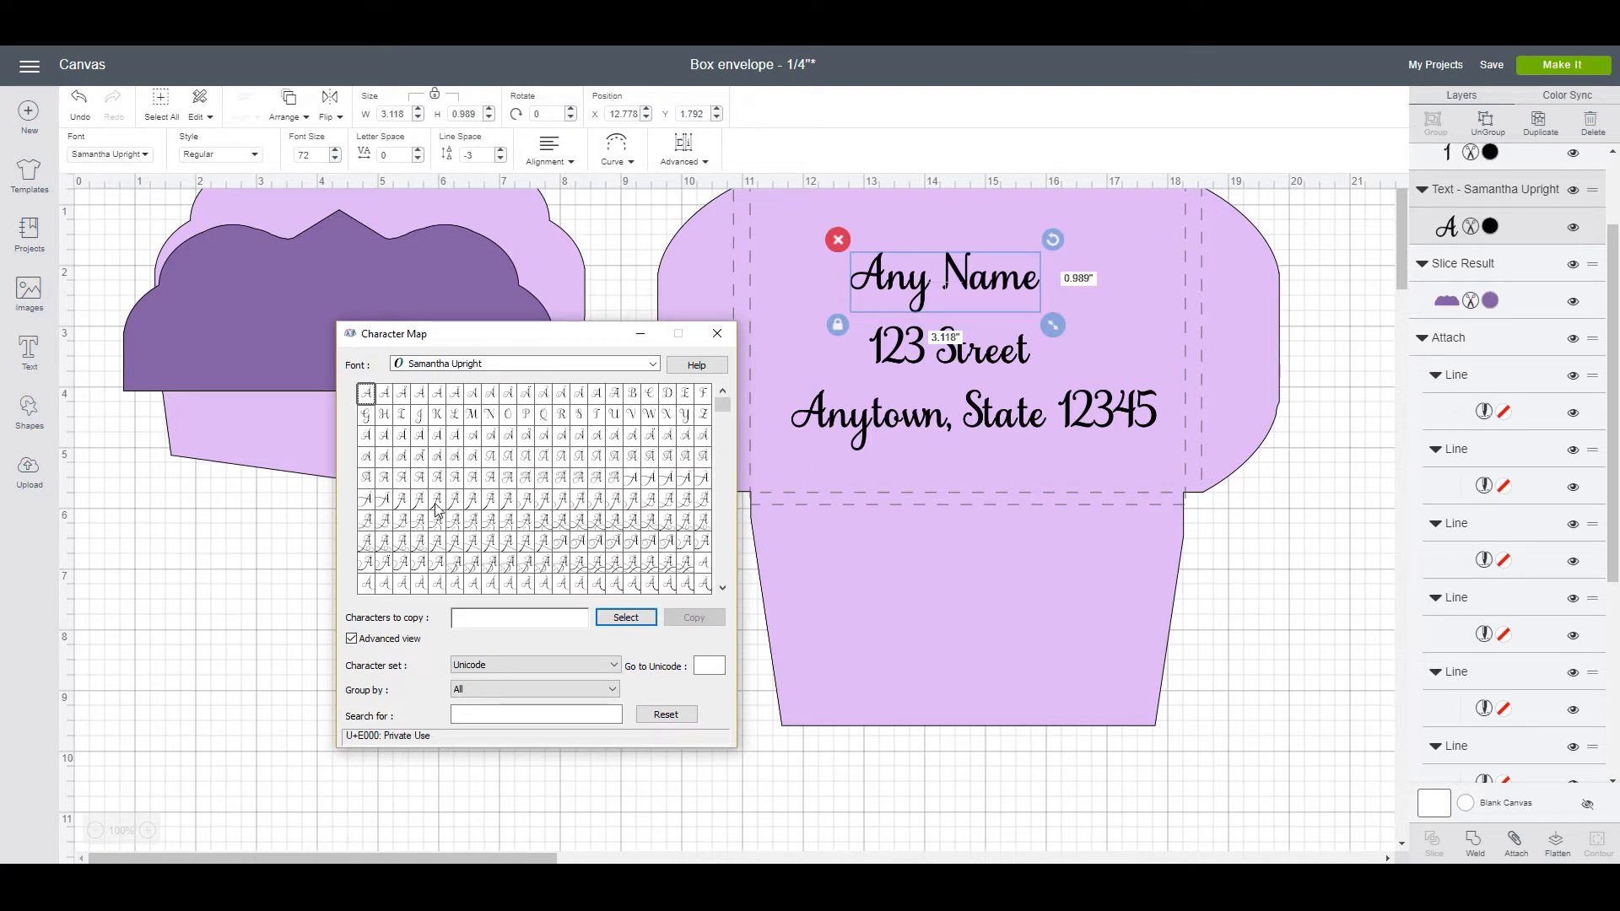
# Step: Preview several alternate capital A glyphs and add the swashed A, U+E097, to the characters to copy
pyautogui.click(379, 547)
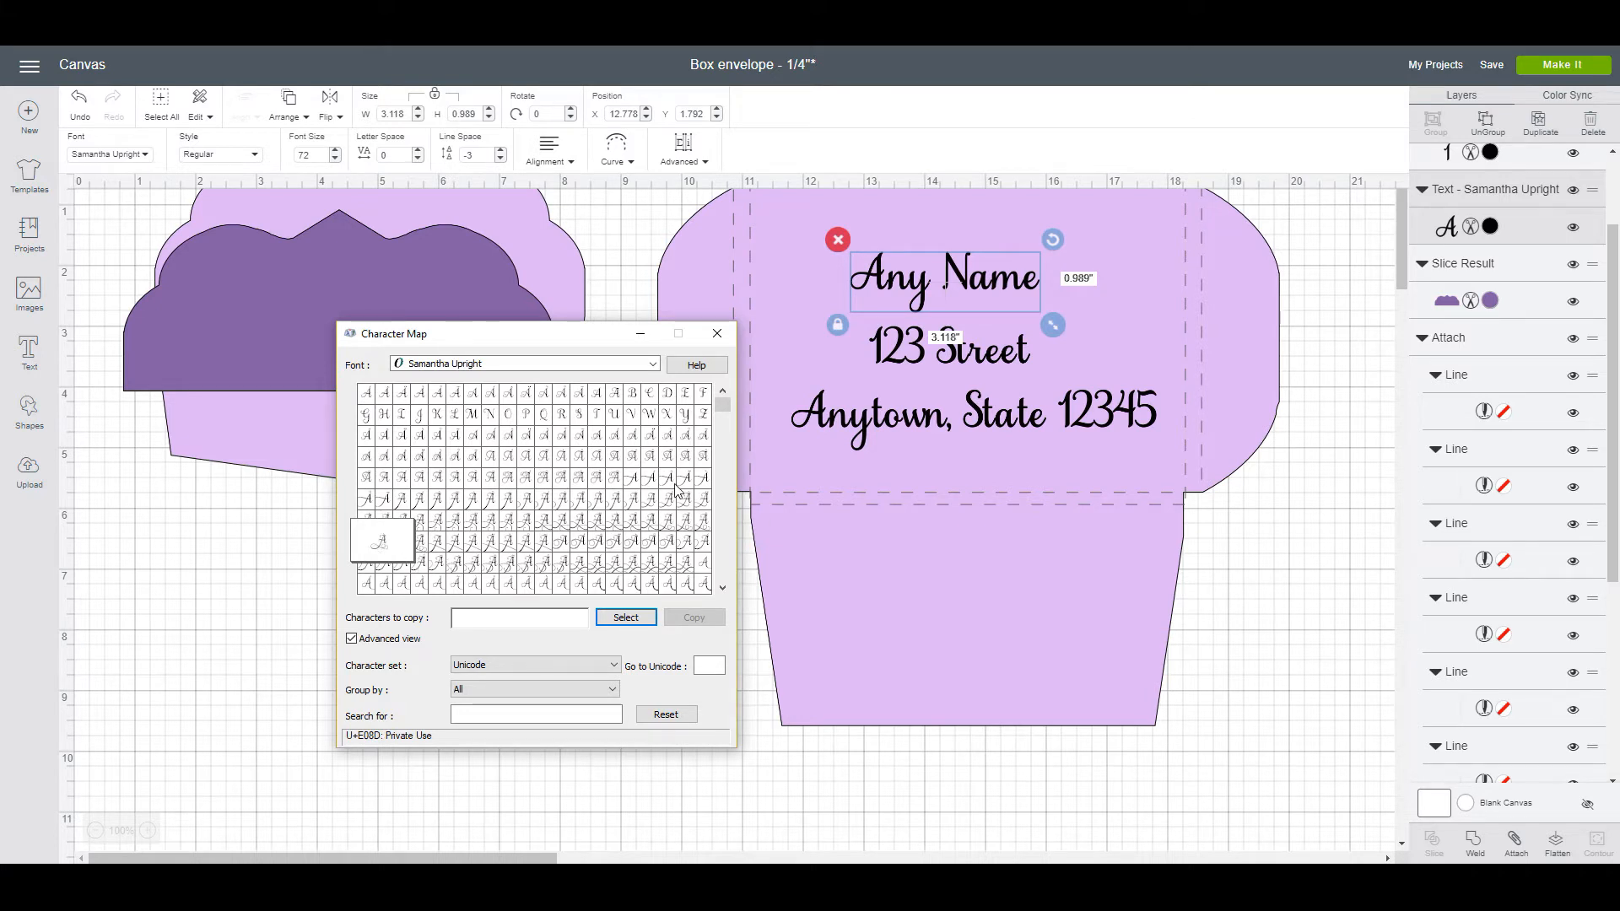
pyautogui.click(636, 487)
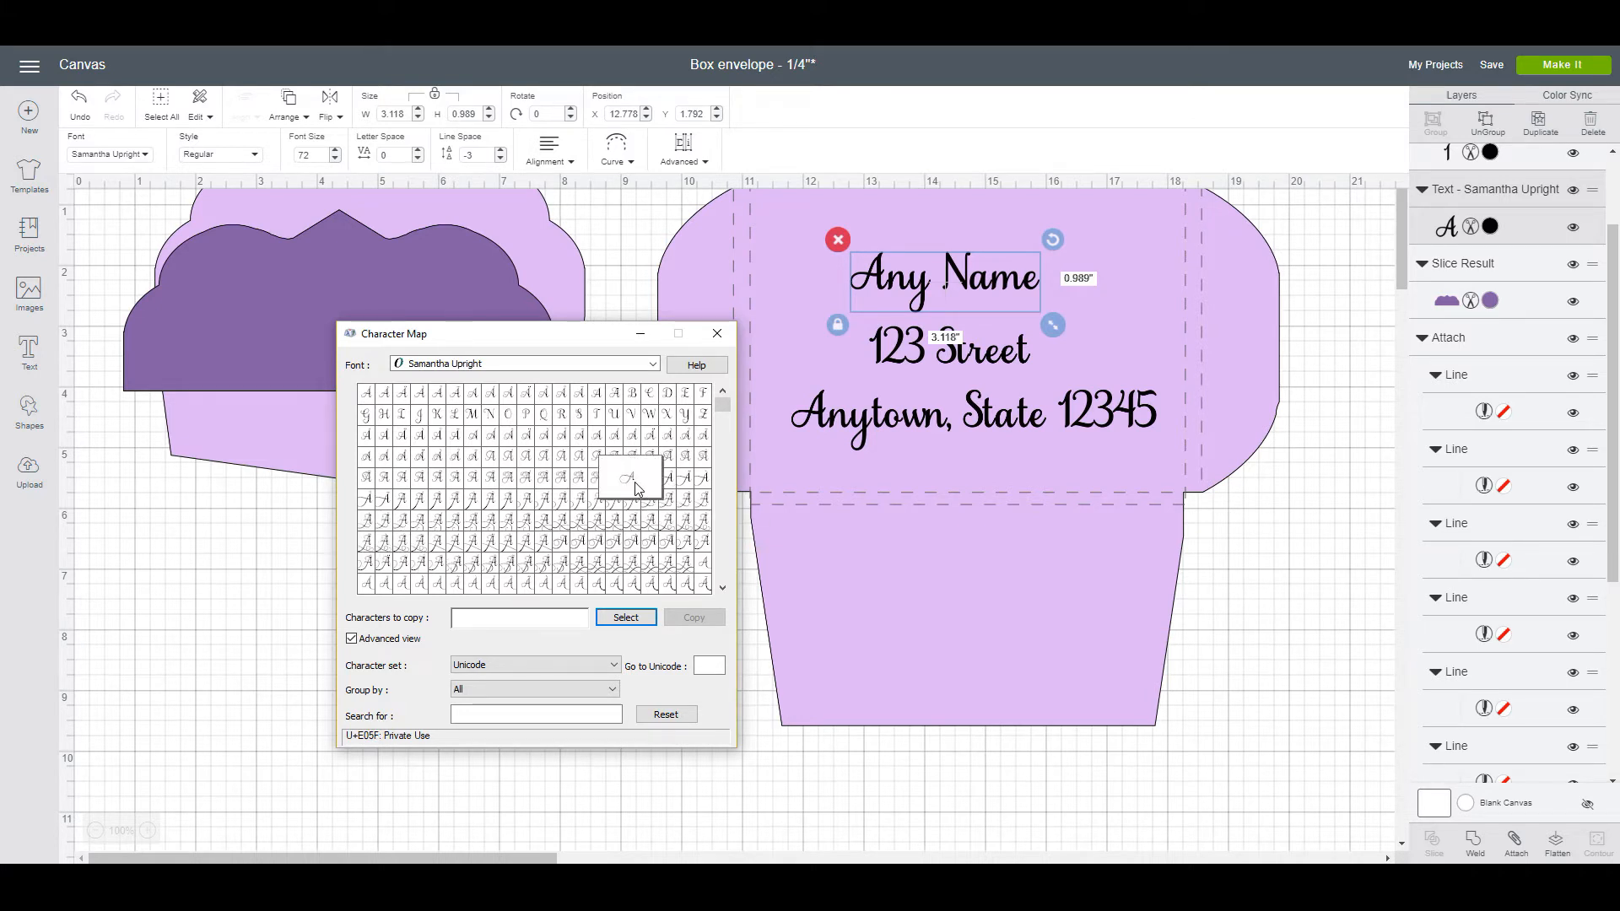
pyautogui.click(574, 438)
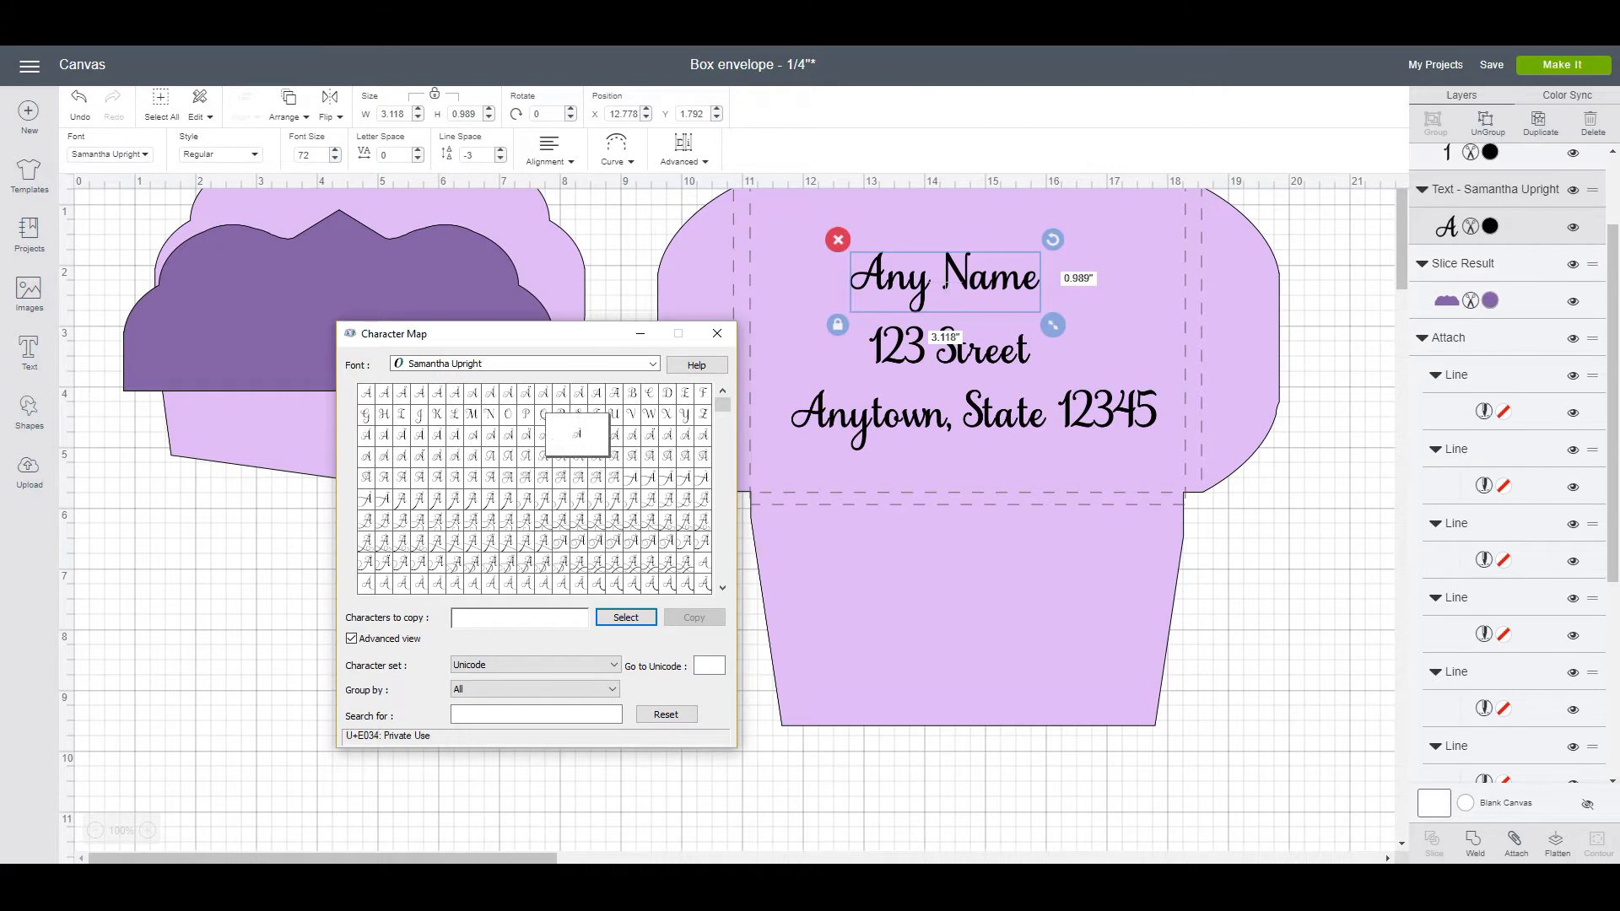
pyautogui.click(635, 488)
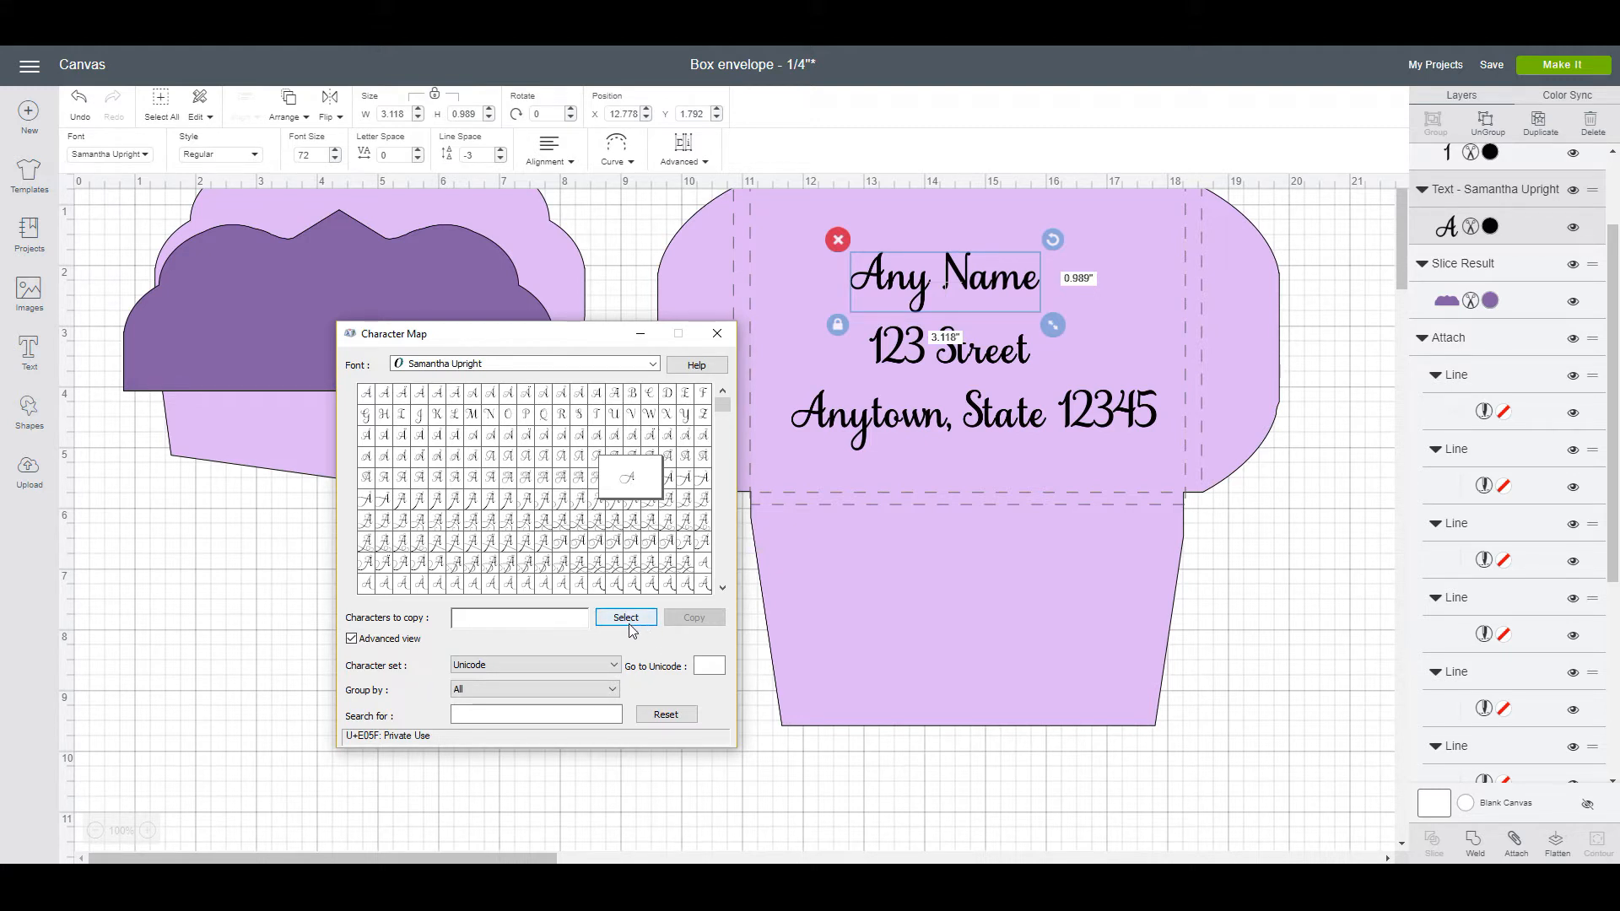
pyautogui.click(561, 550)
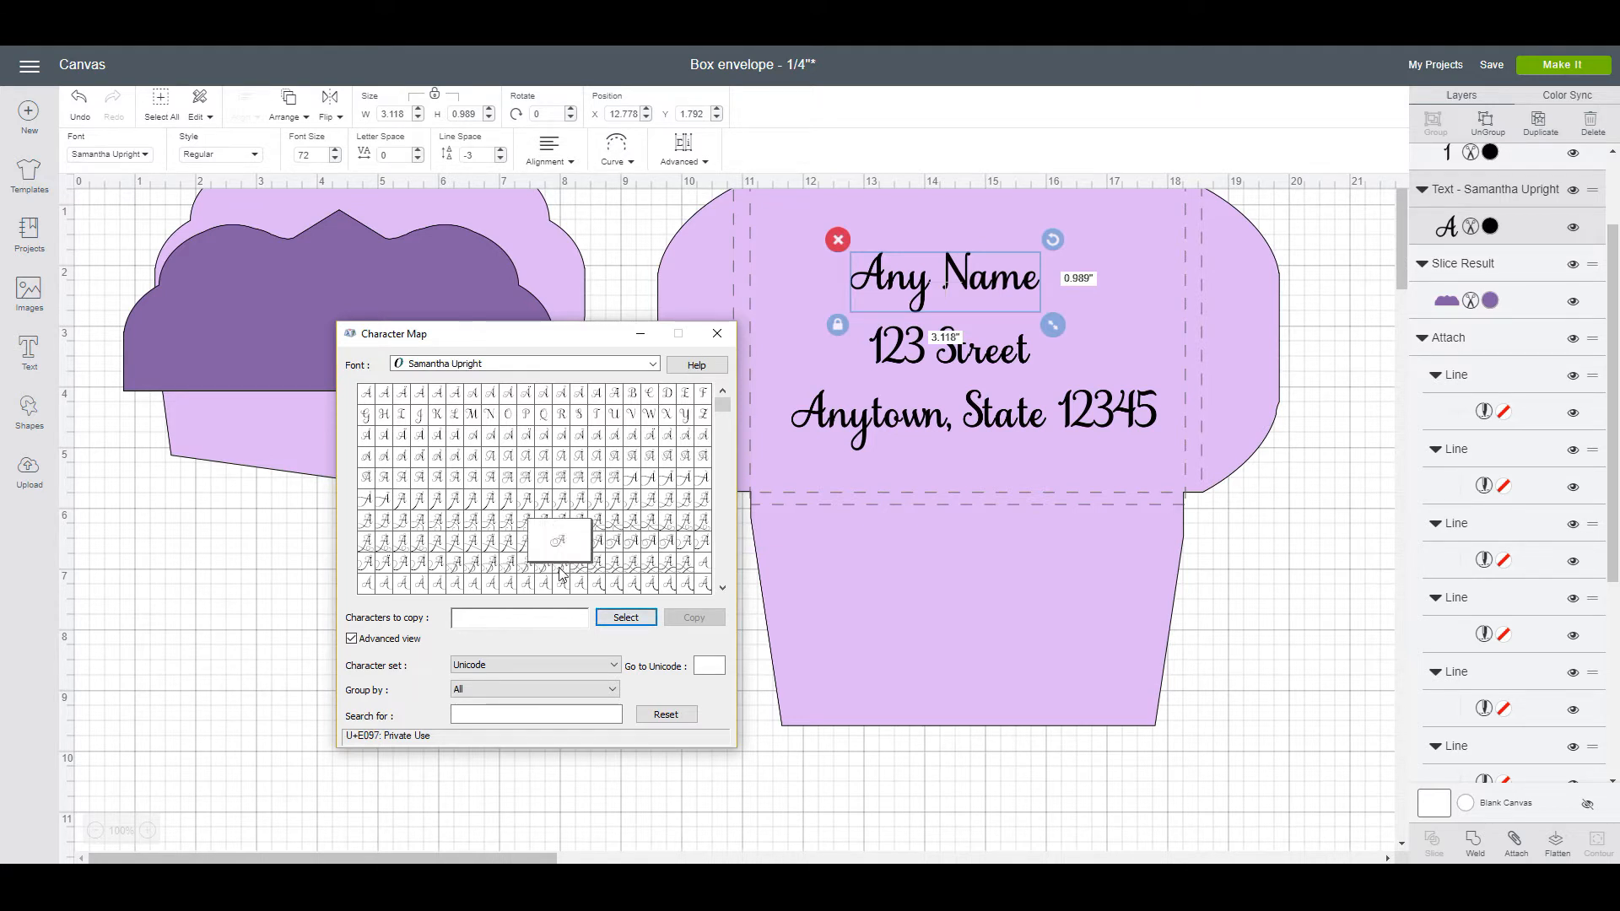
pyautogui.click(626, 617)
# Step: Find the decorative capital N alternates and add glyph U+E273 to the characters to copy
pyautogui.scroll(-4, 725, 593)
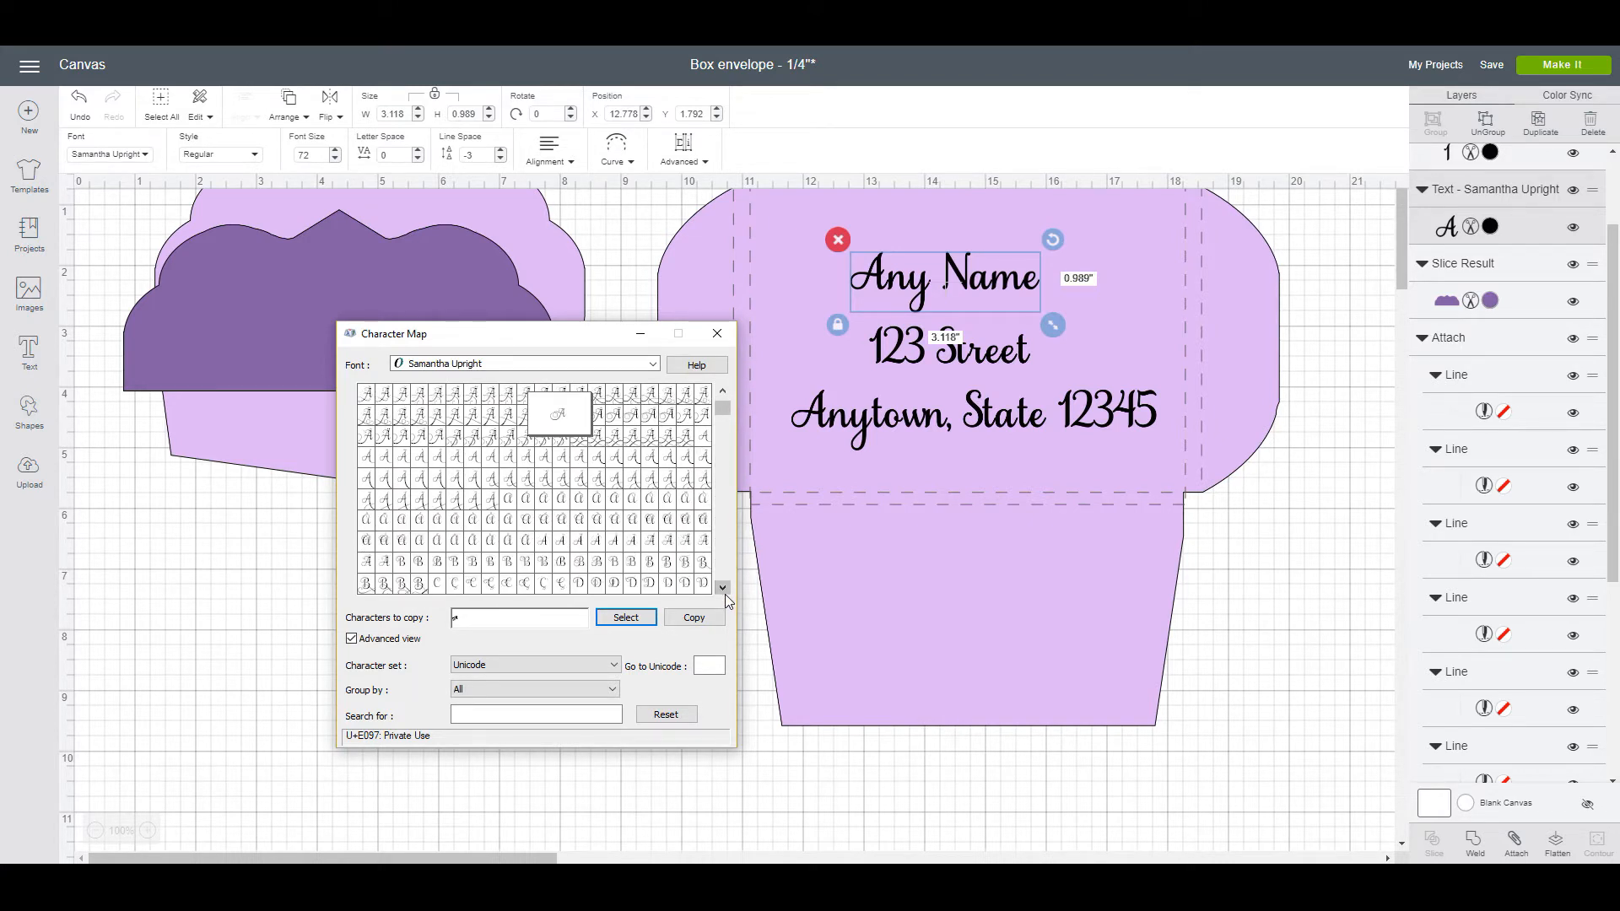
pyautogui.scroll(-3, 725, 594)
pyautogui.scroll(-5, 725, 594)
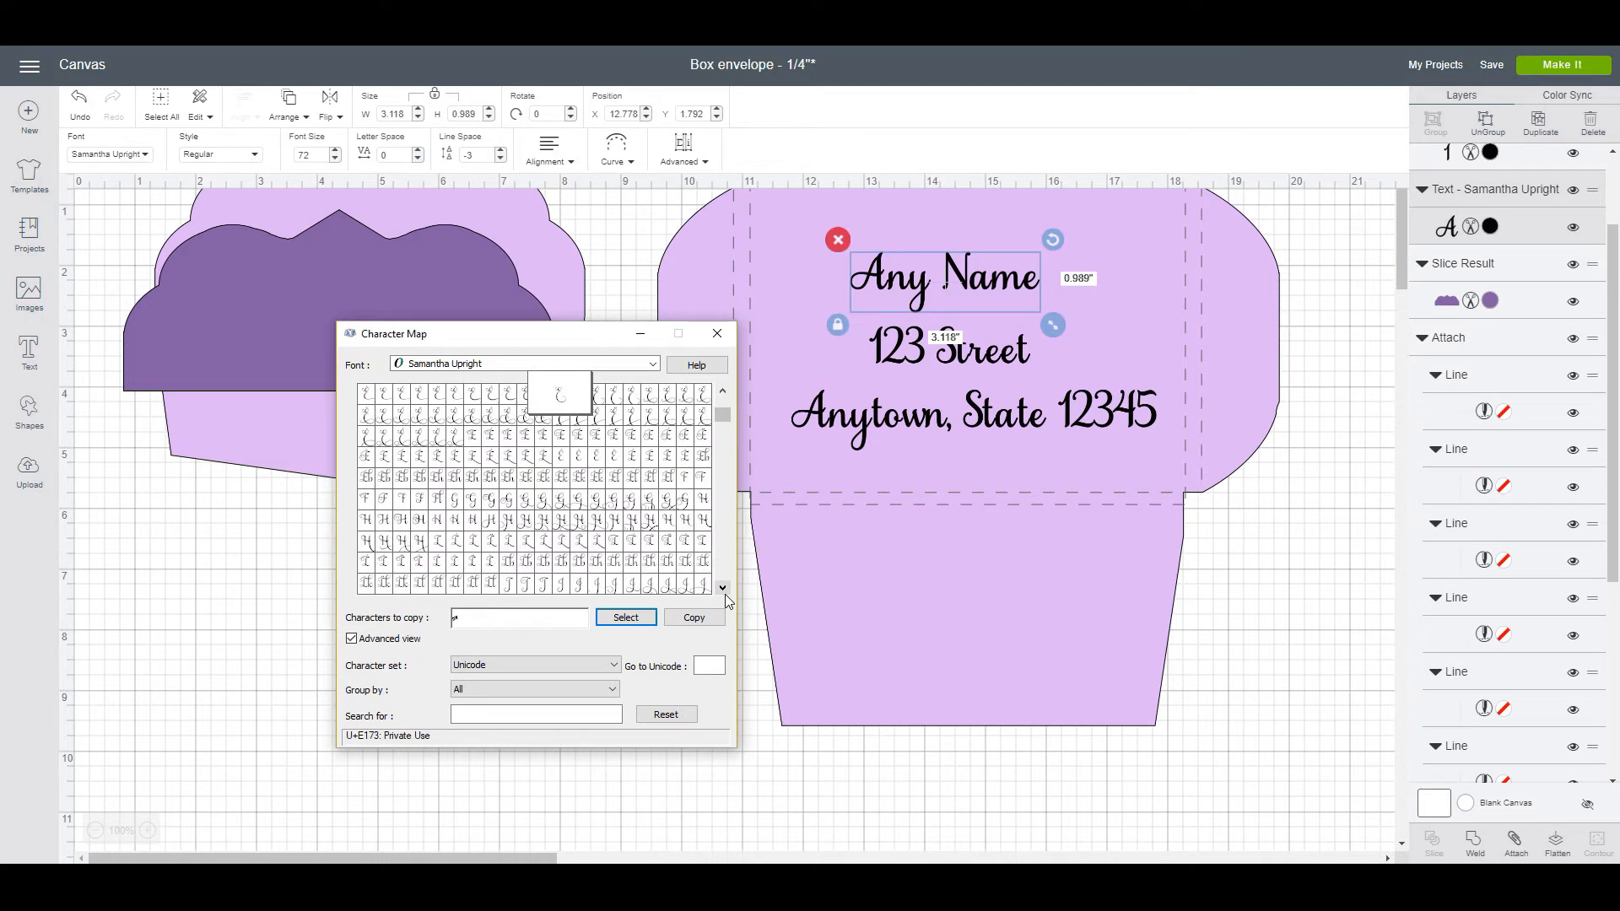
pyautogui.click(723, 393)
pyautogui.click(723, 393)
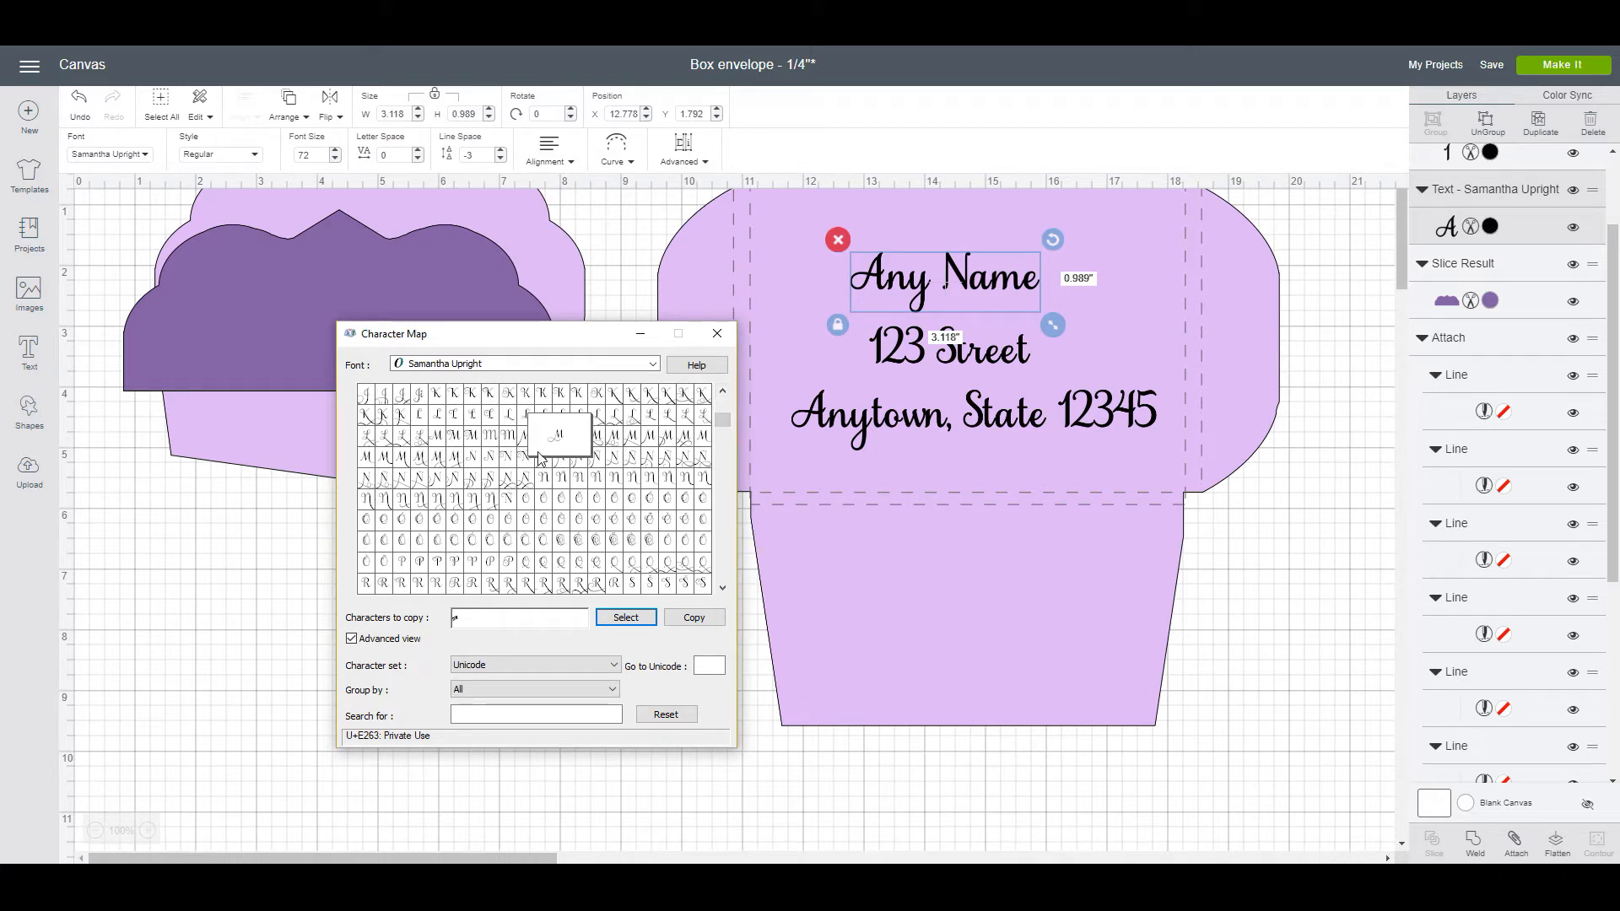
pyautogui.click(491, 459)
pyautogui.click(622, 620)
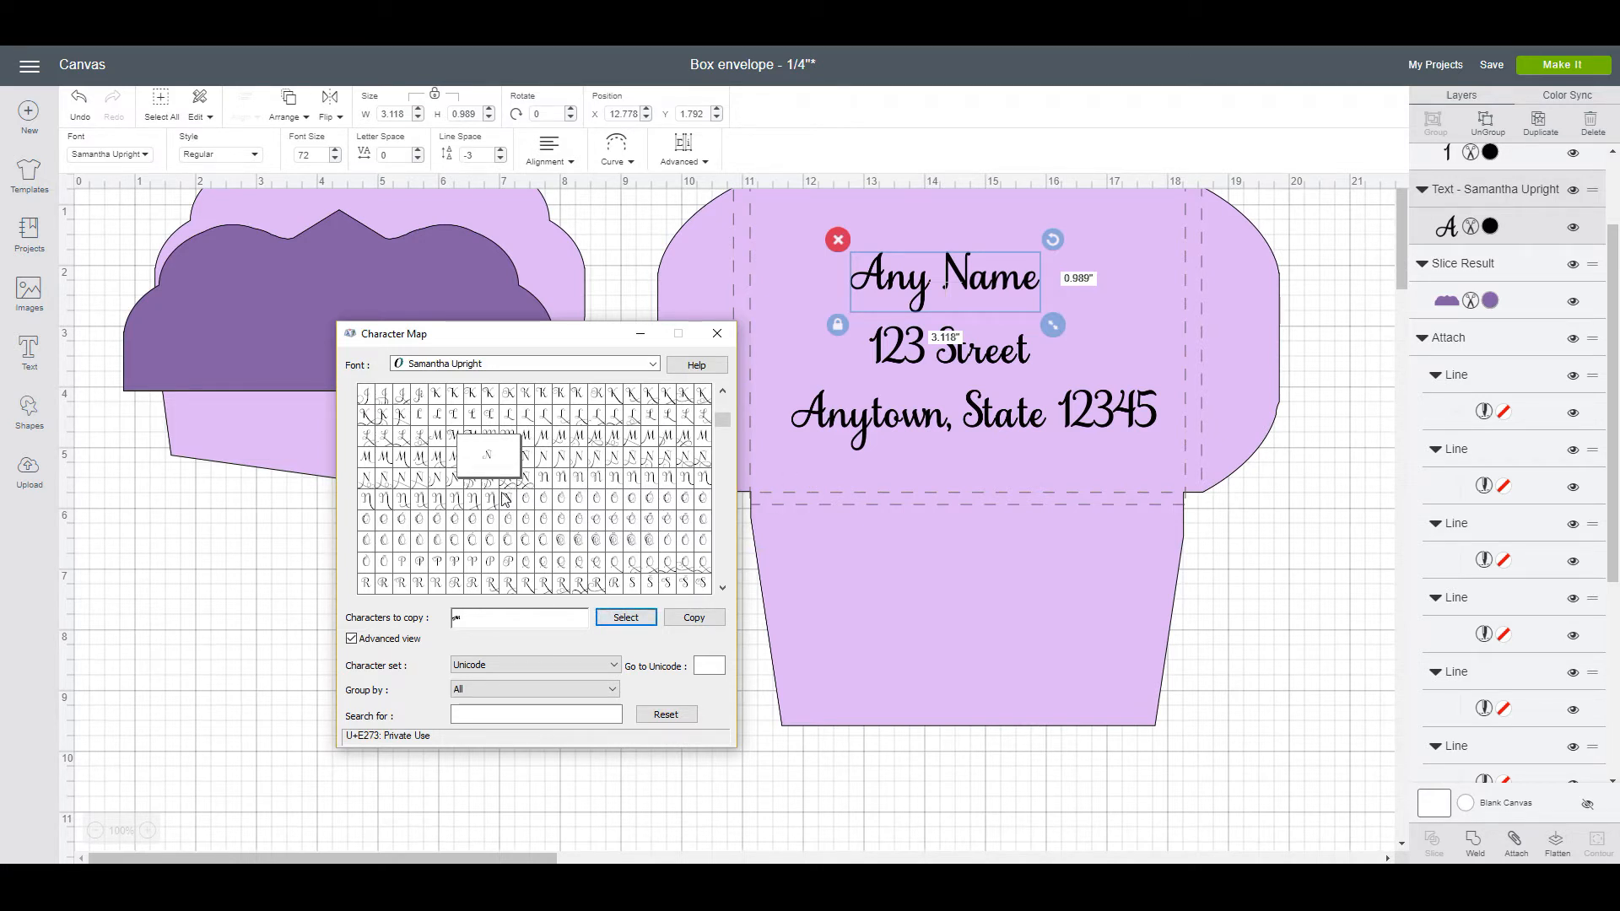
# Step: Find the capital S alternates and add the swashed S, U+E2F9, to the characters to copy
pyautogui.click(722, 588)
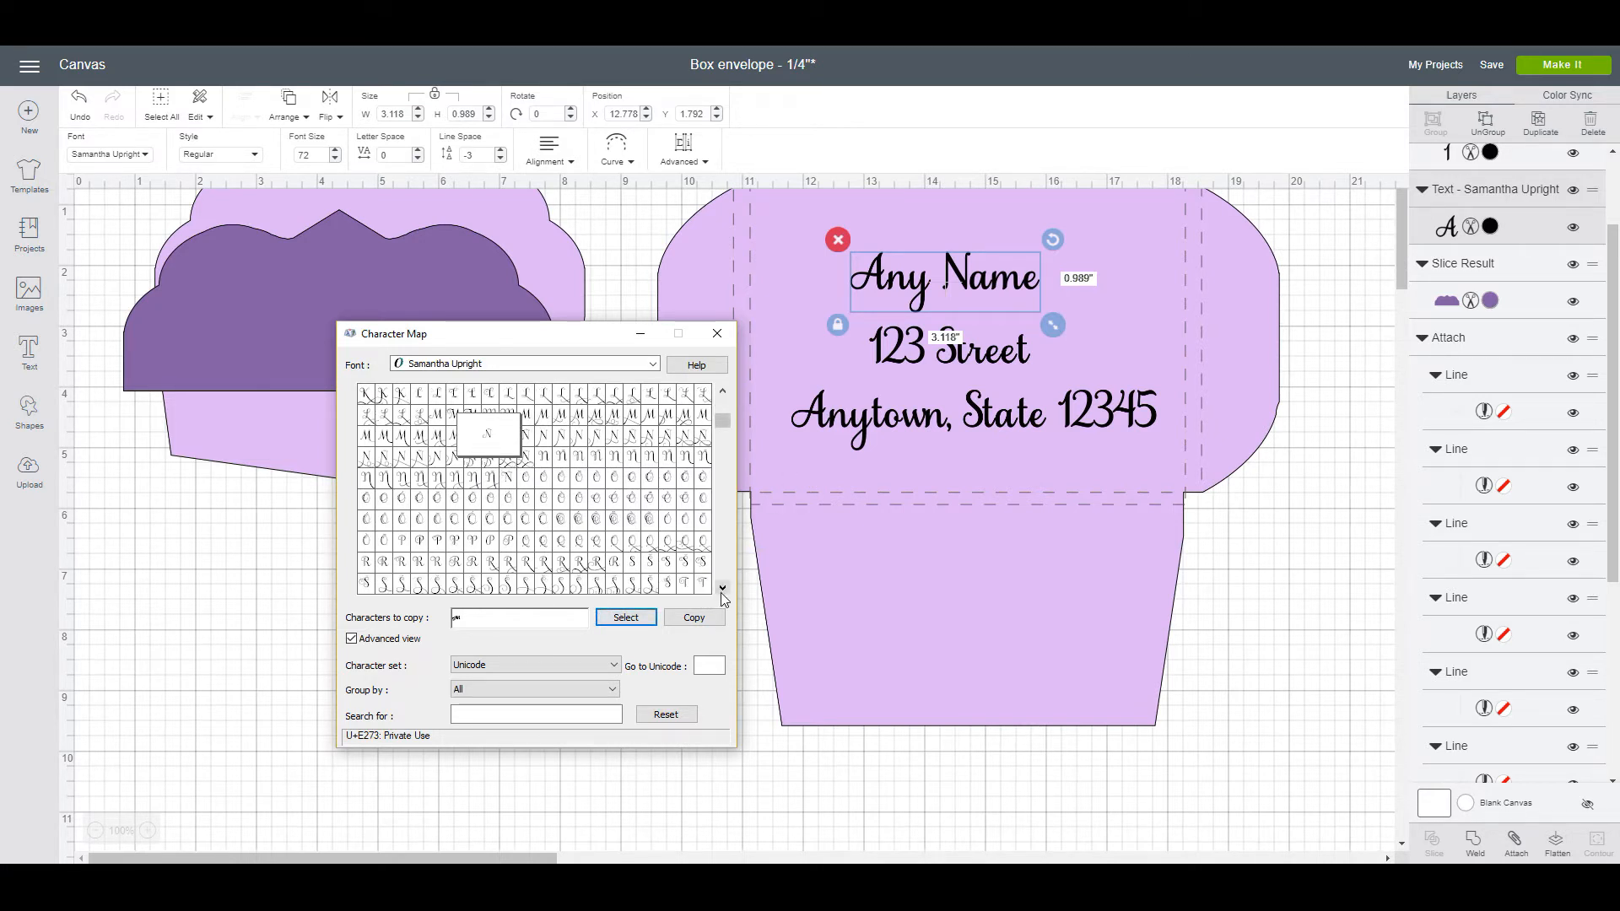
pyautogui.click(722, 588)
pyautogui.click(722, 588)
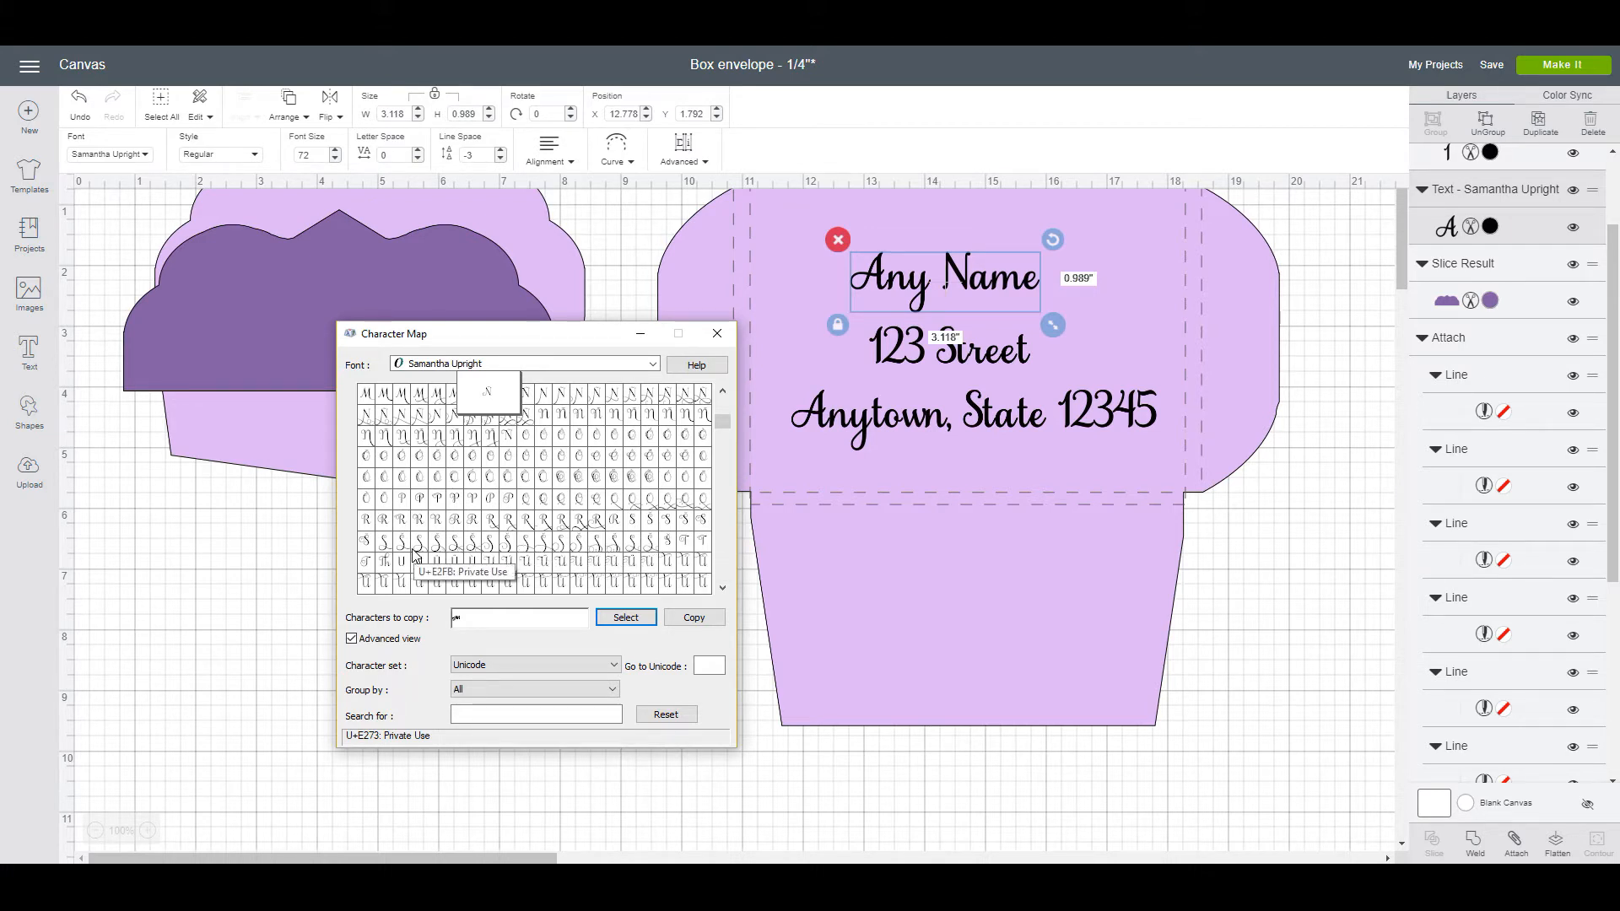
pyautogui.click(384, 541)
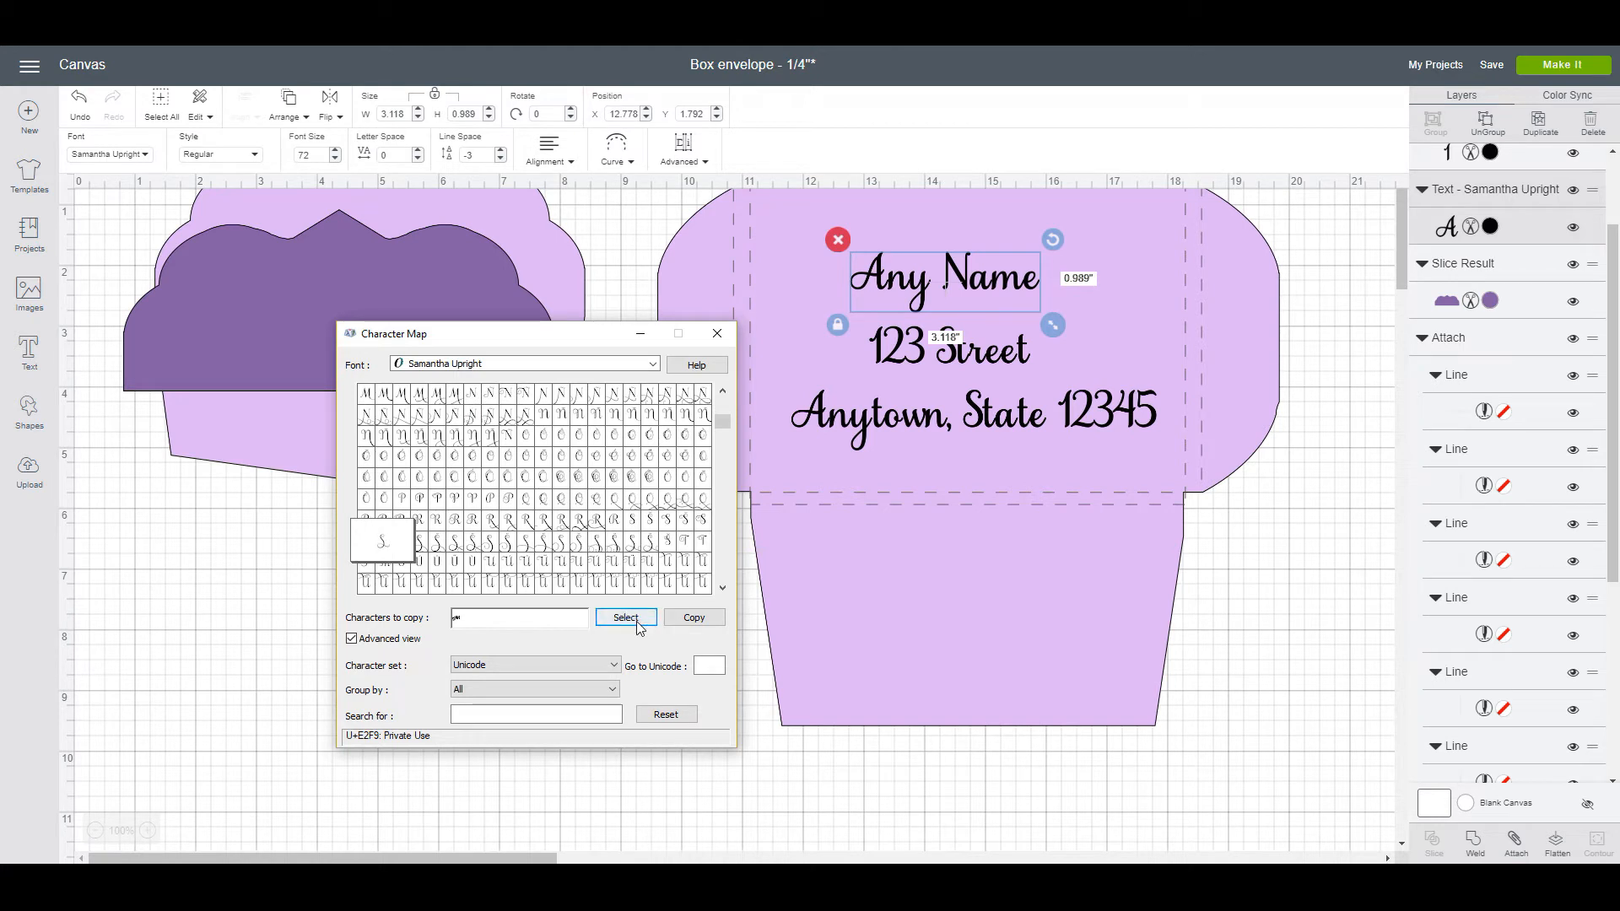
pyautogui.click(637, 622)
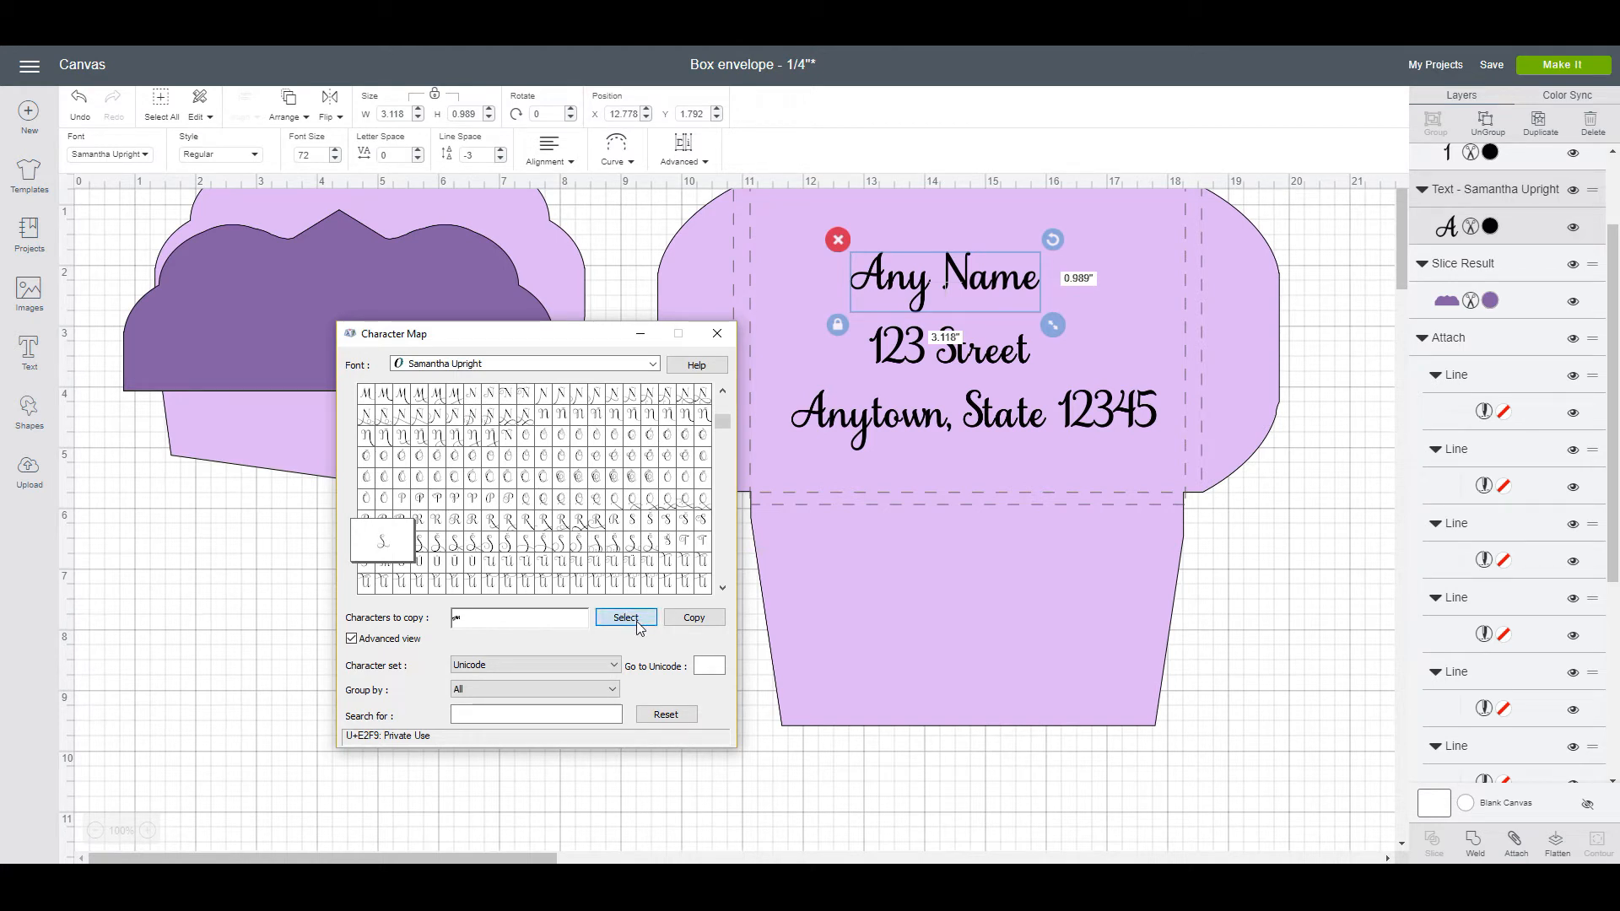
# Step: Find the lowercase e alternates and add the e with an ending tail, U+E506, to the characters to copy
pyautogui.click(721, 588)
pyautogui.click(721, 588)
pyautogui.click(721, 588)
pyautogui.click(721, 588)
pyautogui.click(722, 588)
pyautogui.click(721, 588)
pyautogui.click(721, 588)
pyautogui.click(722, 588)
pyautogui.click(721, 588)
pyautogui.click(721, 588)
pyautogui.click(721, 588)
pyautogui.click(721, 588)
pyautogui.click(721, 588)
pyautogui.click(721, 588)
pyautogui.click(721, 588)
pyautogui.click(721, 587)
pyautogui.click(721, 588)
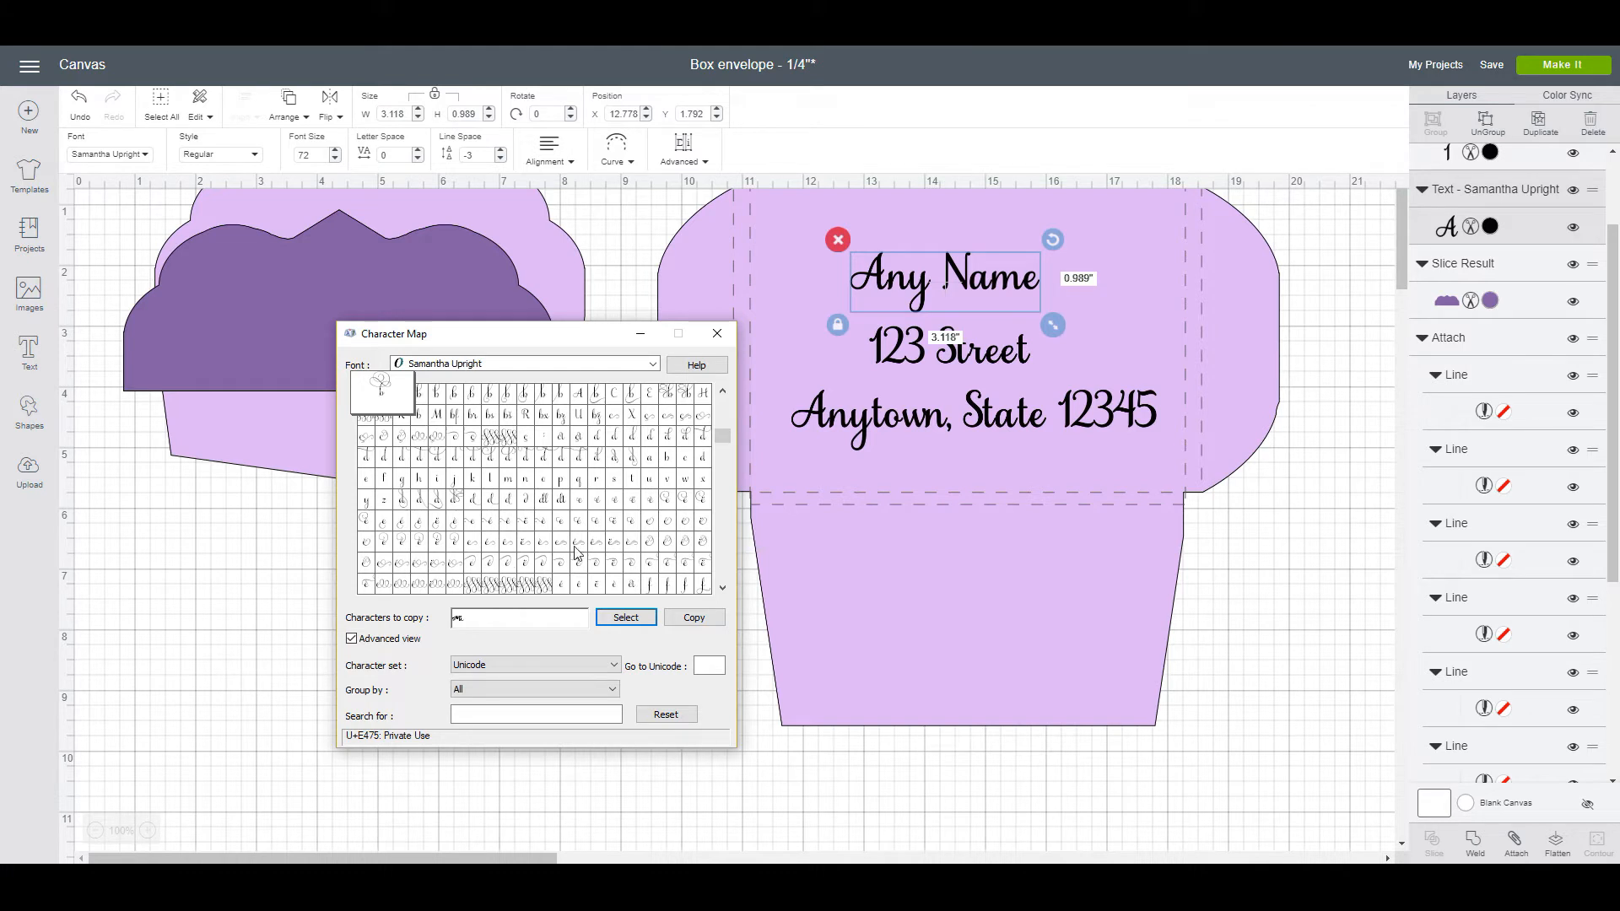
pyautogui.click(473, 549)
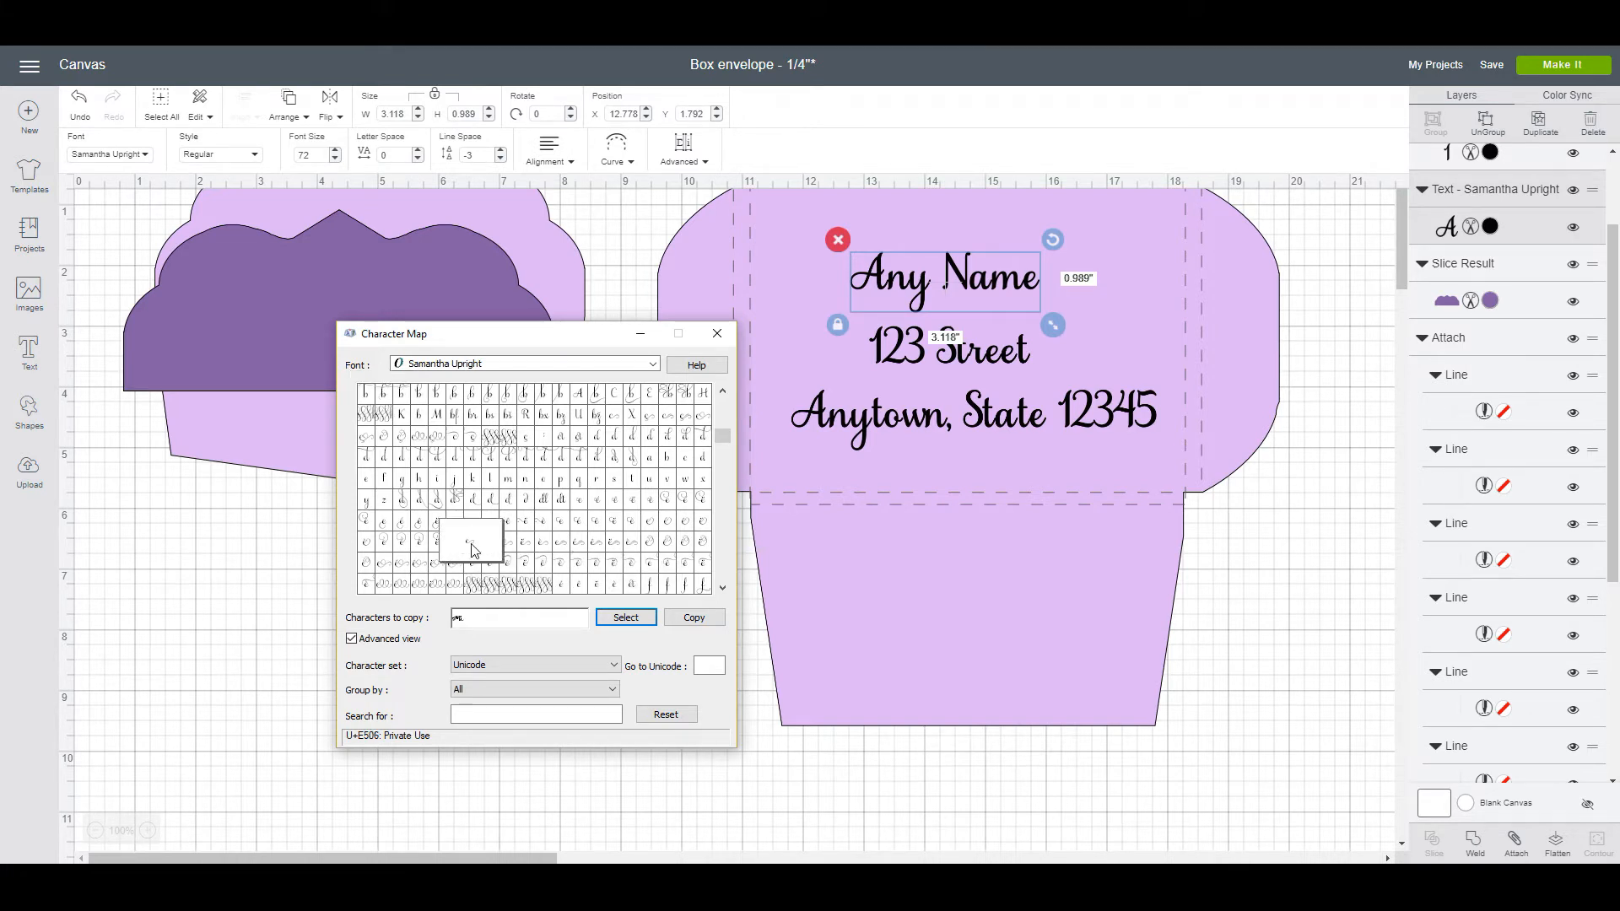
pyautogui.click(625, 618)
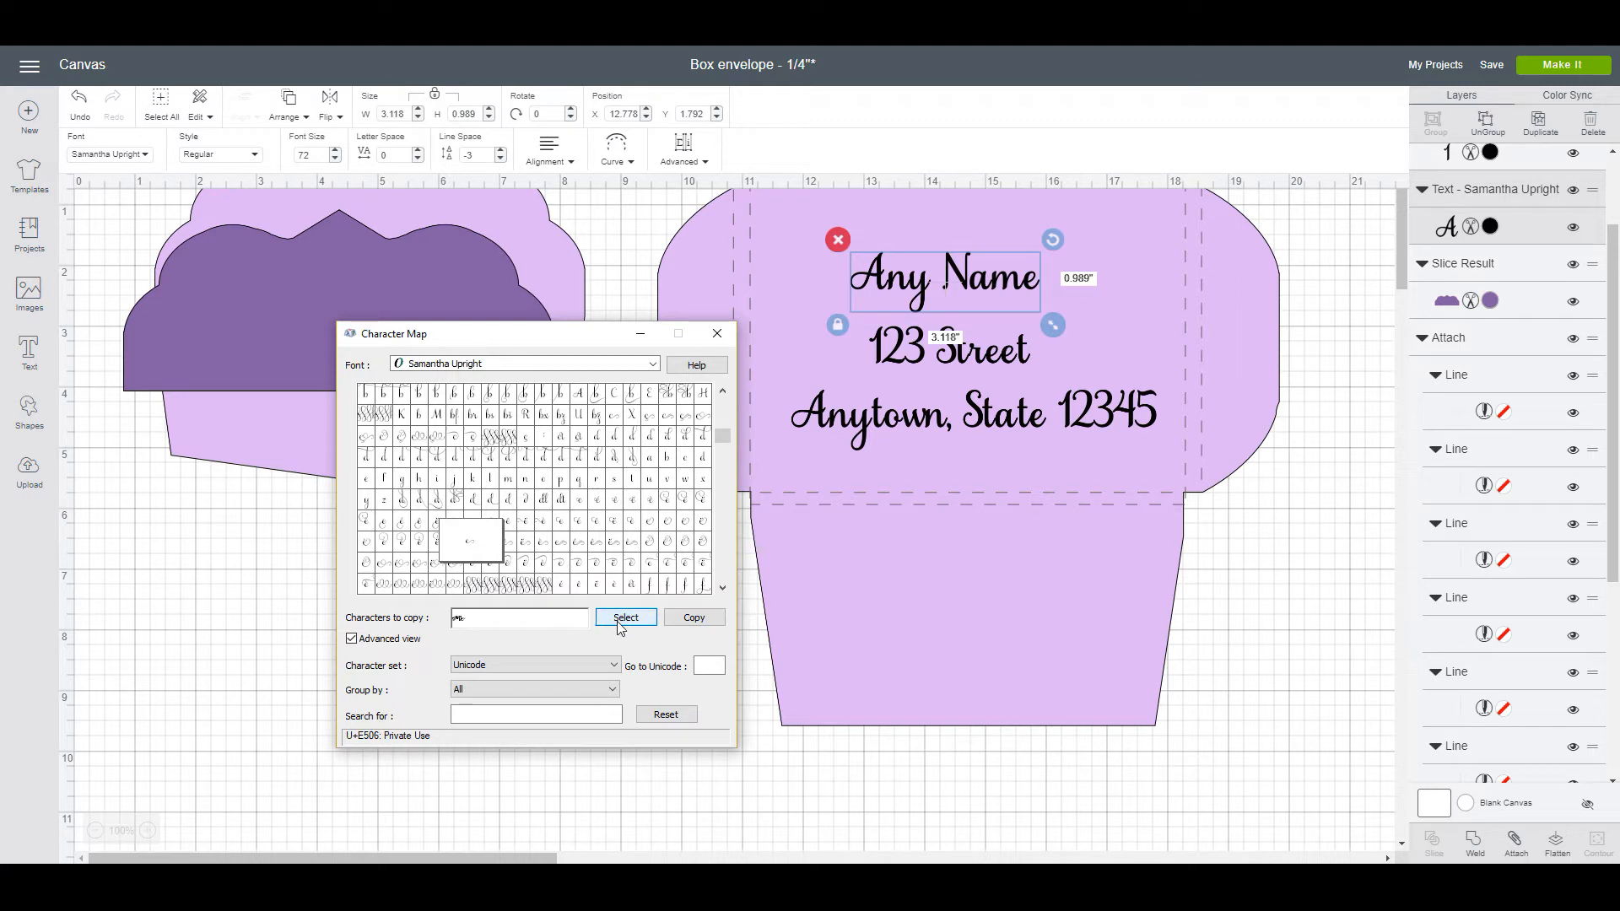
# Step: Copy the collected glyphs to the clipboard and return to the Cricut Design Space canvas
pyautogui.click(690, 619)
pyautogui.doubleClick(530, 617)
pyautogui.click(717, 619)
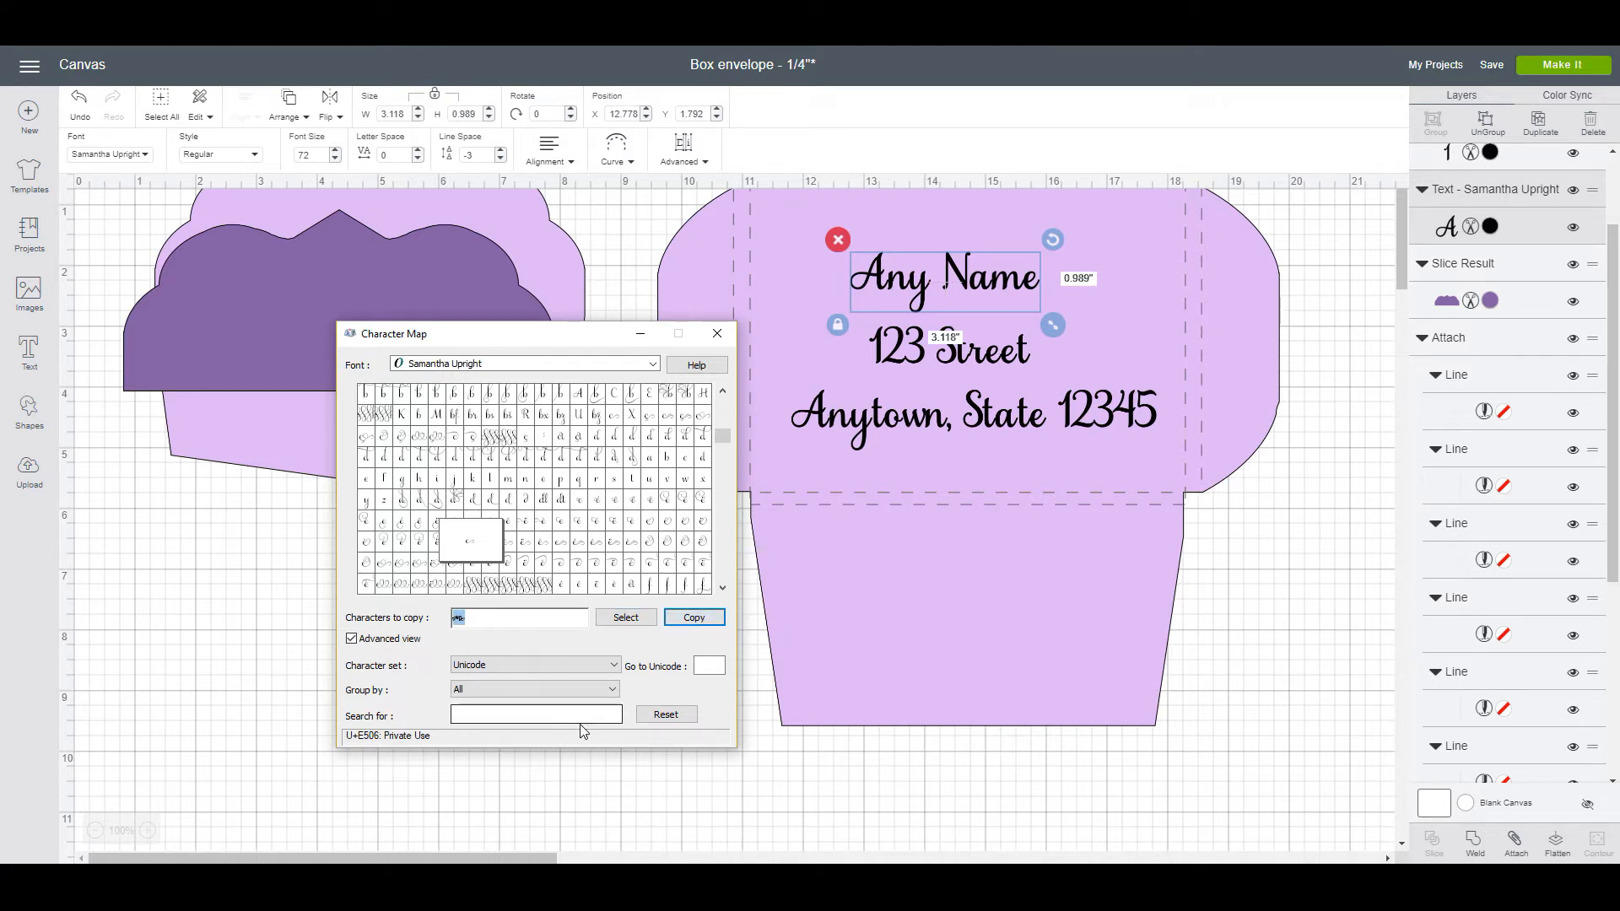
pyautogui.click(263, 623)
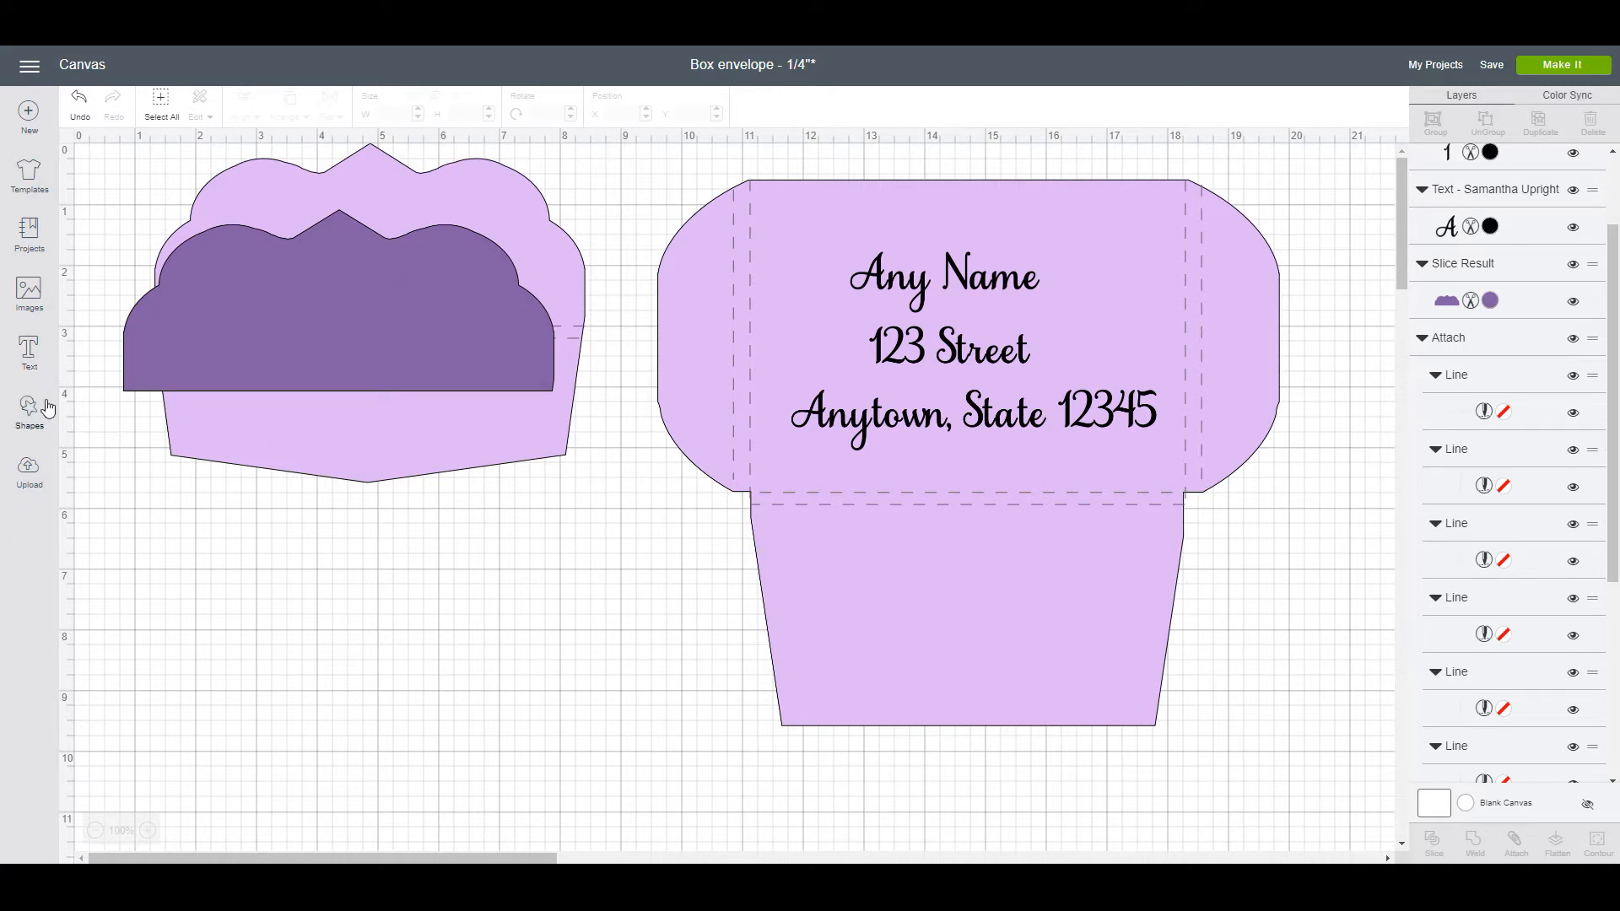
# Step: Add a new text object containing the copied glyphs and place it on the empty canvas beside the large envelope's lower panel
pyautogui.click(27, 353)
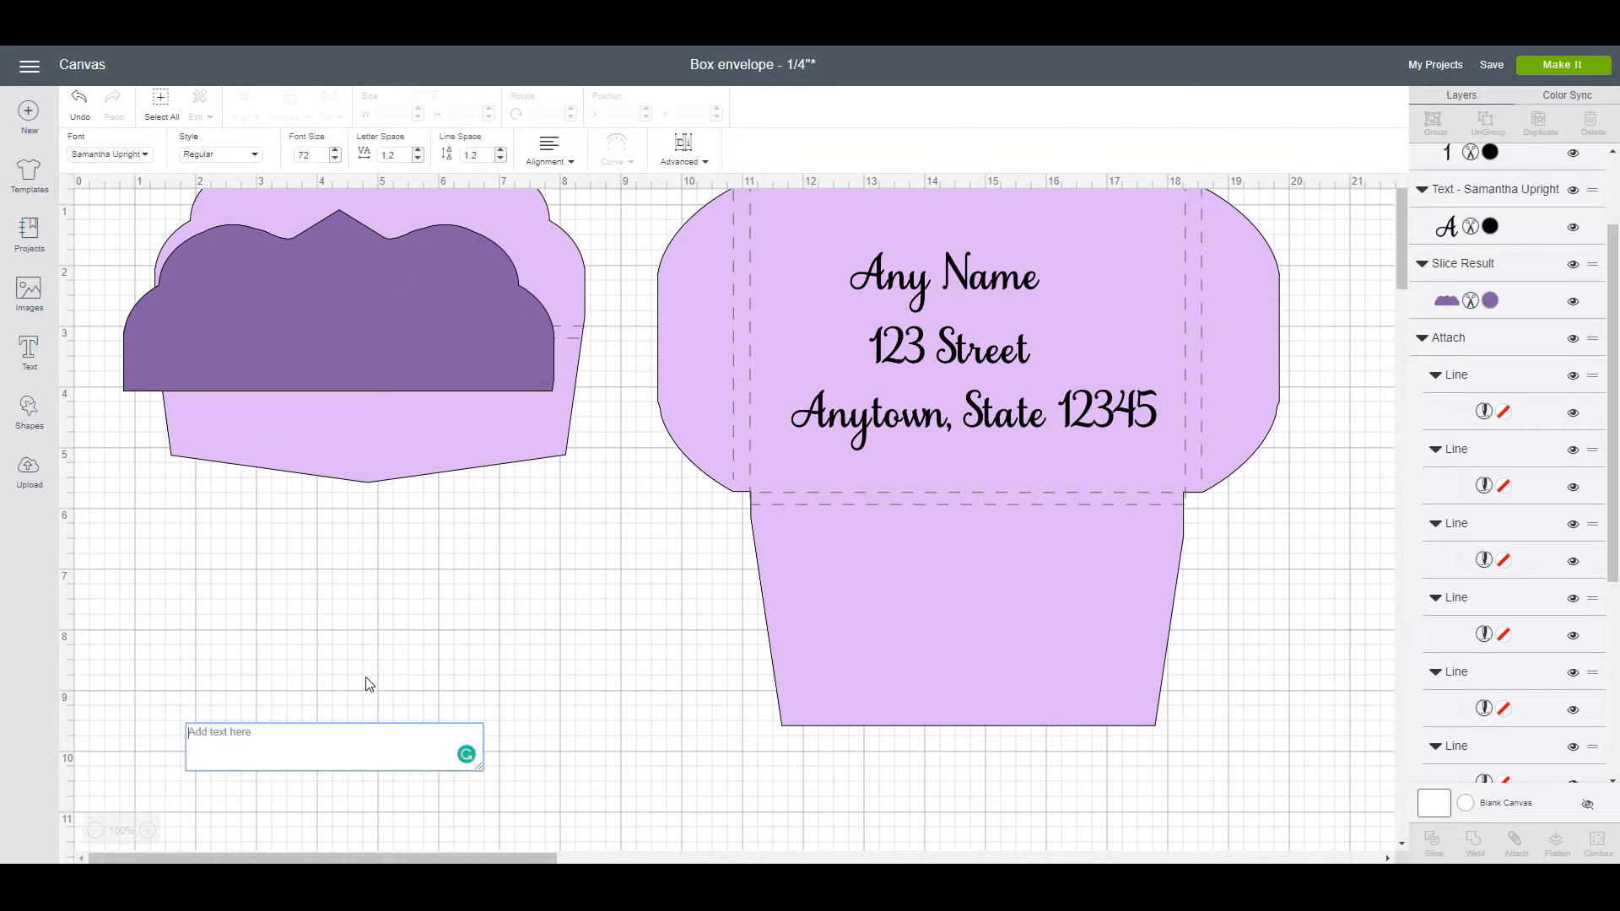
pyautogui.rightClick(215, 743)
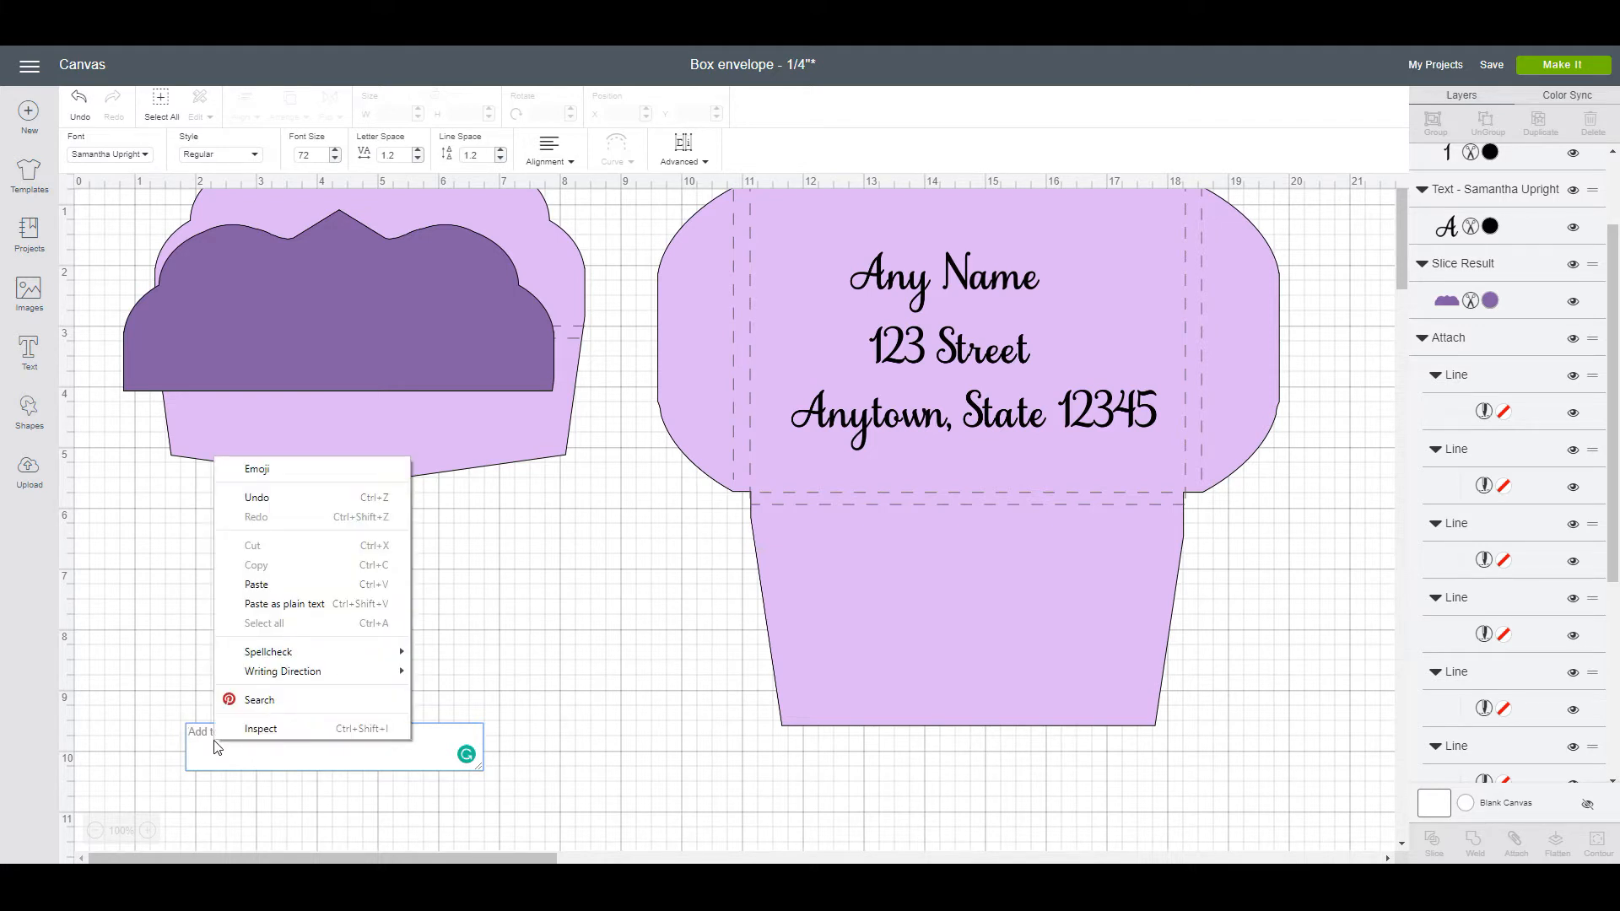
pyautogui.click(311, 585)
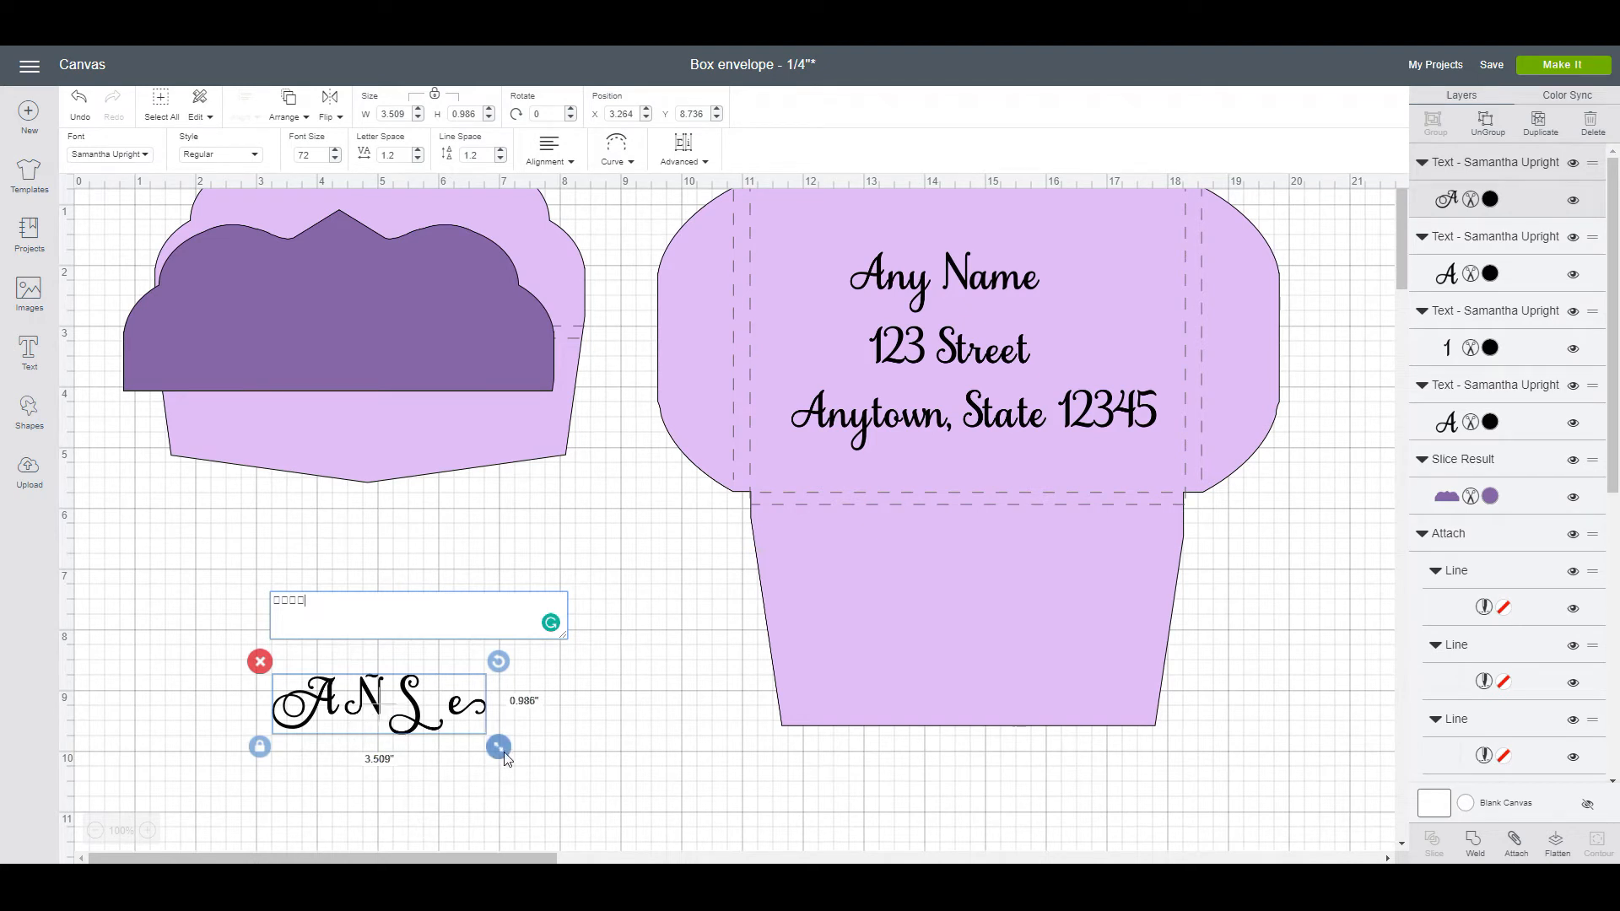
pyautogui.moveTo(378, 700); pyautogui.dragTo(534, 527)
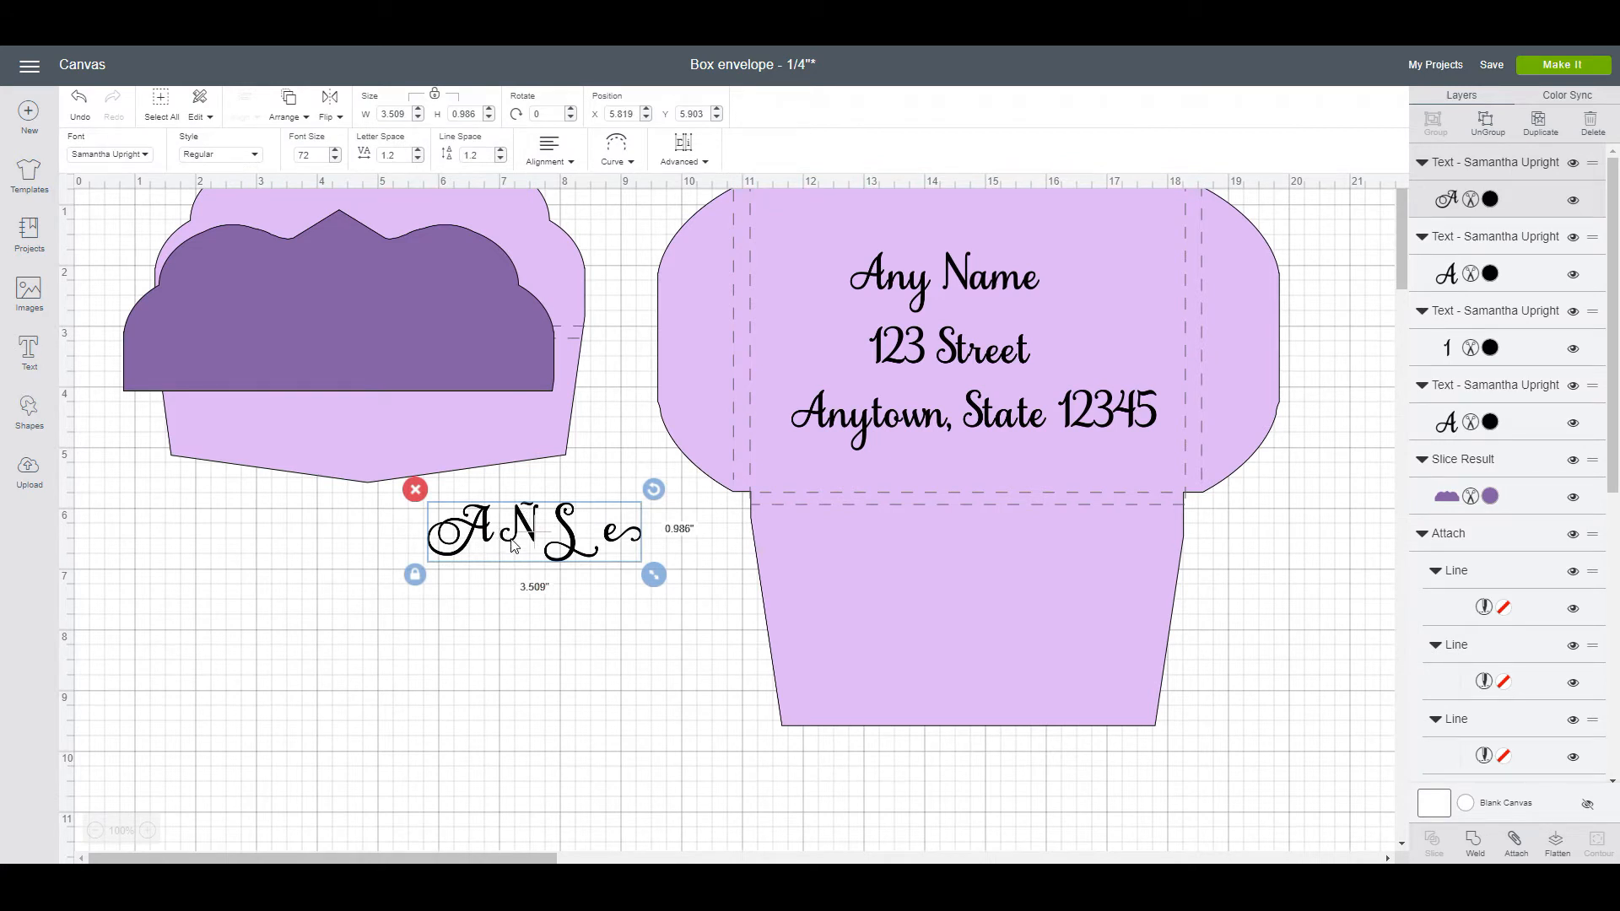
# Step: Switch back to Character Map and clear the characters to copy
pyautogui.click(456, 890)
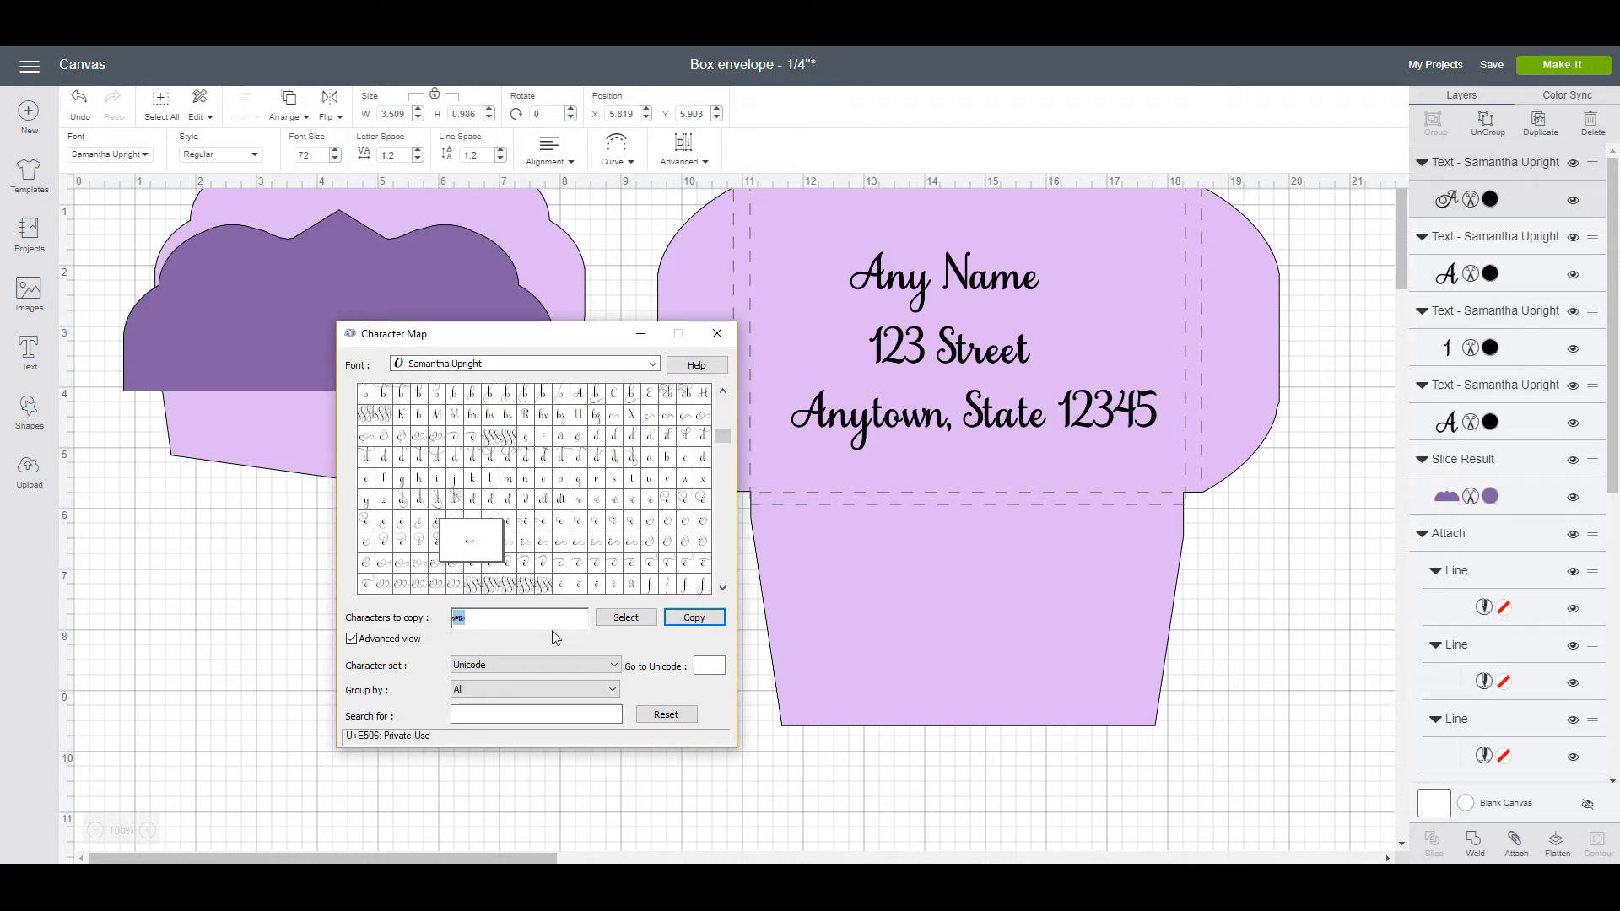
pyautogui.press('BackSpace')
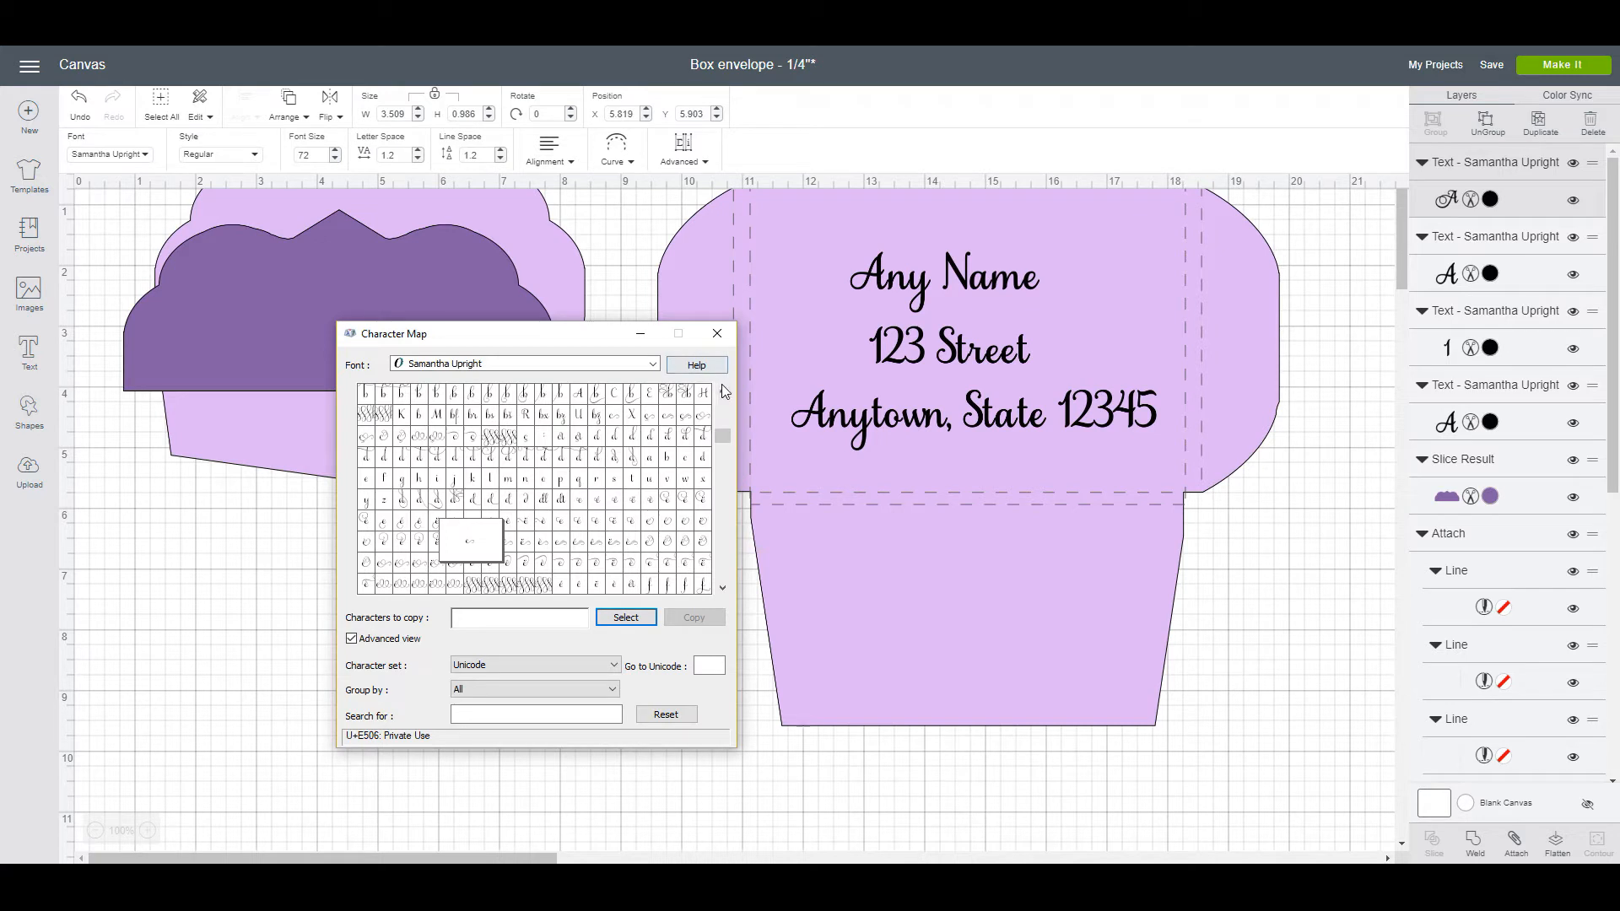
# Step: Find the uppercase N alternates in Character Map, collect the decorative forms U+E276 and U+E280, and copy them to the clipboard
pyautogui.moveTo(722, 390); pyautogui.dragTo(723, 394)
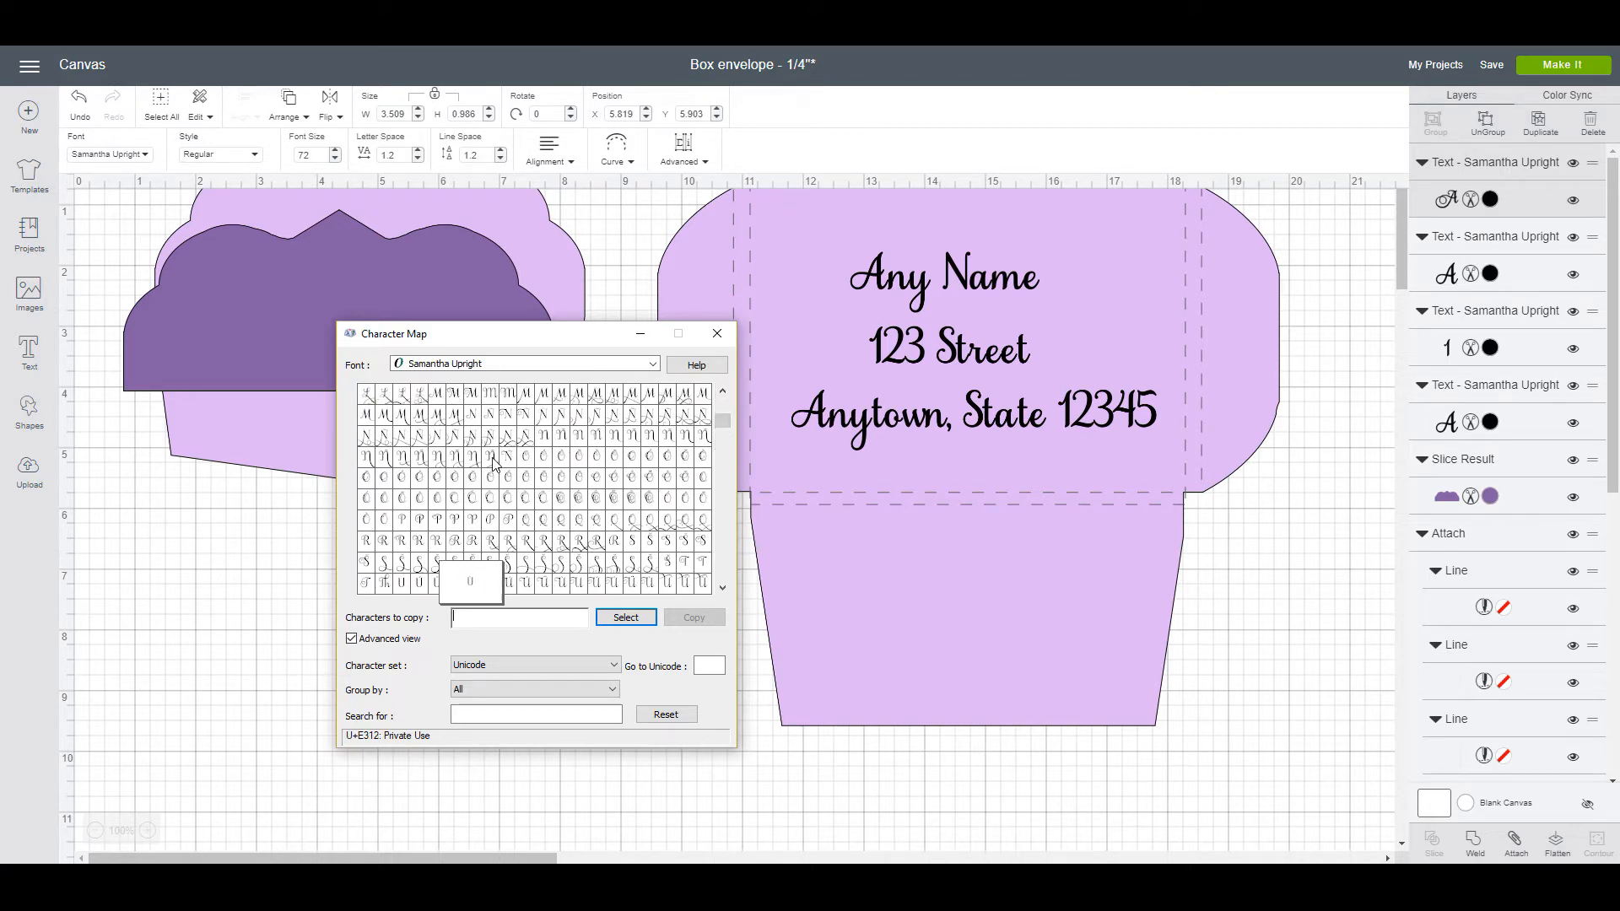
pyautogui.click(543, 414)
pyautogui.click(626, 617)
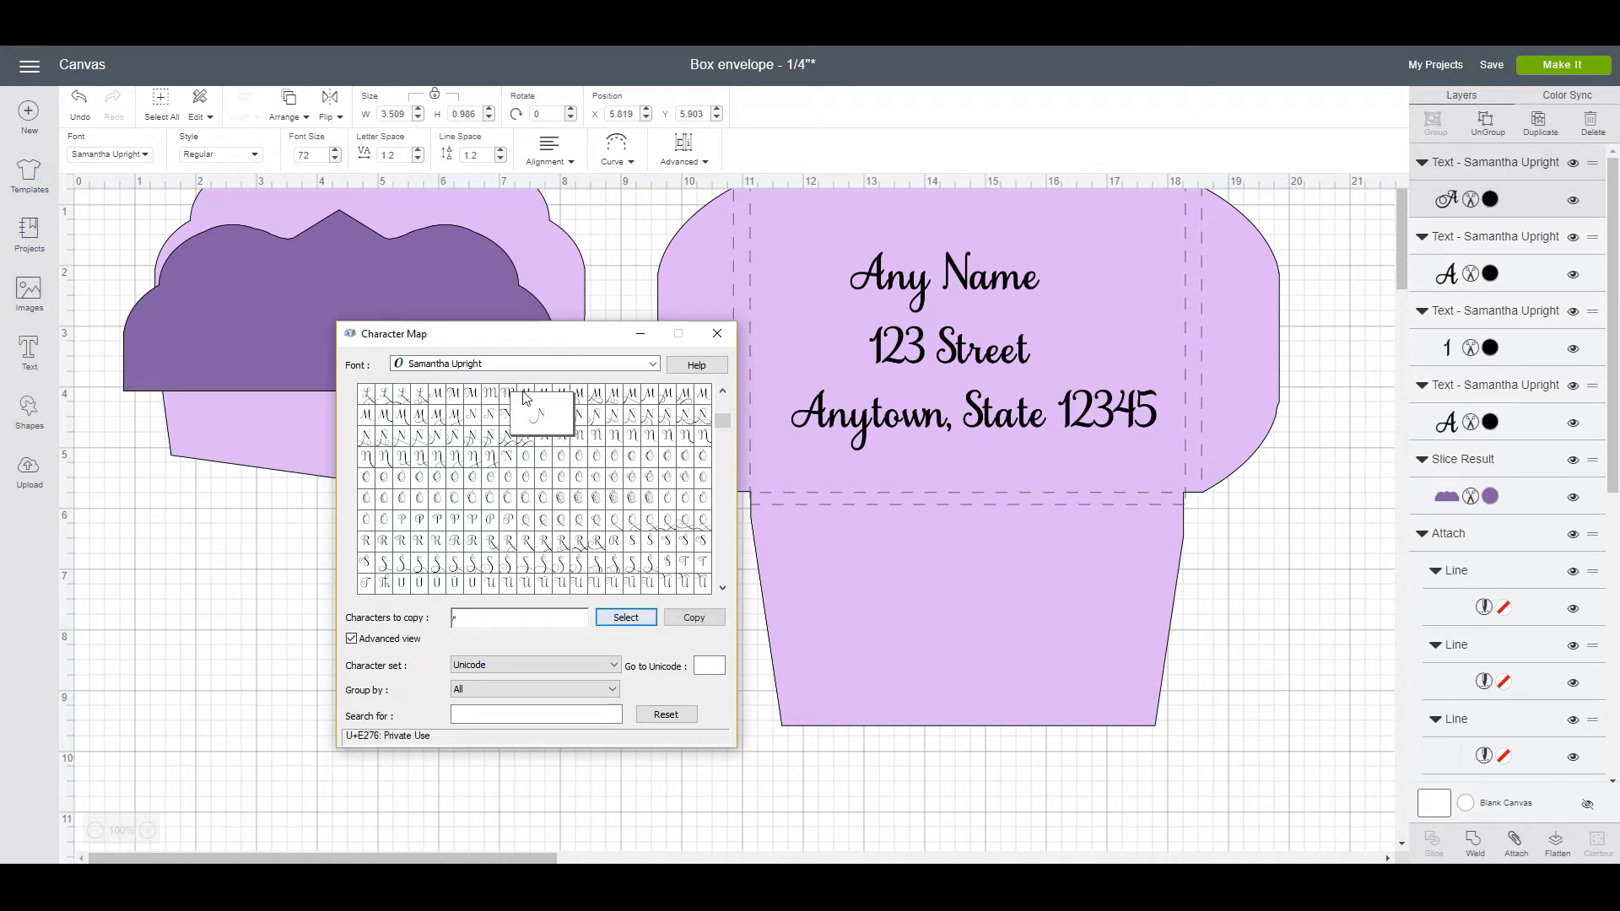
pyautogui.click(366, 442)
pyautogui.click(626, 616)
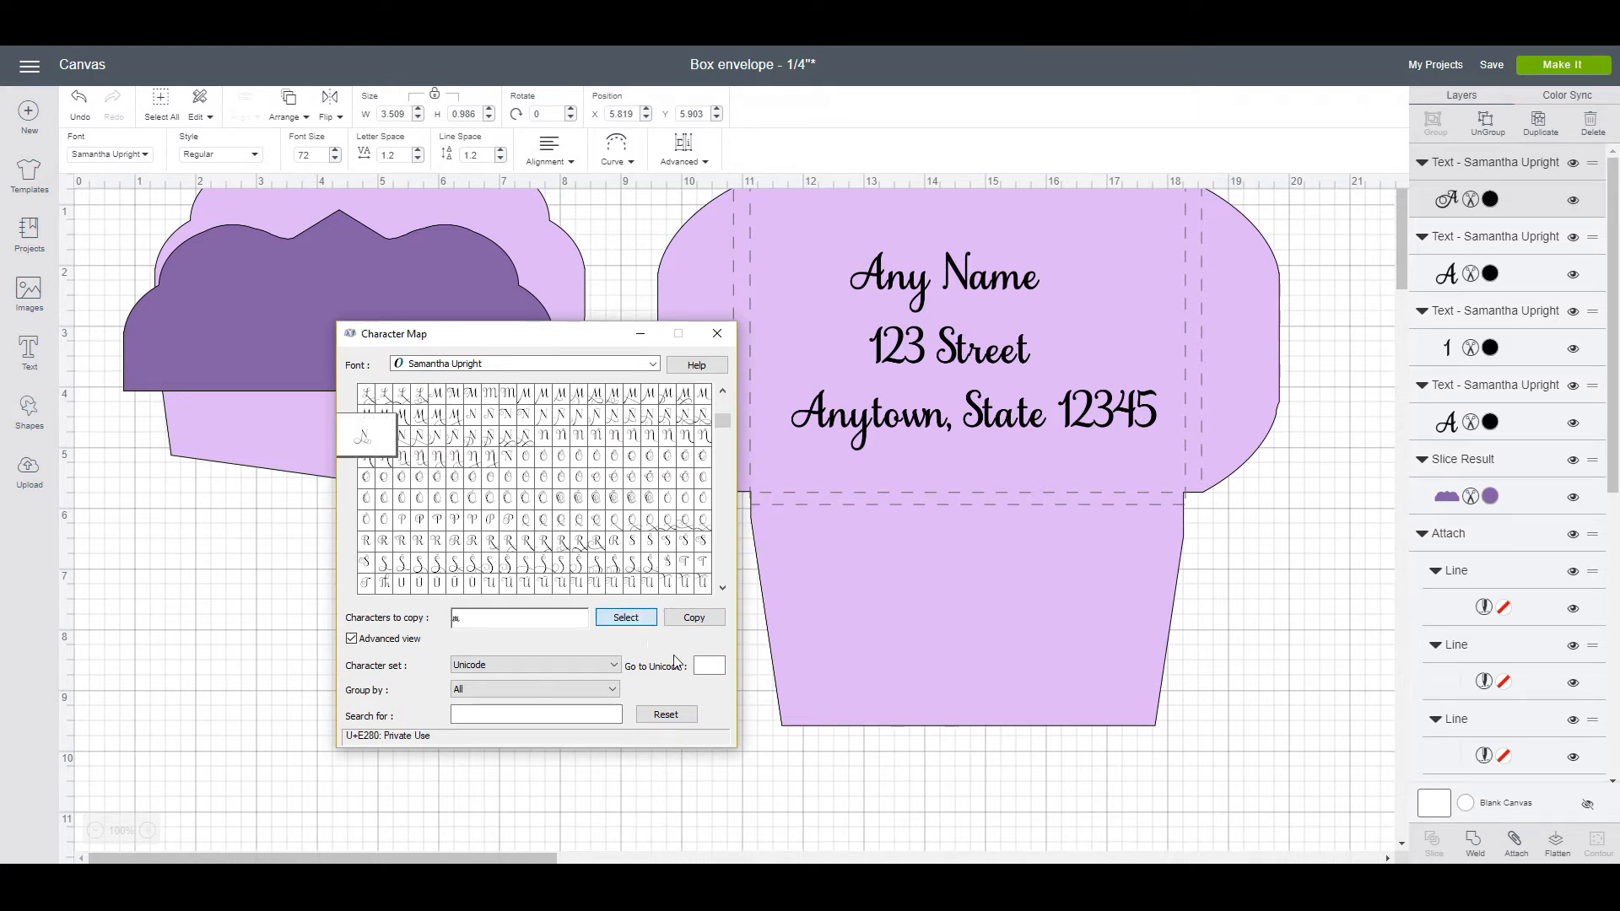
pyautogui.click(693, 617)
# Step: Switch back to the Cricut Design Space canvas, add a text object with the copied N glyphs, and place it just below the first glyph row
pyautogui.click(626, 647)
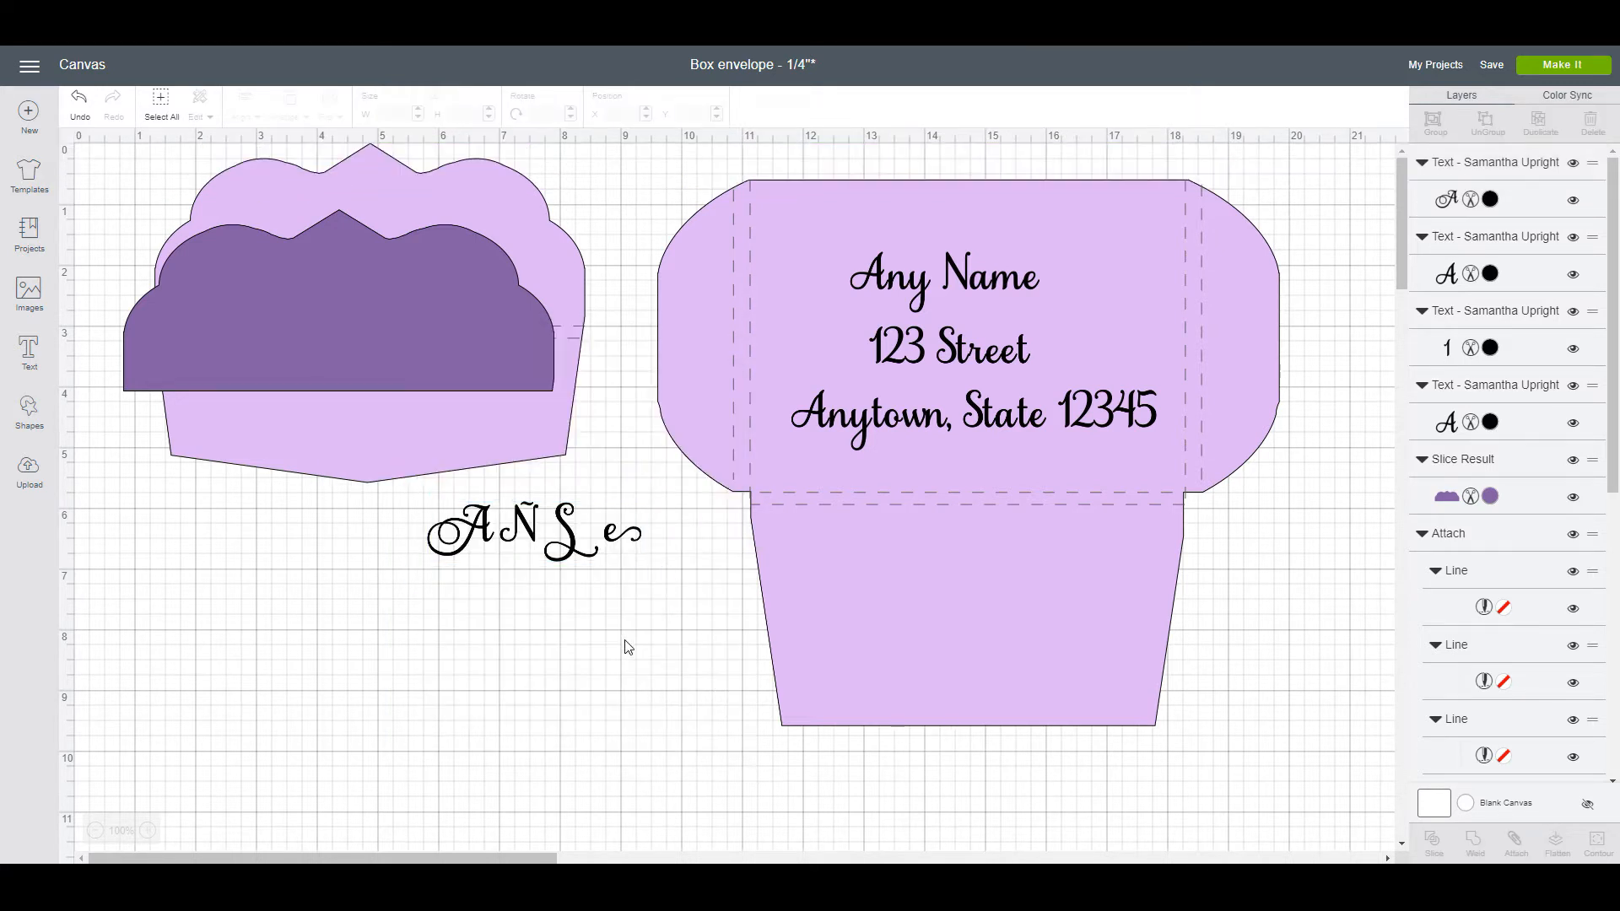
pyautogui.click(30, 348)
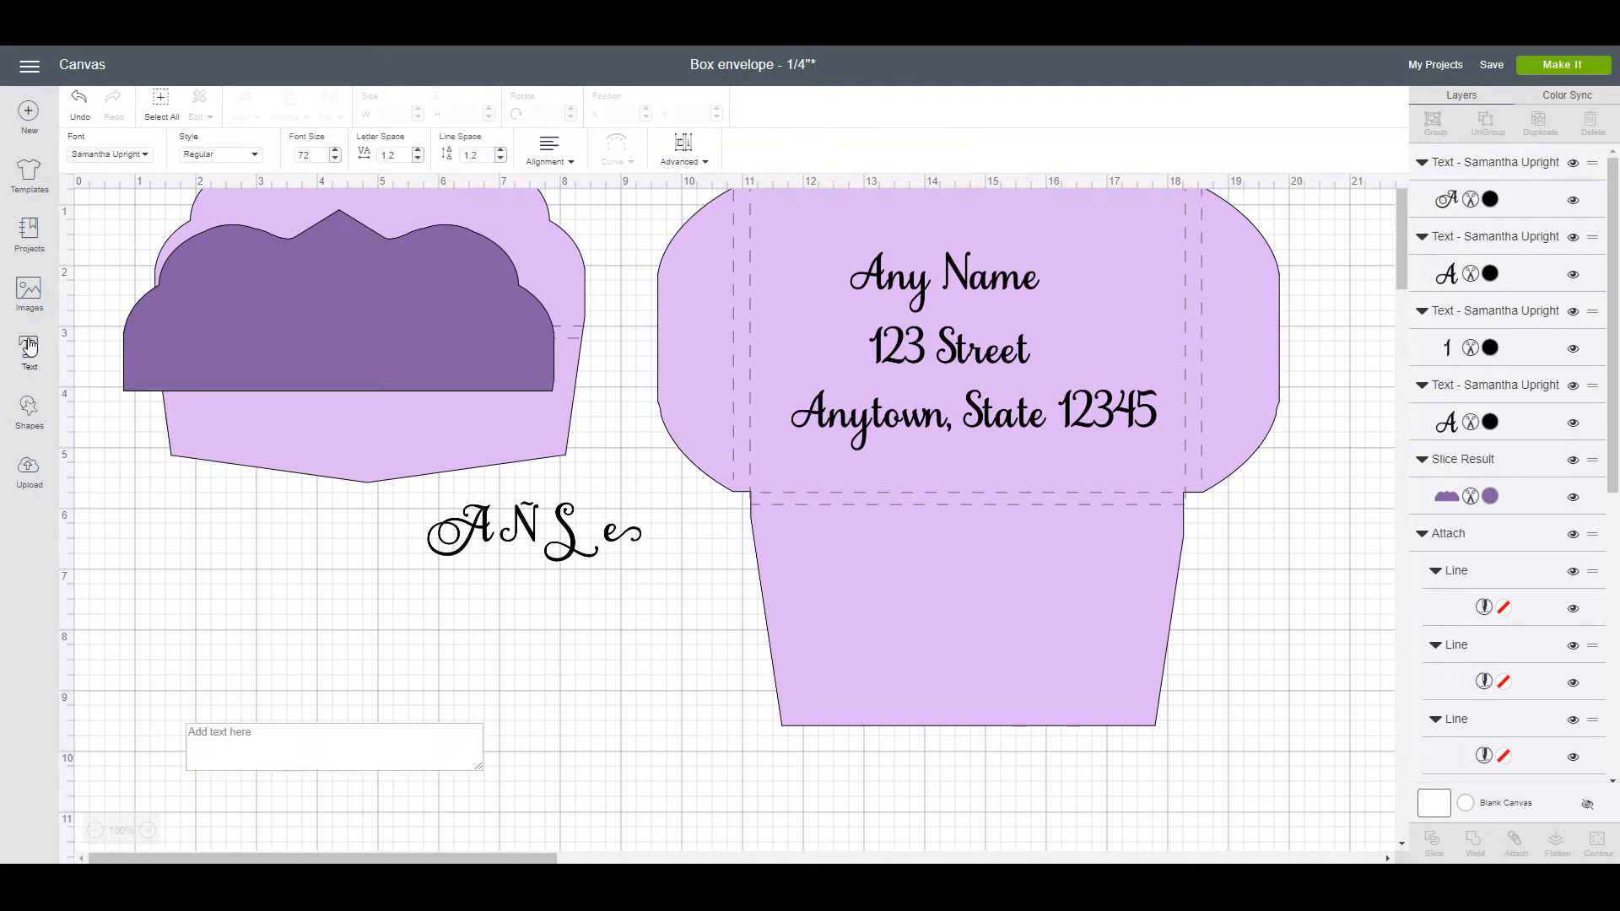
pyautogui.rightClick(279, 743)
pyautogui.click(369, 581)
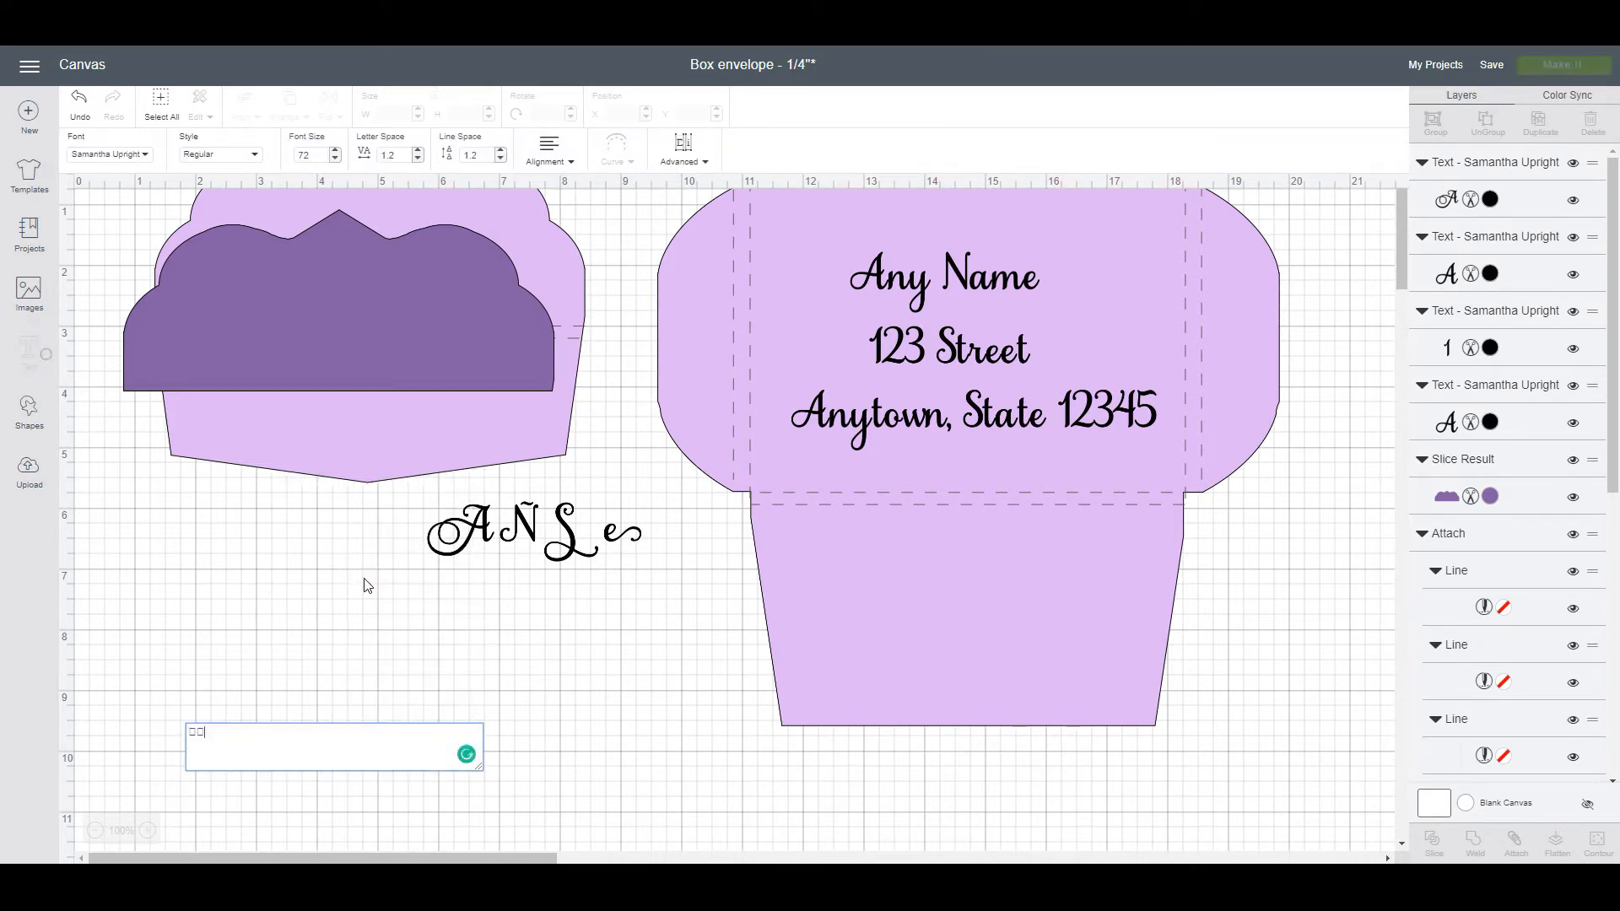
pyautogui.moveTo(377, 742); pyautogui.dragTo(564, 714)
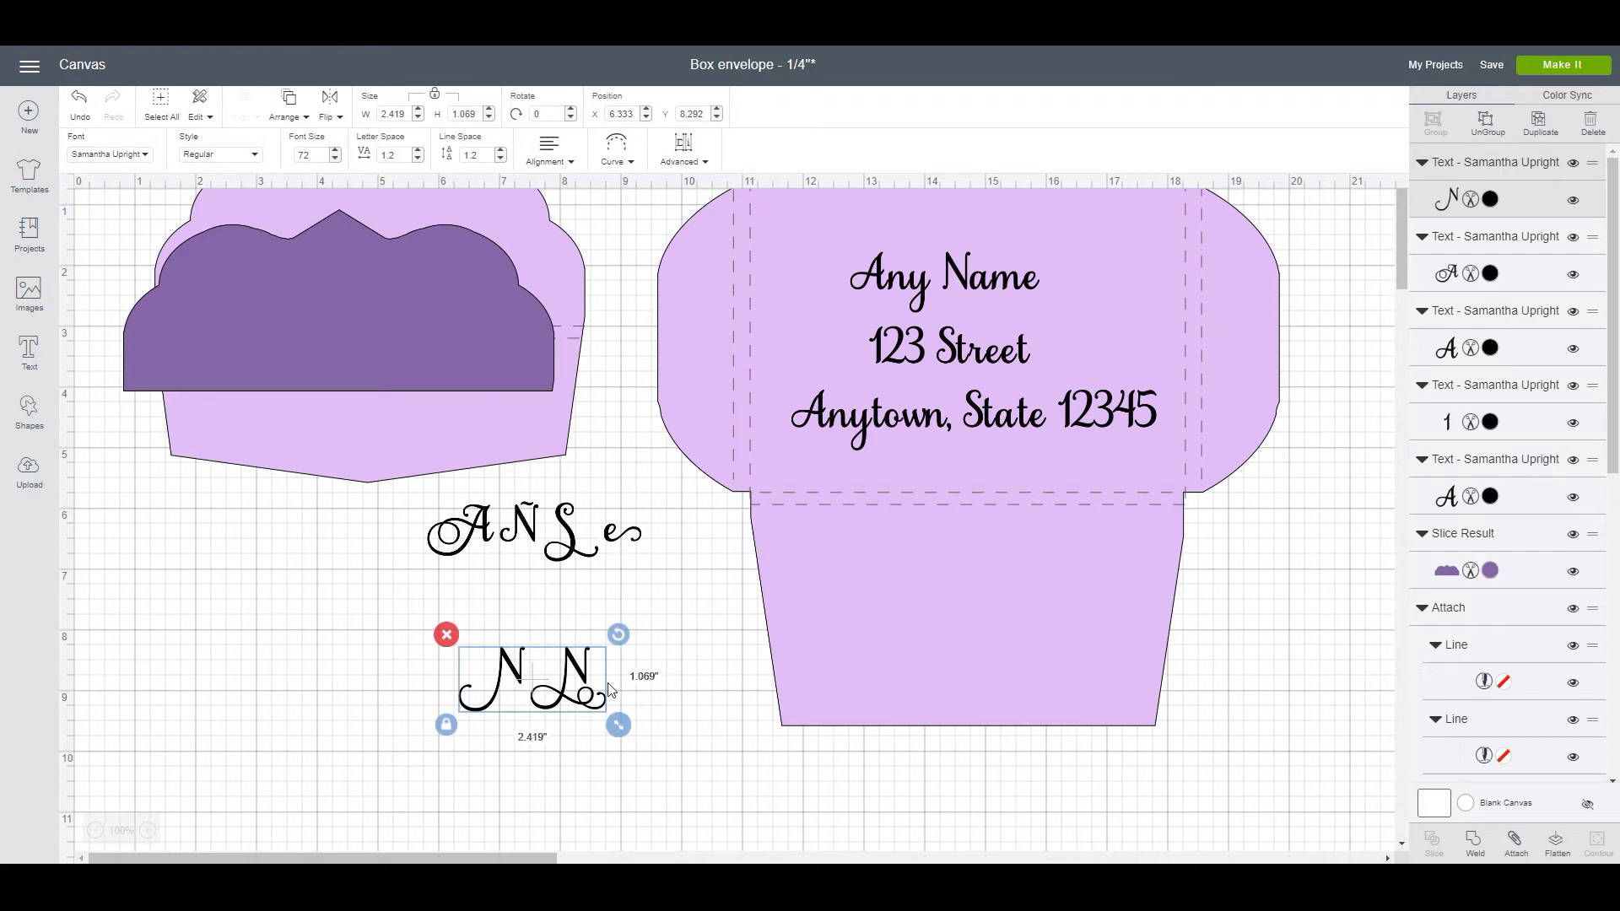
pyautogui.moveTo(600, 693); pyautogui.dragTo(604, 653)
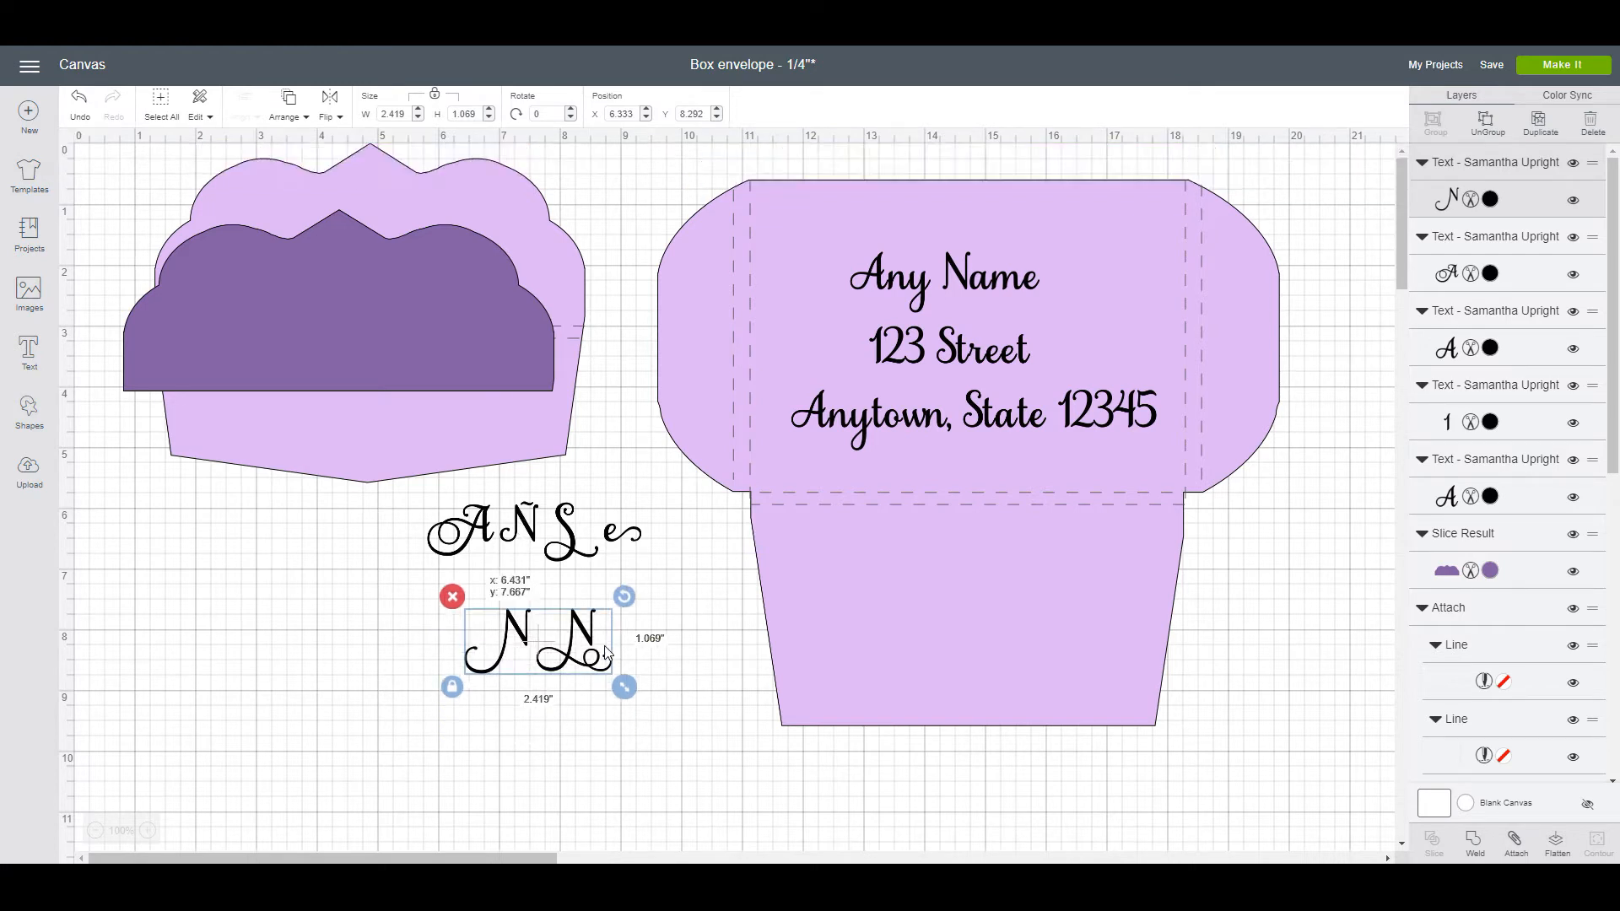
# Step: Ungroup both decorative glyph text objects, the A-Ñ-S-e row and the two N alternates, into individual letters
pyautogui.click(588, 537)
pyautogui.click(683, 145)
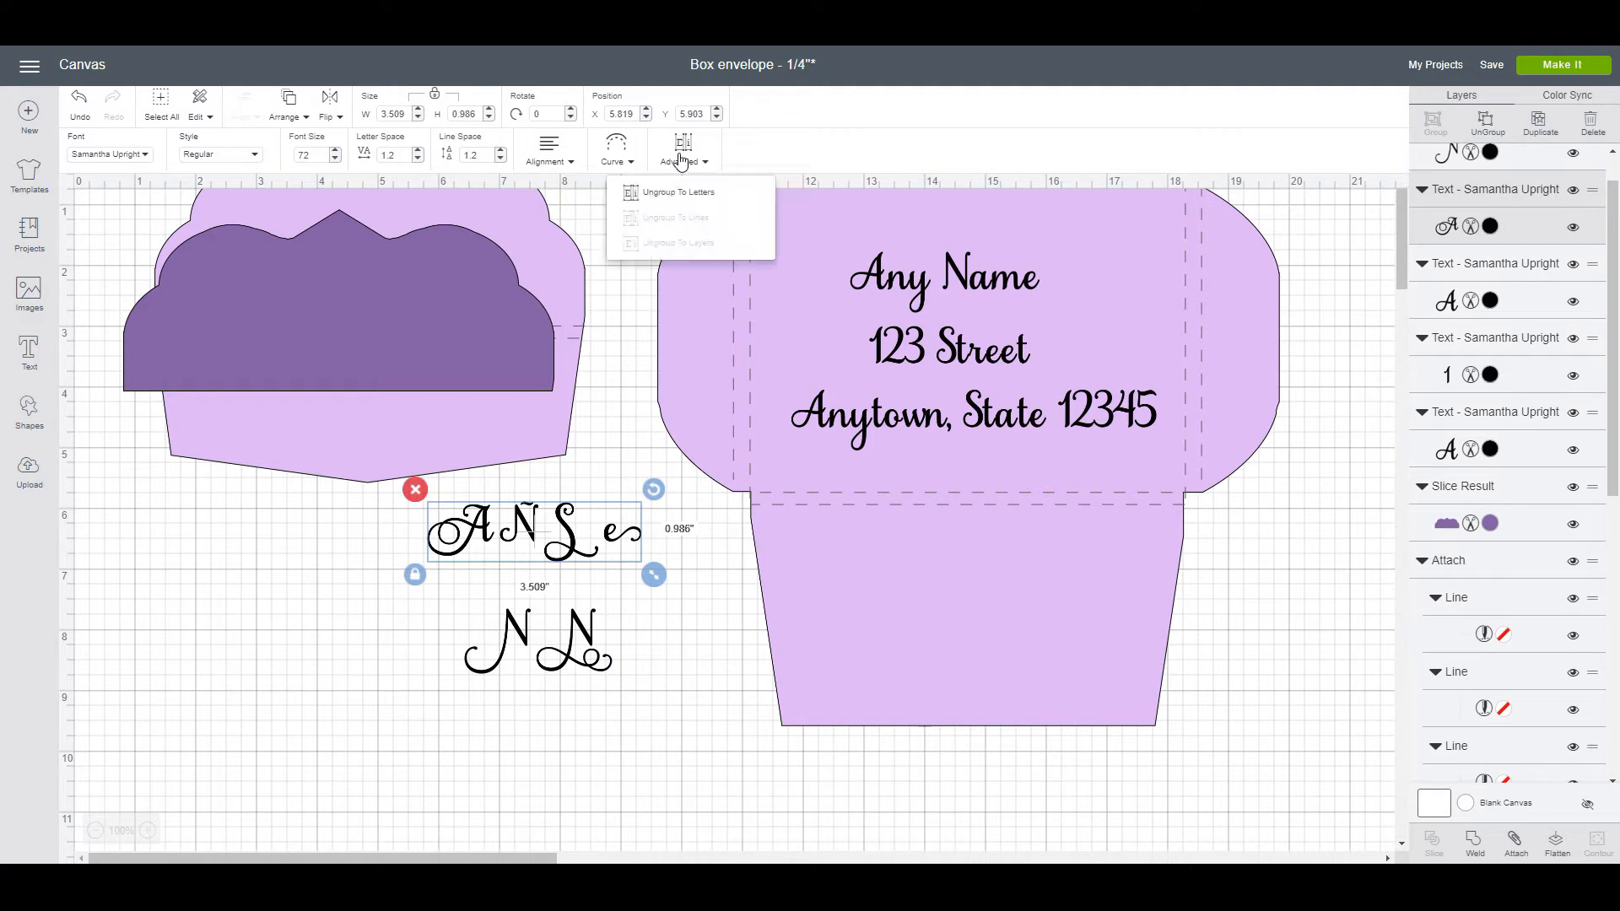
pyautogui.click(675, 190)
pyautogui.click(570, 644)
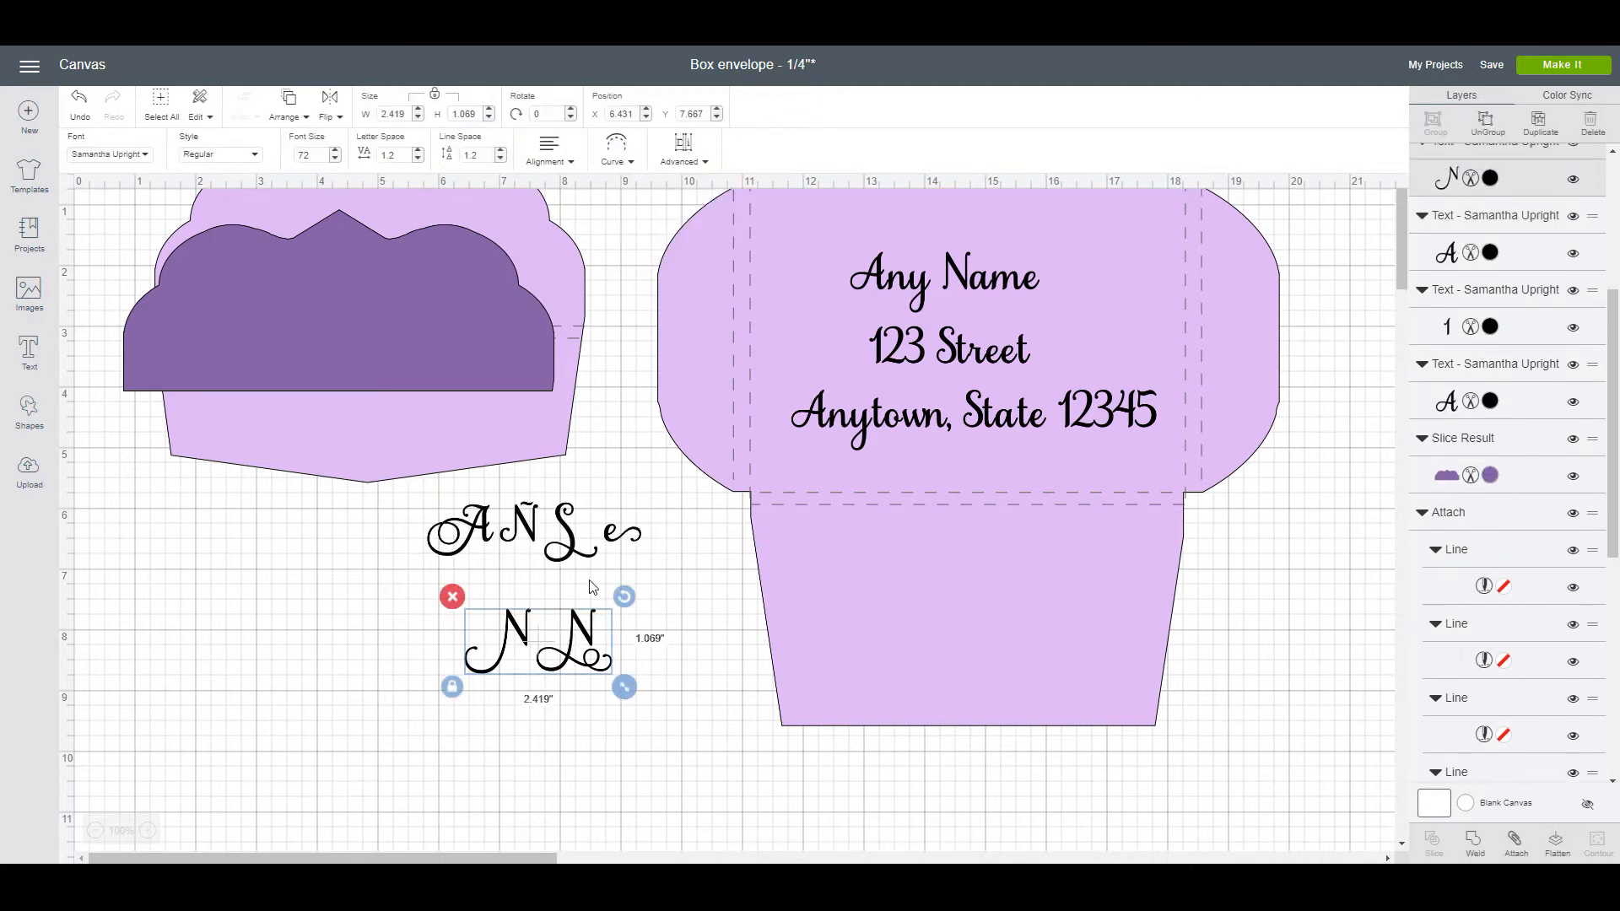
pyautogui.click(690, 160)
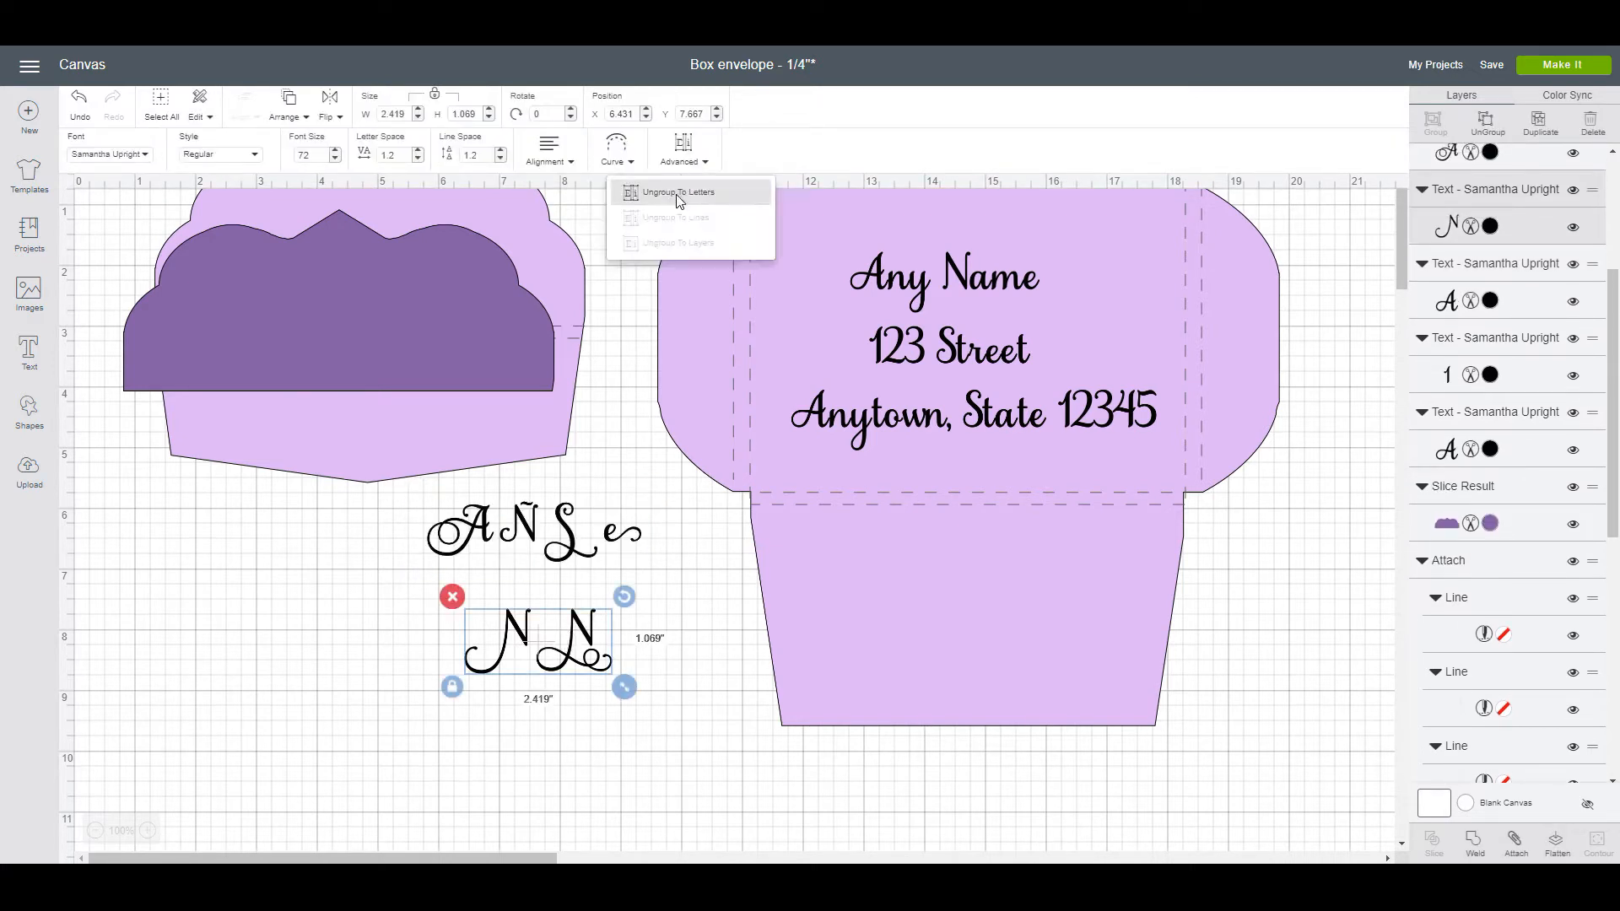
pyautogui.click(679, 196)
# Step: Copy the decorative A from the glyph row and ungroup the "Any Name" line on the envelope into individual letters
pyautogui.click(475, 539)
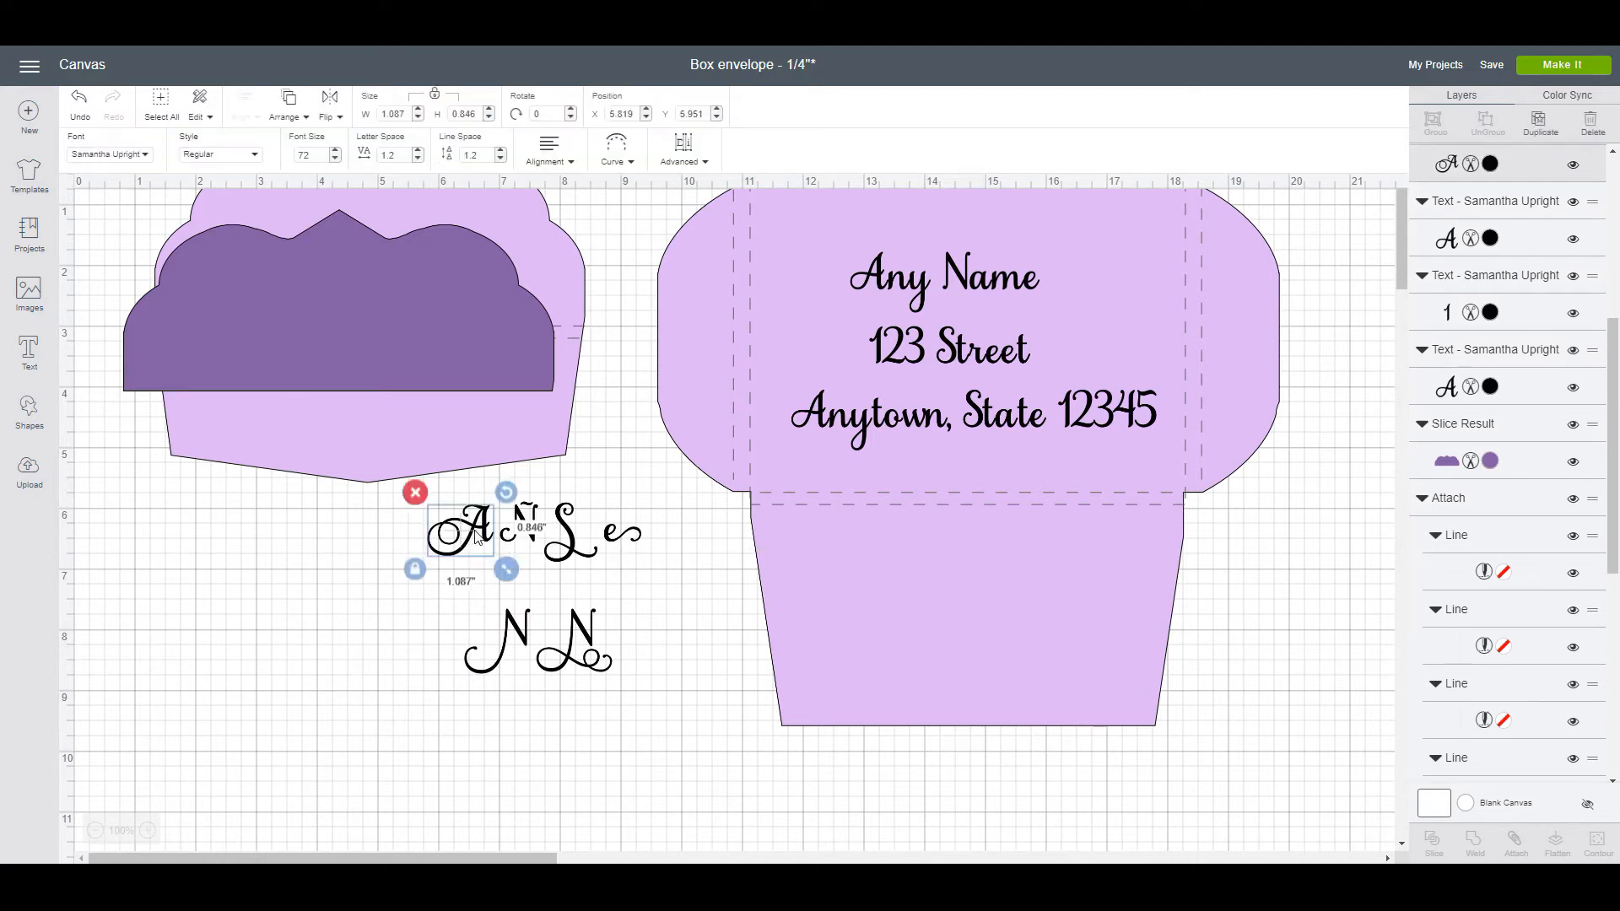
pyautogui.rightClick(477, 537)
pyautogui.click(506, 530)
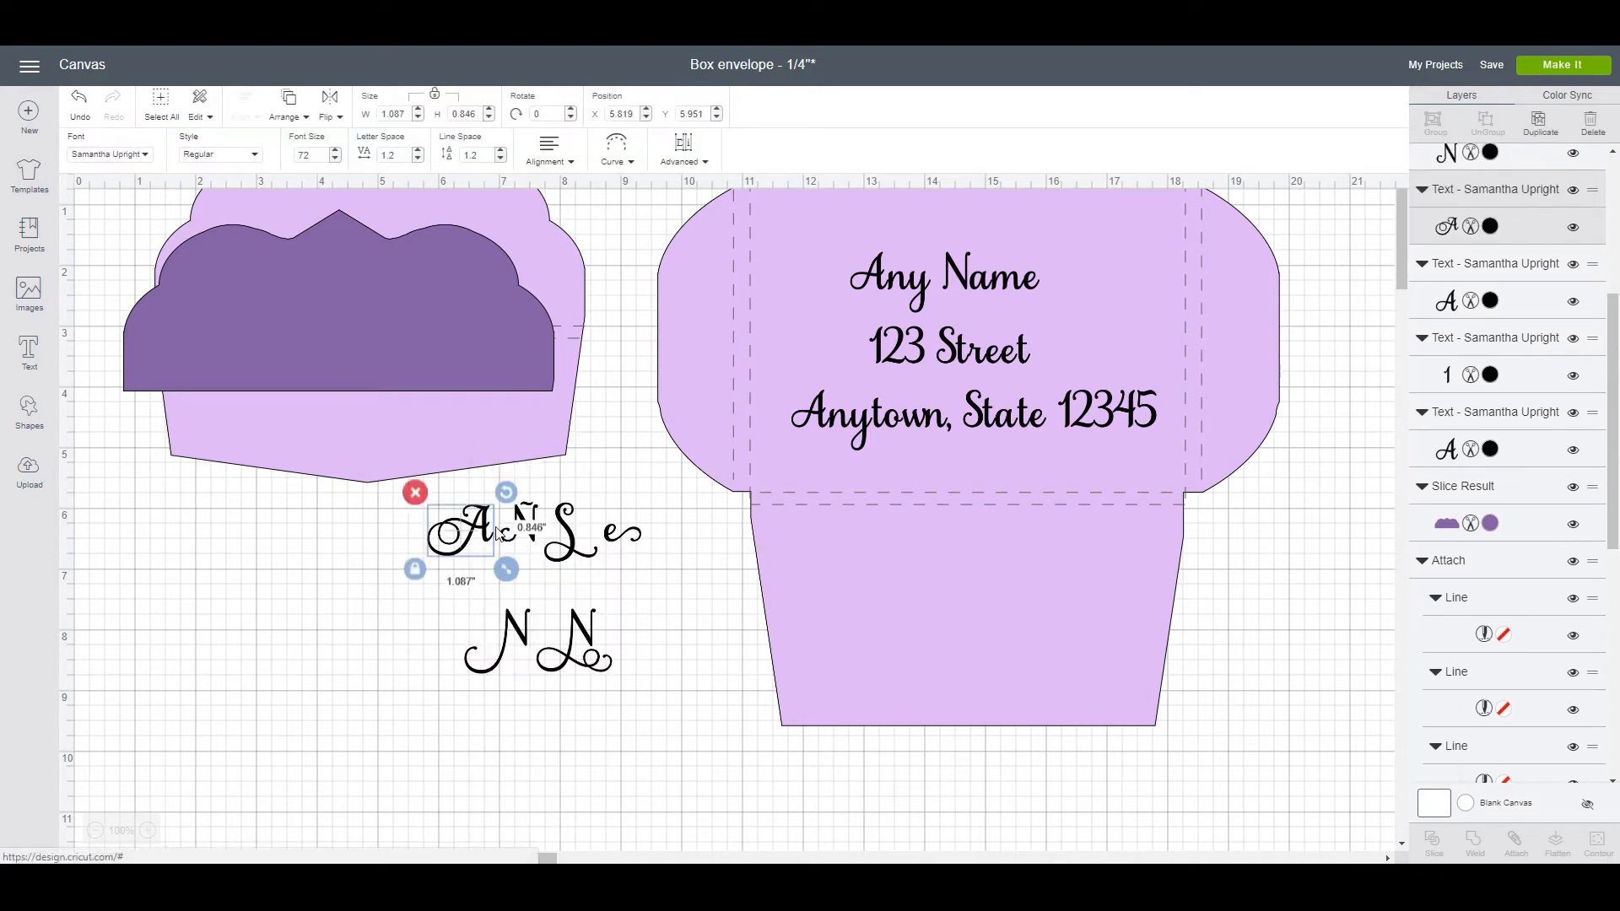
pyautogui.click(879, 282)
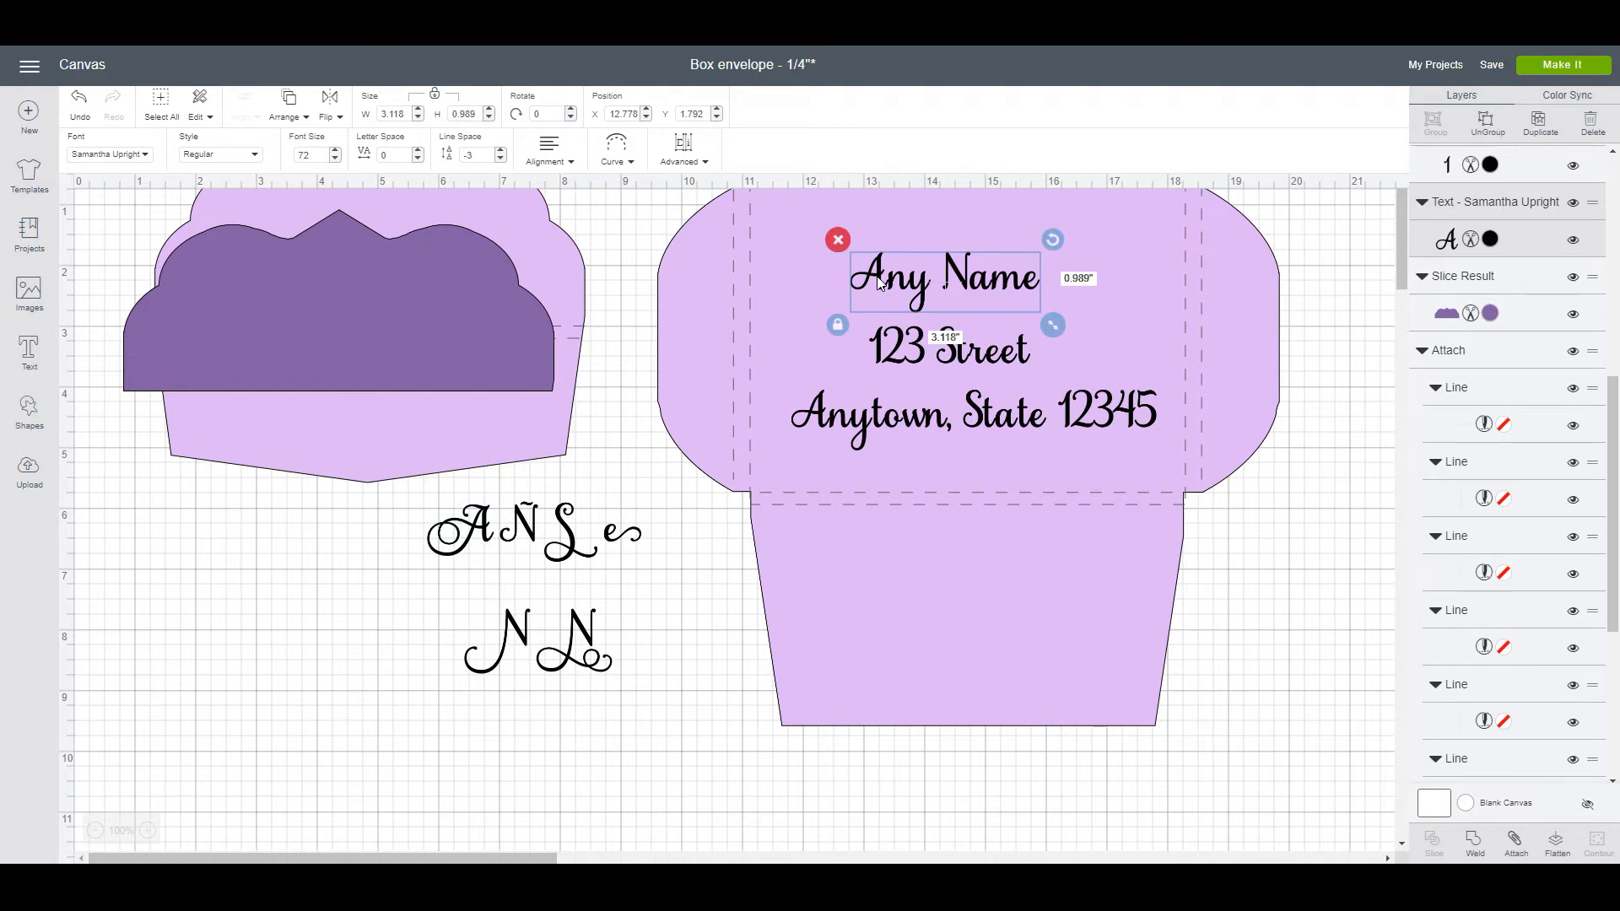
pyautogui.click(682, 160)
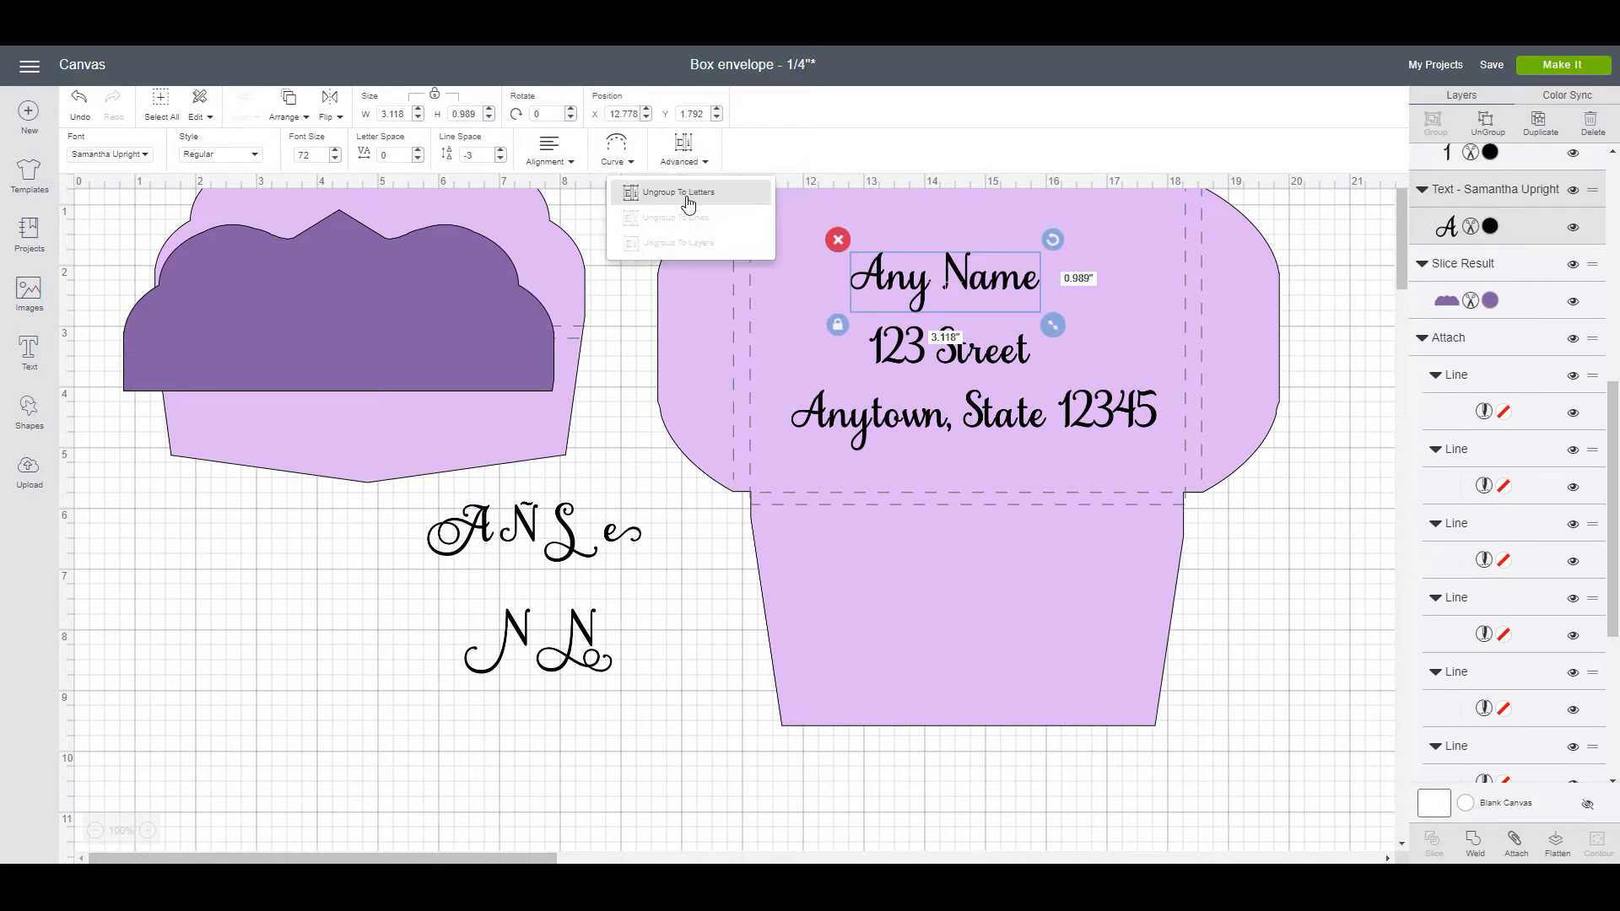
pyautogui.click(687, 200)
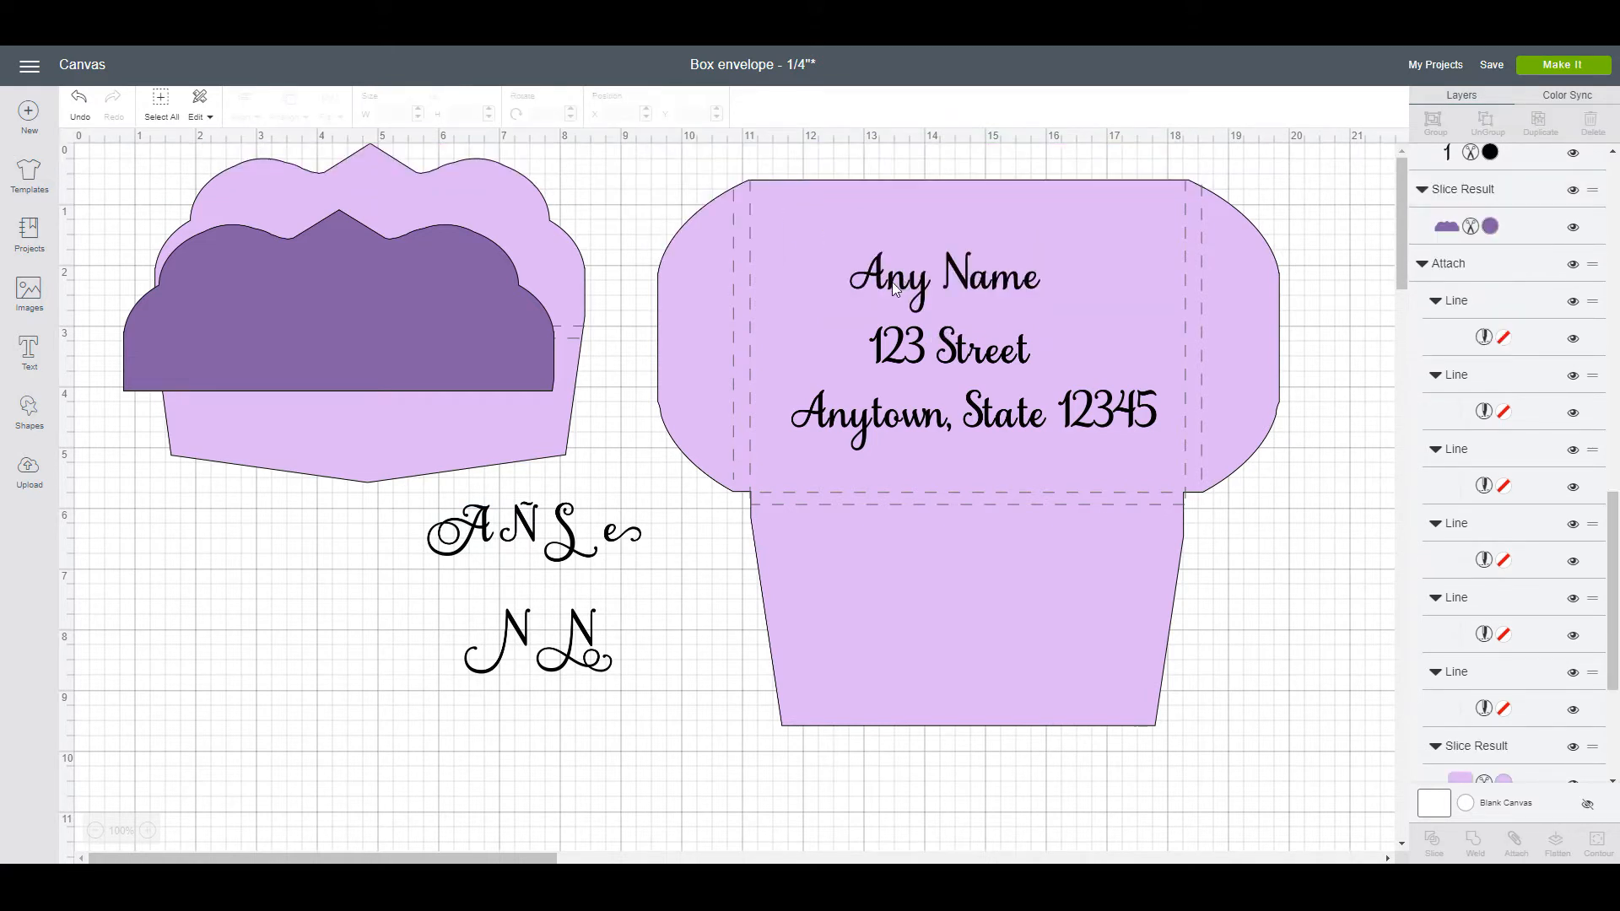
# Step: Paste the decorative A and align it over the plain A of "Any Name", at about X 12.31, Y 1.78
pyautogui.click(877, 282)
pyautogui.rightClick(878, 282)
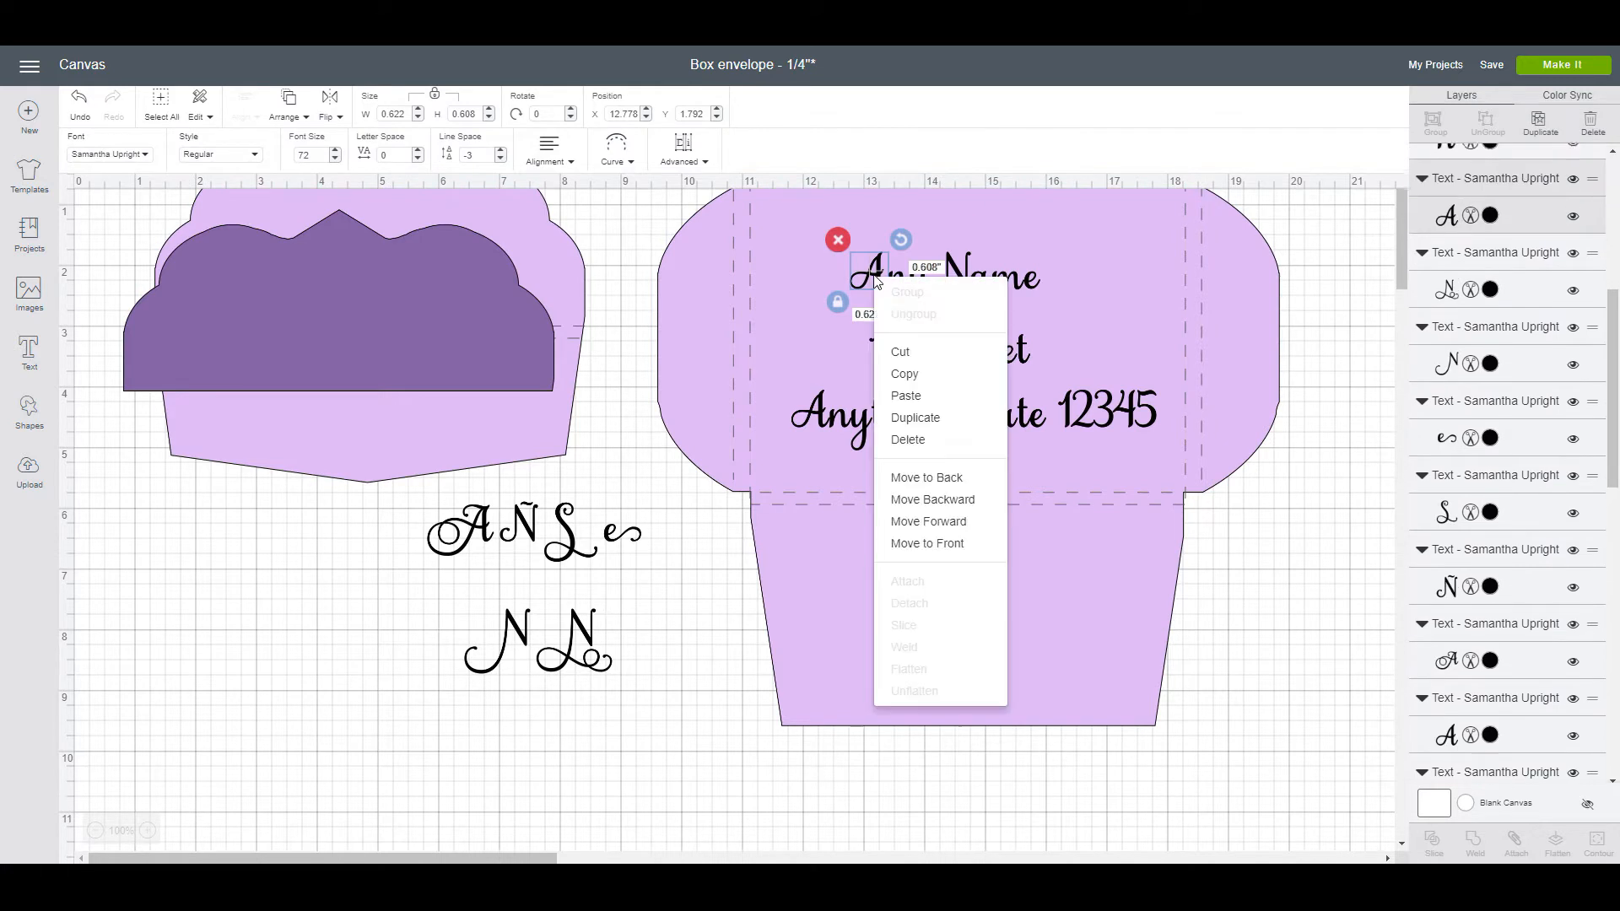
pyautogui.click(901, 397)
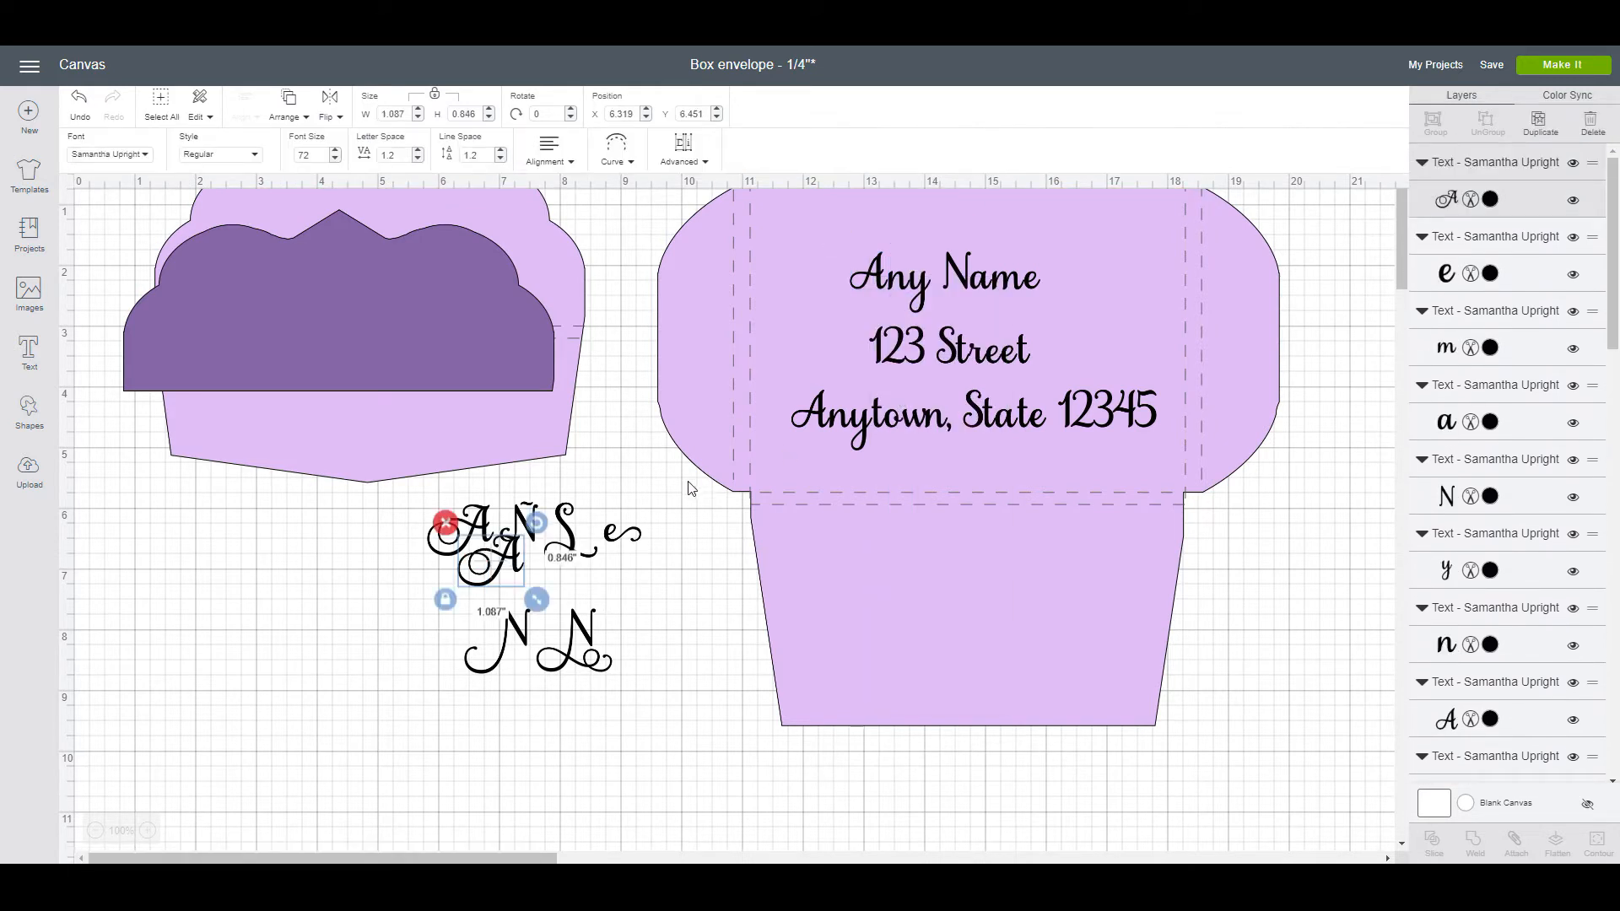
pyautogui.moveTo(501, 563); pyautogui.dragTo(866, 275)
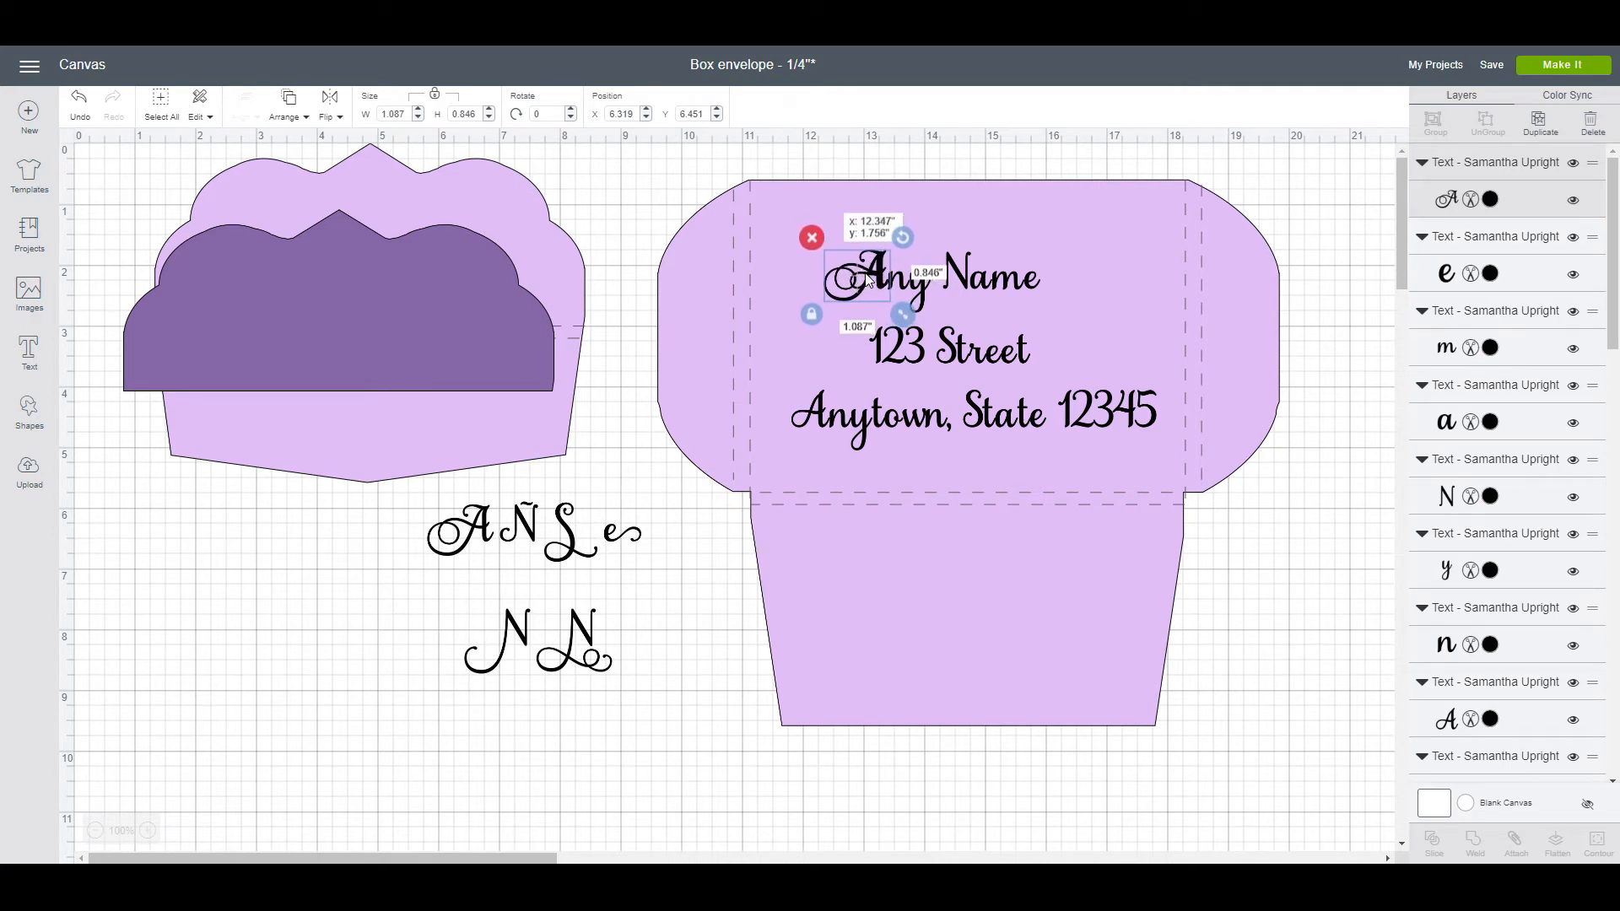
pyautogui.moveTo(867, 279); pyautogui.dragTo(865, 281)
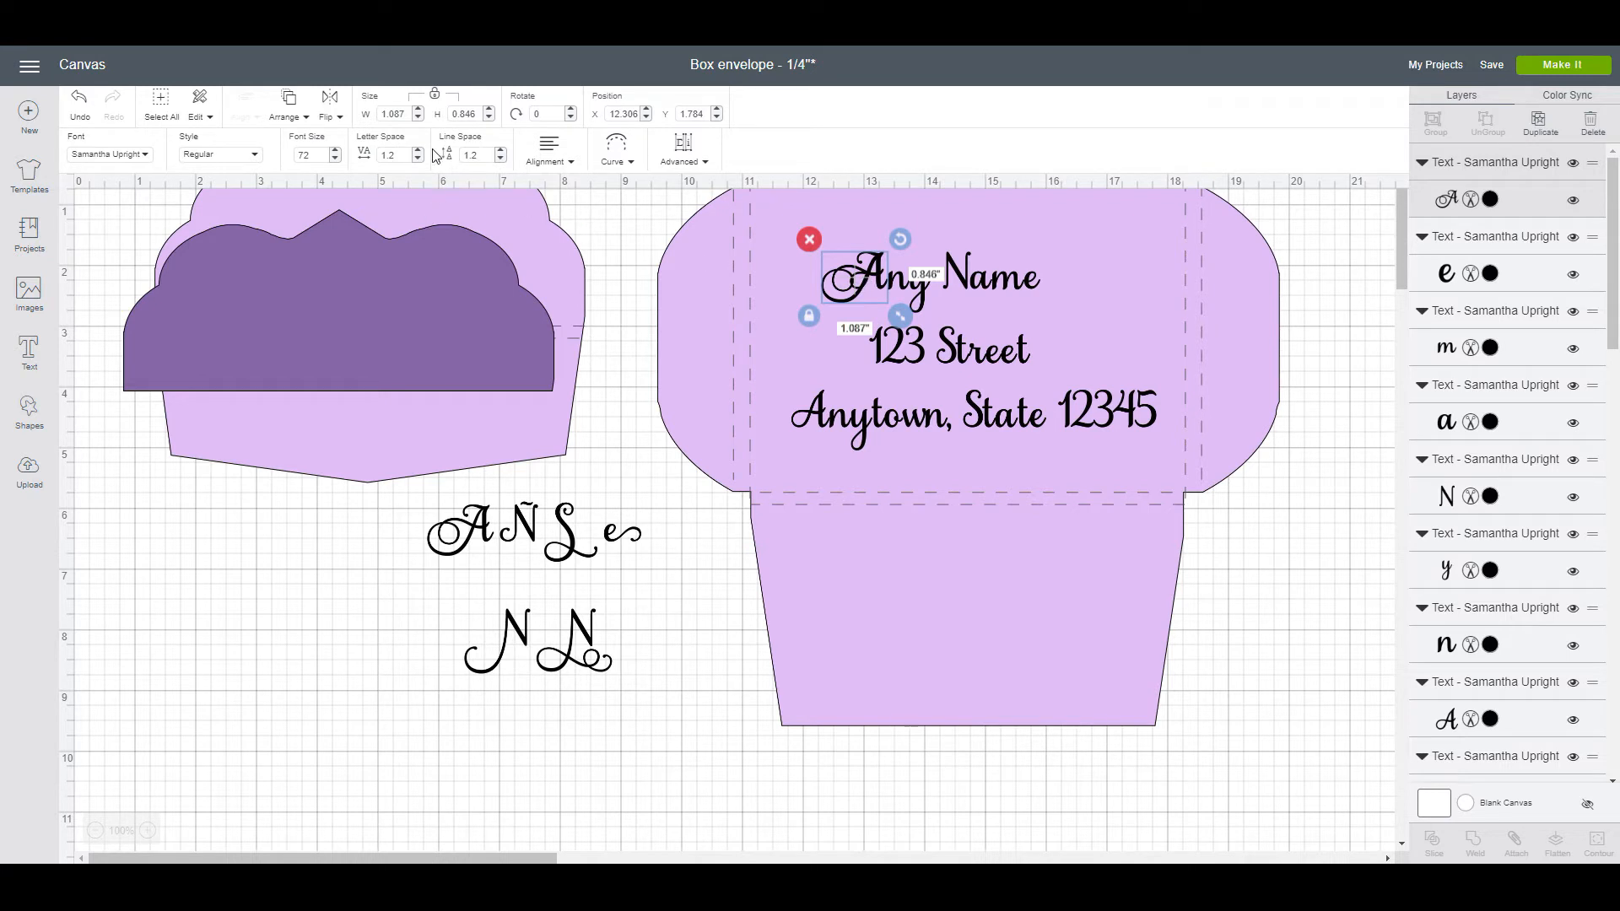
# Step: Try to send the decorative A one layer backward to reach the plain A beneath it
pyautogui.click(287, 116)
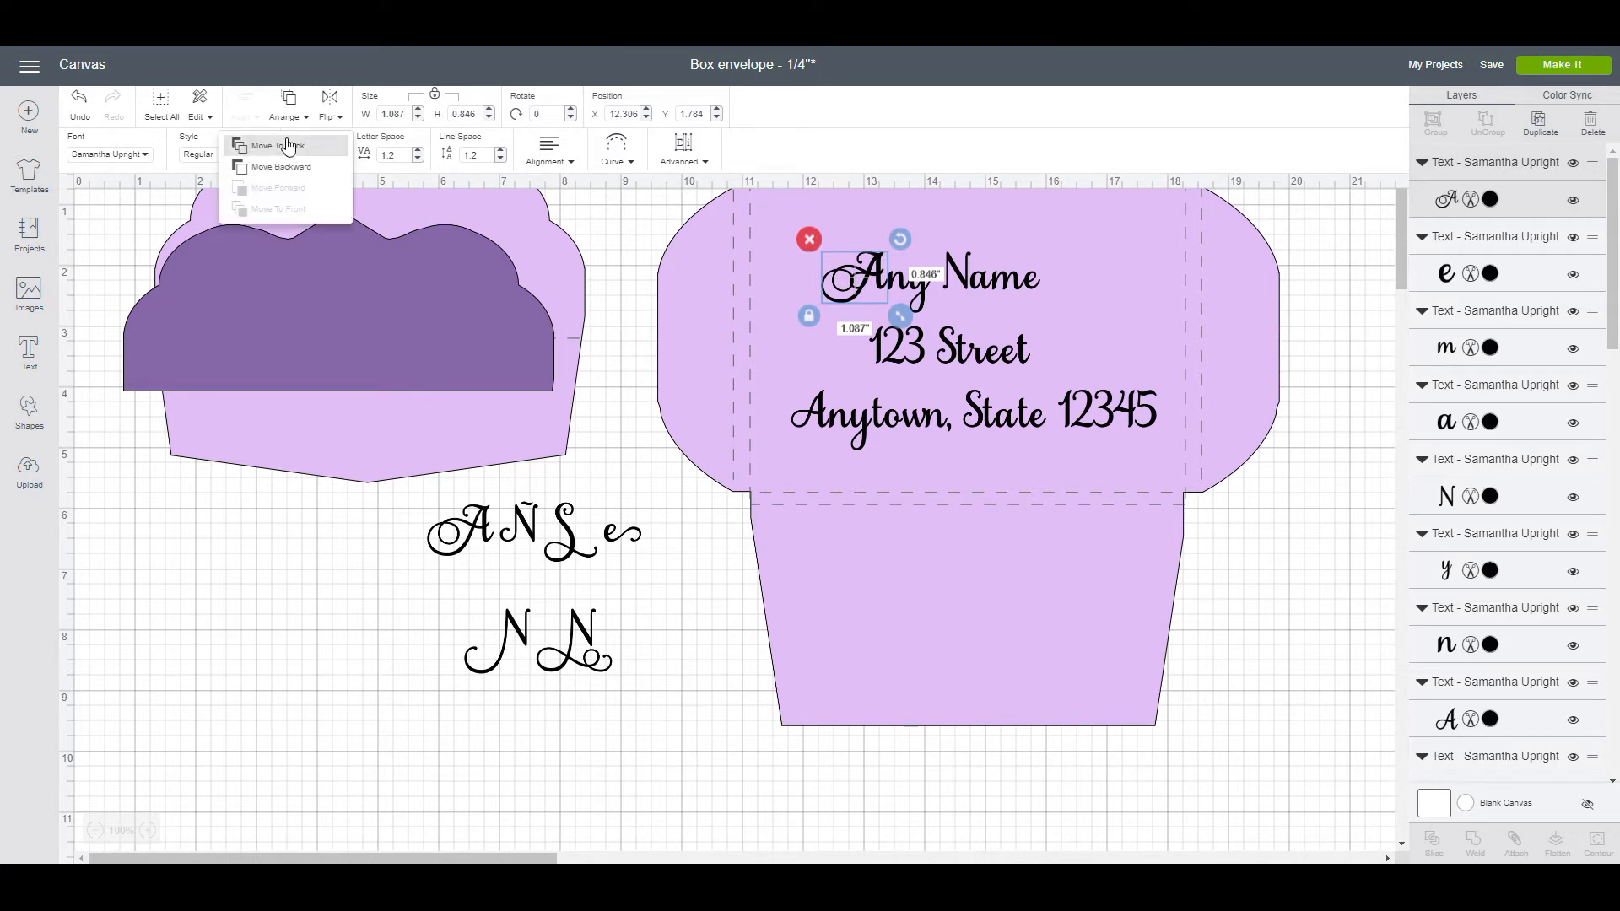
pyautogui.click(271, 168)
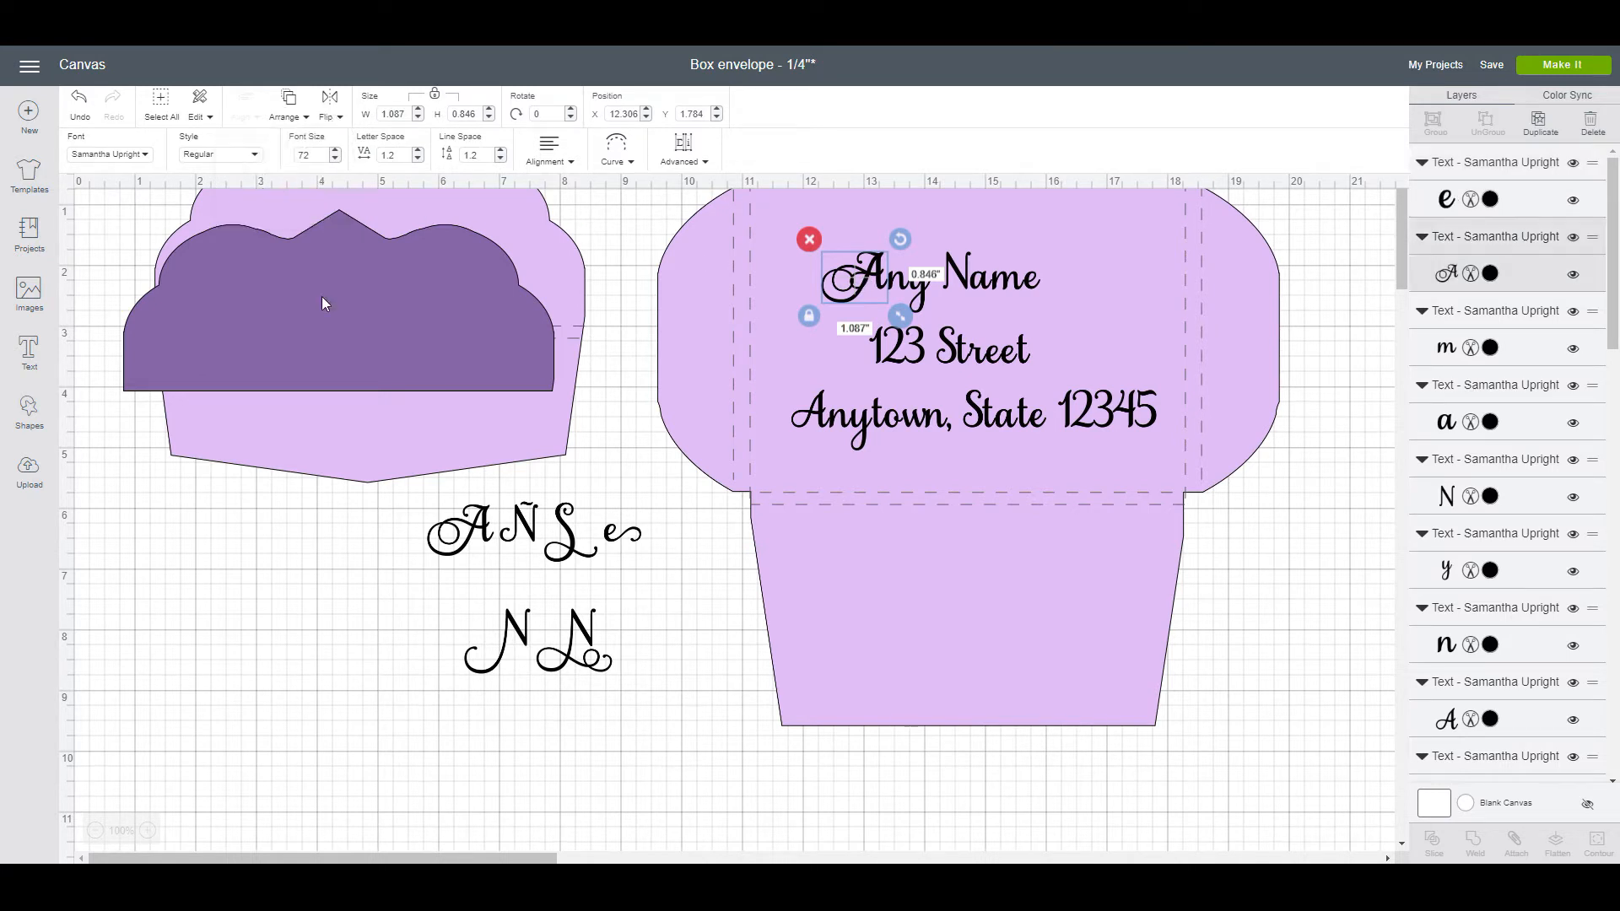
pyautogui.click(350, 607)
pyautogui.click(867, 281)
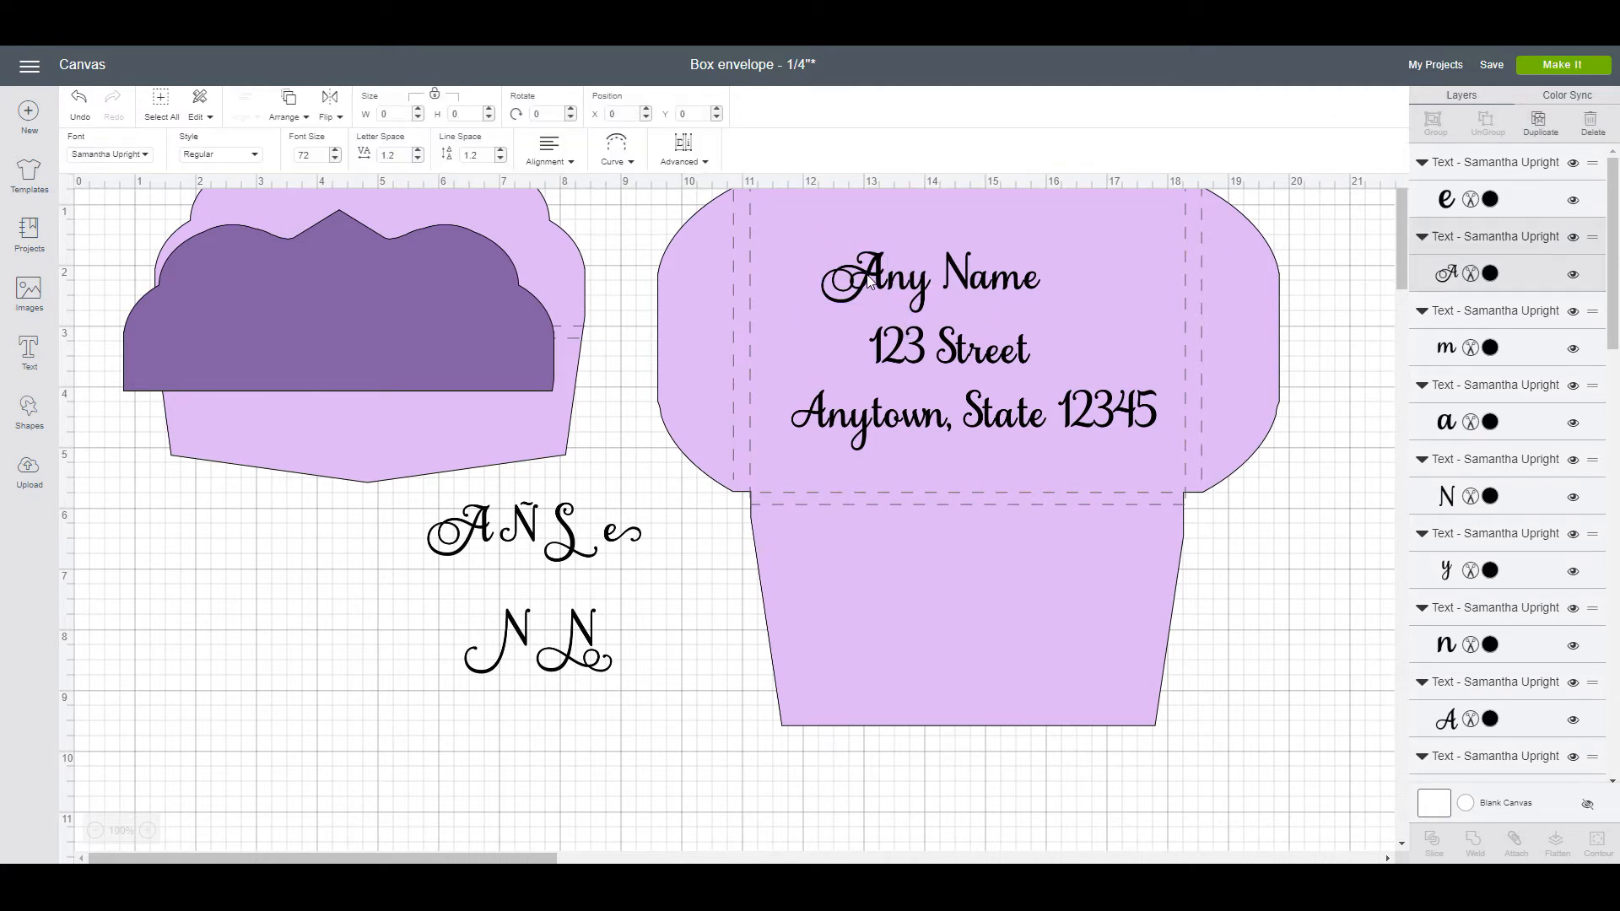
pyautogui.moveTo(865, 284); pyautogui.dragTo(867, 286)
# Step: Move the large envelope down clear of the address text and send the decorative A on the name line to the back
pyautogui.moveTo(1149, 257); pyautogui.dragTo(1136, 703)
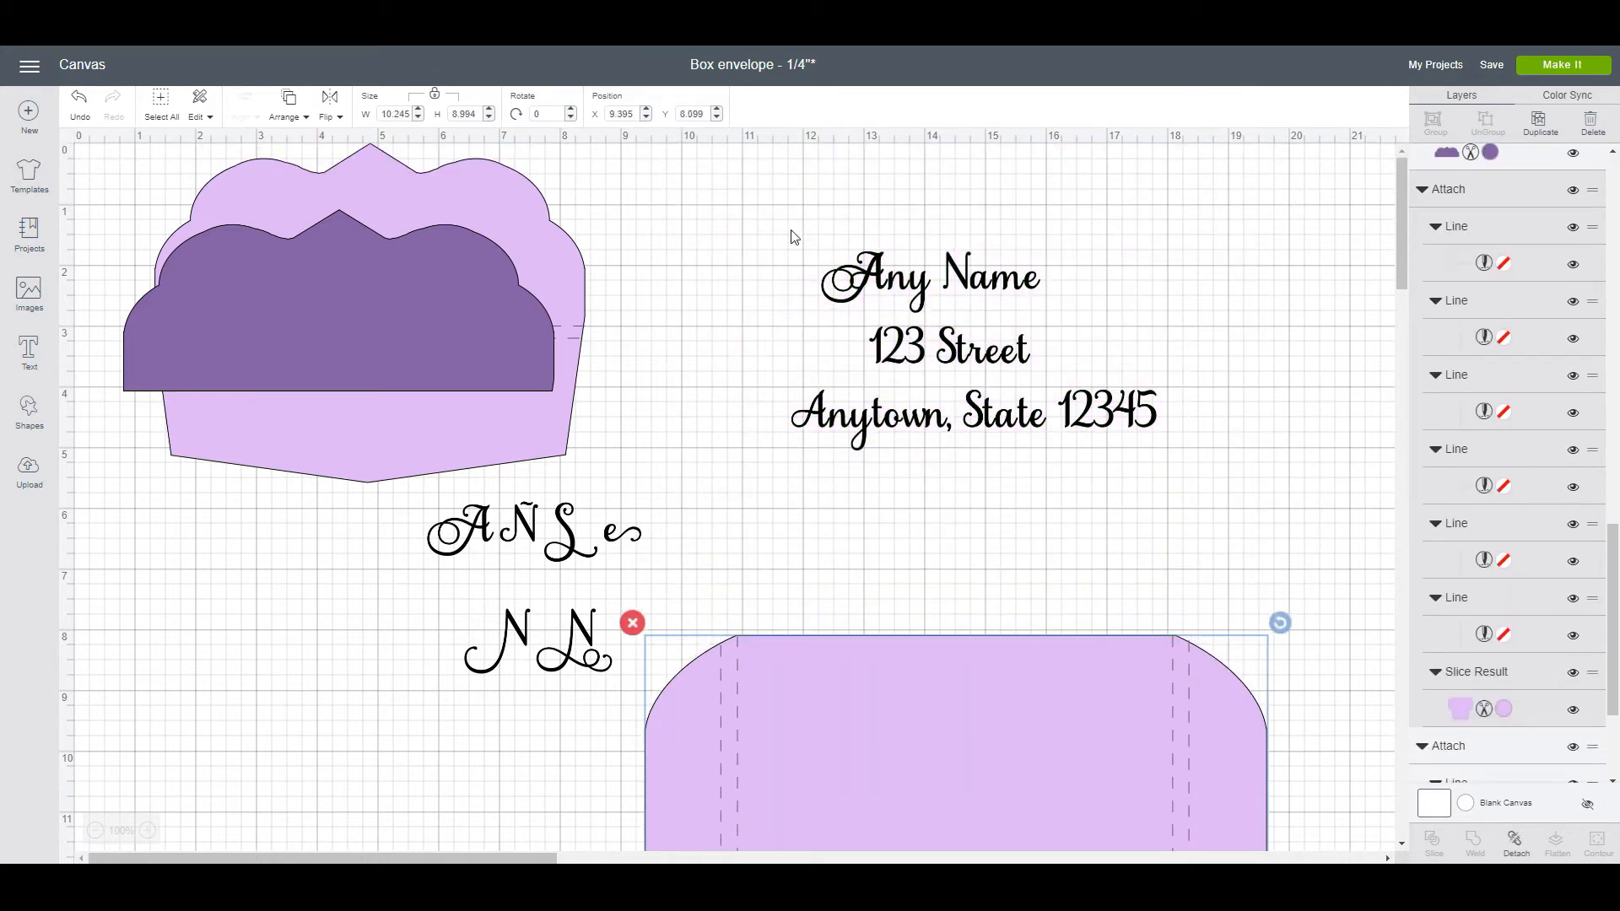
pyautogui.click(841, 279)
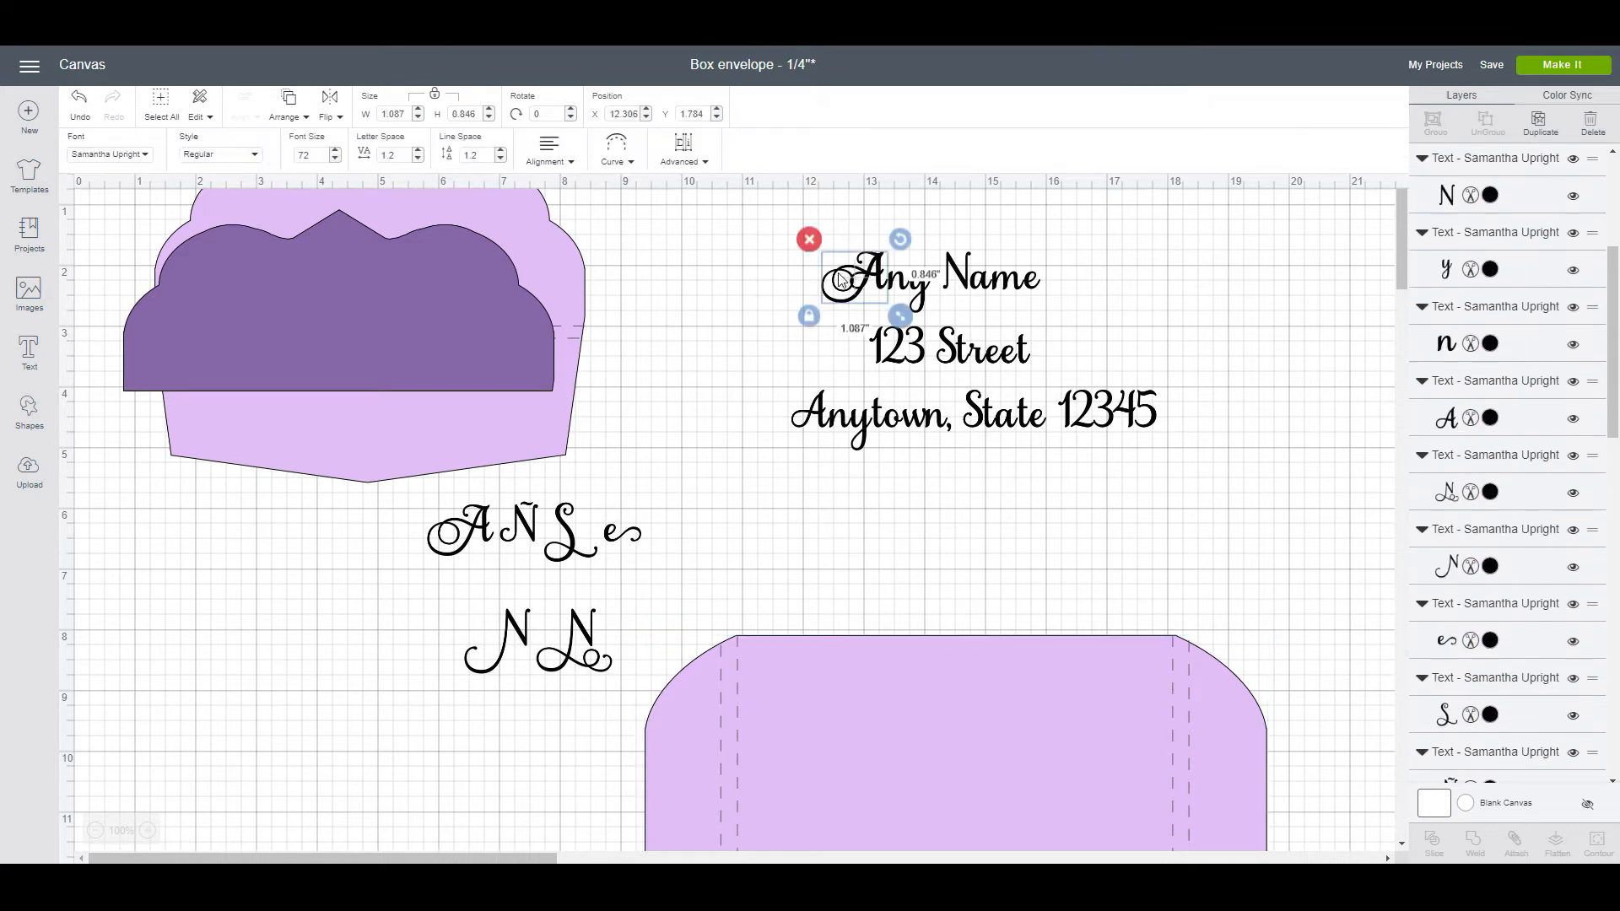
pyautogui.click(286, 115)
pyautogui.click(242, 144)
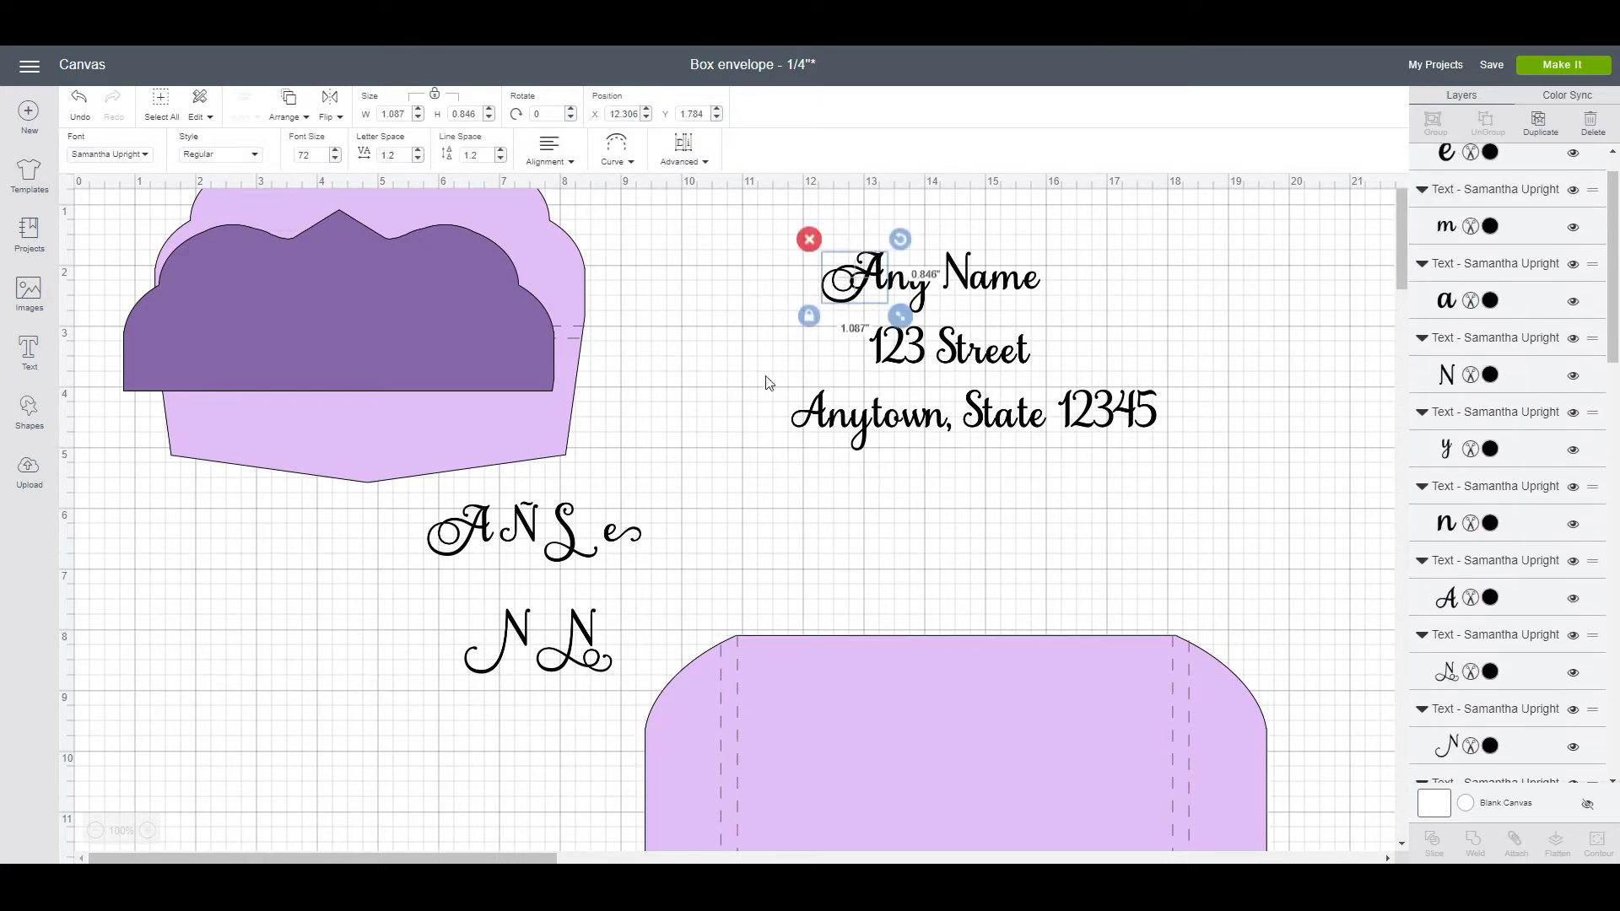
# Step: Pull the plain A out of "Any Name" into empty canvas space and delete it
pyautogui.click(767, 384)
pyautogui.click(844, 285)
pyautogui.moveTo(843, 285); pyautogui.dragTo(660, 375)
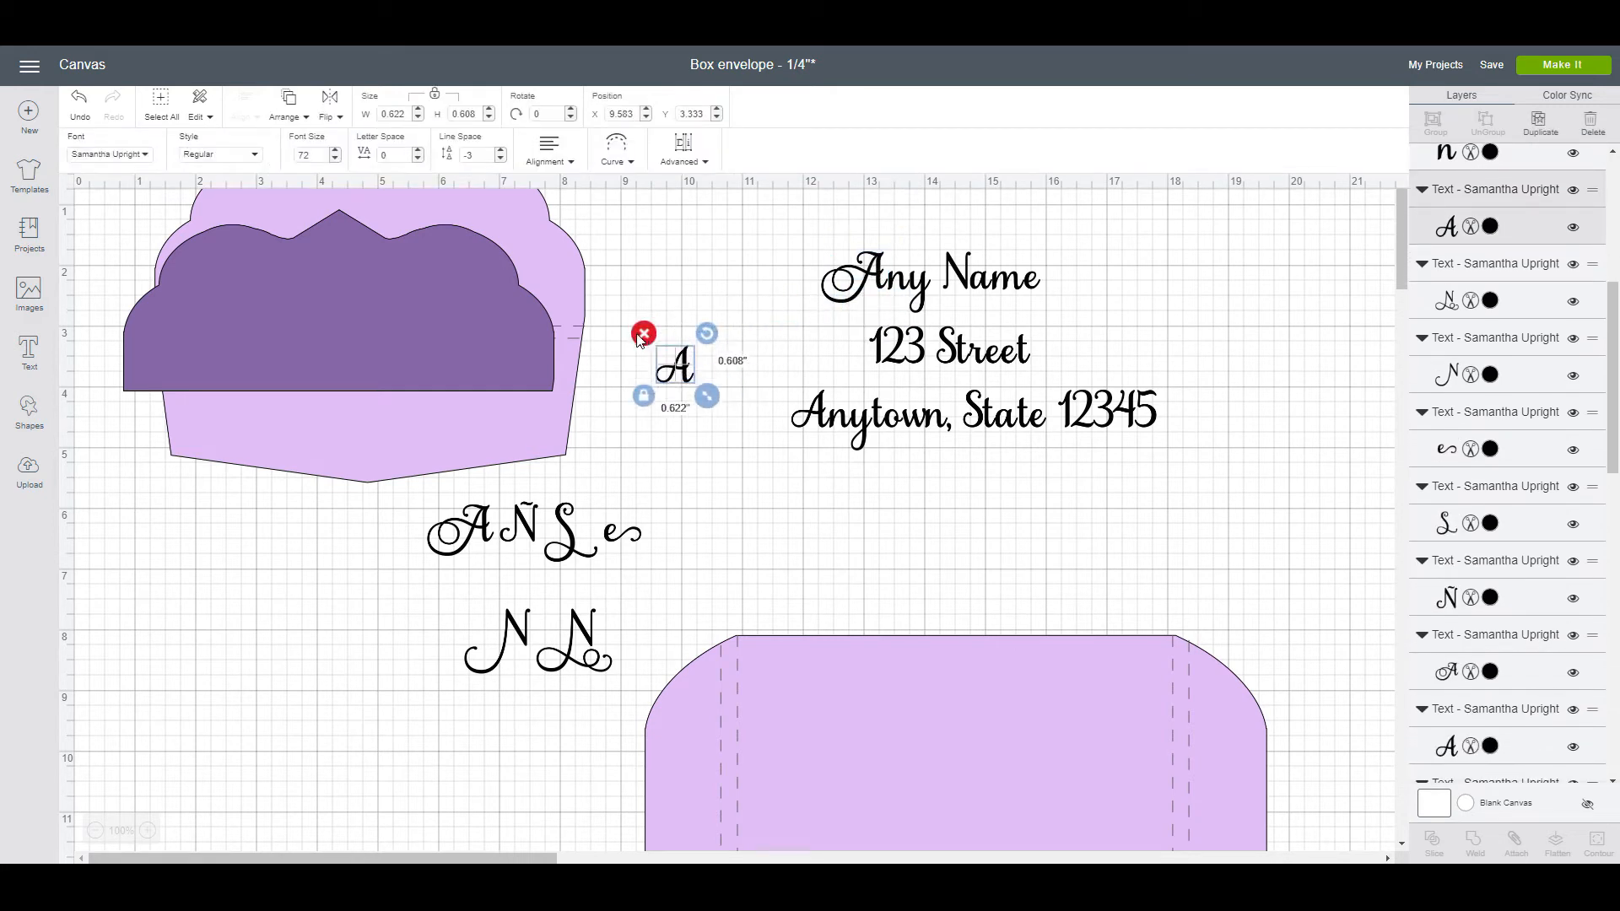
pyautogui.click(643, 334)
# Step: Copy the decorative A from the glyph row again and ungroup the "Anytown, State 12345" line into individual letters
pyautogui.click(471, 548)
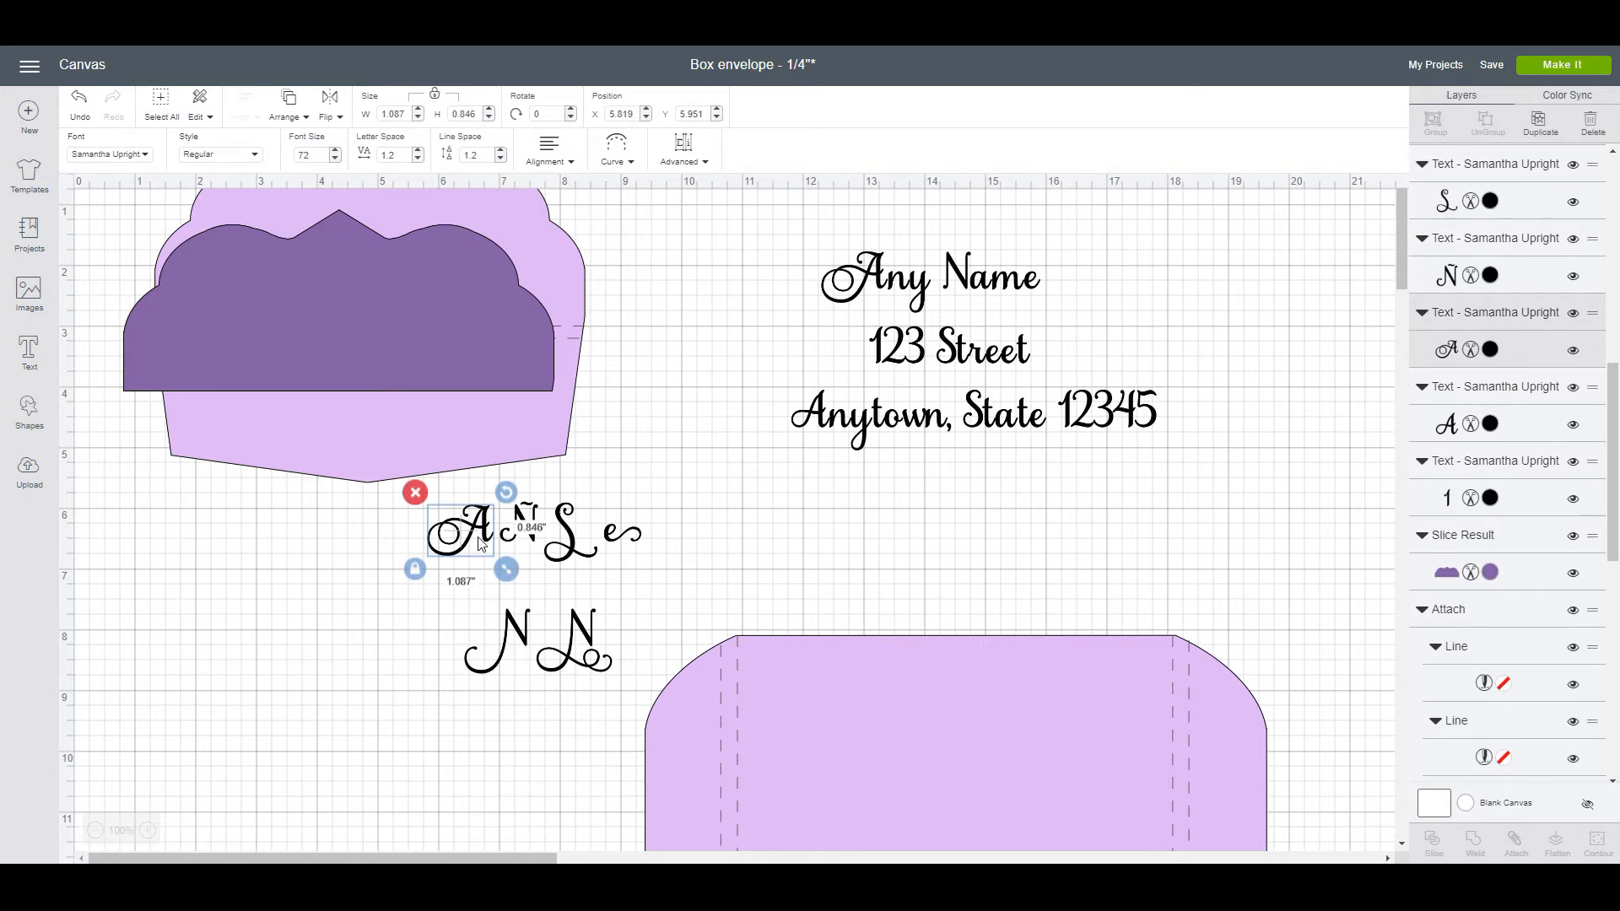
pyautogui.rightClick(477, 540)
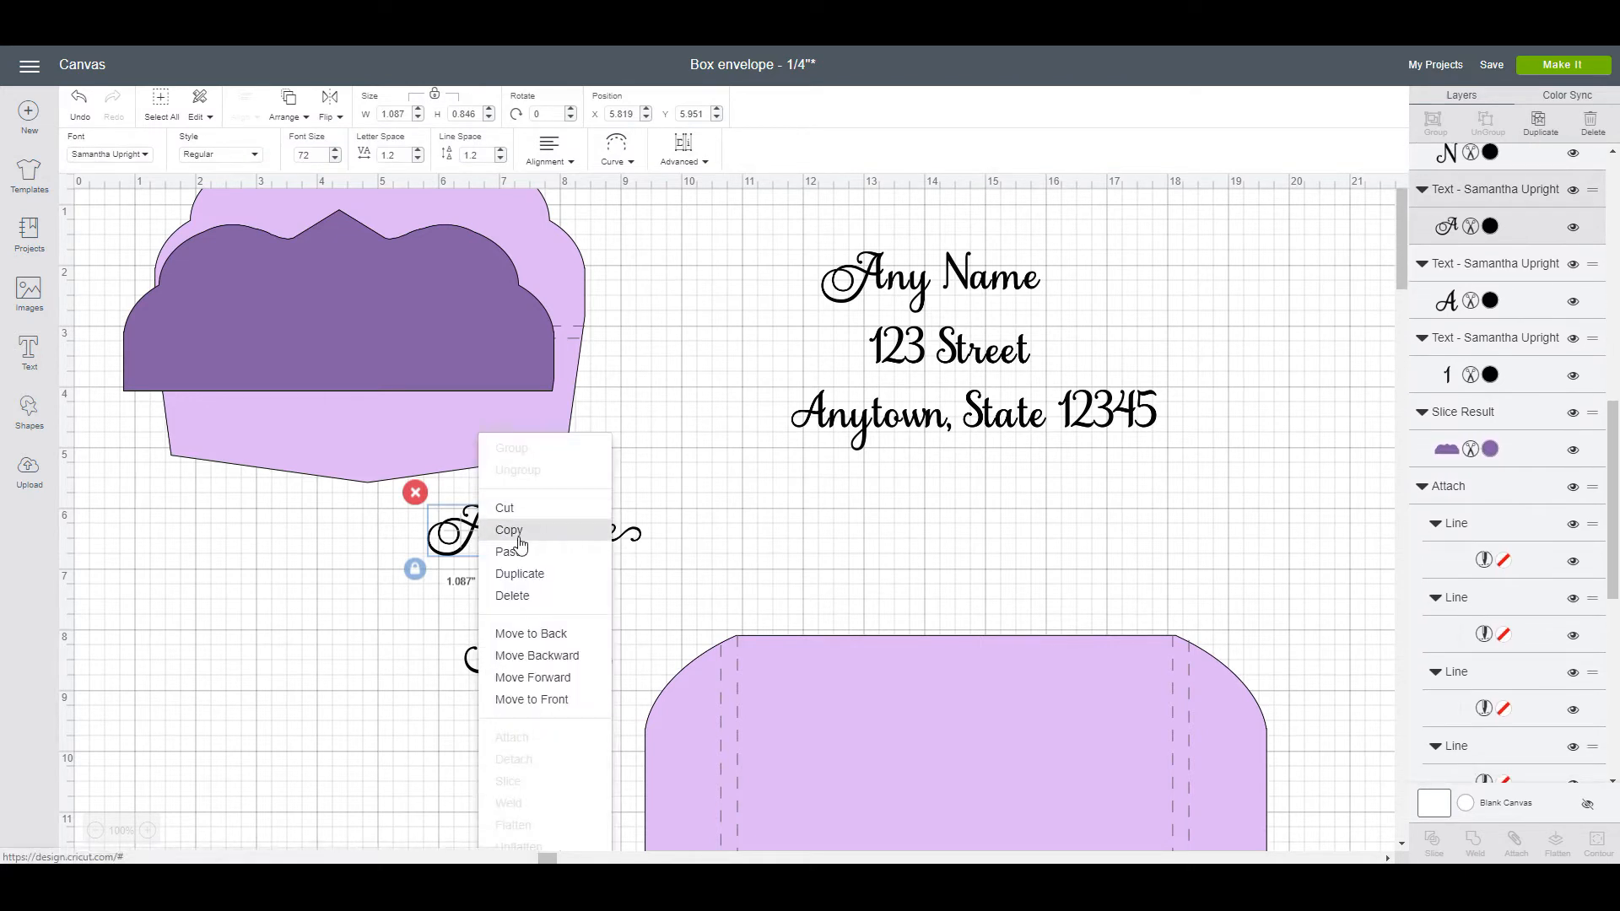
pyautogui.click(511, 529)
pyautogui.click(819, 426)
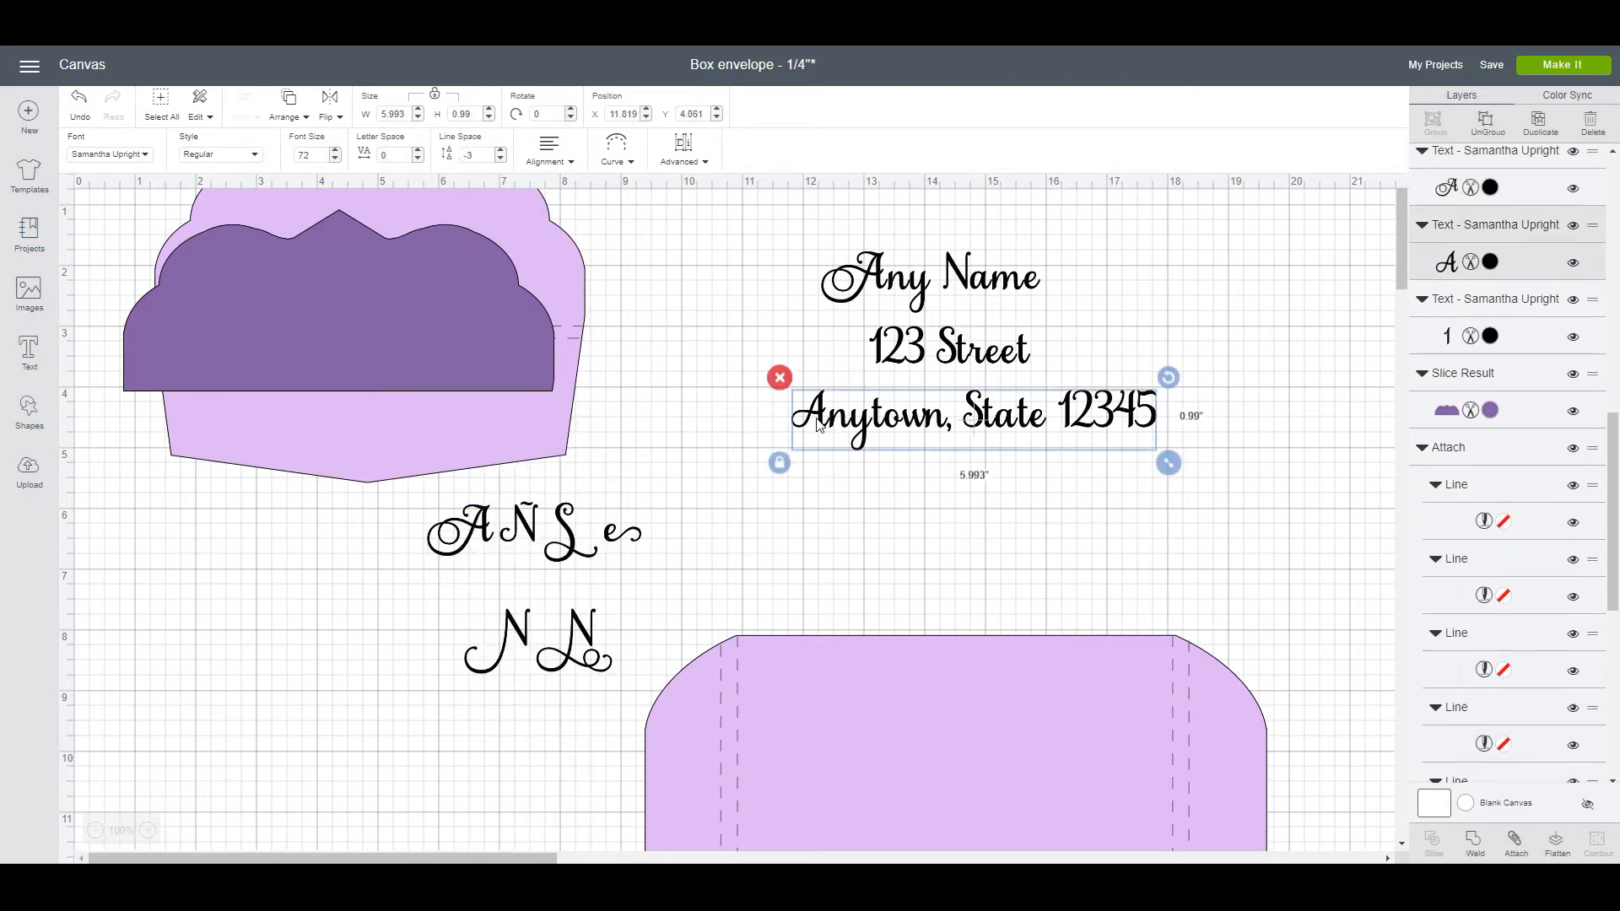
pyautogui.click(687, 156)
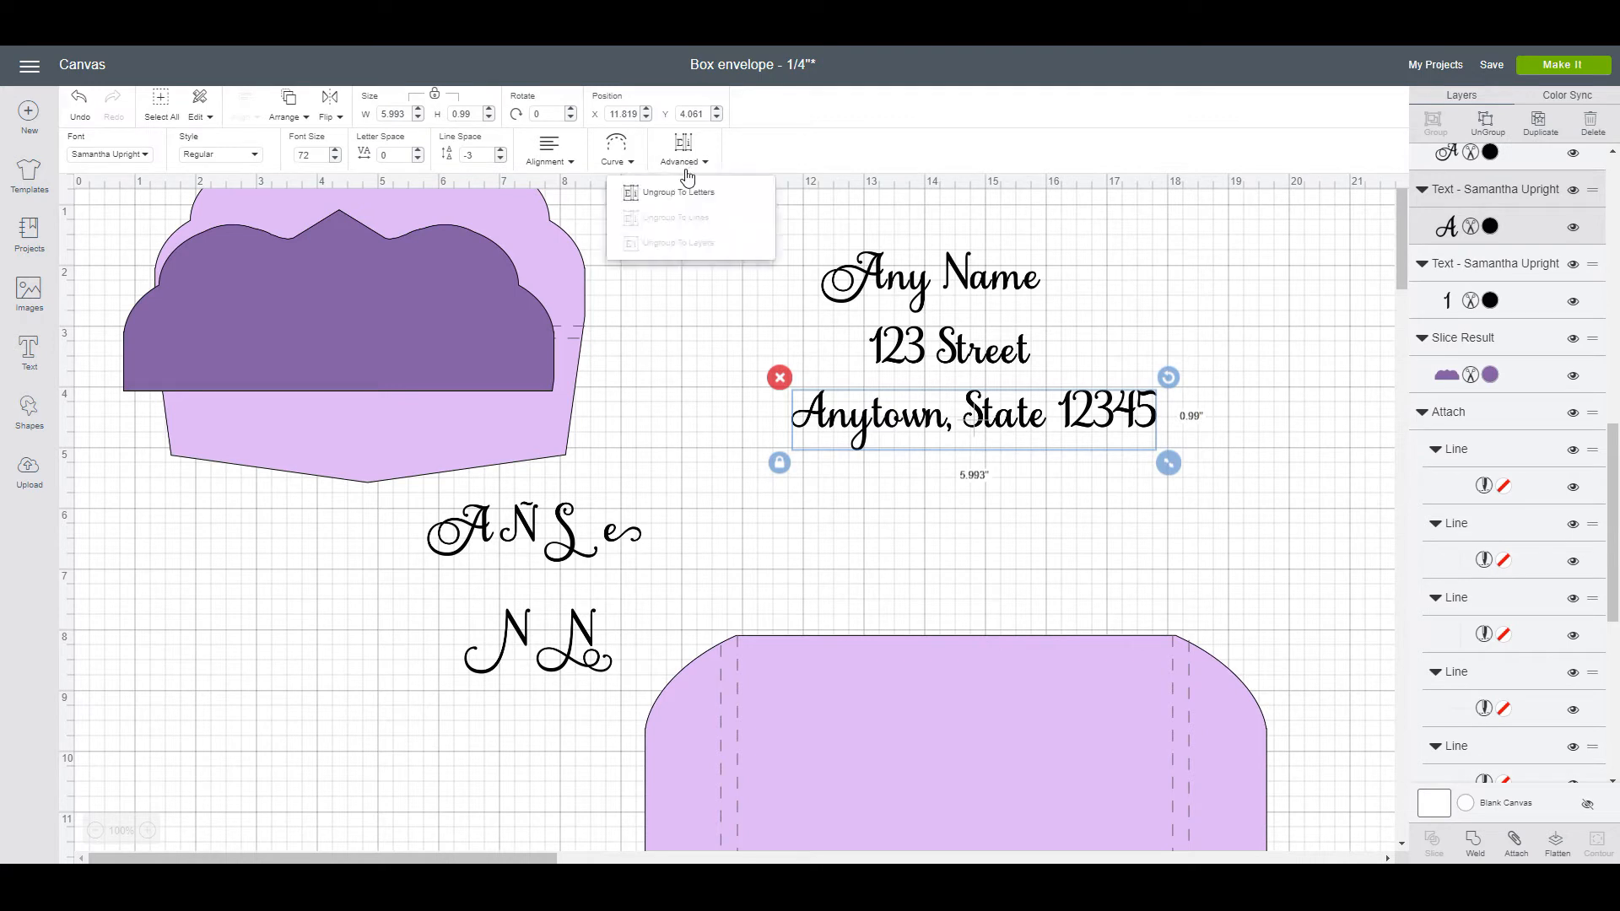
pyautogui.click(705, 251)
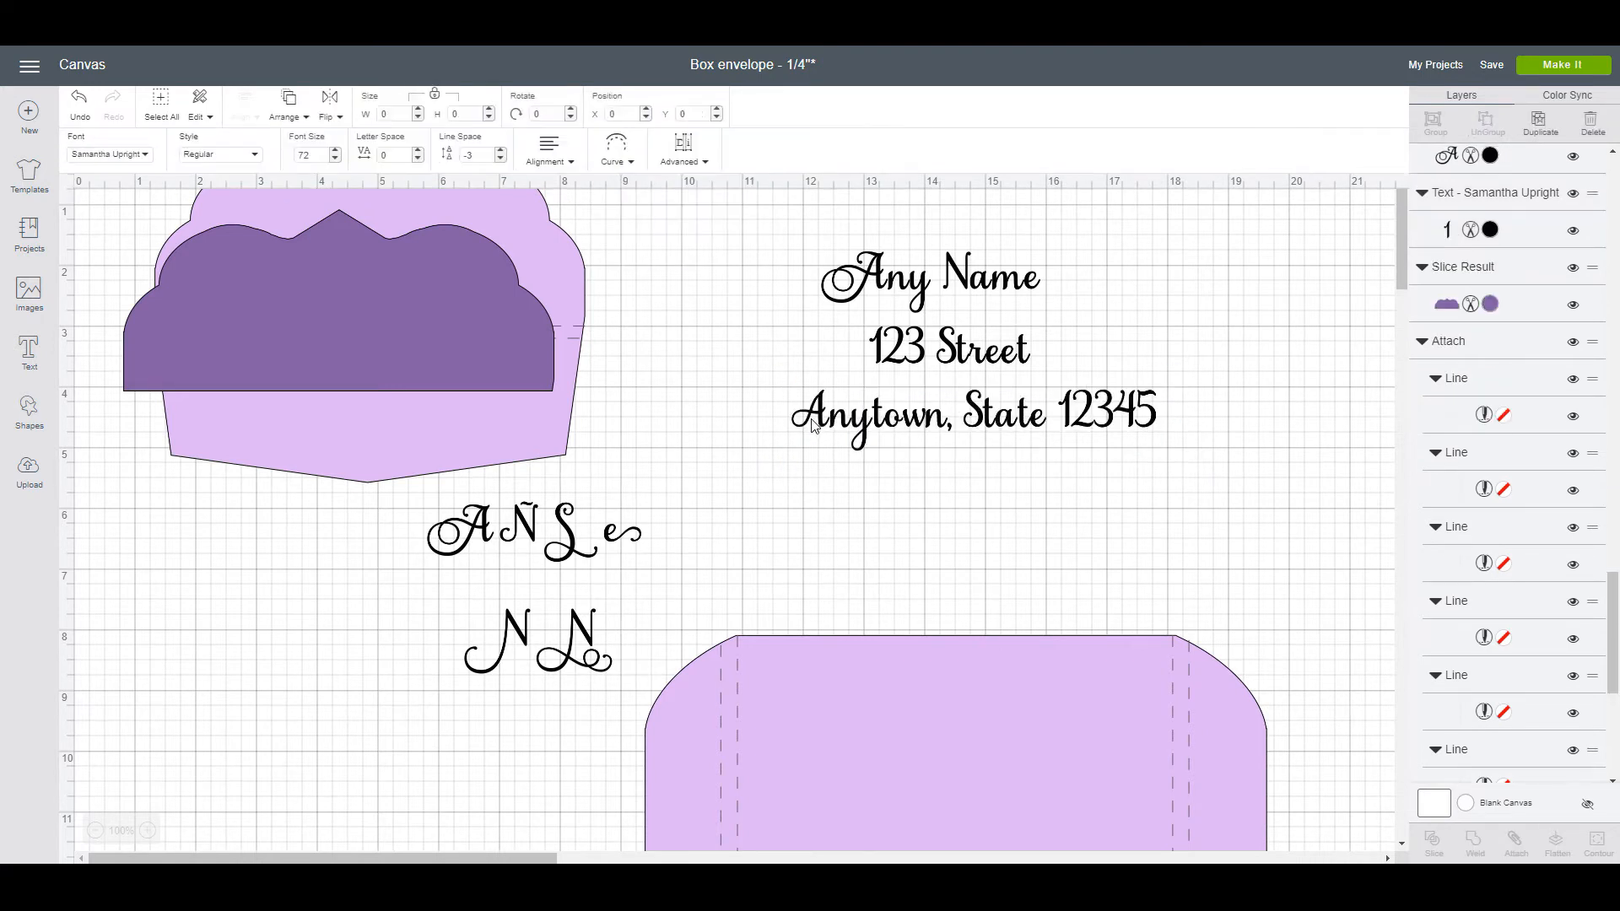
# Step: Paste the decorative A, align it over the plain A of "Anytown" at about X 11.35, Y 4.06, and send it to the back
pyautogui.click(814, 426)
pyautogui.rightClick(812, 416)
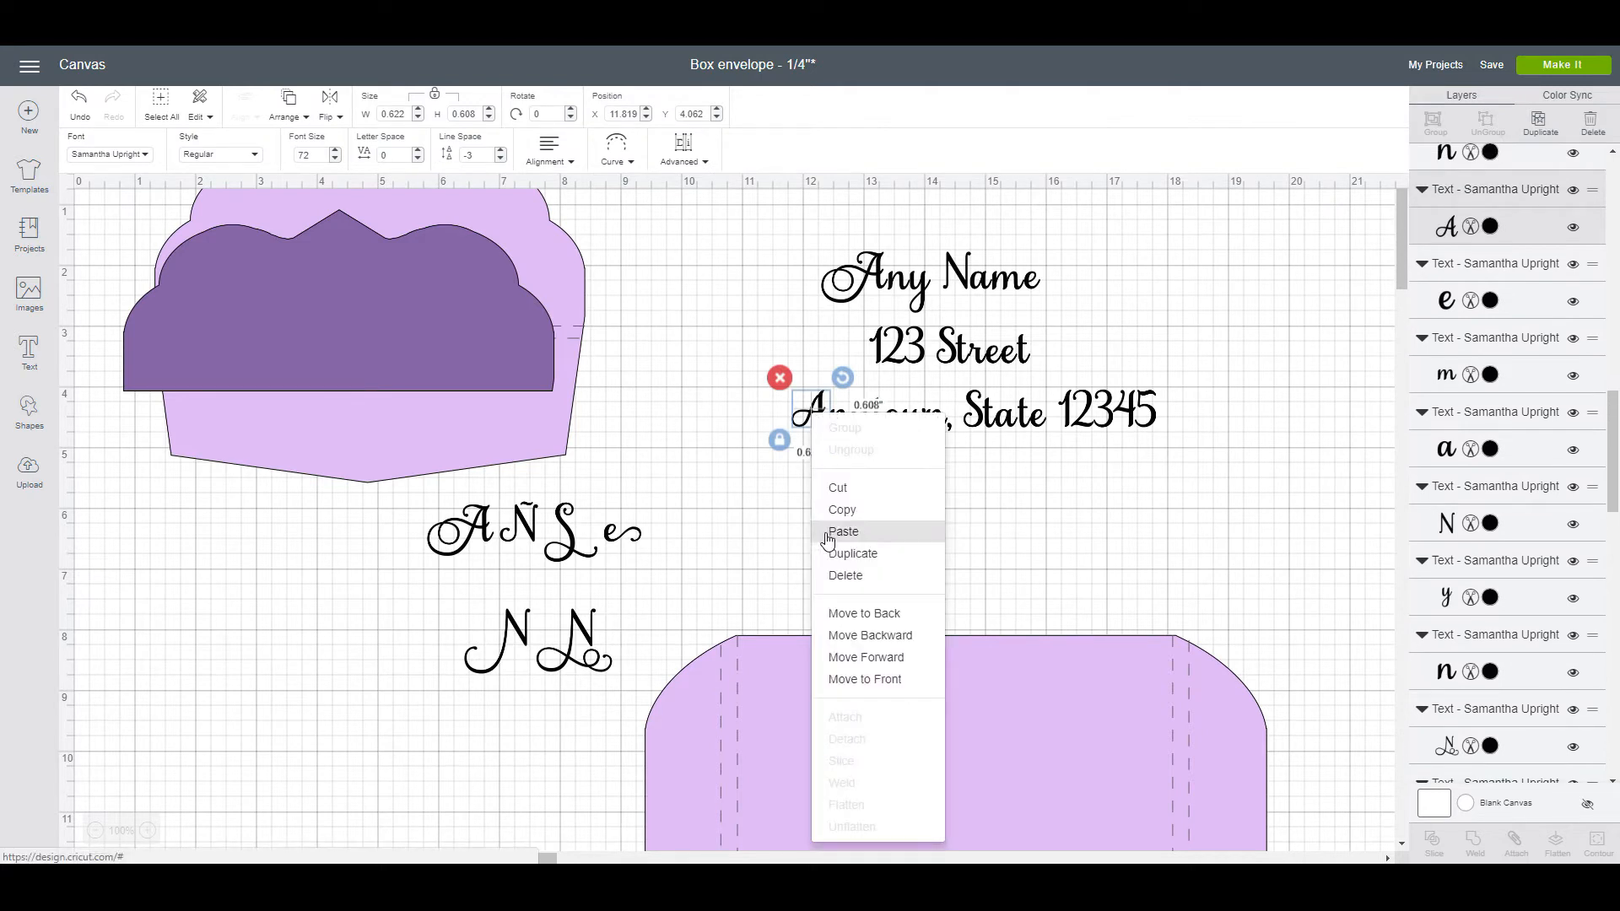
pyautogui.click(842, 531)
pyautogui.moveTo(504, 567); pyautogui.dragTo(812, 422)
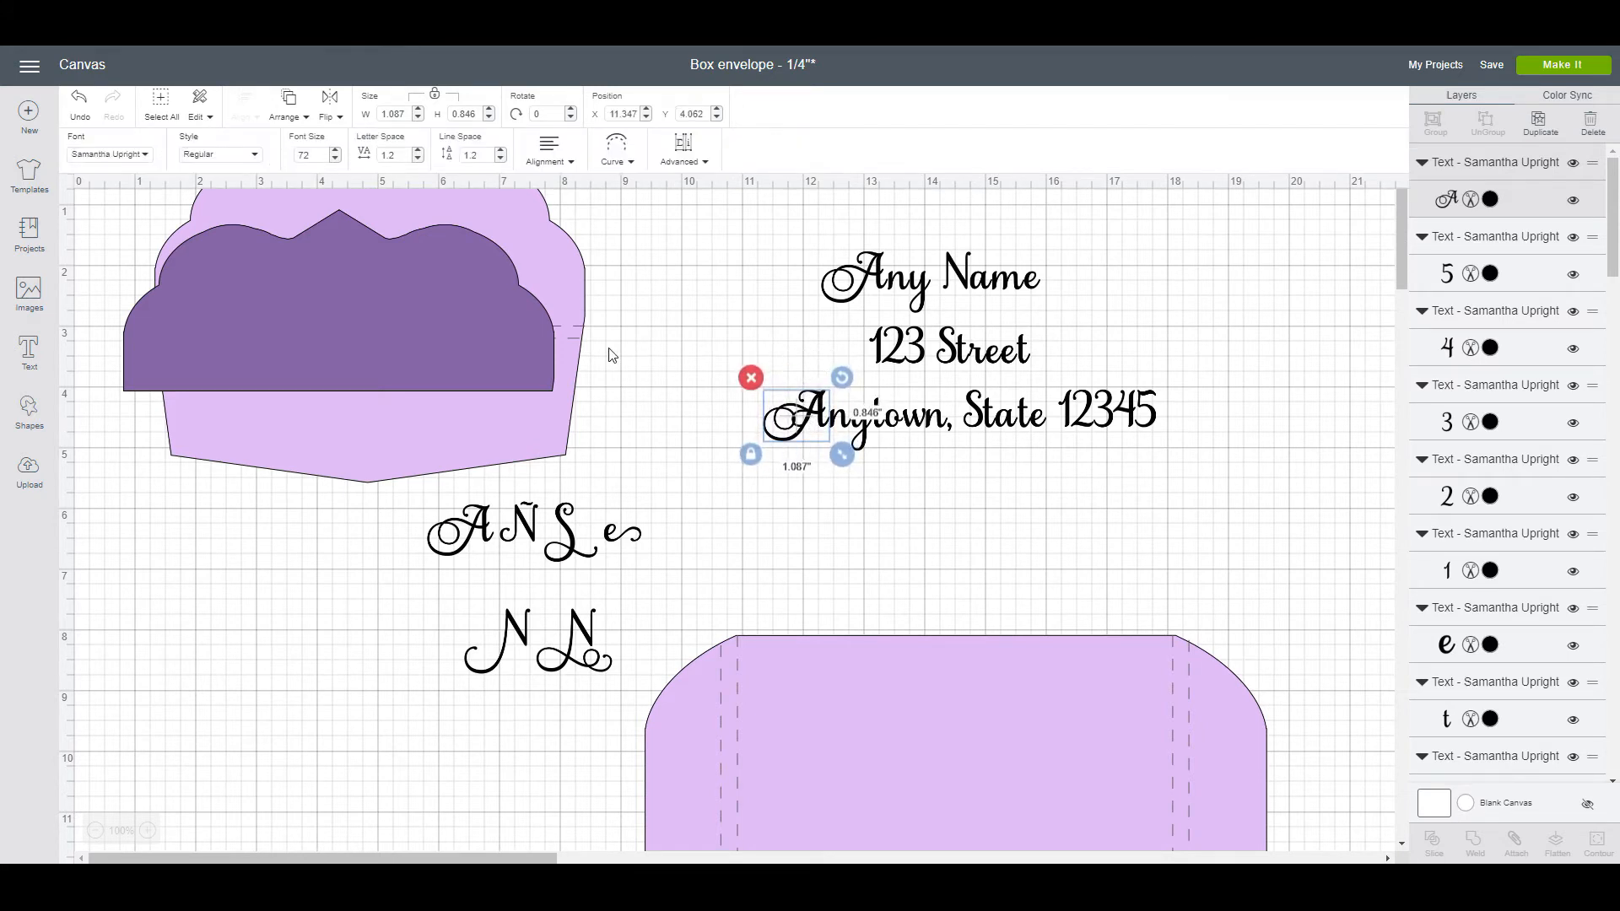
pyautogui.click(289, 101)
pyautogui.click(284, 145)
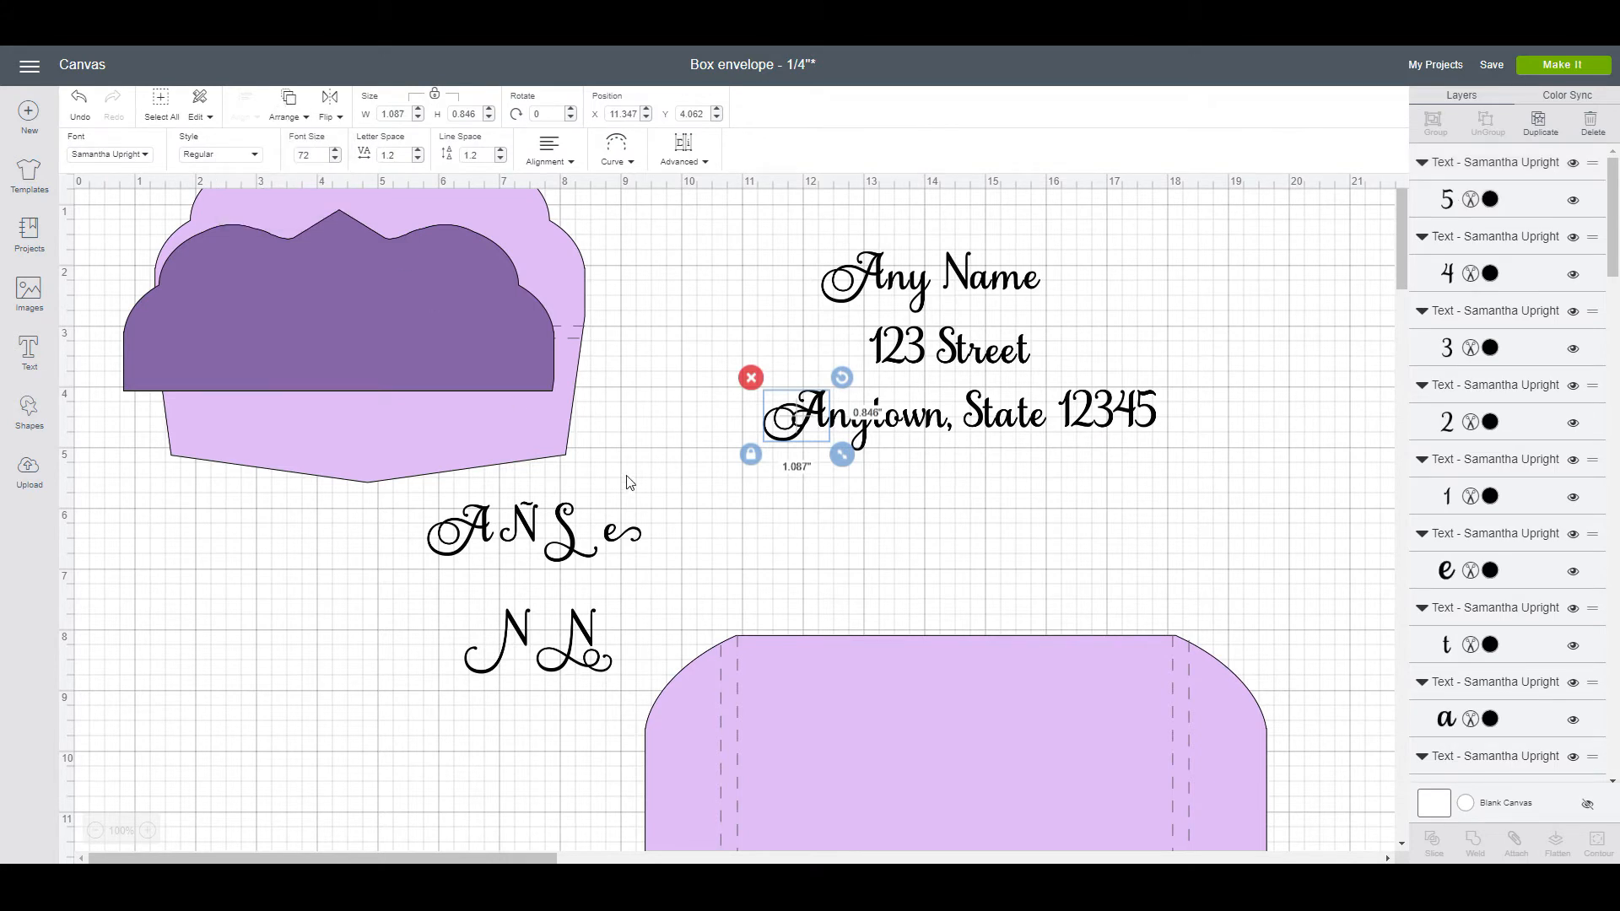
# Step: Pull the plain A out of "Anytown" into empty canvas space at about X 4.32, Y 7.28
pyautogui.click(802, 525)
pyautogui.click(814, 410)
pyautogui.moveTo(814, 410); pyautogui.dragTo(355, 635)
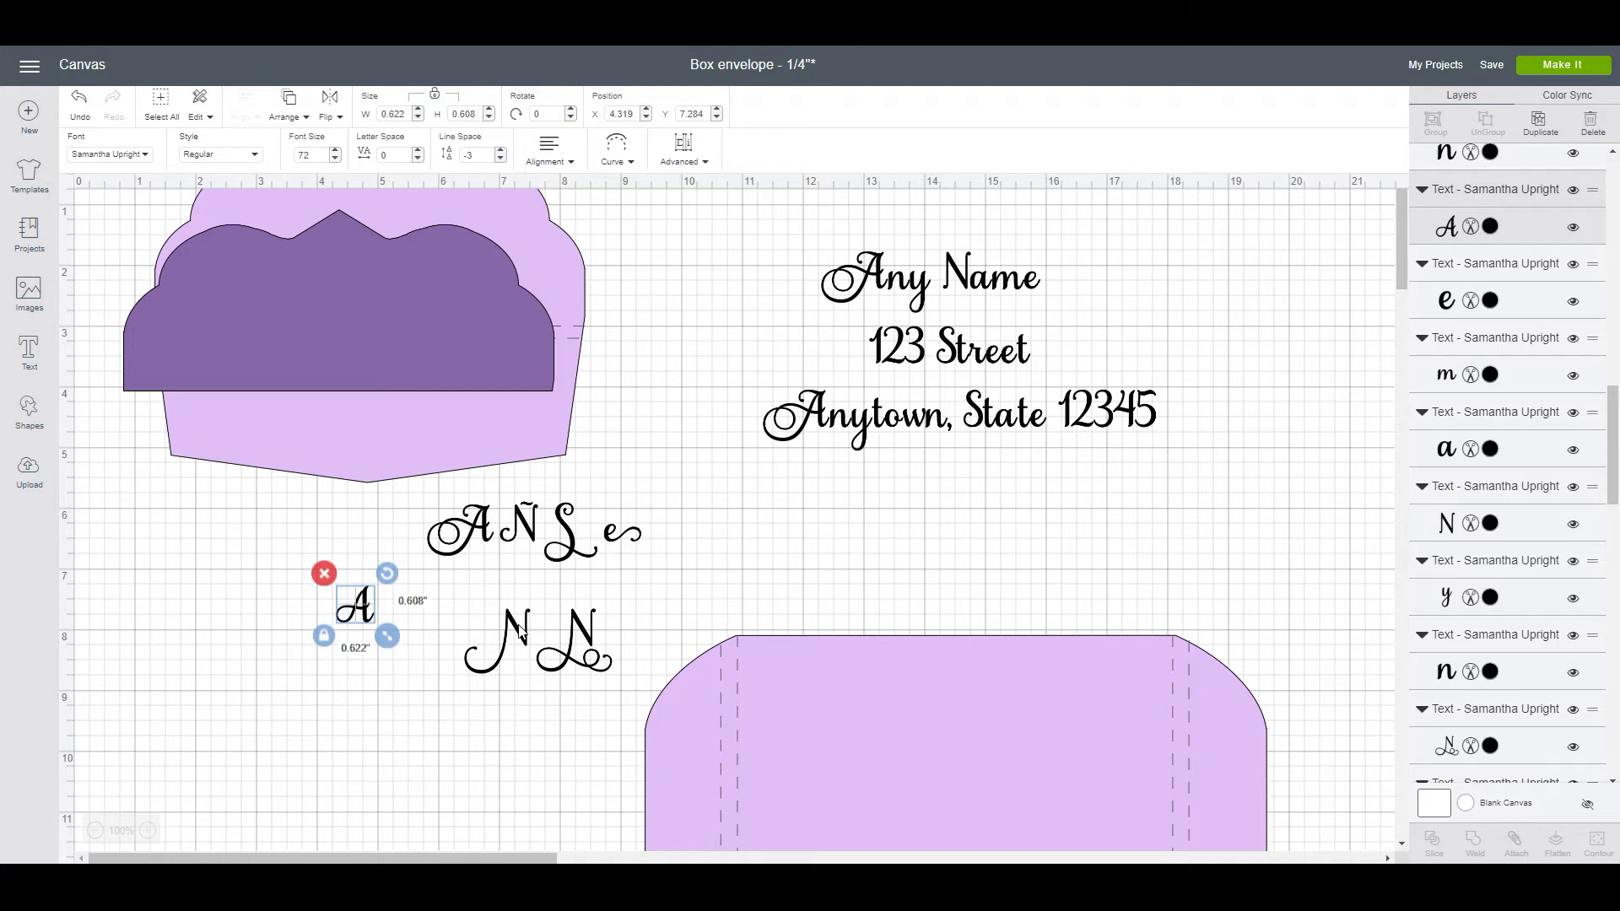
# Step: Place the long-tailed N over the plain N of "Name" at about X 13.68, Y 1.82 and send it to the back
pyautogui.click(990, 284)
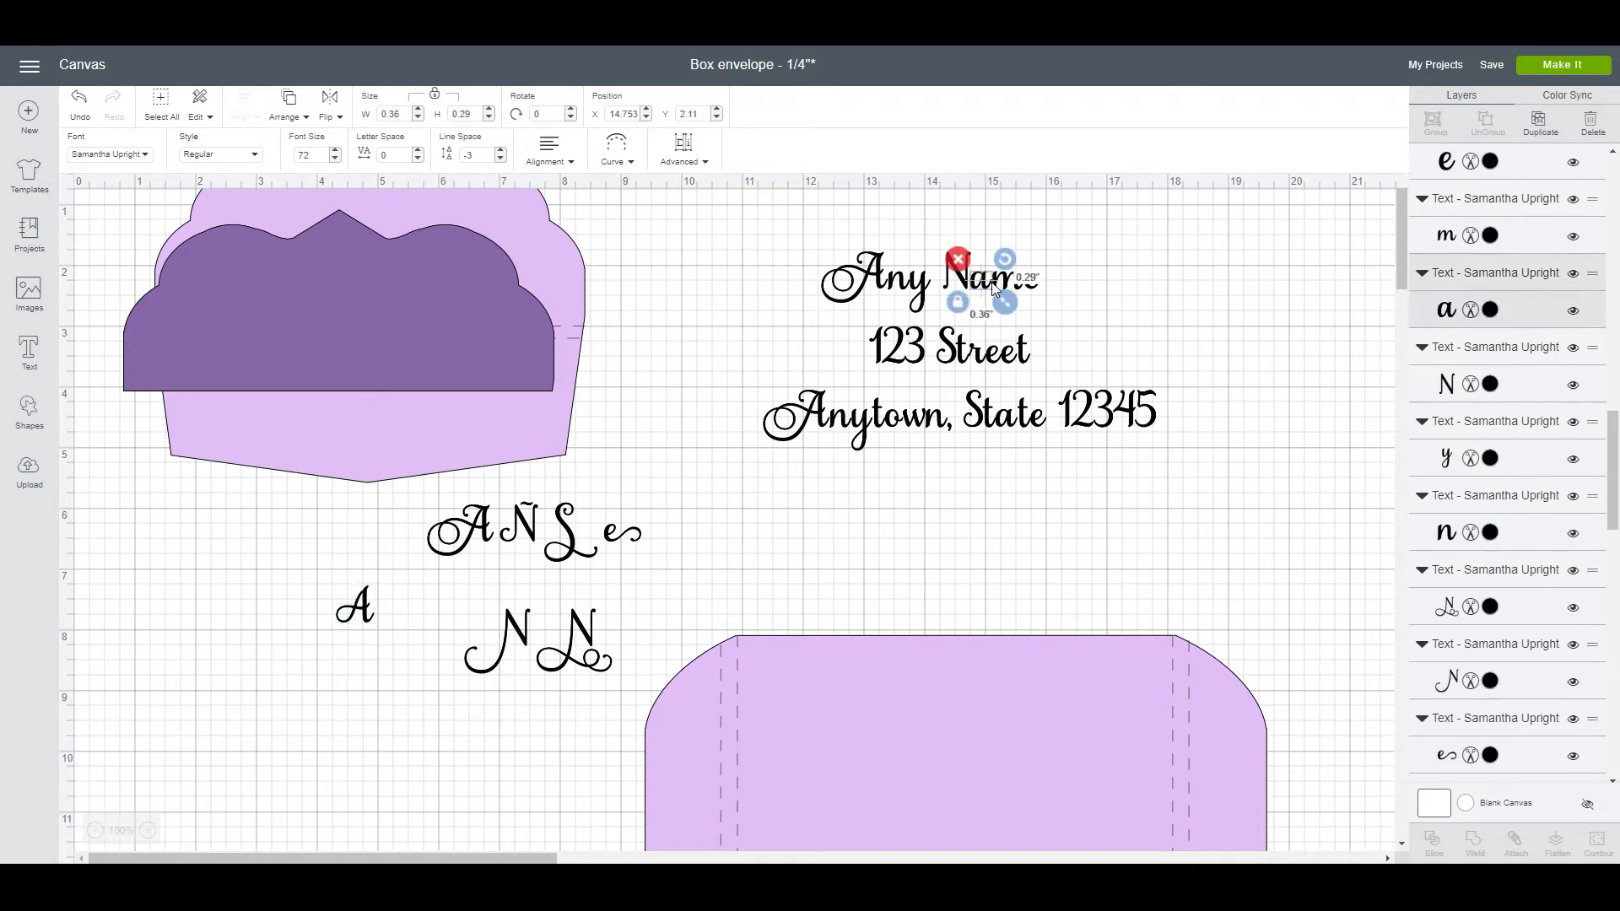
pyautogui.click(517, 643)
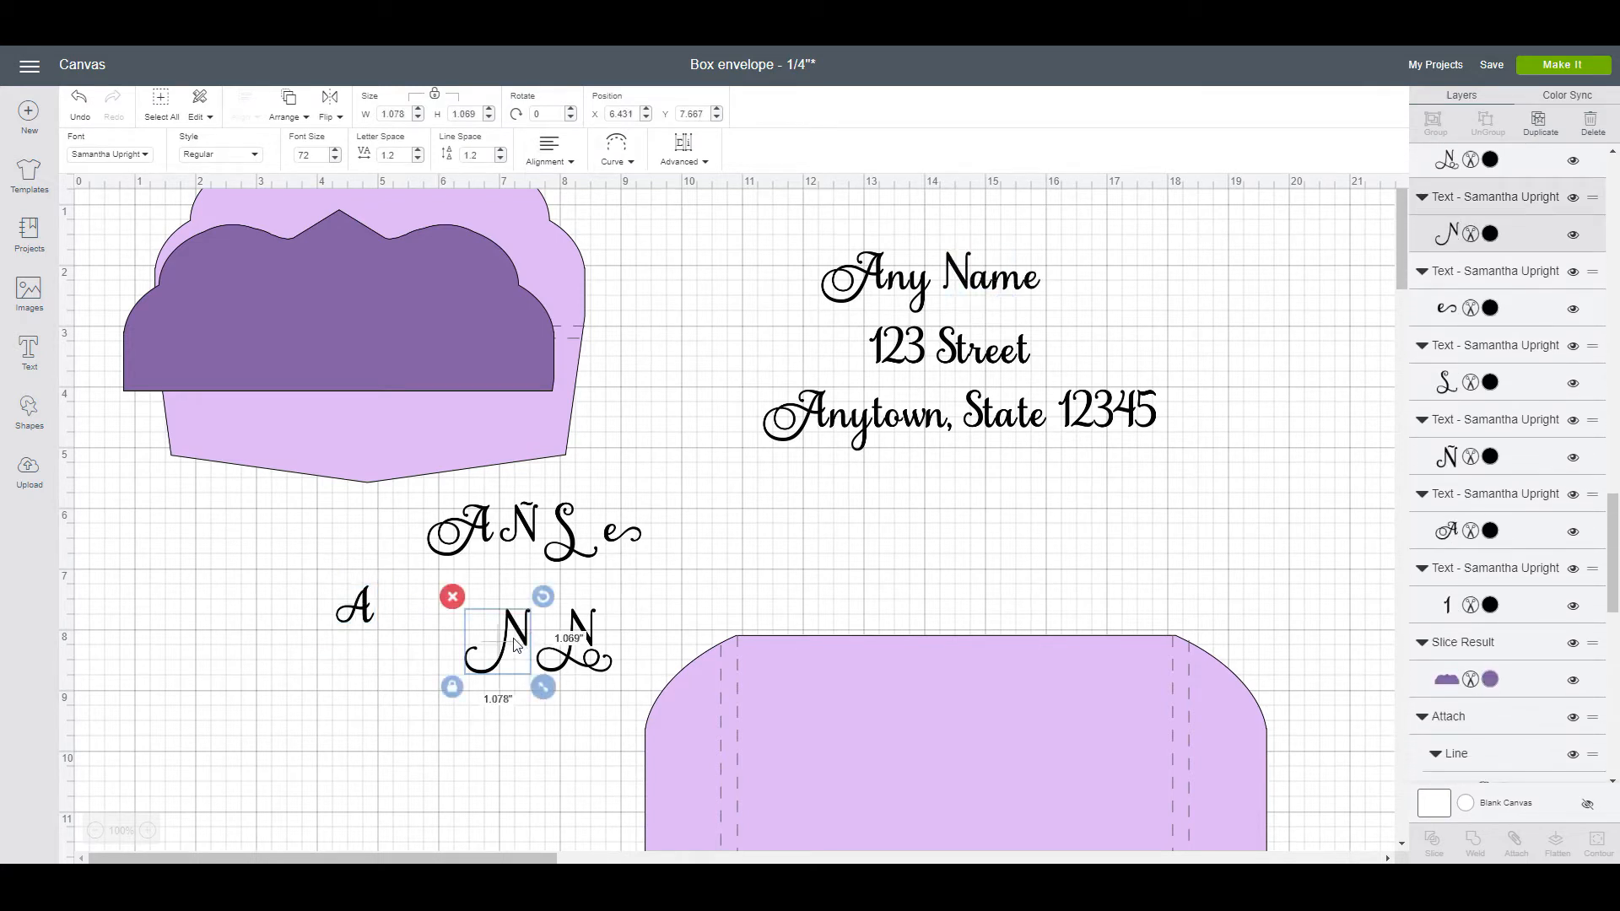
pyautogui.moveTo(517, 644); pyautogui.dragTo(974, 288)
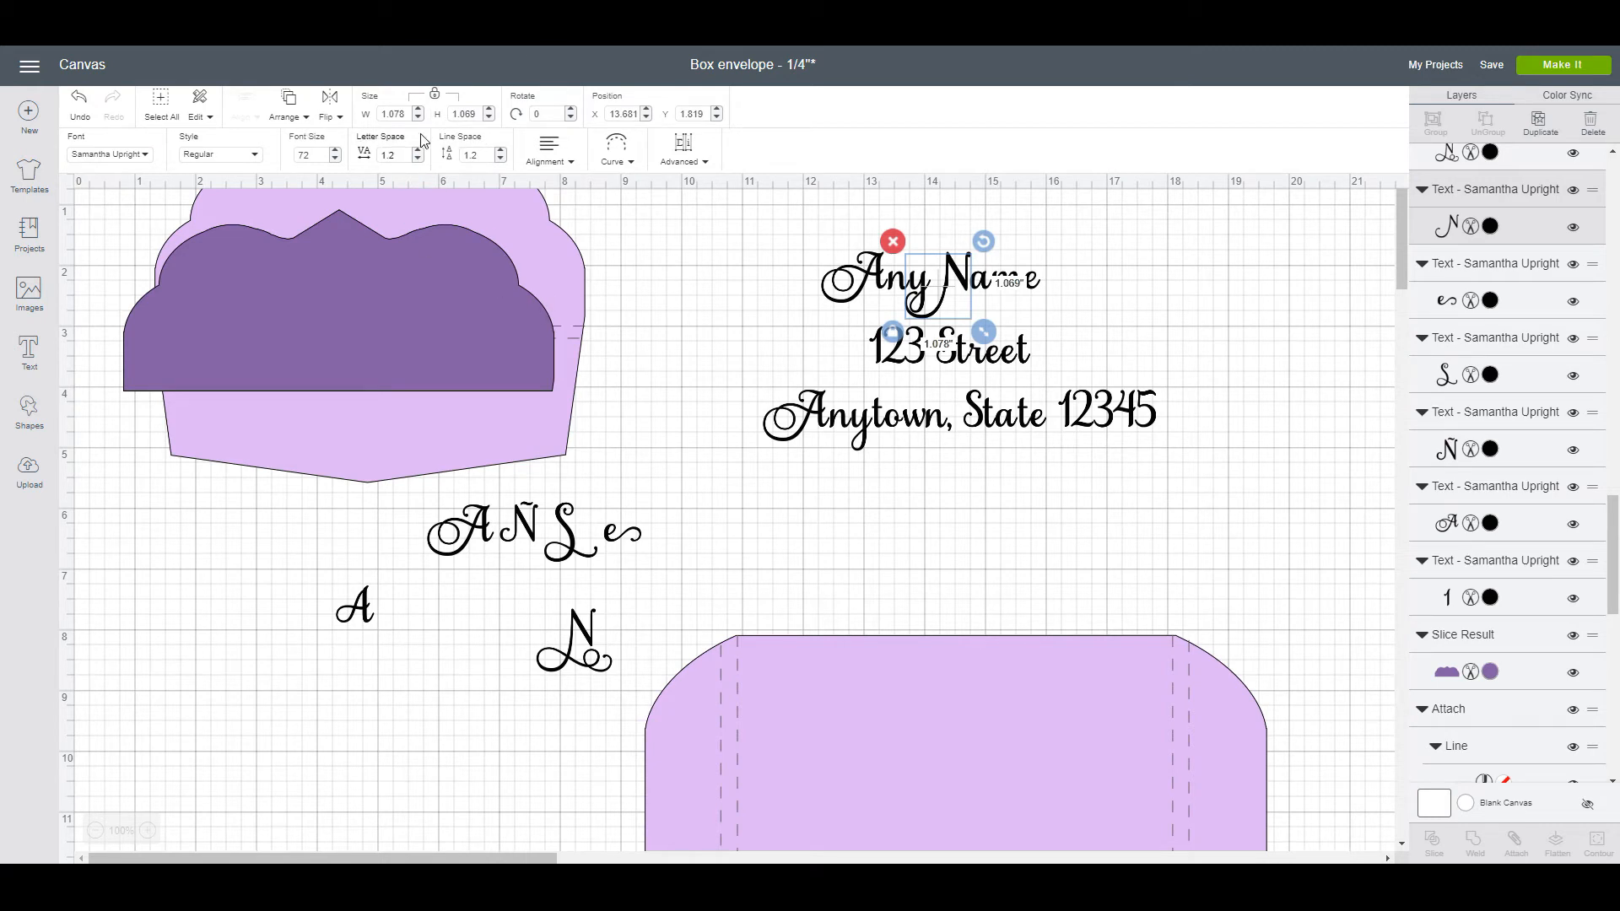
pyautogui.click(284, 110)
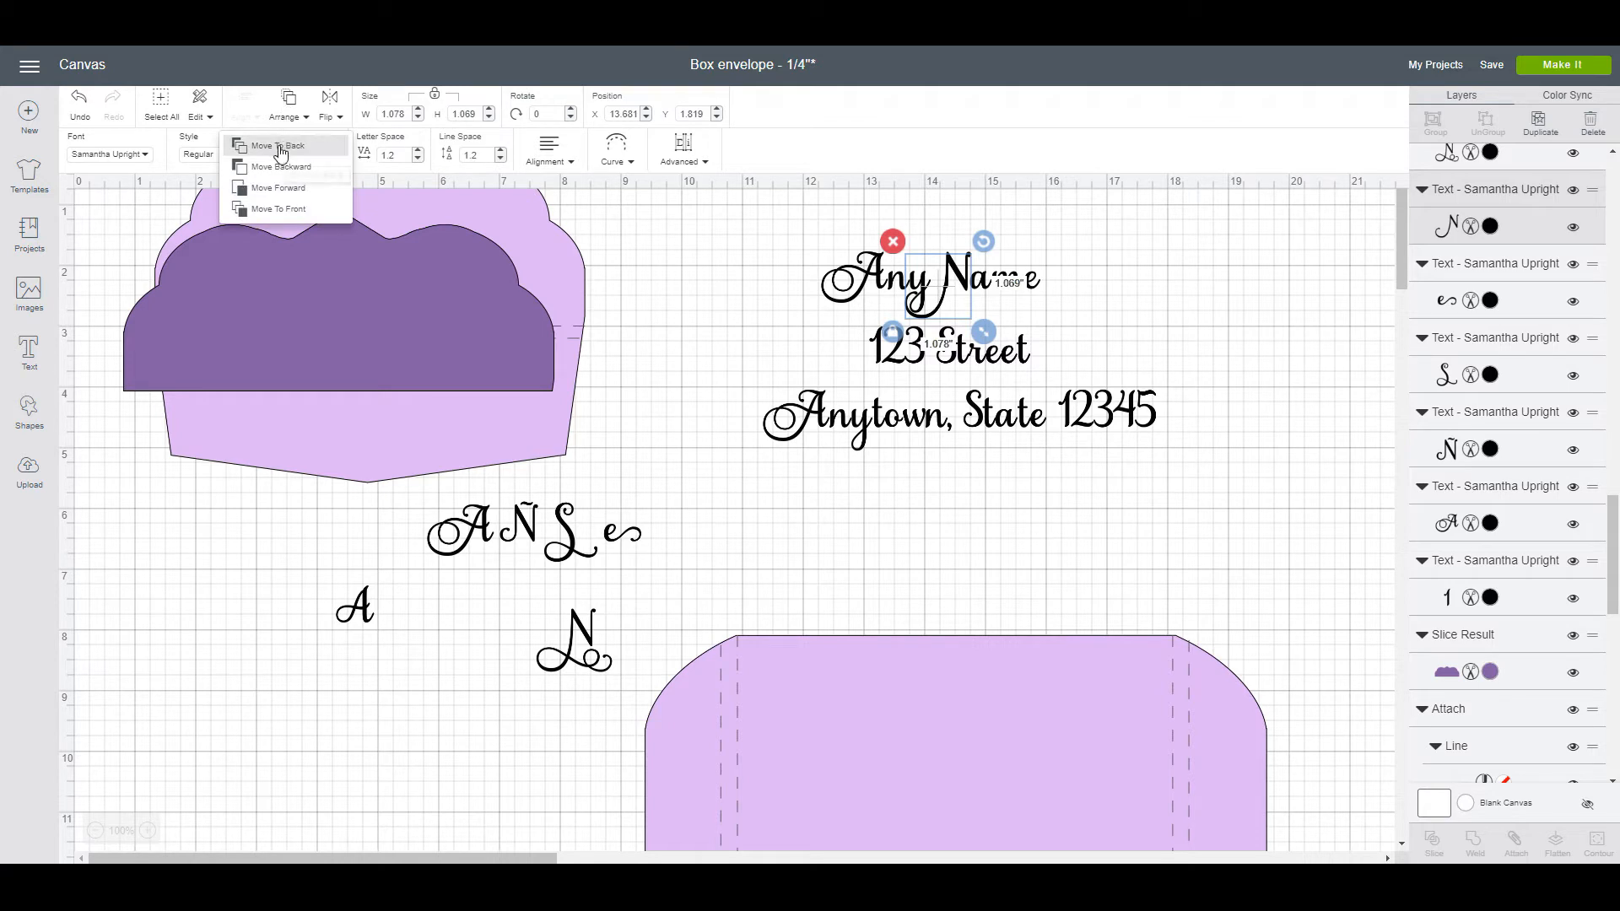
pyautogui.click(284, 145)
pyautogui.click(1168, 278)
# Step: Pull the plain N out of "Name" into empty canvas space at about X 5.97, Y 9.07
pyautogui.moveTo(969, 289); pyautogui.dragTo(425, 760)
pyautogui.doubleClick(450, 713)
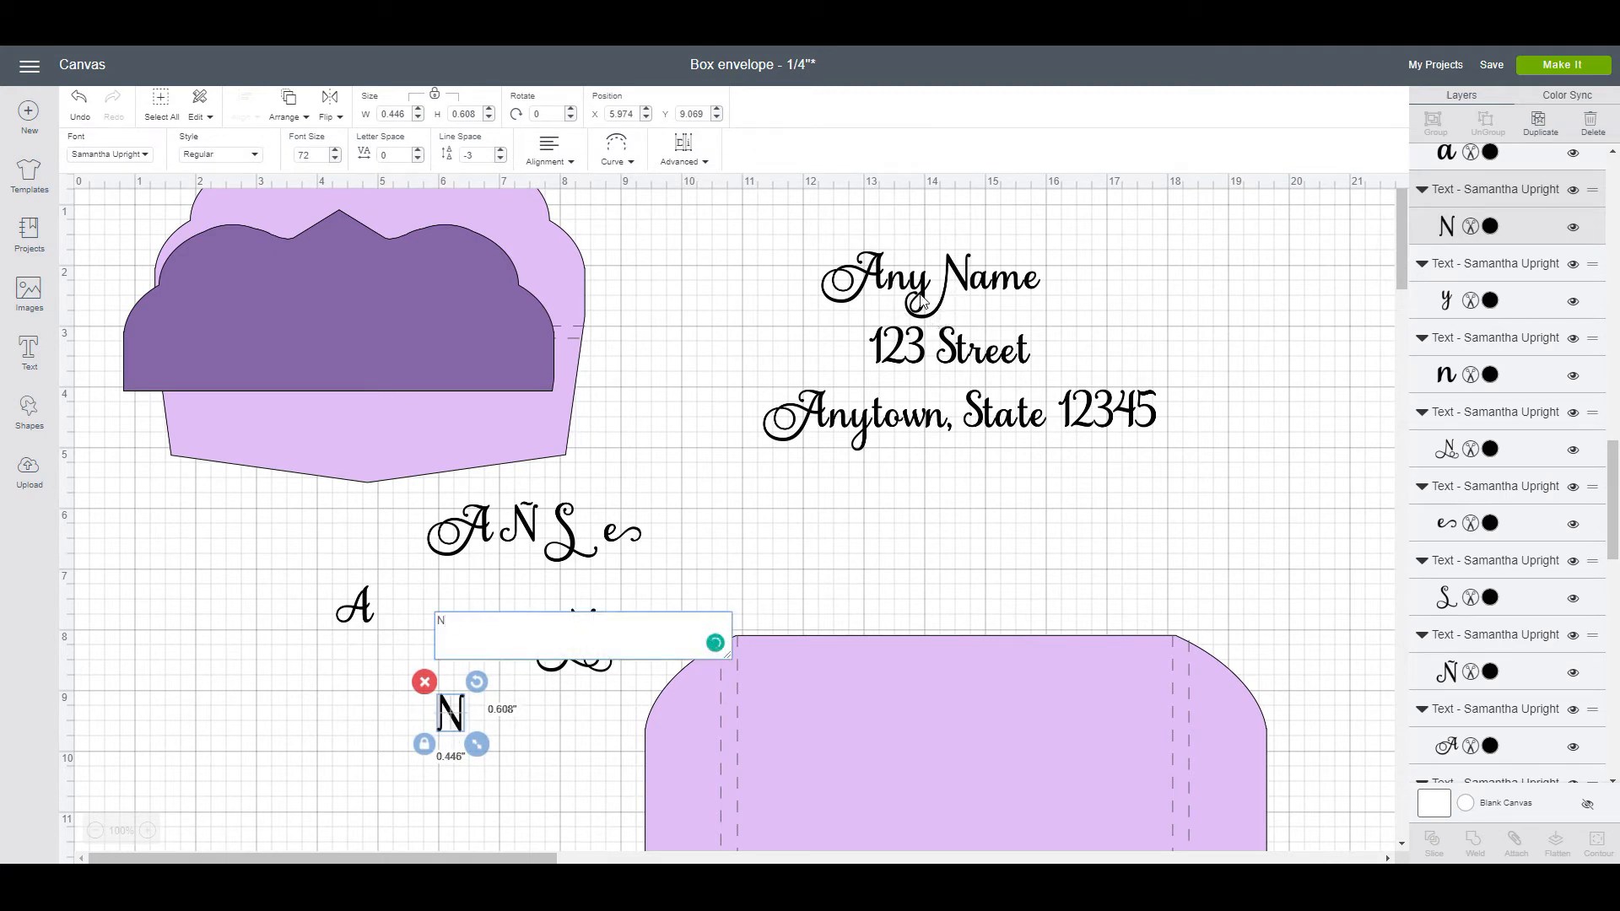
pyautogui.click(573, 745)
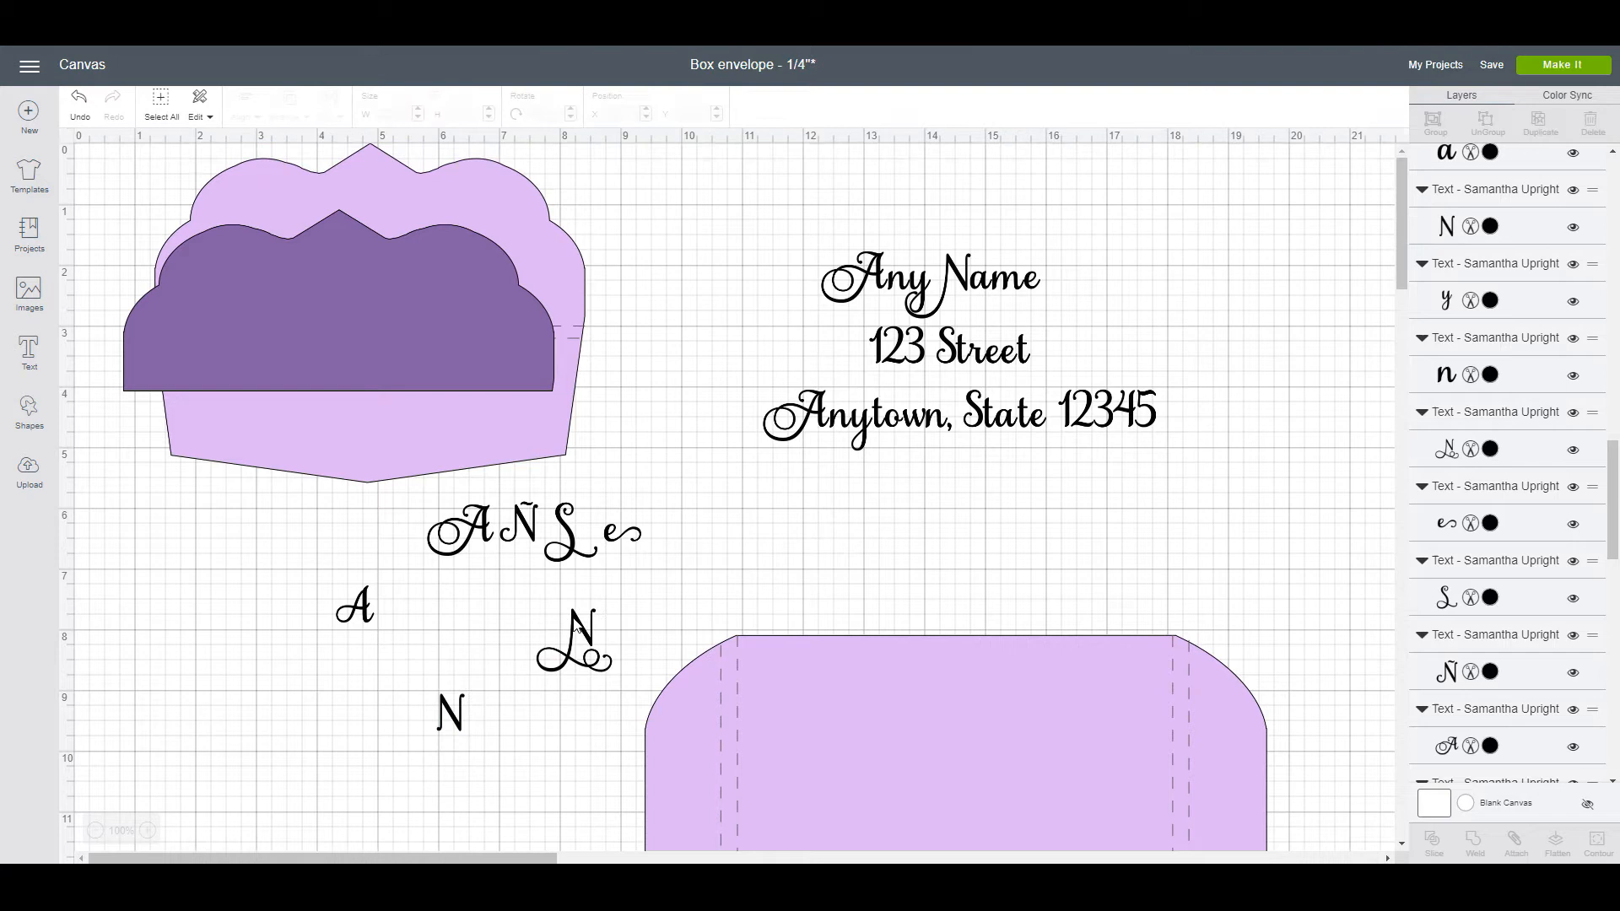
# Step: Swap the long-tailed N in "Name" for the looped N, placed at about X 13.80, Y 1.81 and sent to the back
pyautogui.moveTo(581, 638); pyautogui.dragTo(1058, 179)
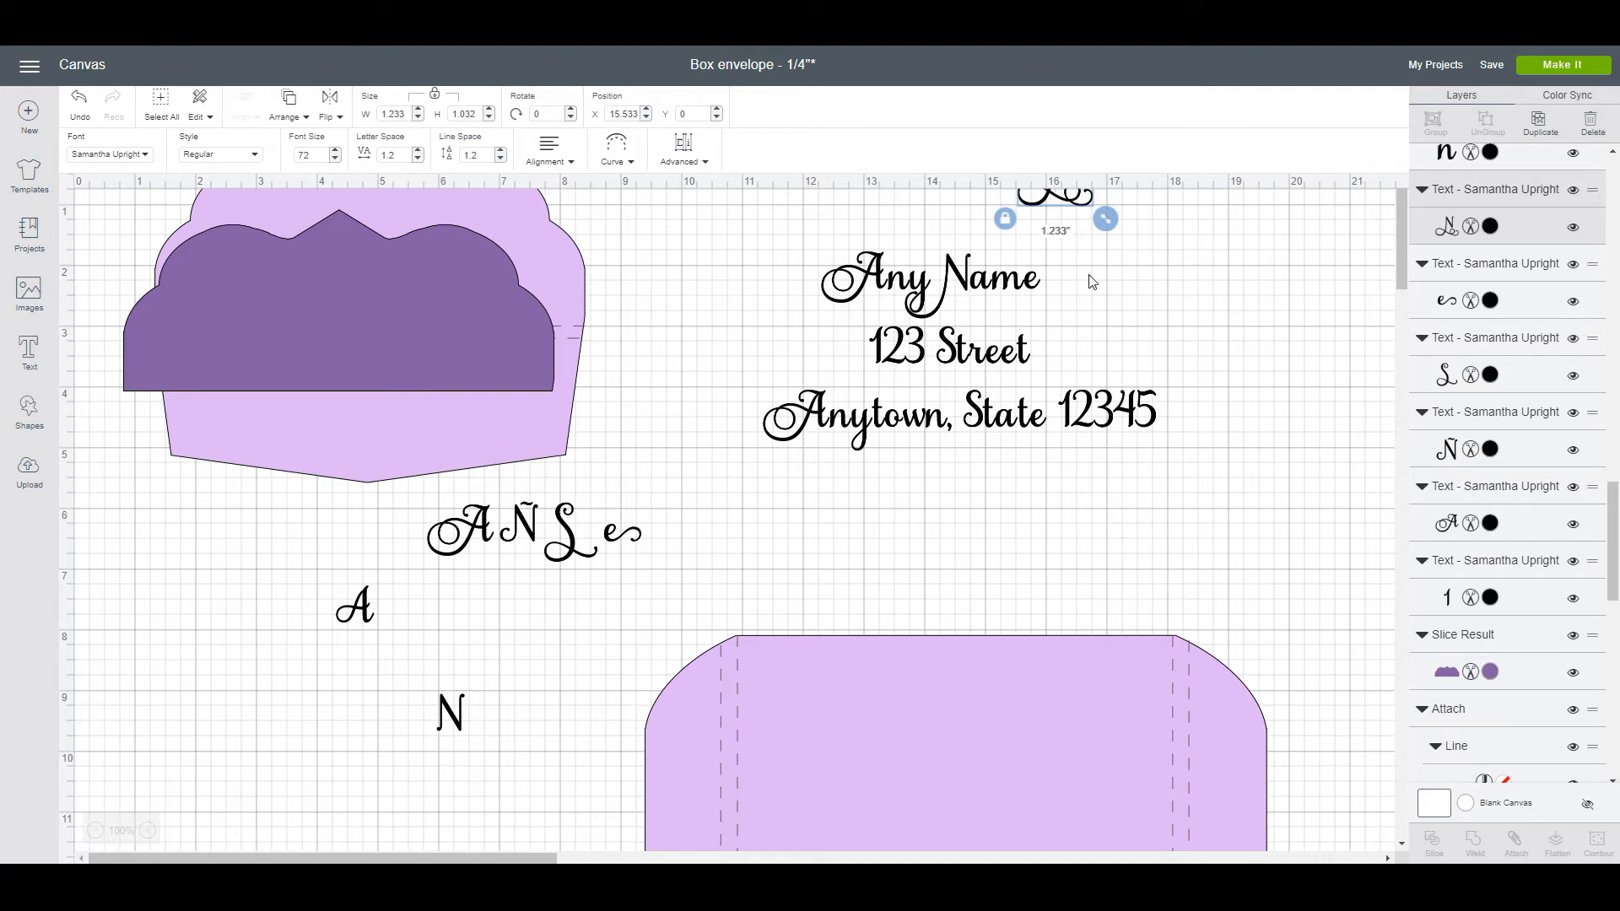
pyautogui.moveTo(1080, 212); pyautogui.dragTo(969, 319)
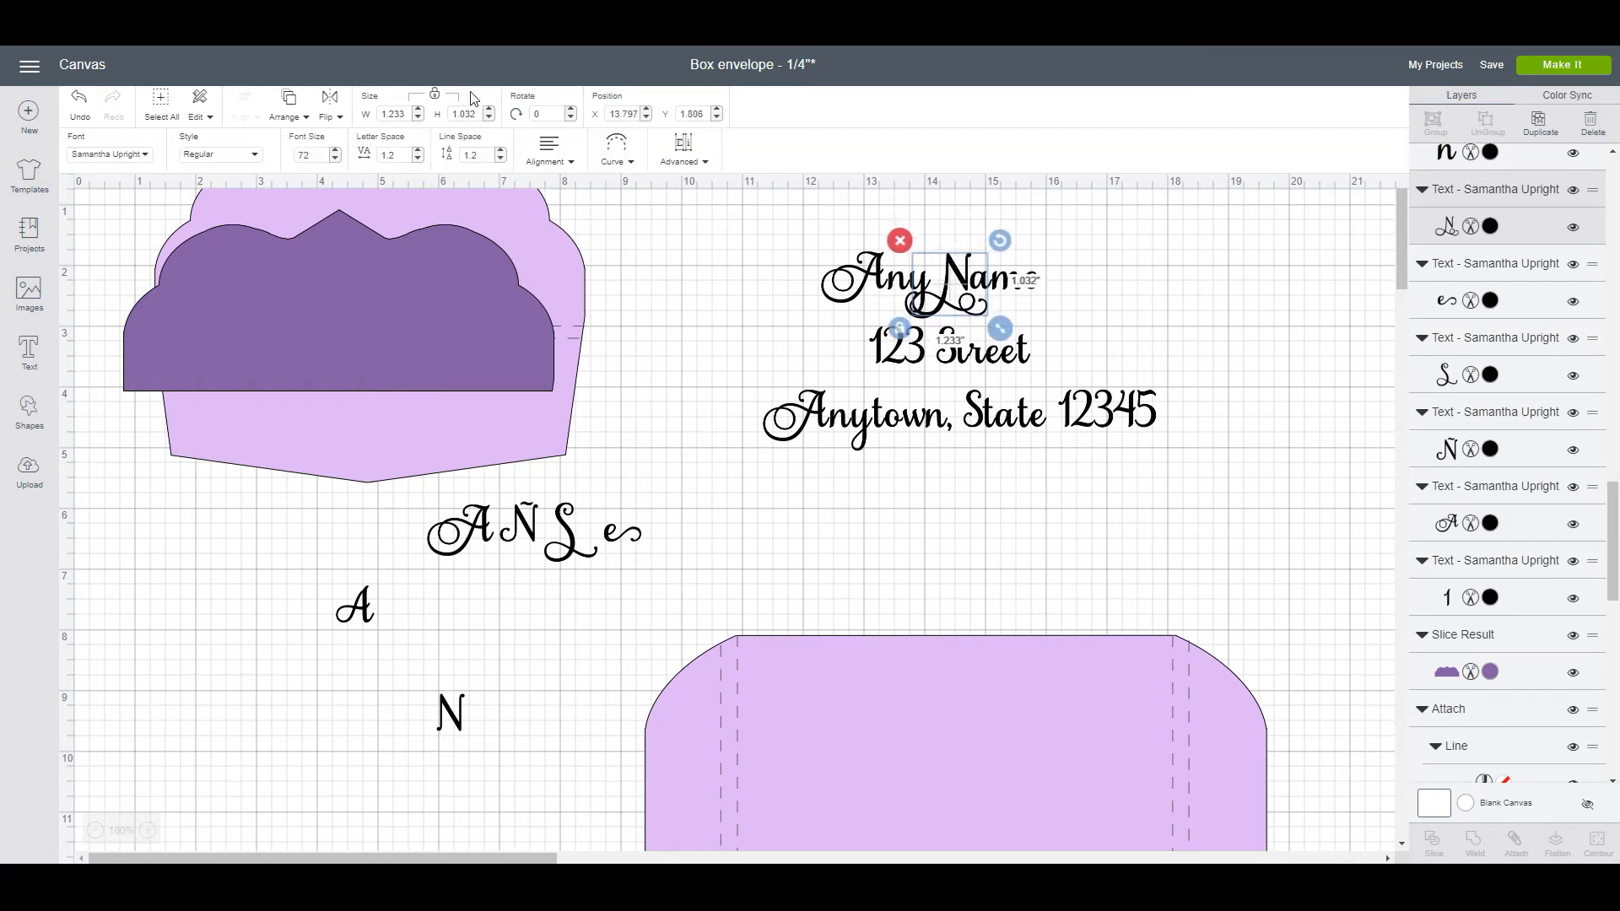
pyautogui.click(289, 114)
pyautogui.click(279, 145)
pyautogui.click(1226, 293)
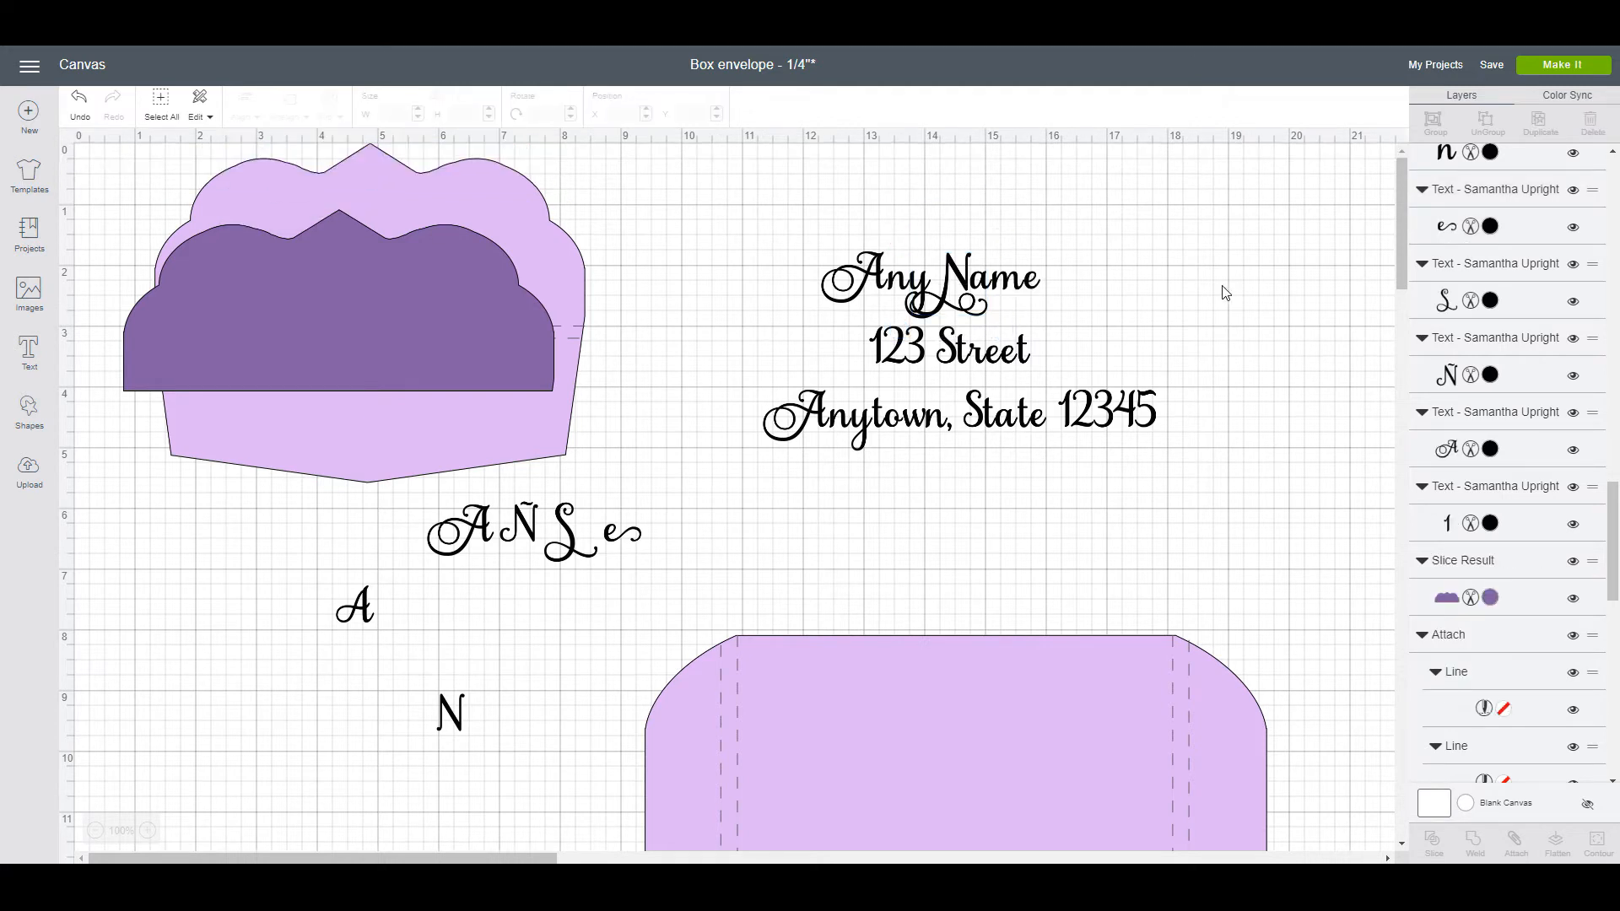
pyautogui.moveTo(970, 293); pyautogui.dragTo(615, 647)
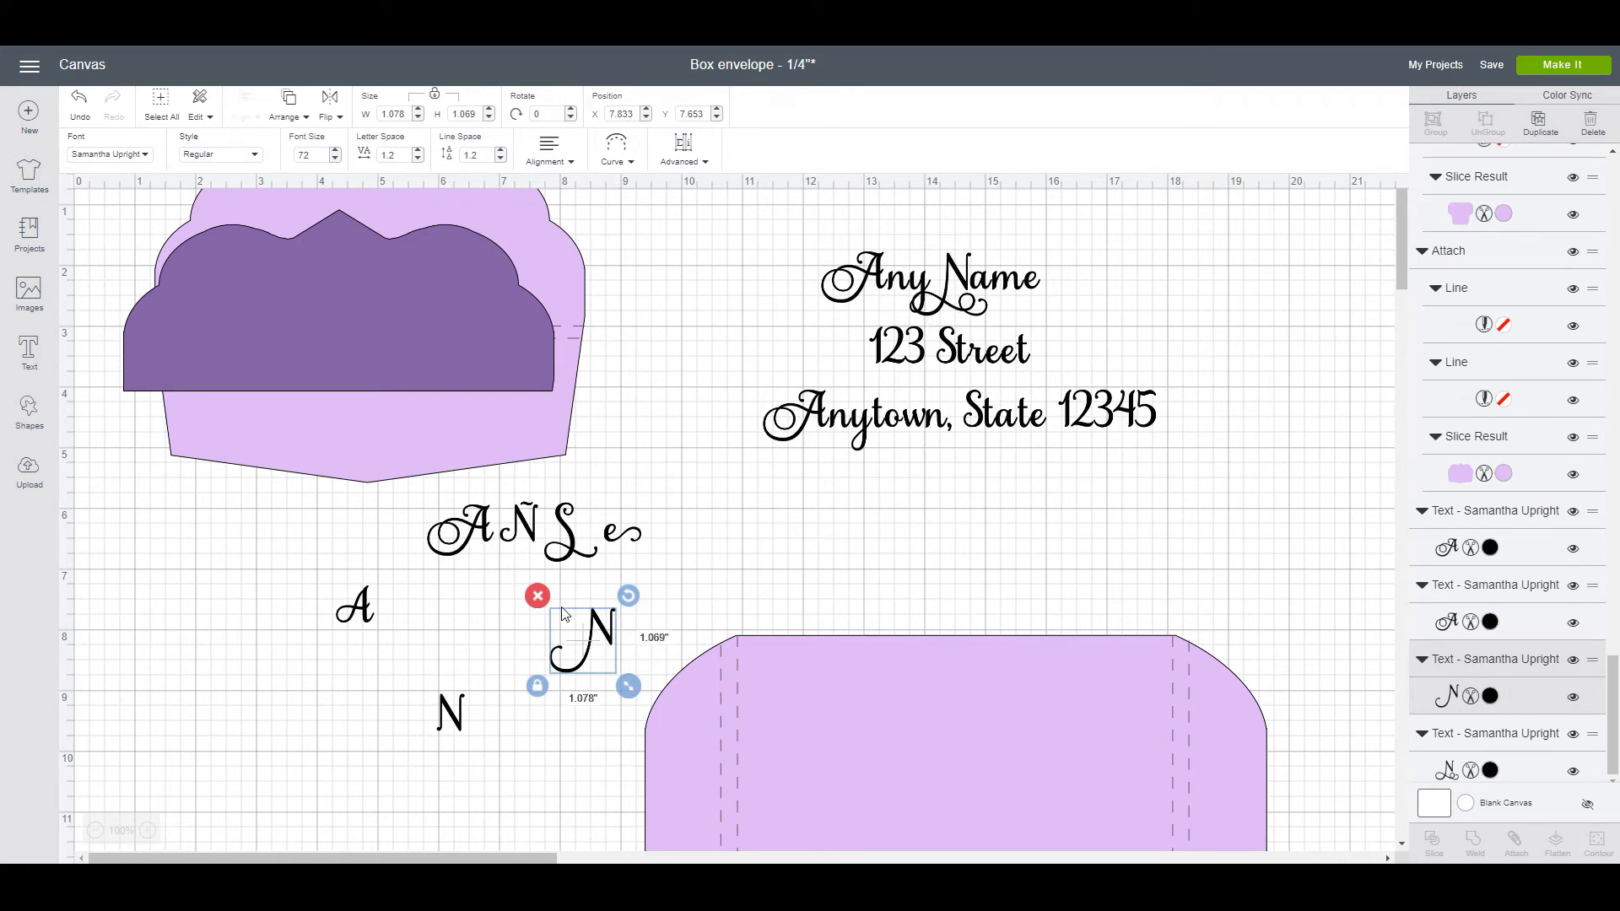
# Step: Copy the decorative e with the trailing swash from the glyph row and paste a duplicate onto the canvas
pyautogui.click(613, 544)
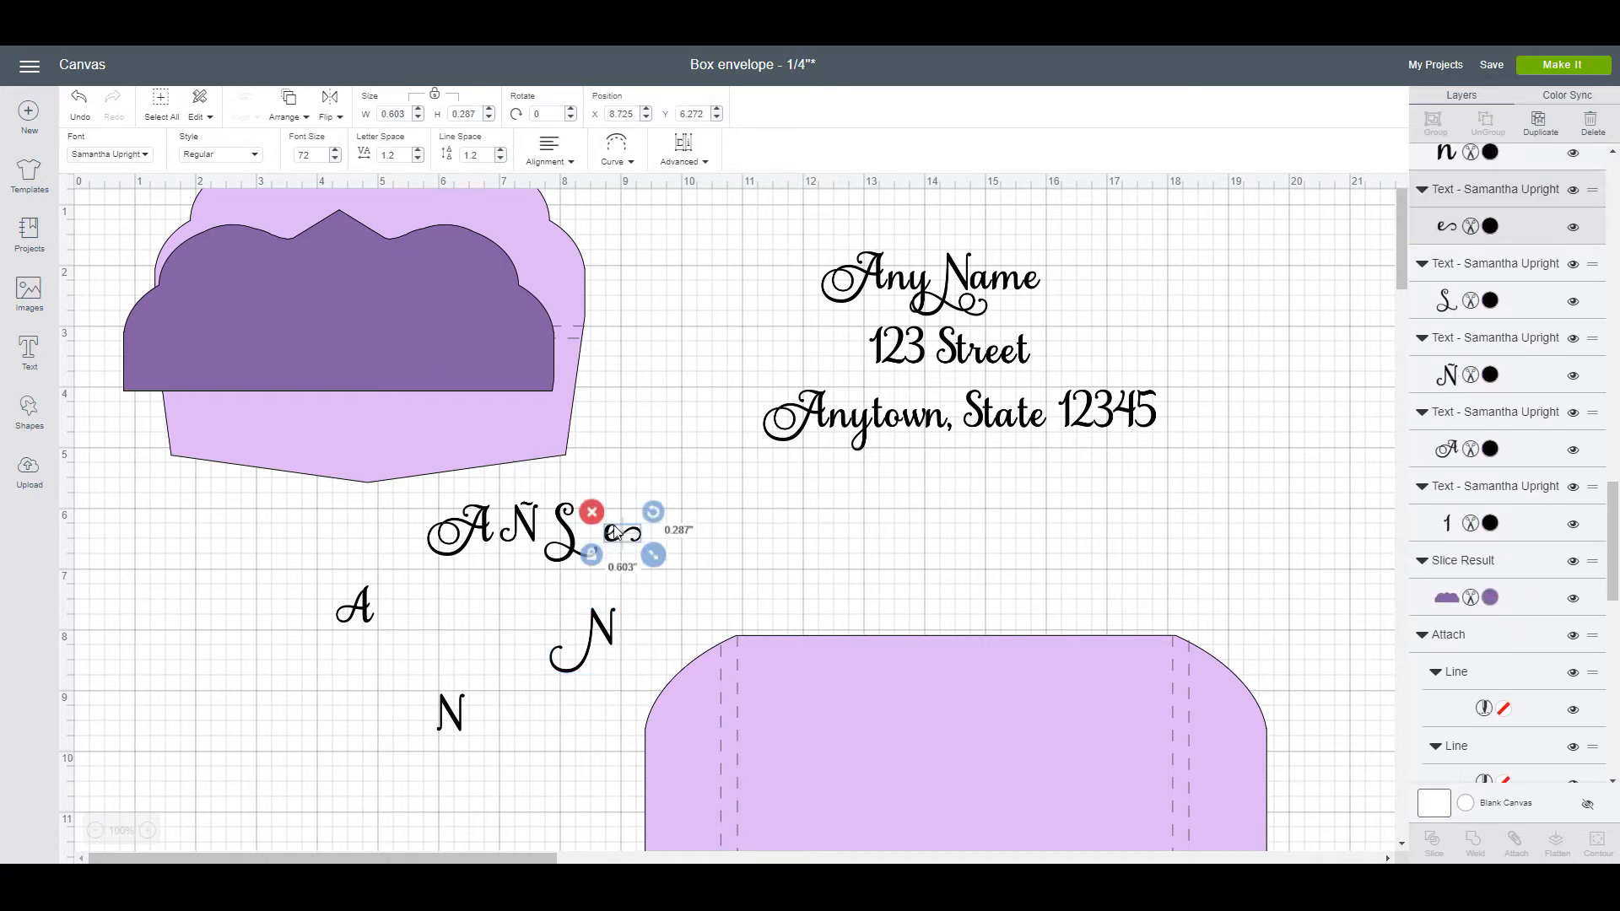
pyautogui.rightClick(616, 531)
pyautogui.click(650, 528)
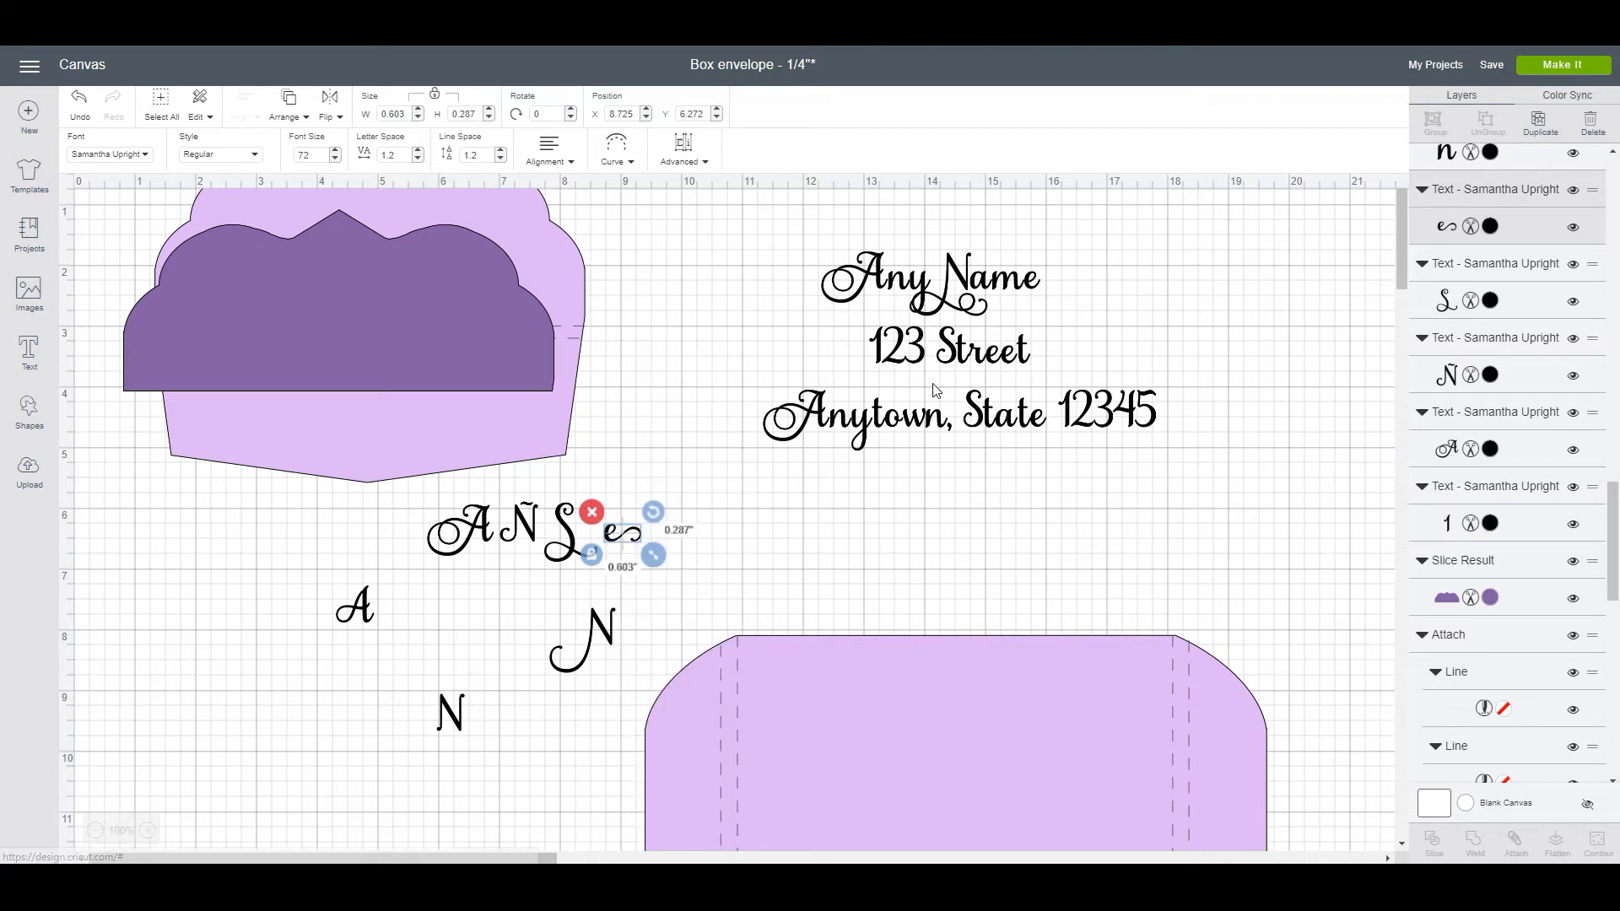
pyautogui.rightClick(684, 424)
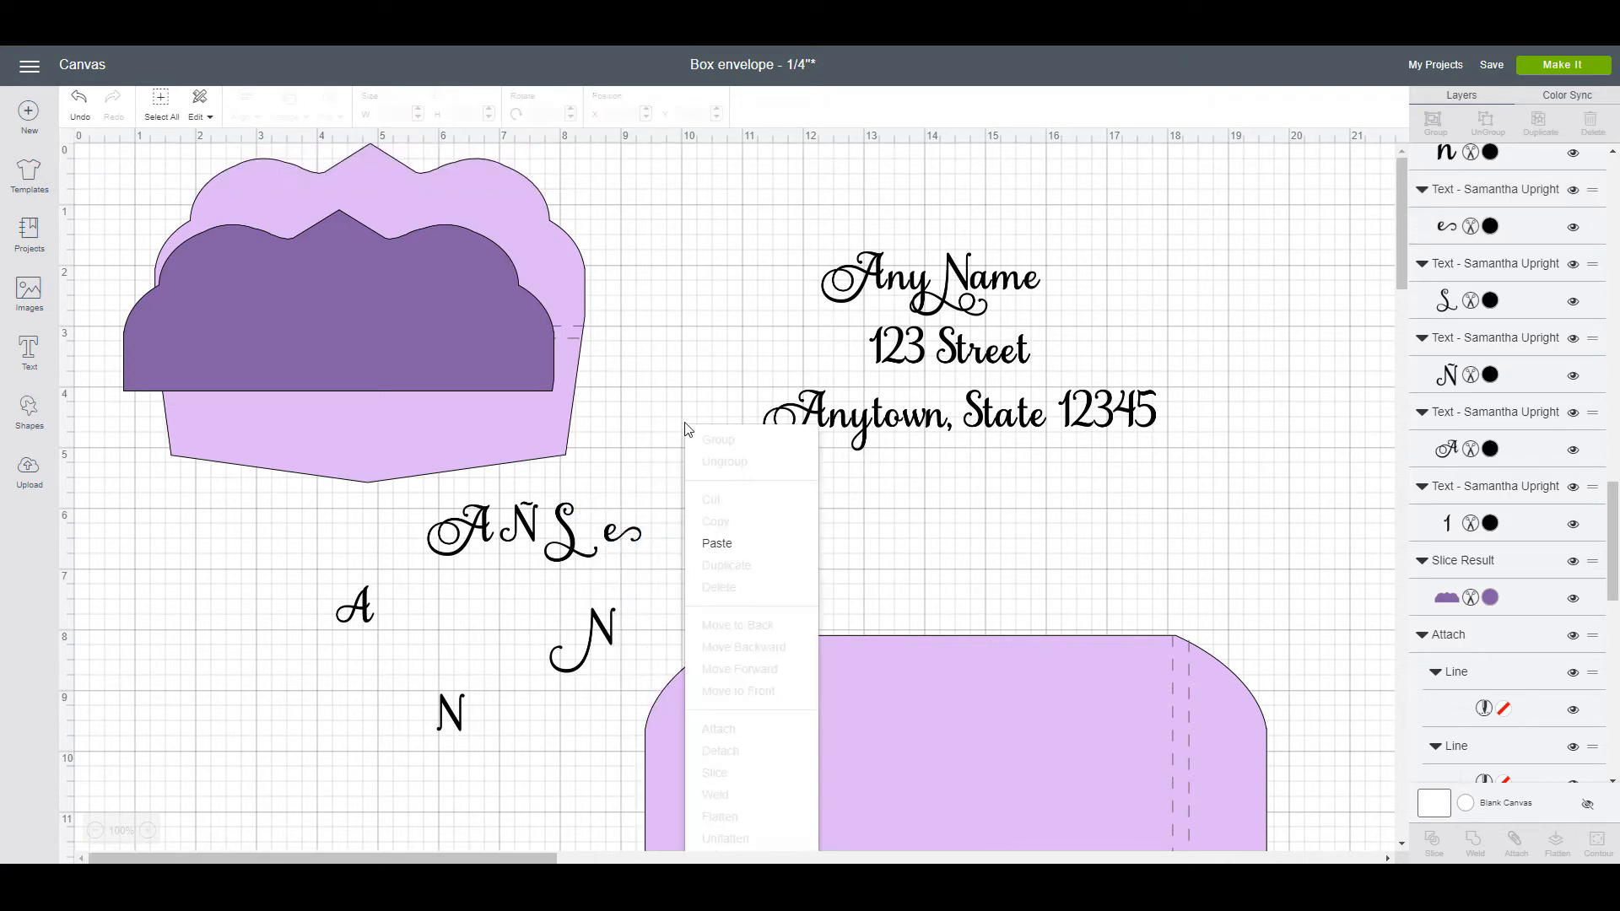
pyautogui.click(714, 550)
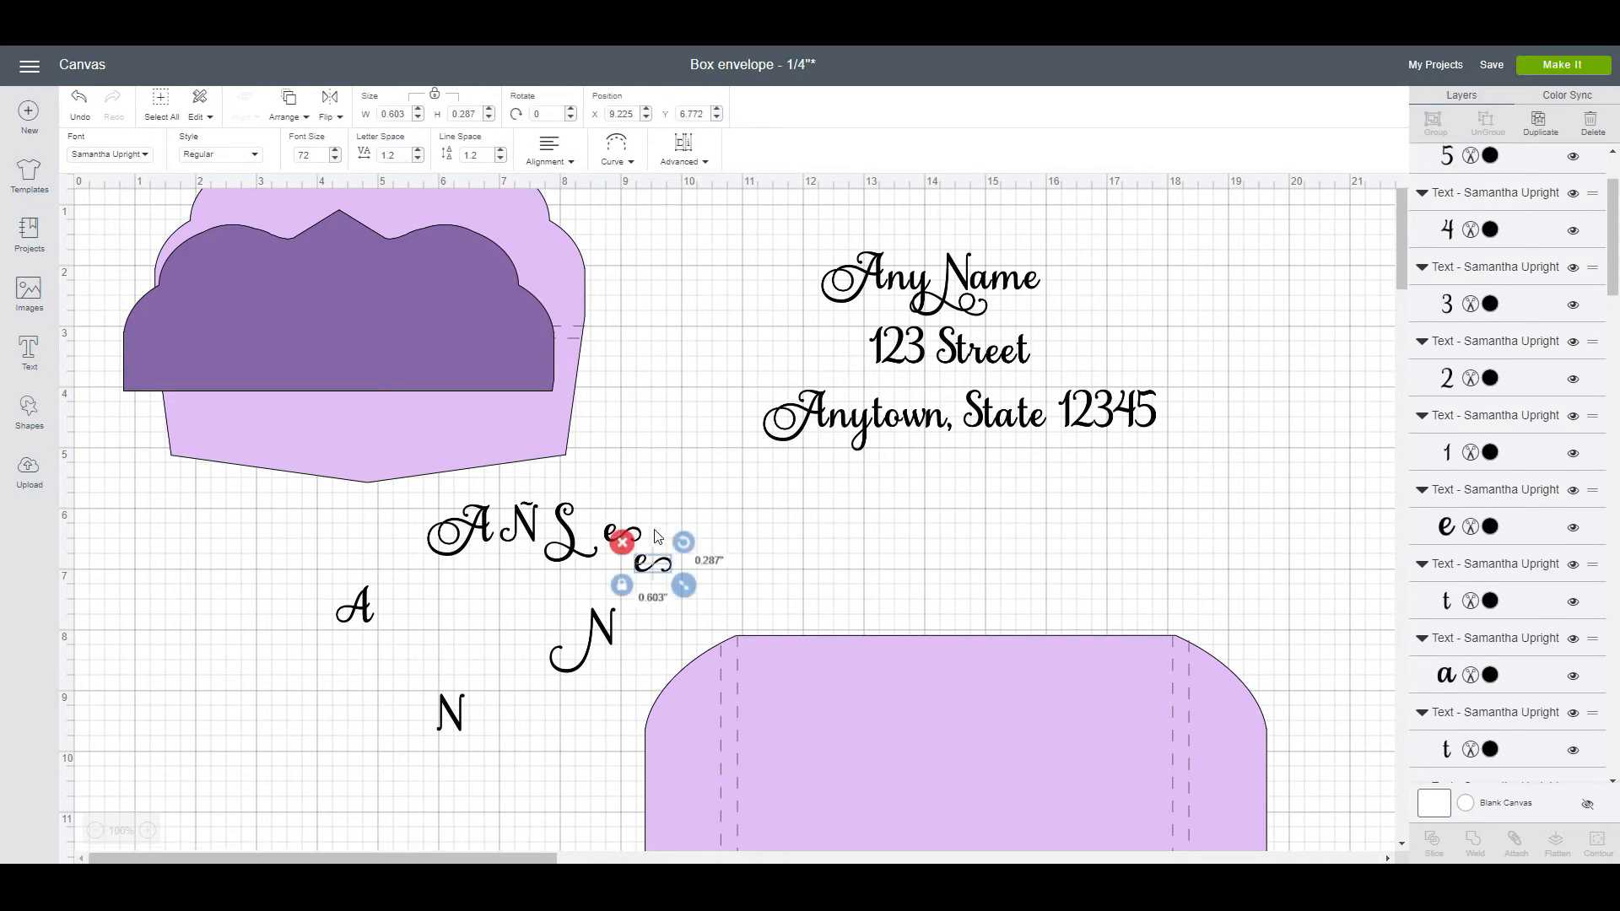
# Step: Align the pasted decorative e over the final e of "Name" at about X 15.66, Y 2.12 and send it to the back
pyautogui.moveTo(675, 555); pyautogui.dragTo(1042, 287)
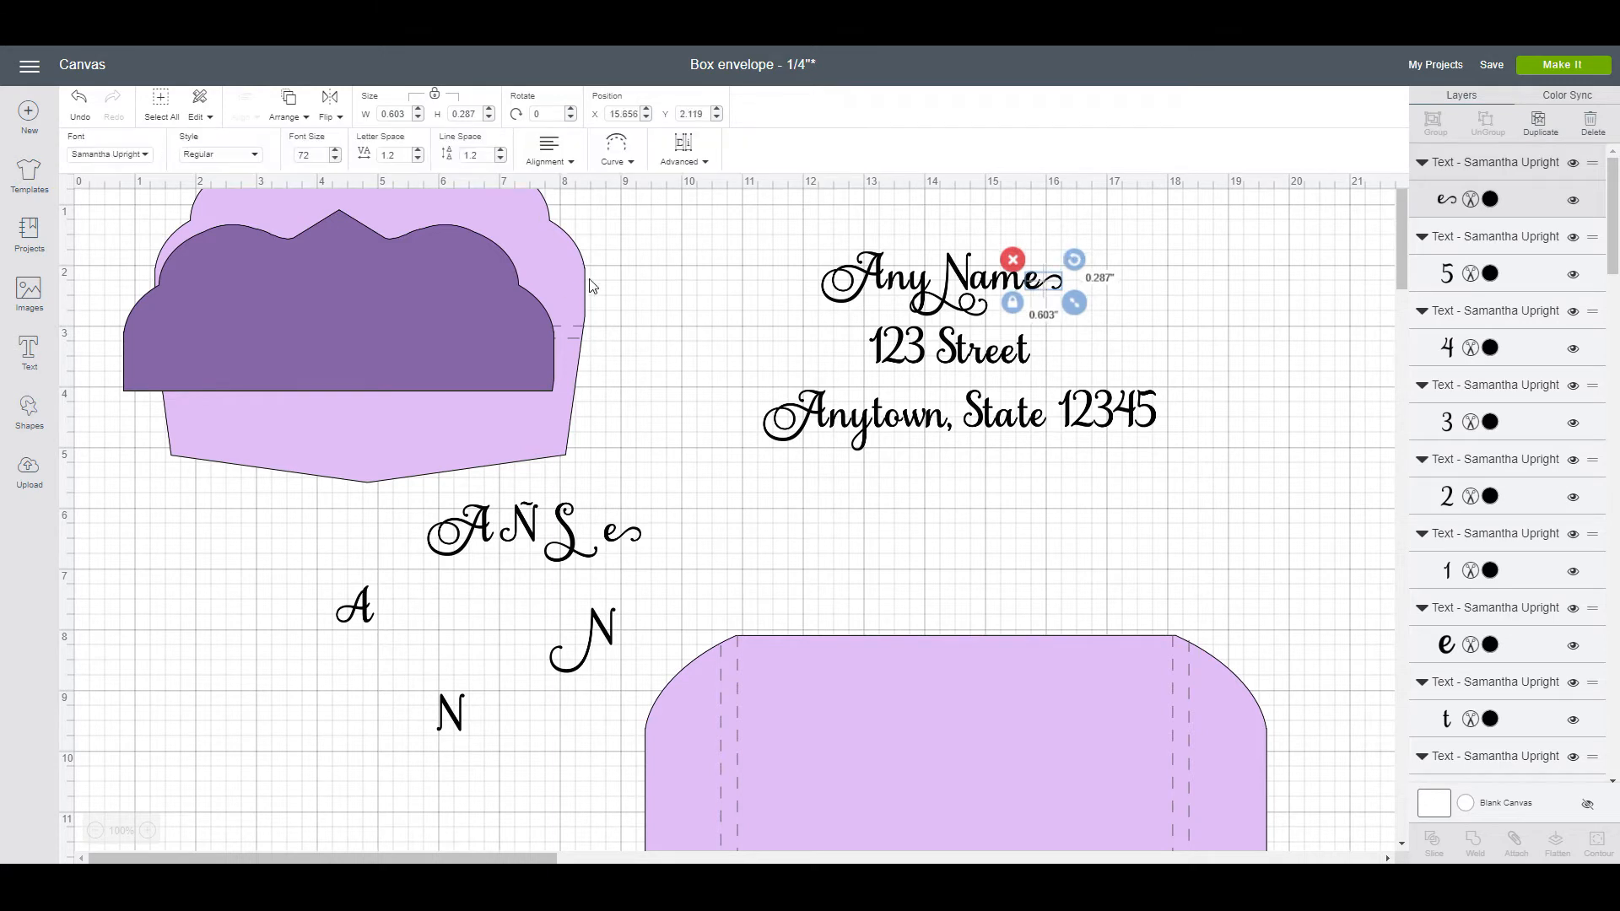
pyautogui.click(289, 108)
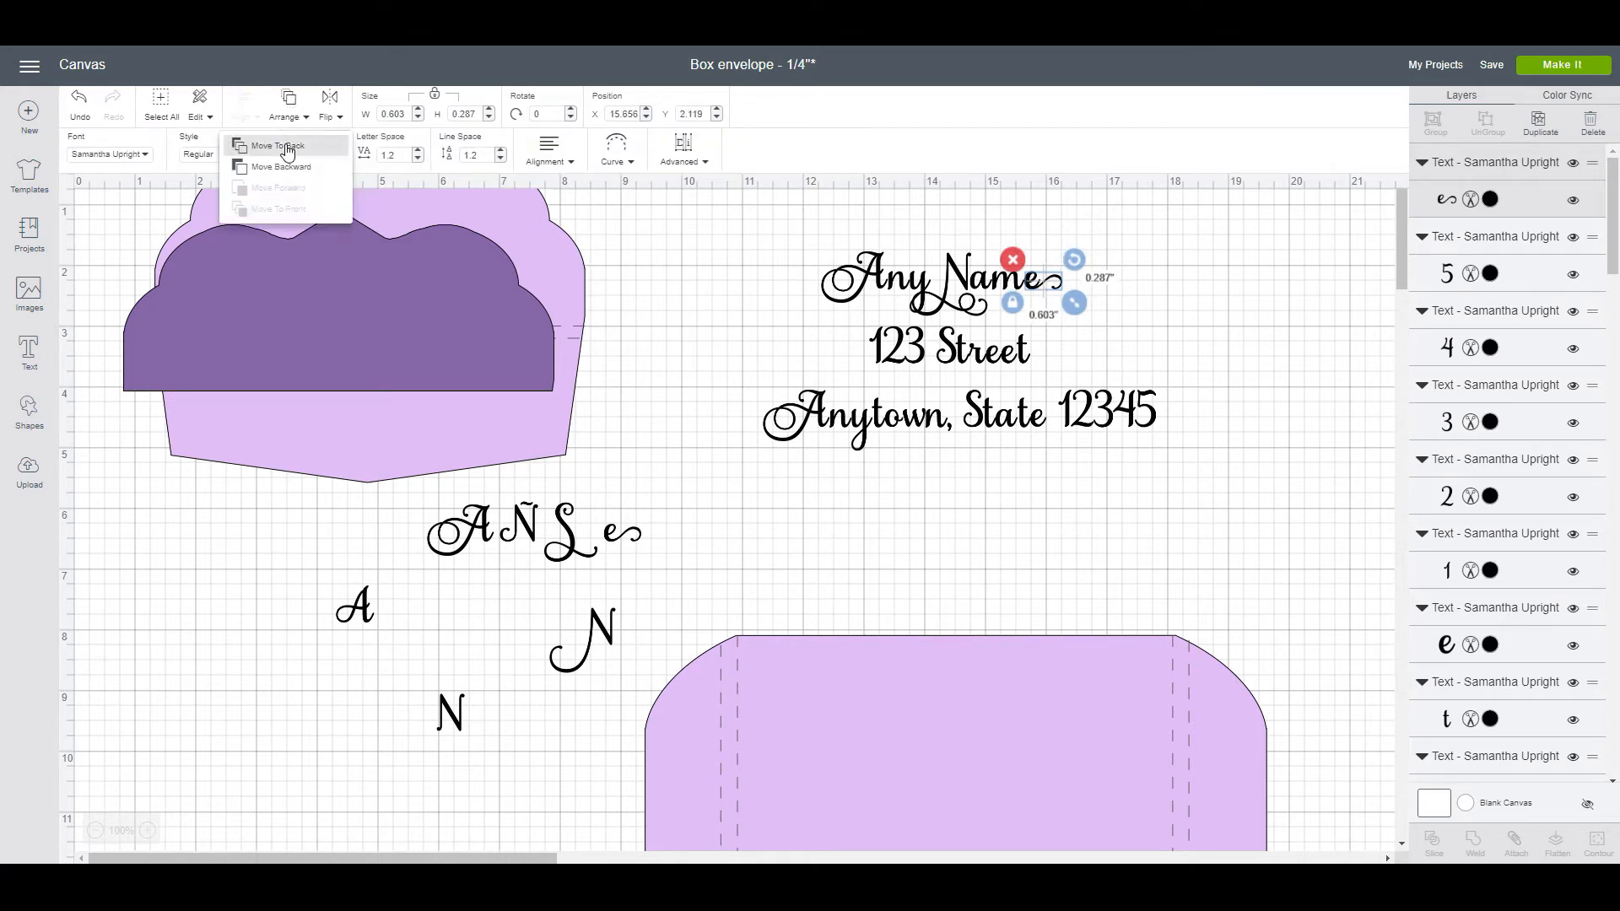
pyautogui.click(287, 148)
pyautogui.click(1206, 456)
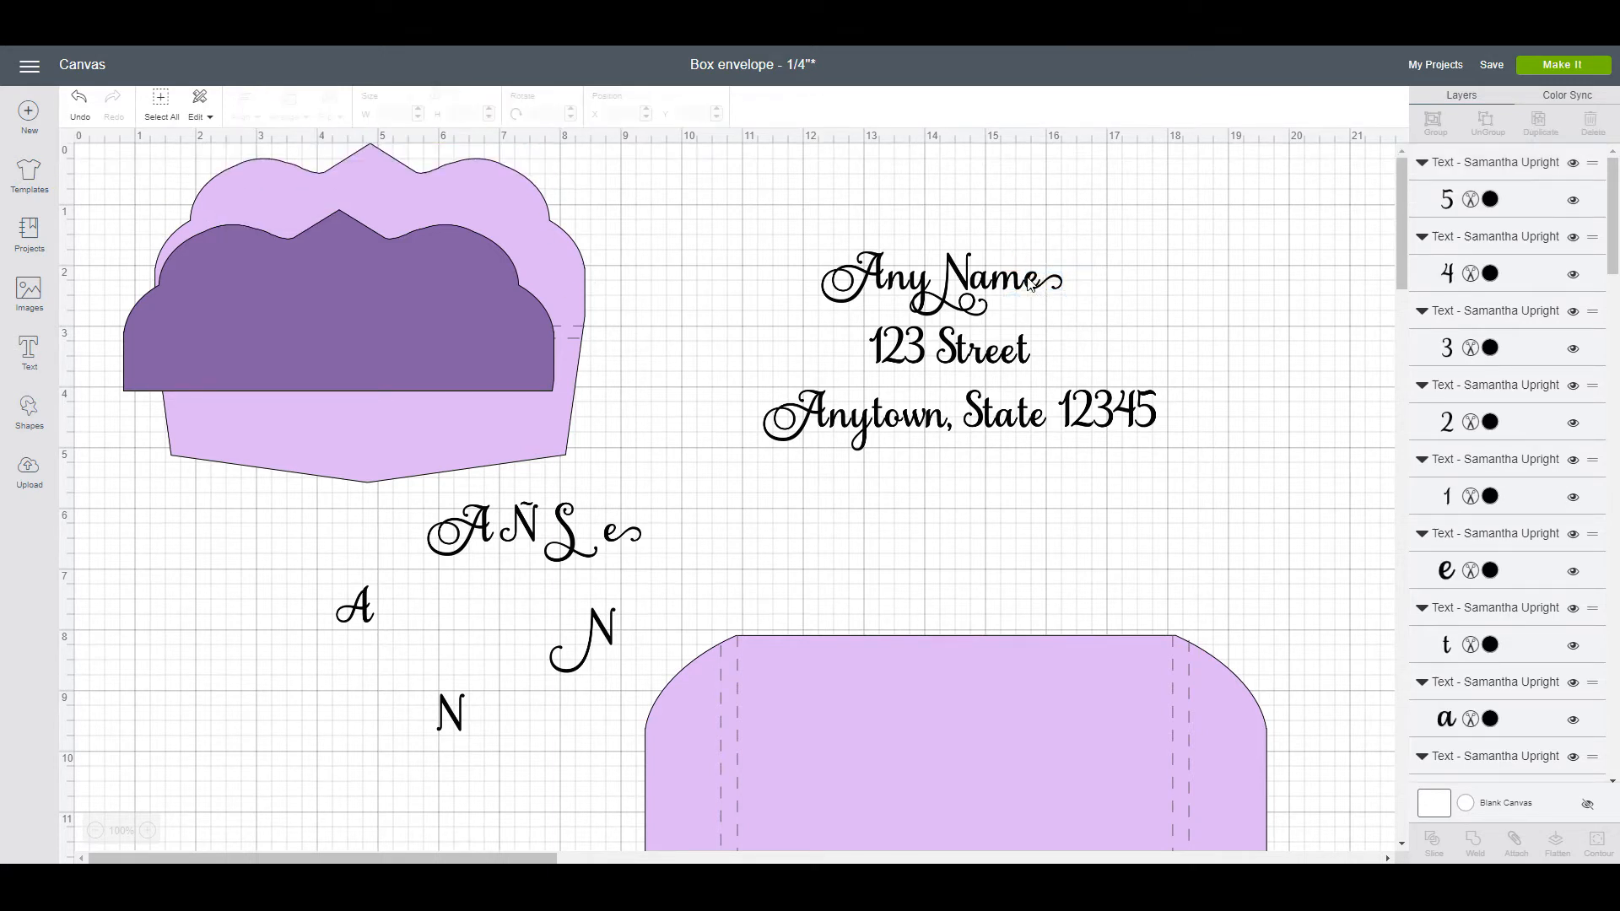
# Step: Pull the plain e out of "Name" into empty space below the address at about X 11.41, Y 5.54
pyautogui.hotkey('ctrl', 'z')
pyautogui.hotkey('ctrl', 'z')
pyautogui.hotkey('ctrl', 'z')
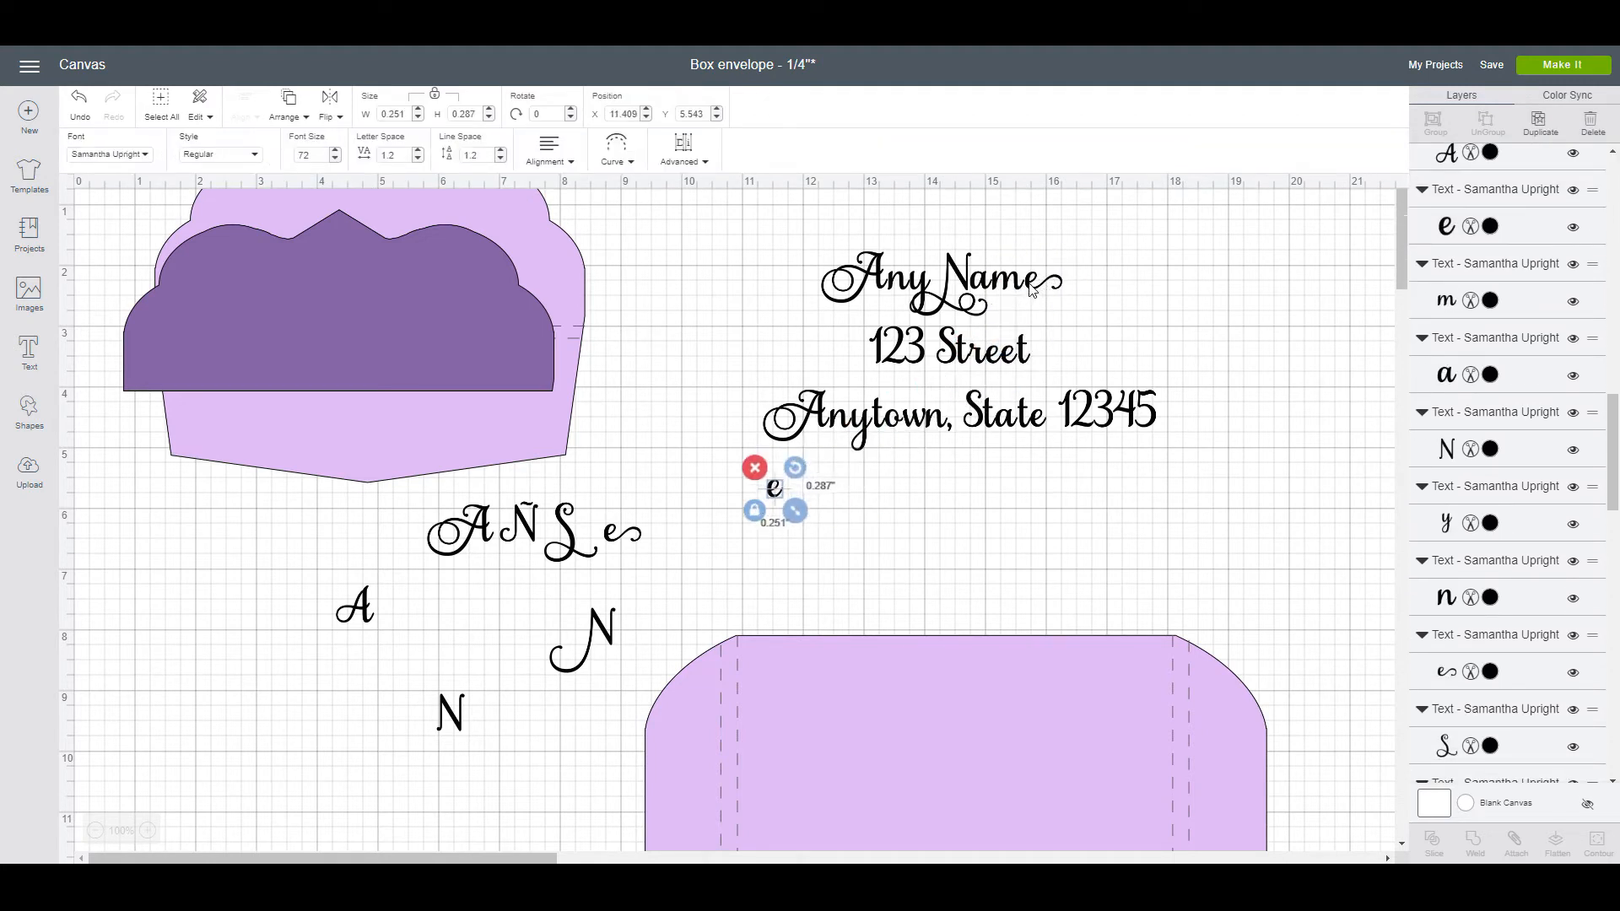
# Step: Fine-tune the decorative e at the end of "Name", setting its X position to 15.62
pyautogui.click(1030, 291)
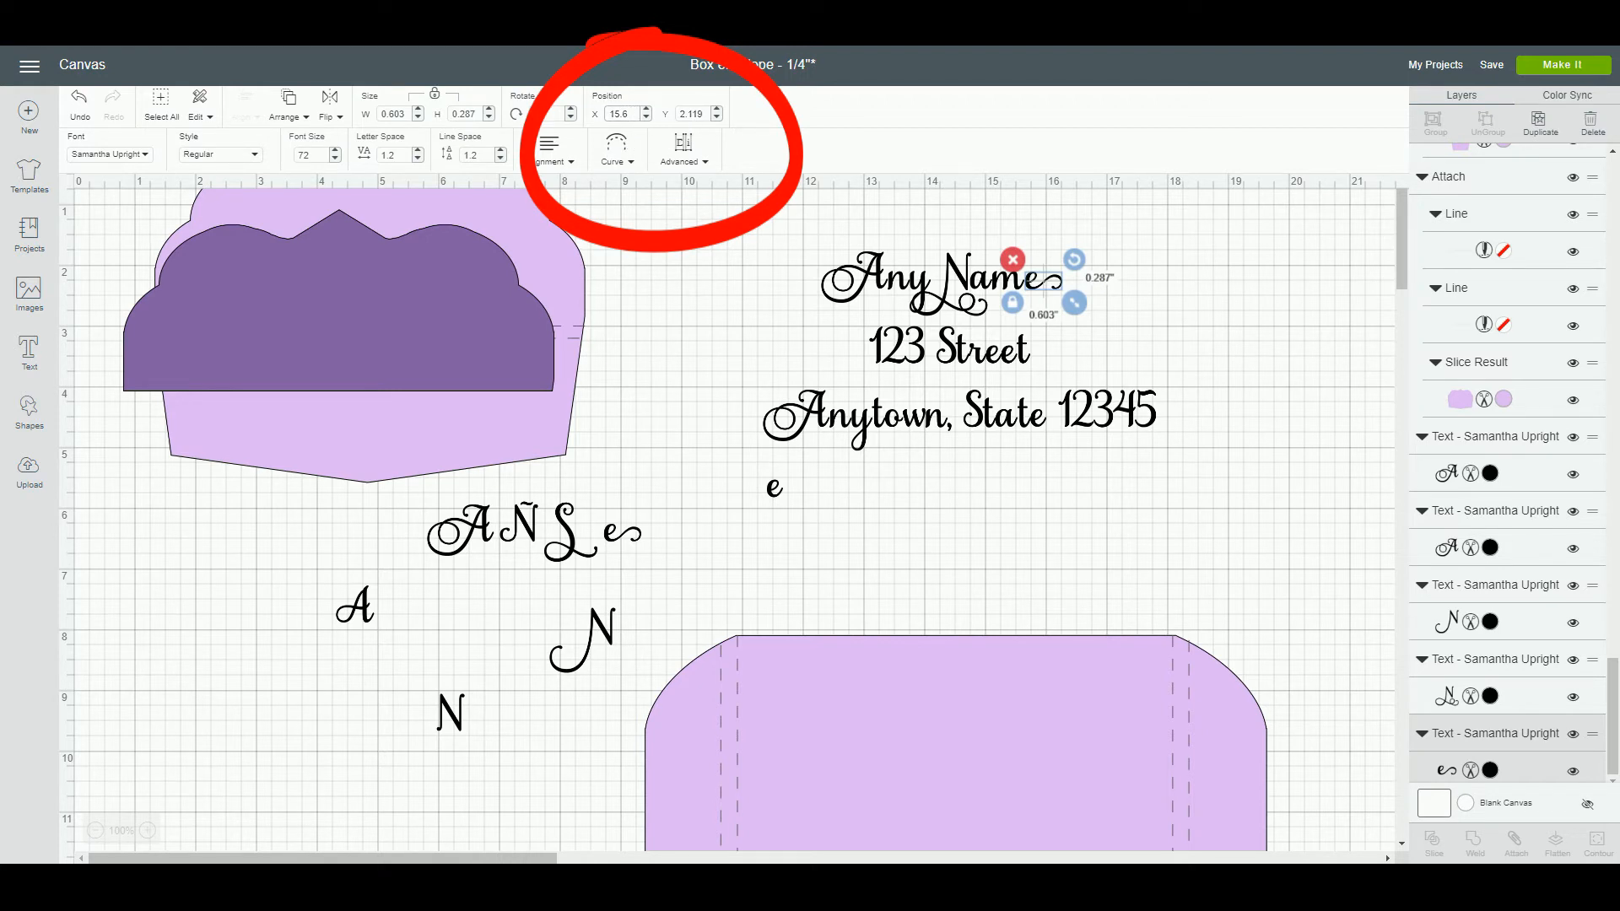
pyautogui.press('Return')
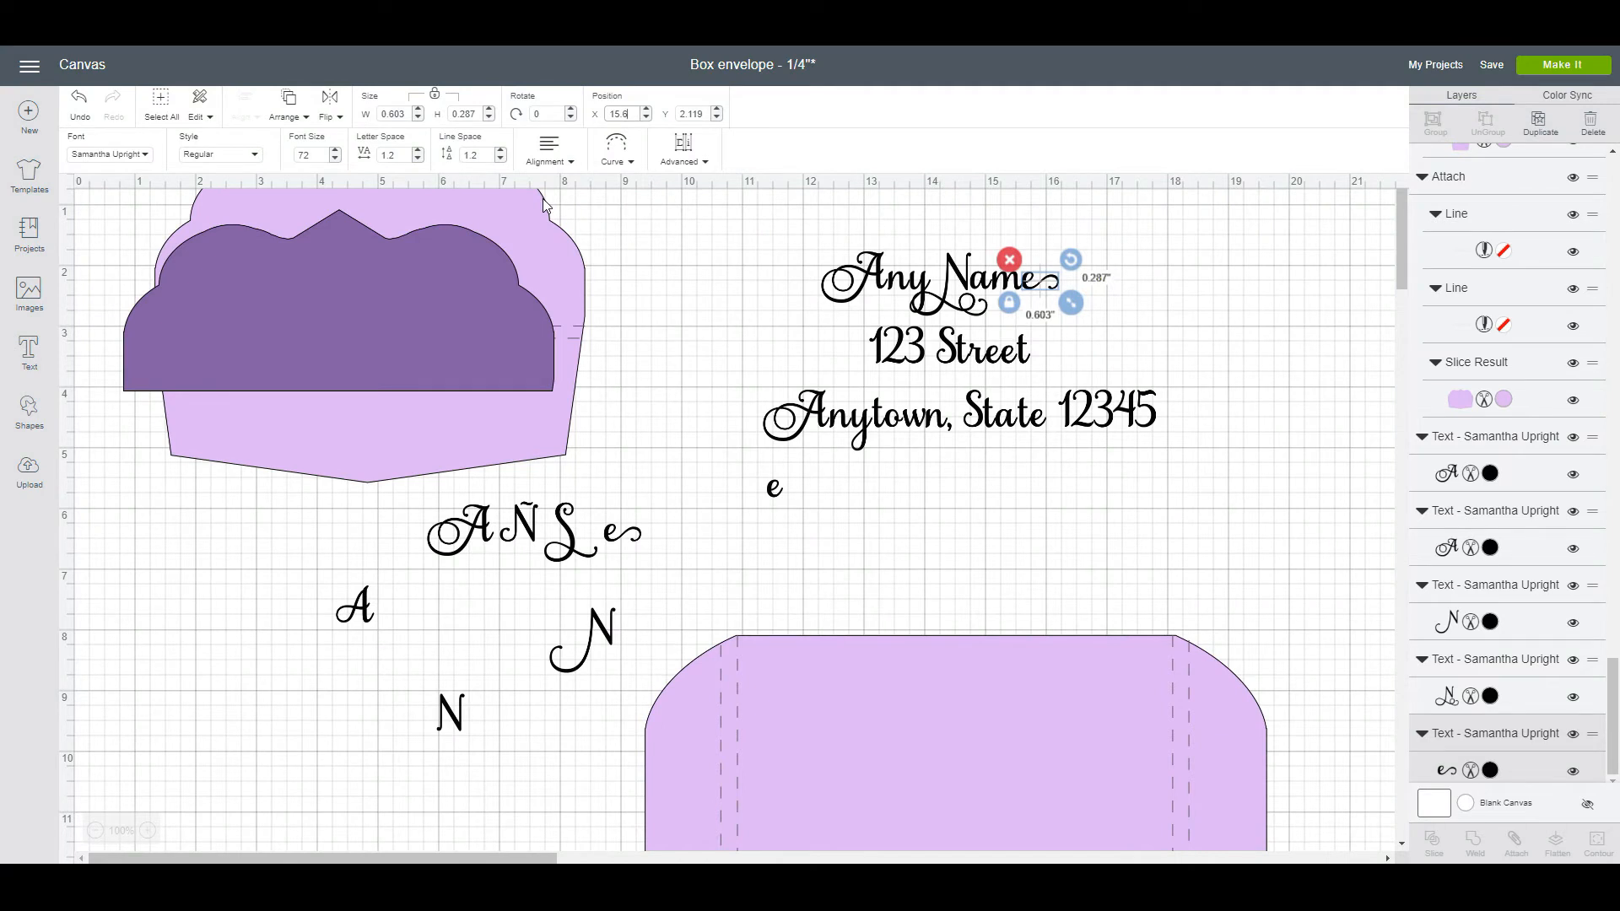
pyautogui.write('5')
pyautogui.press('Return')
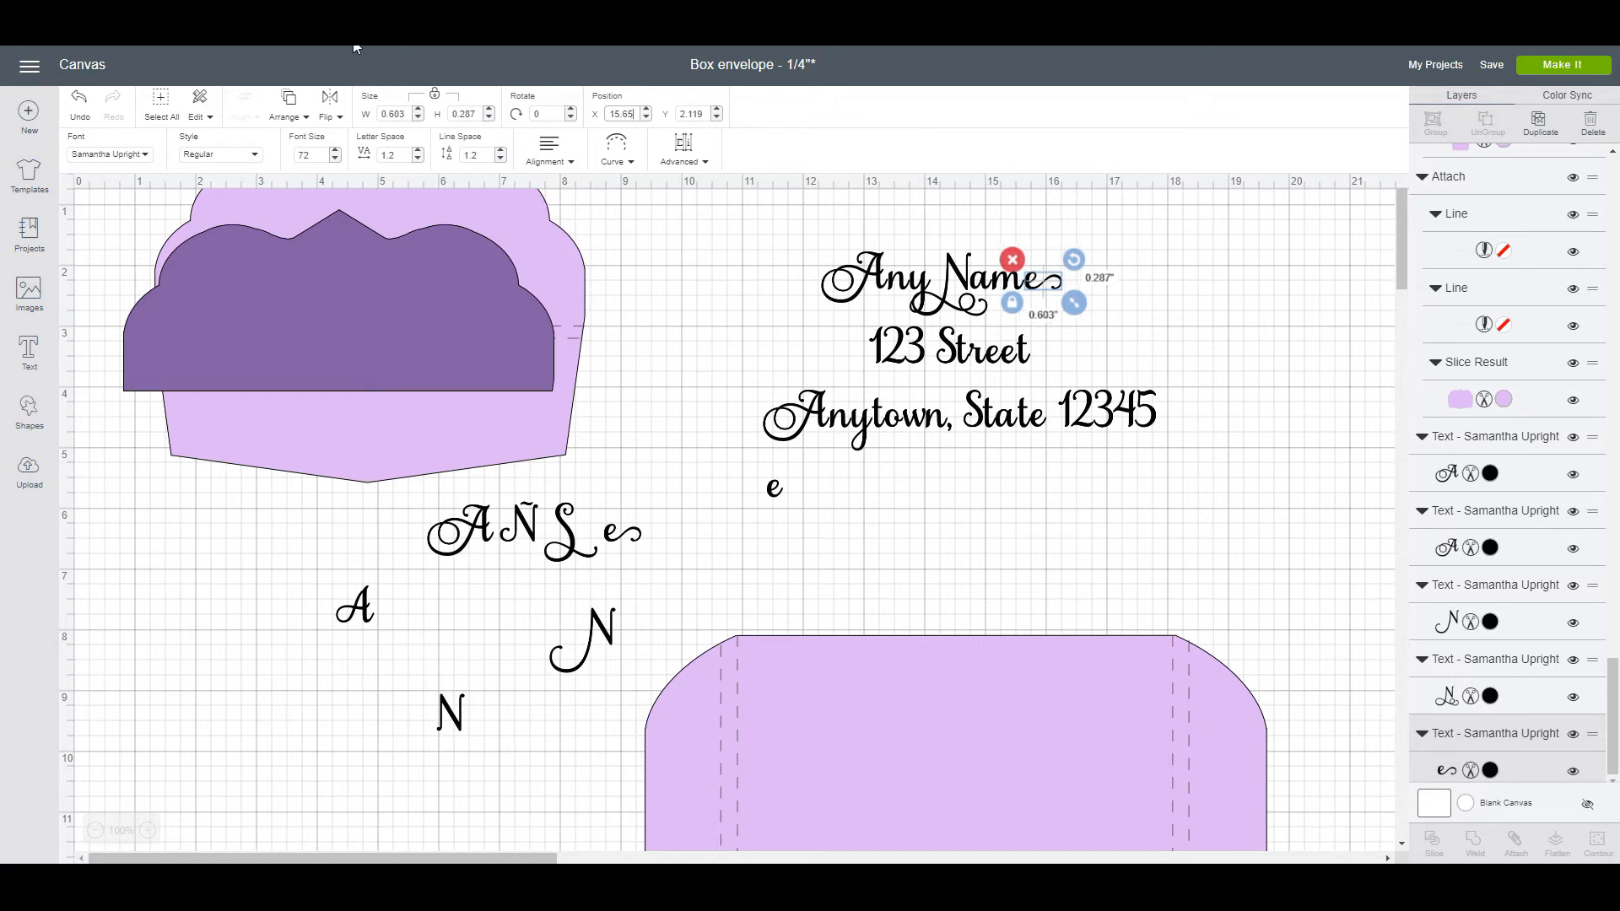
pyautogui.write('3')
pyautogui.press('Return')
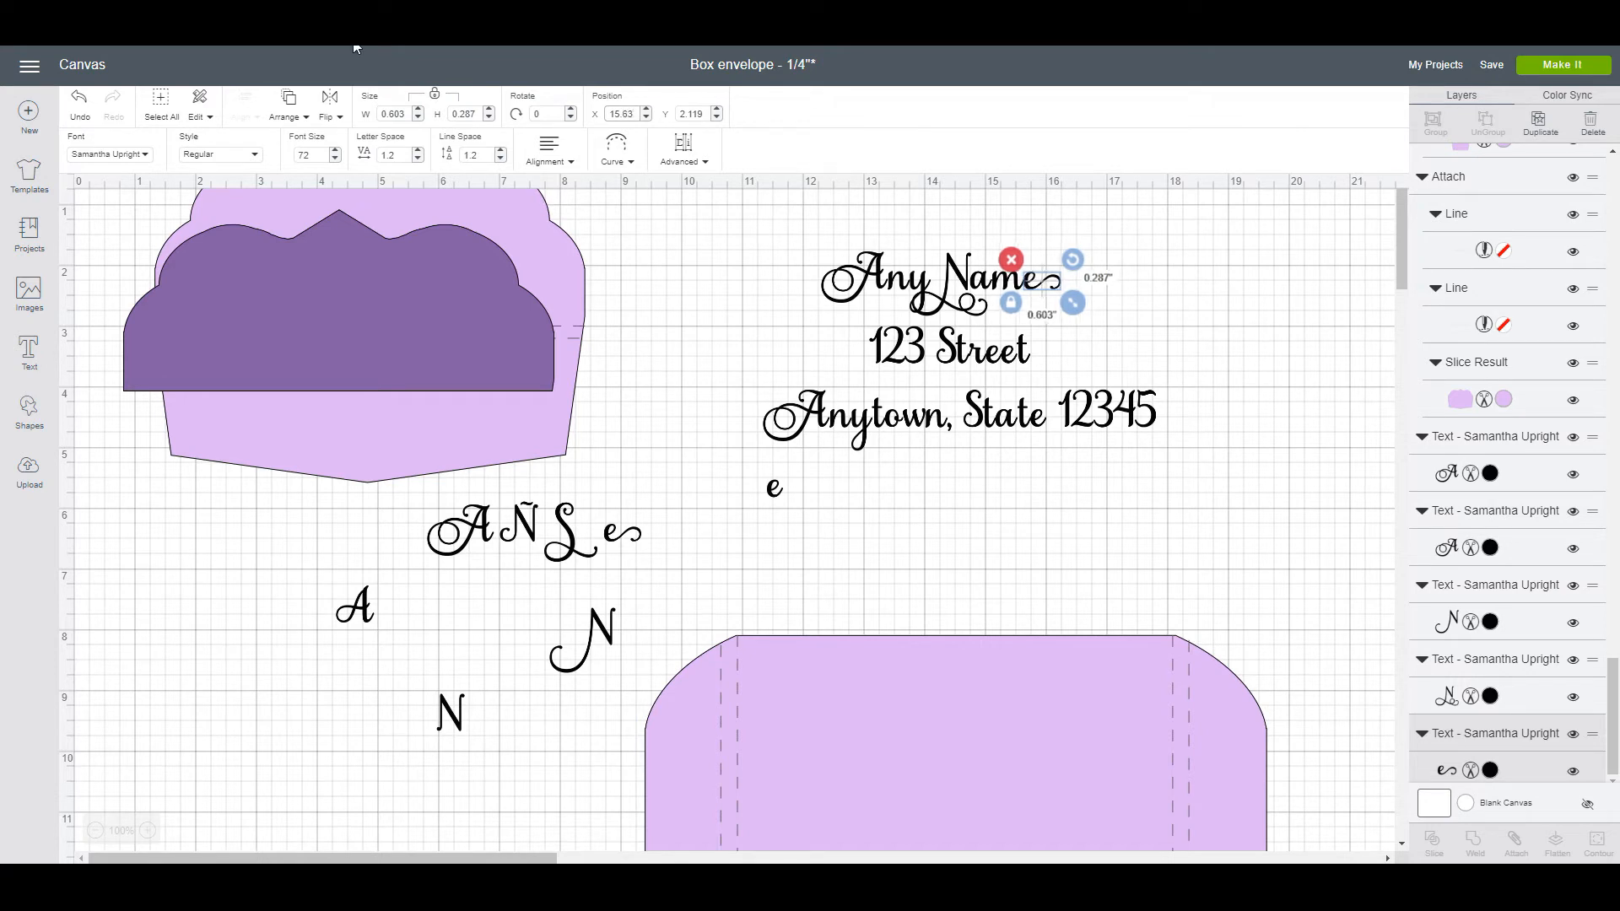
pyautogui.press('BackSpace')
pyautogui.write('2')
pyautogui.press('Return')
pyautogui.click(1059, 548)
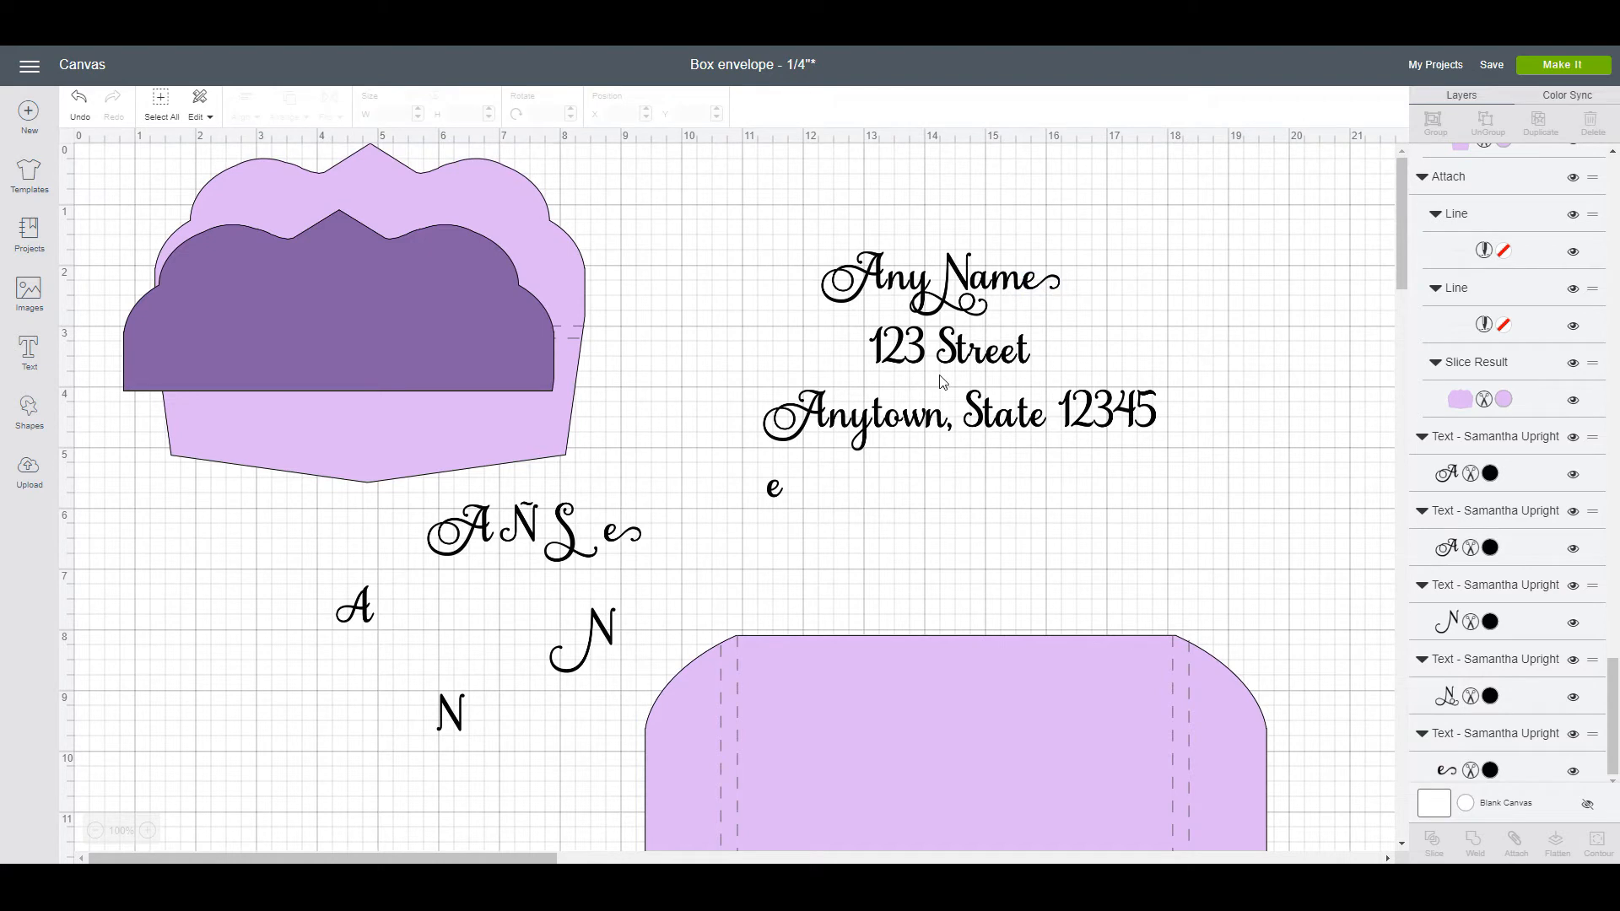
# Step: Set the X position of the a in "Name" to 14.78 and of the n in "Any" to 13.45
pyautogui.click(984, 295)
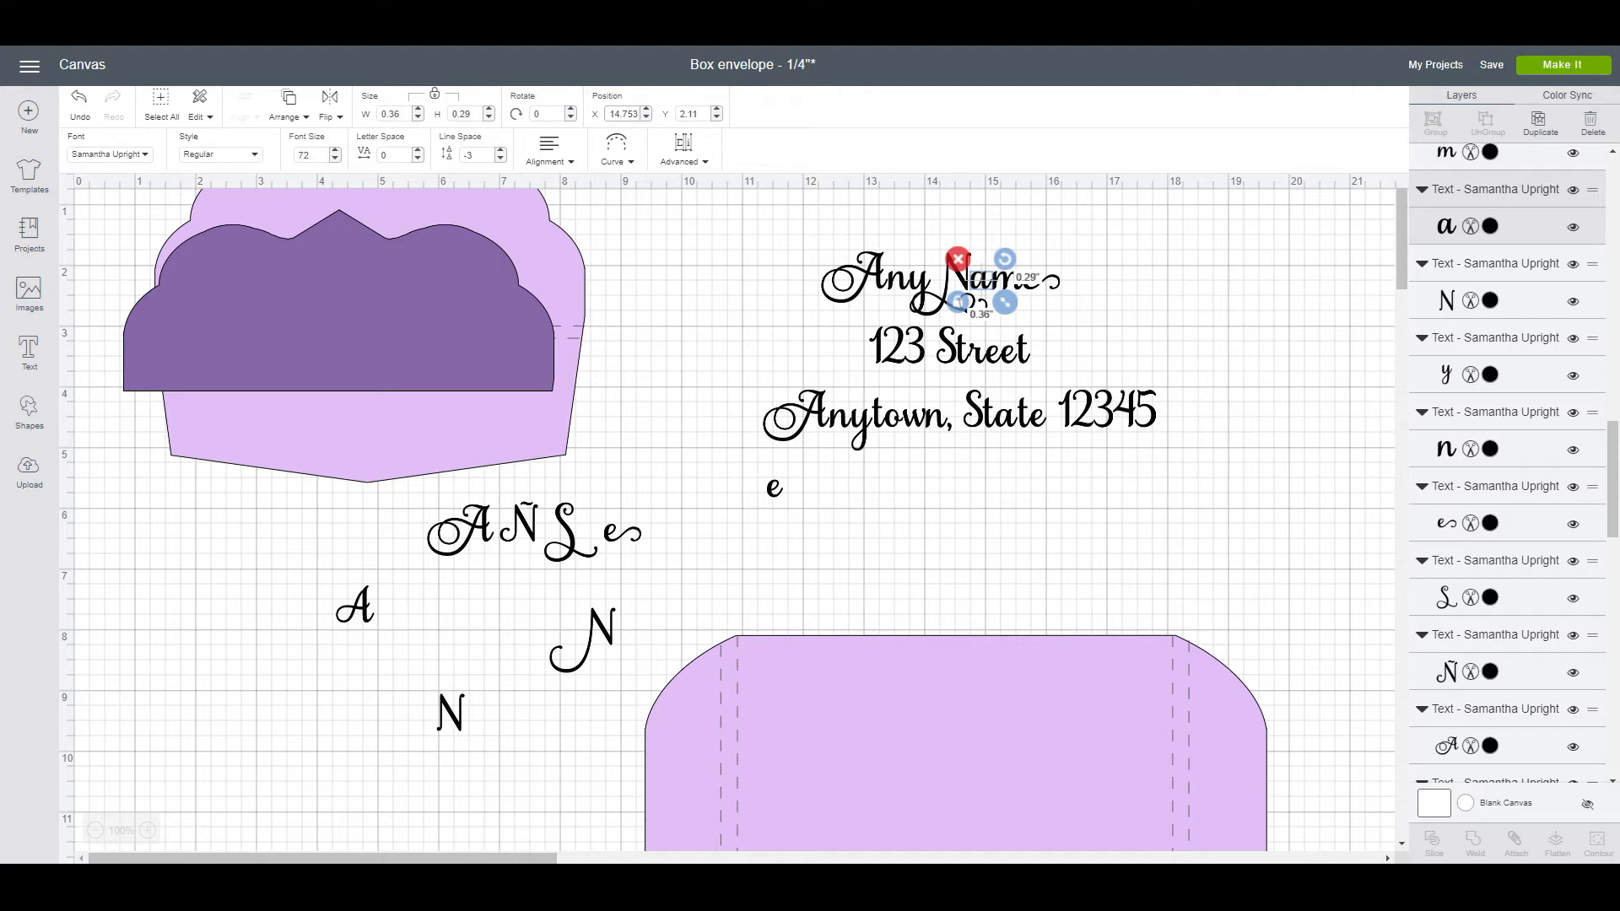
pyautogui.write('78')
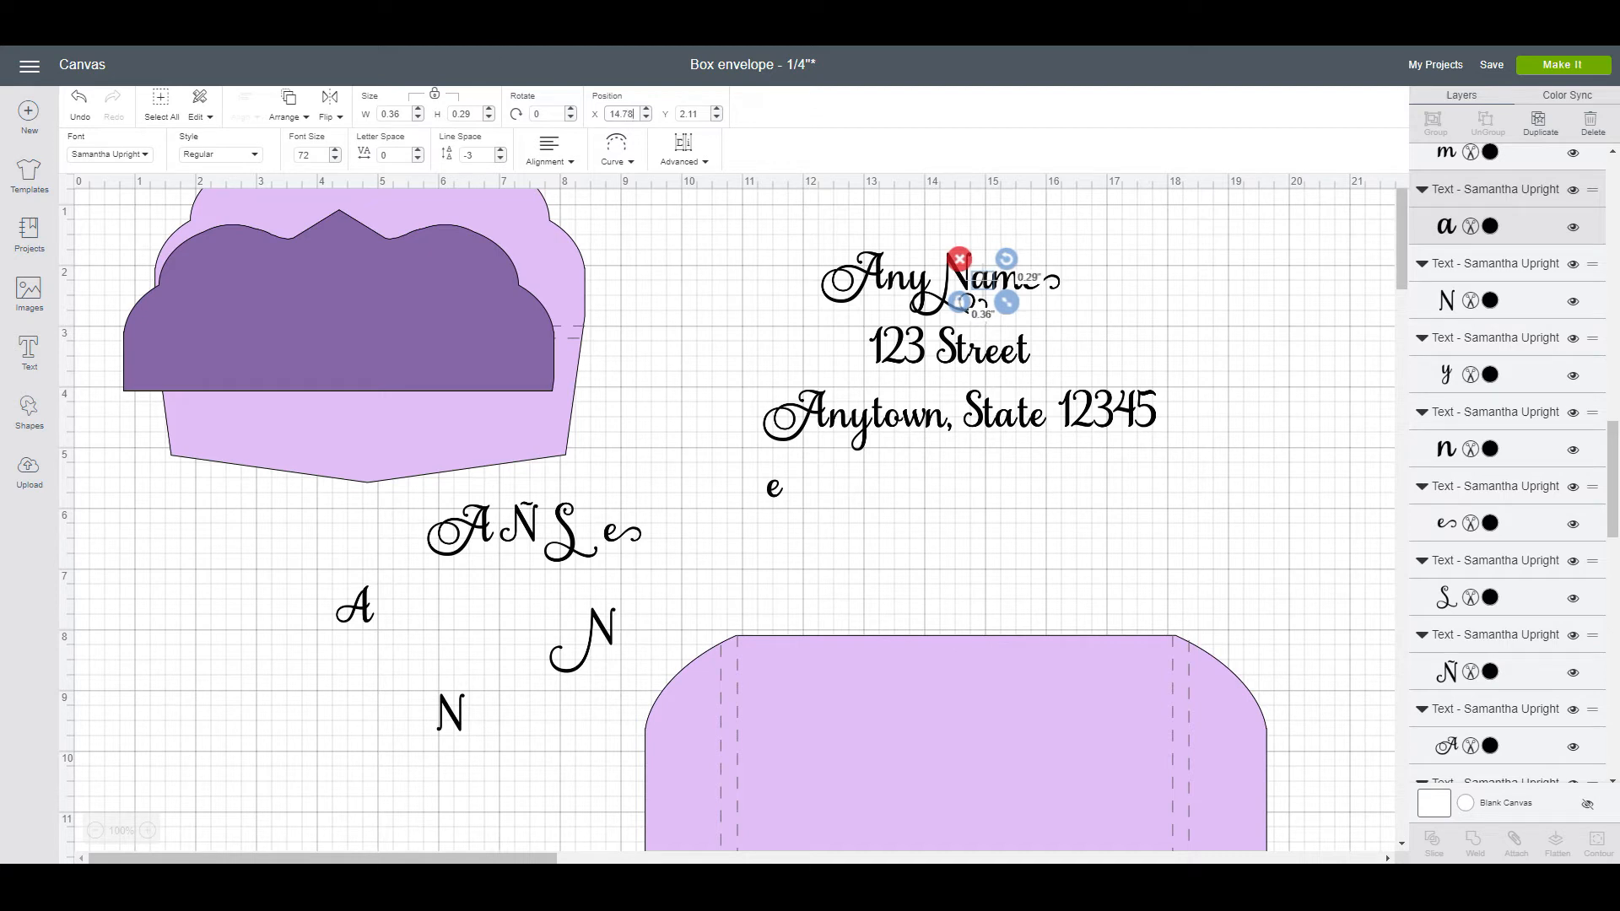
pyautogui.click(1139, 264)
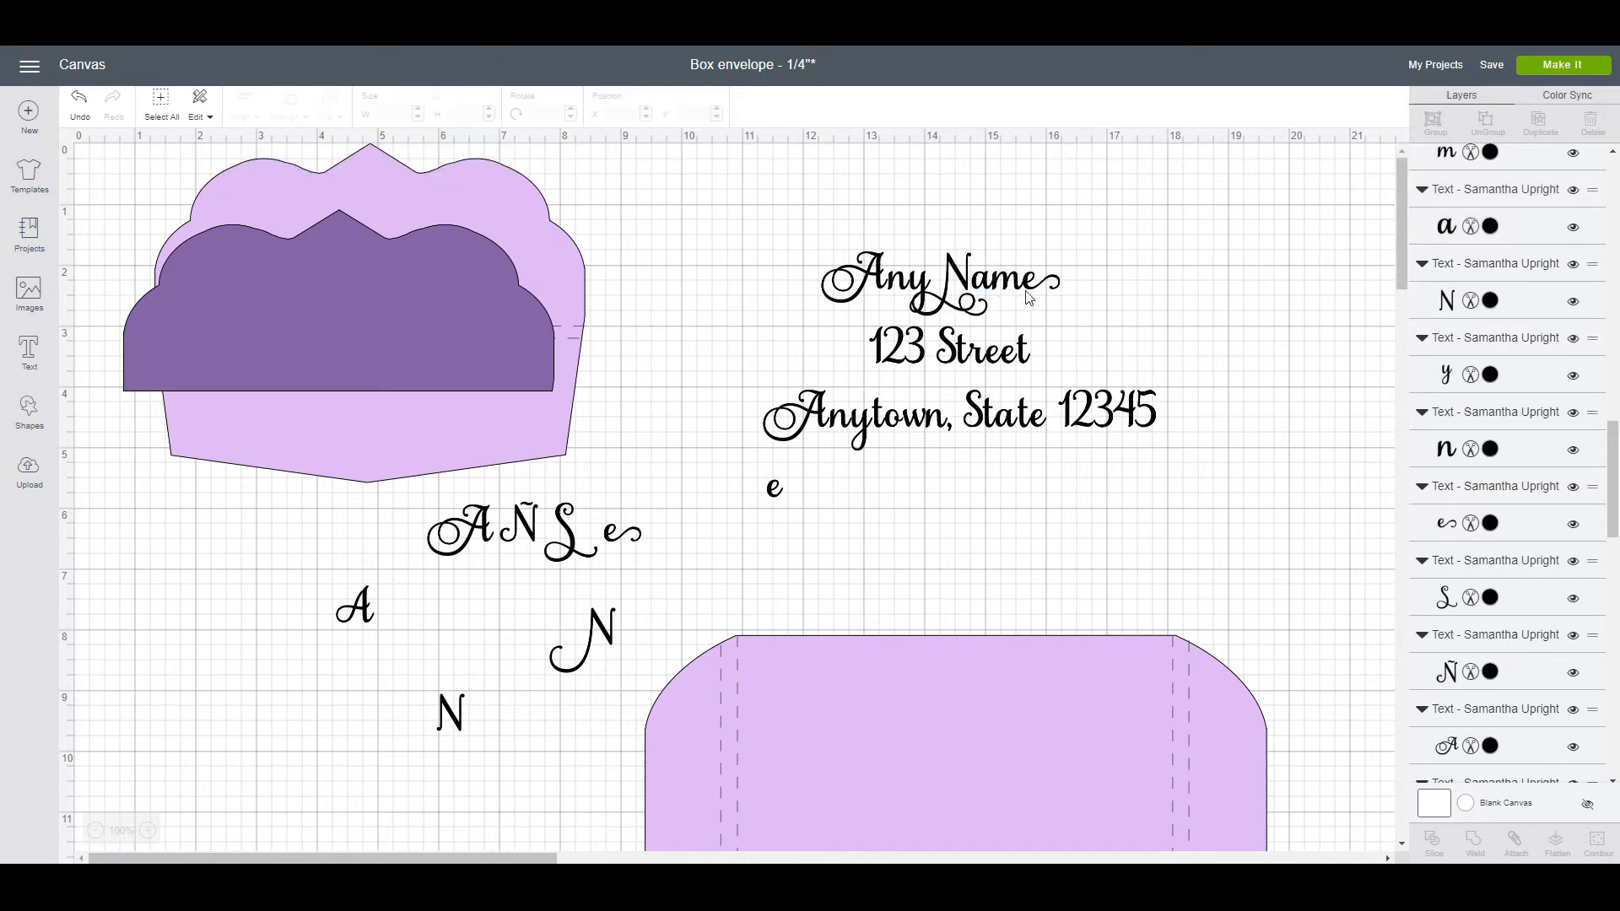
pyautogui.click(897, 288)
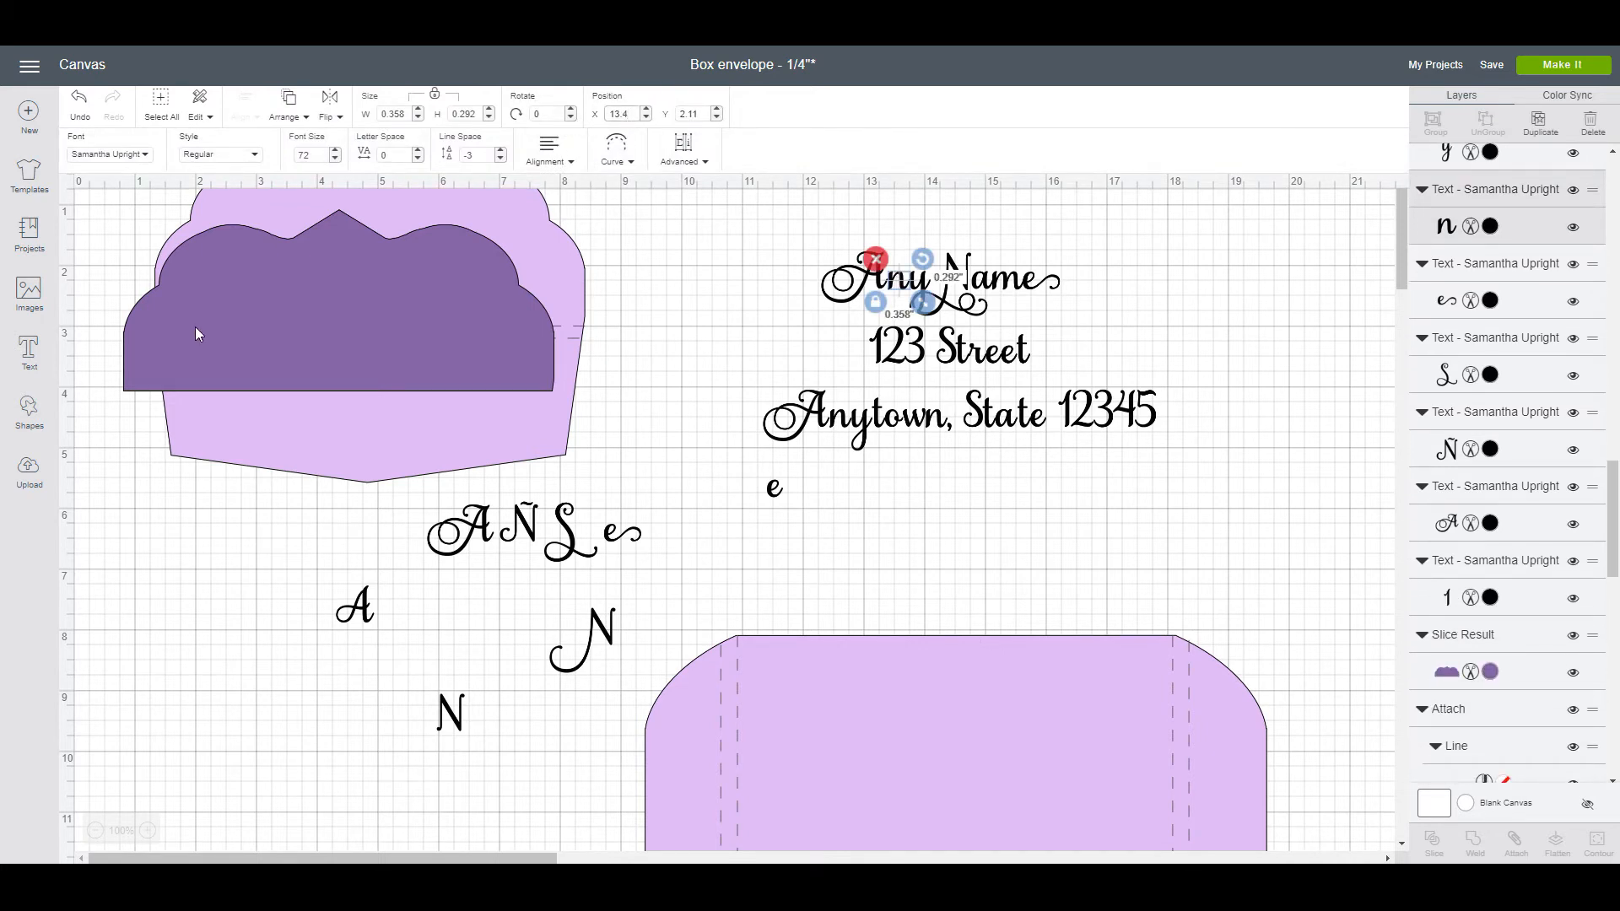
pyautogui.press('Return')
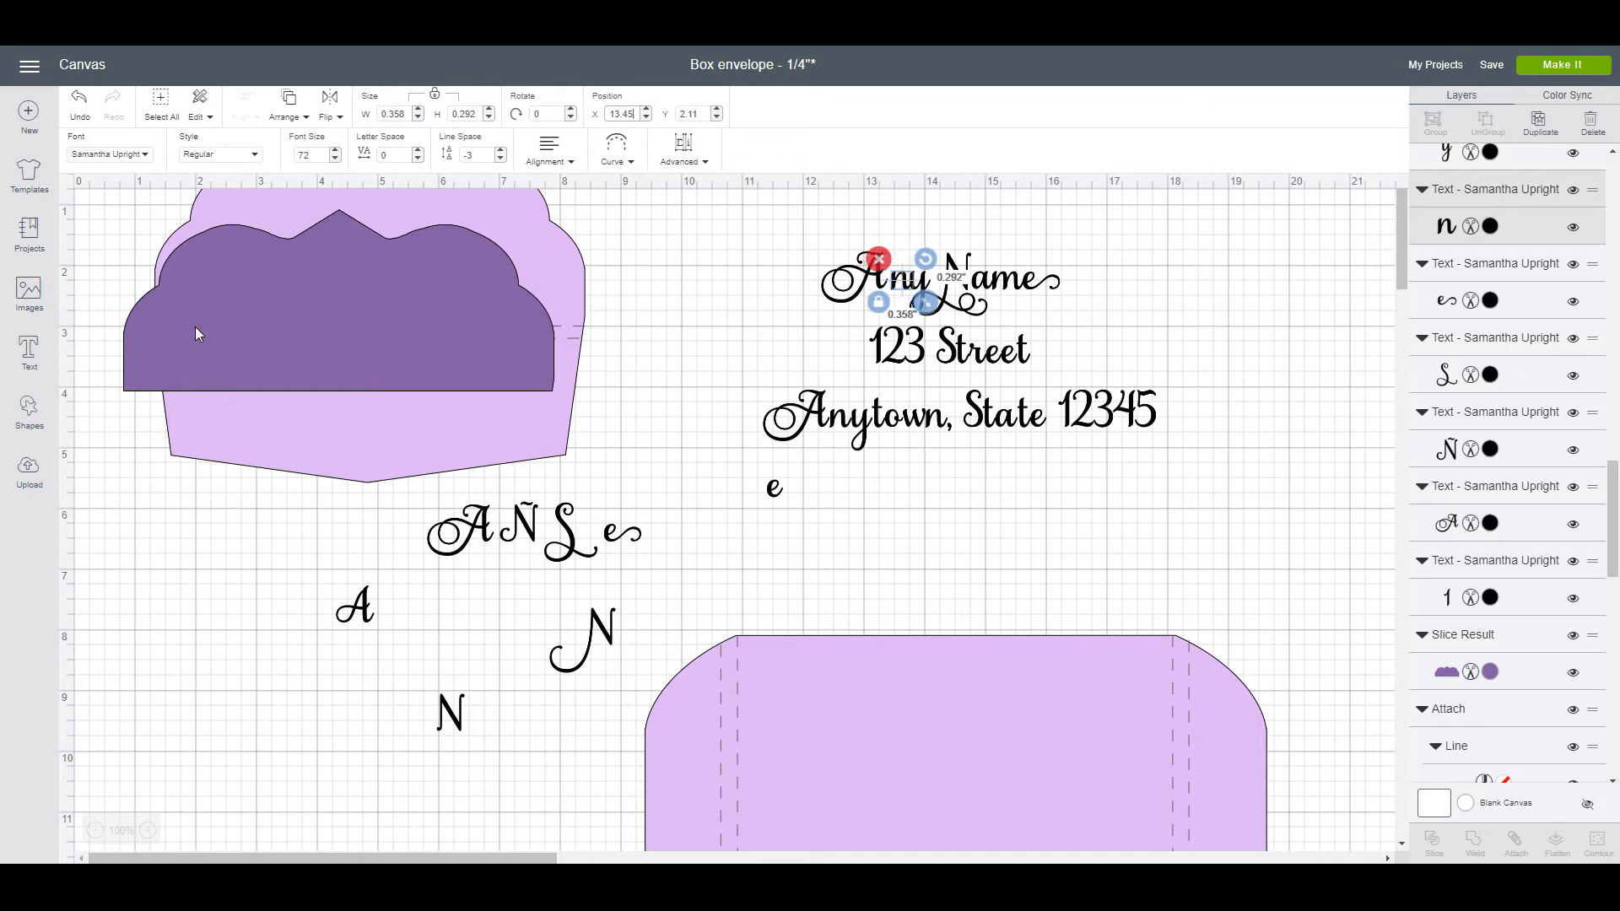
pyautogui.press('Return')
# Step: Fine-tune the decorative A of "Any", setting its X position to 12.38
pyautogui.click(838, 294)
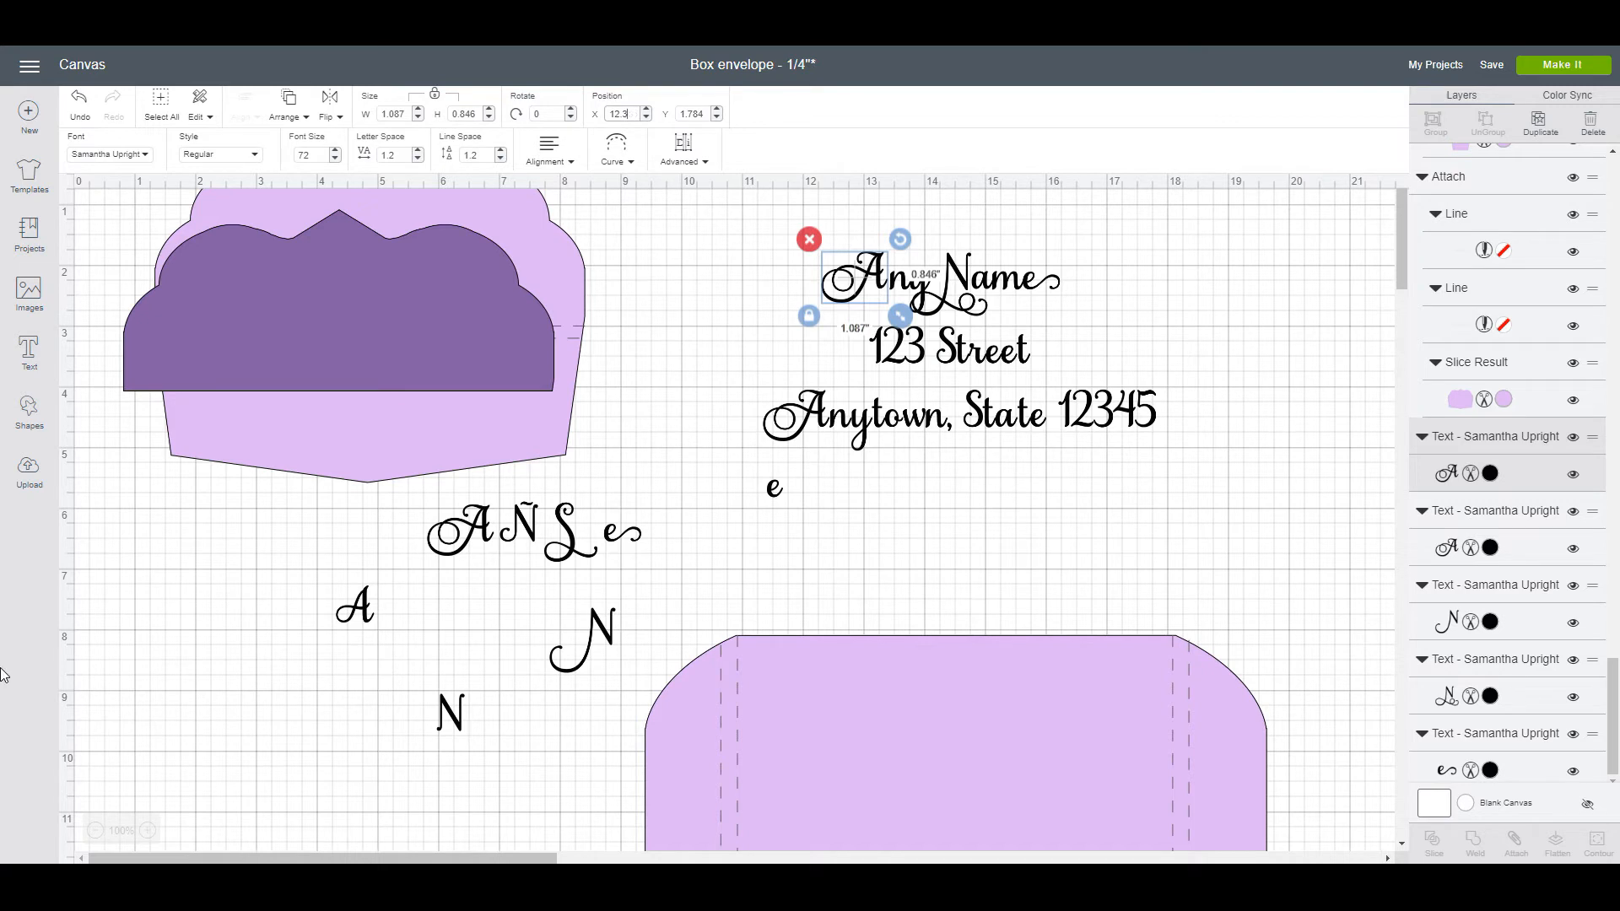
pyautogui.press('Right')
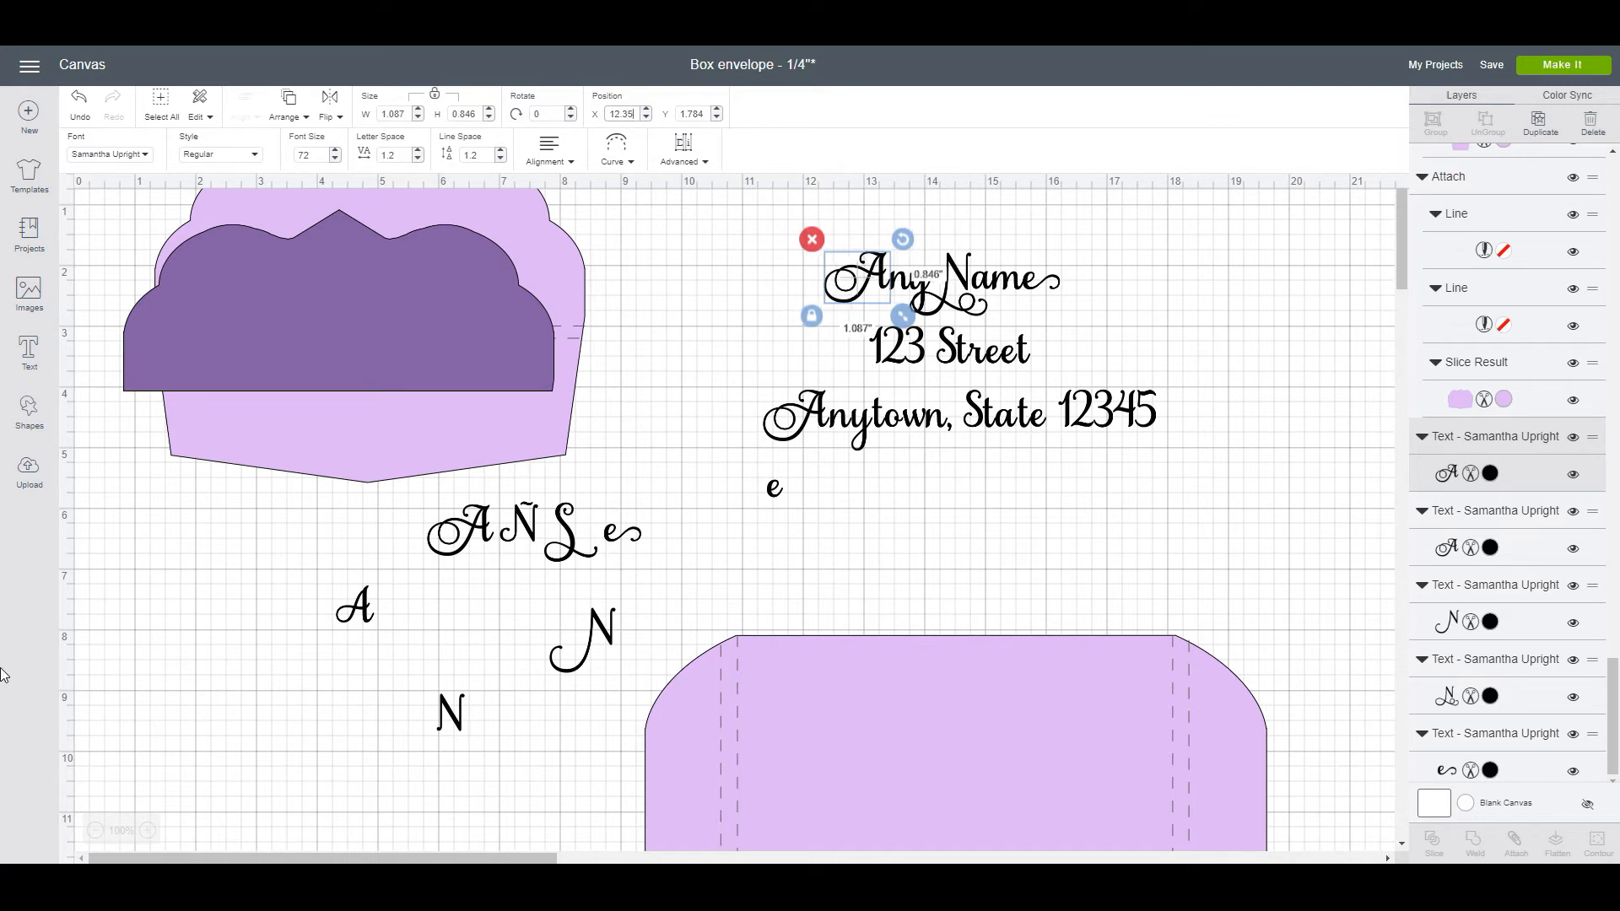
pyautogui.write('6')
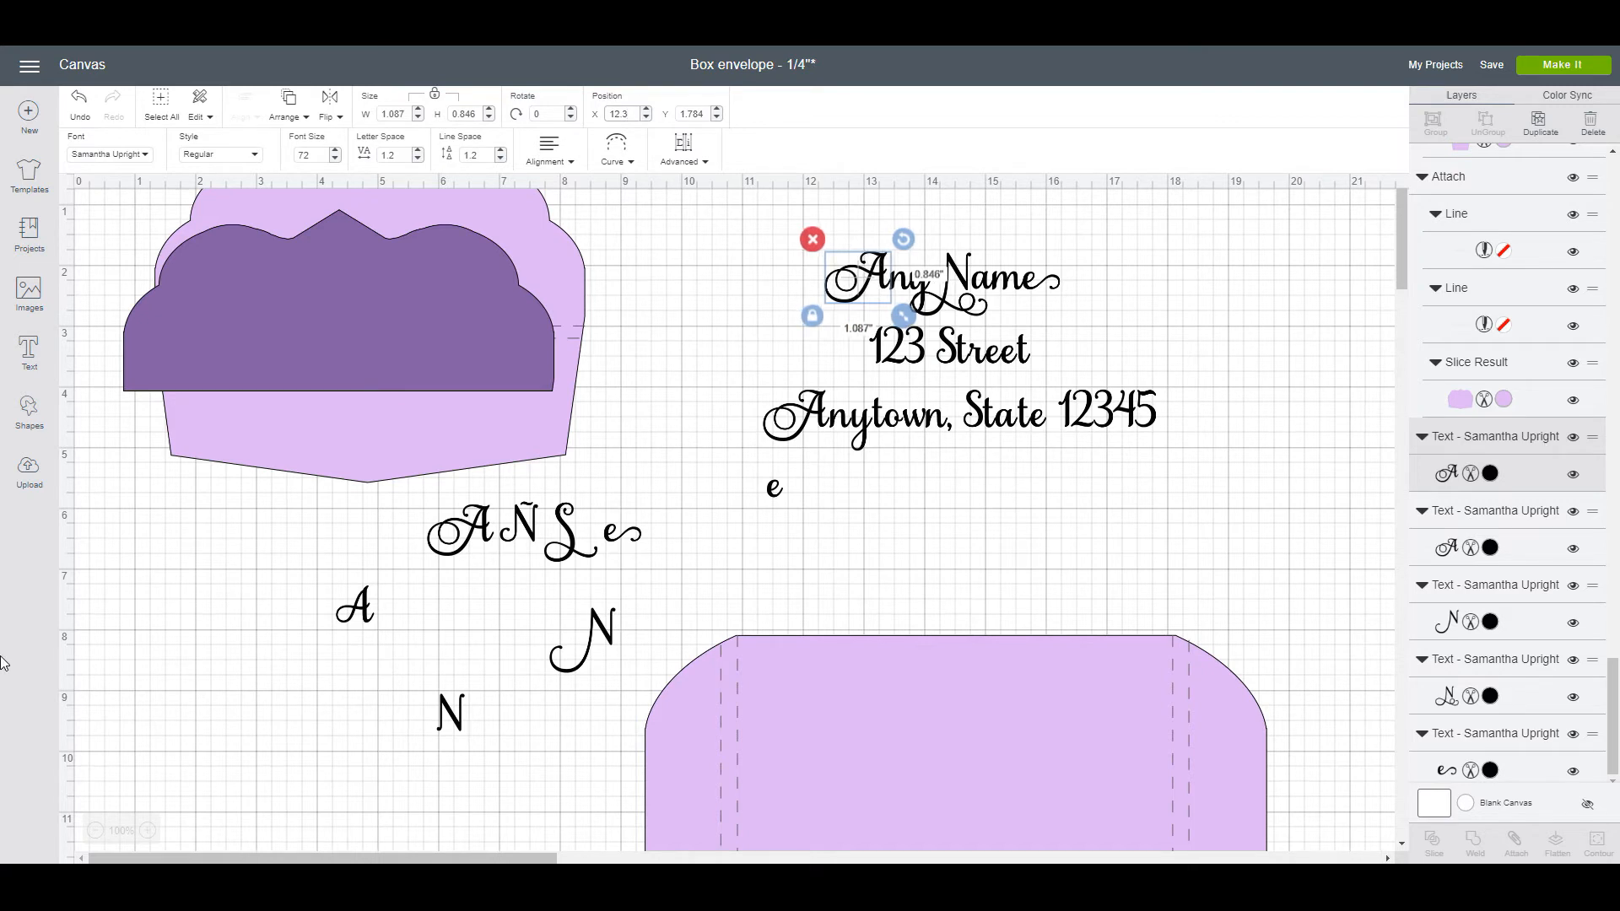
pyautogui.press('Return')
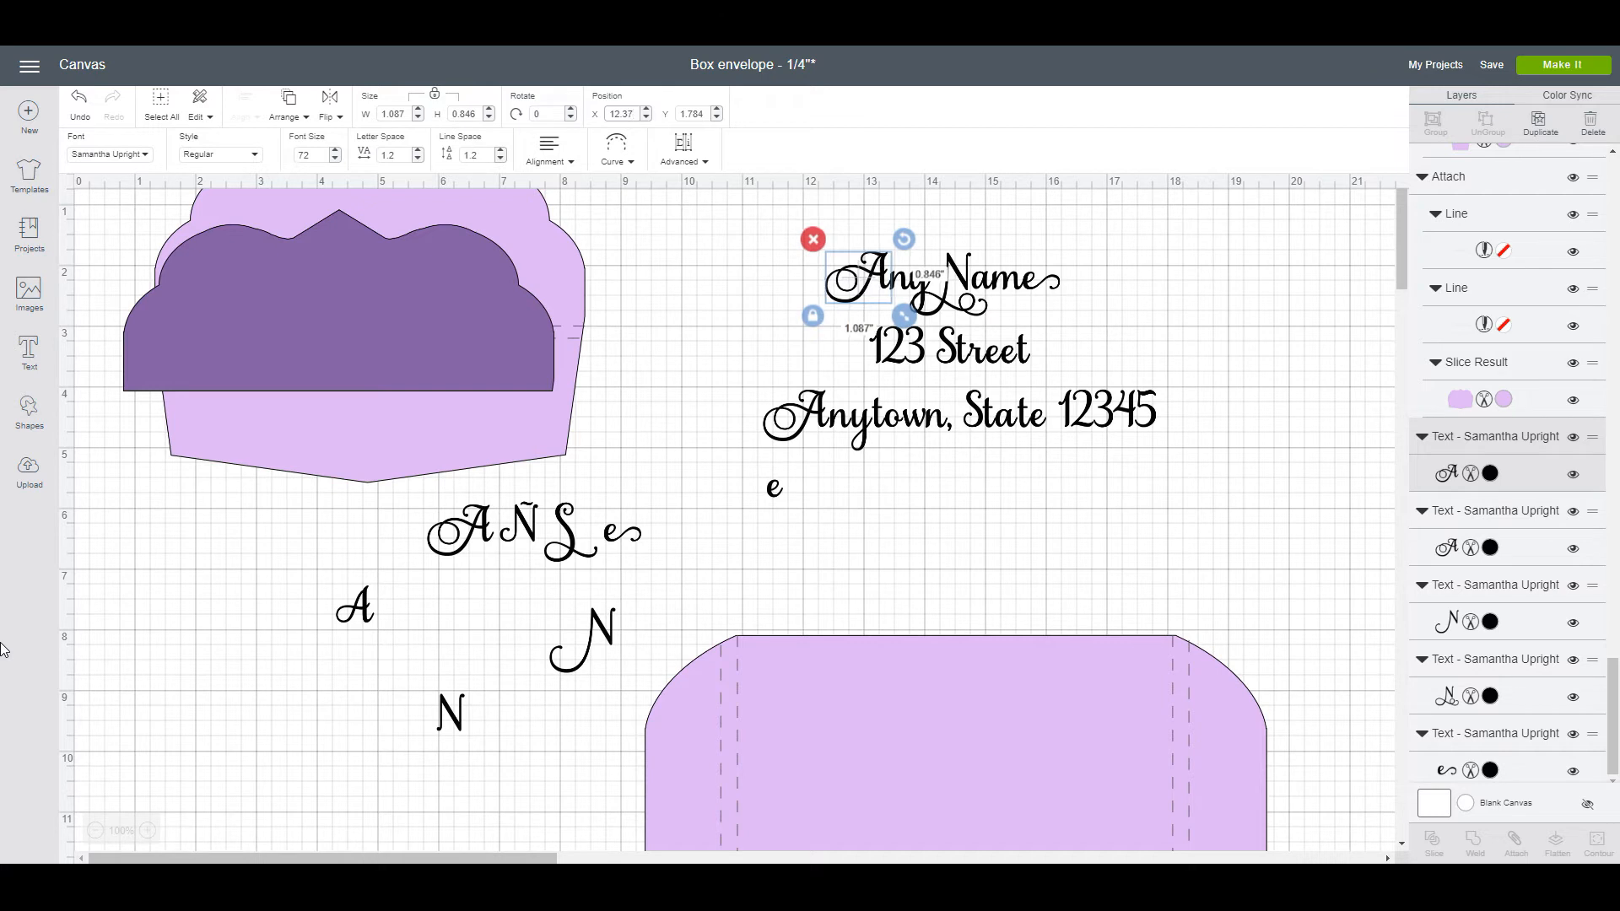
pyautogui.press('BackSpace')
pyautogui.write('8')
pyautogui.press('Return')
pyautogui.click(931, 244)
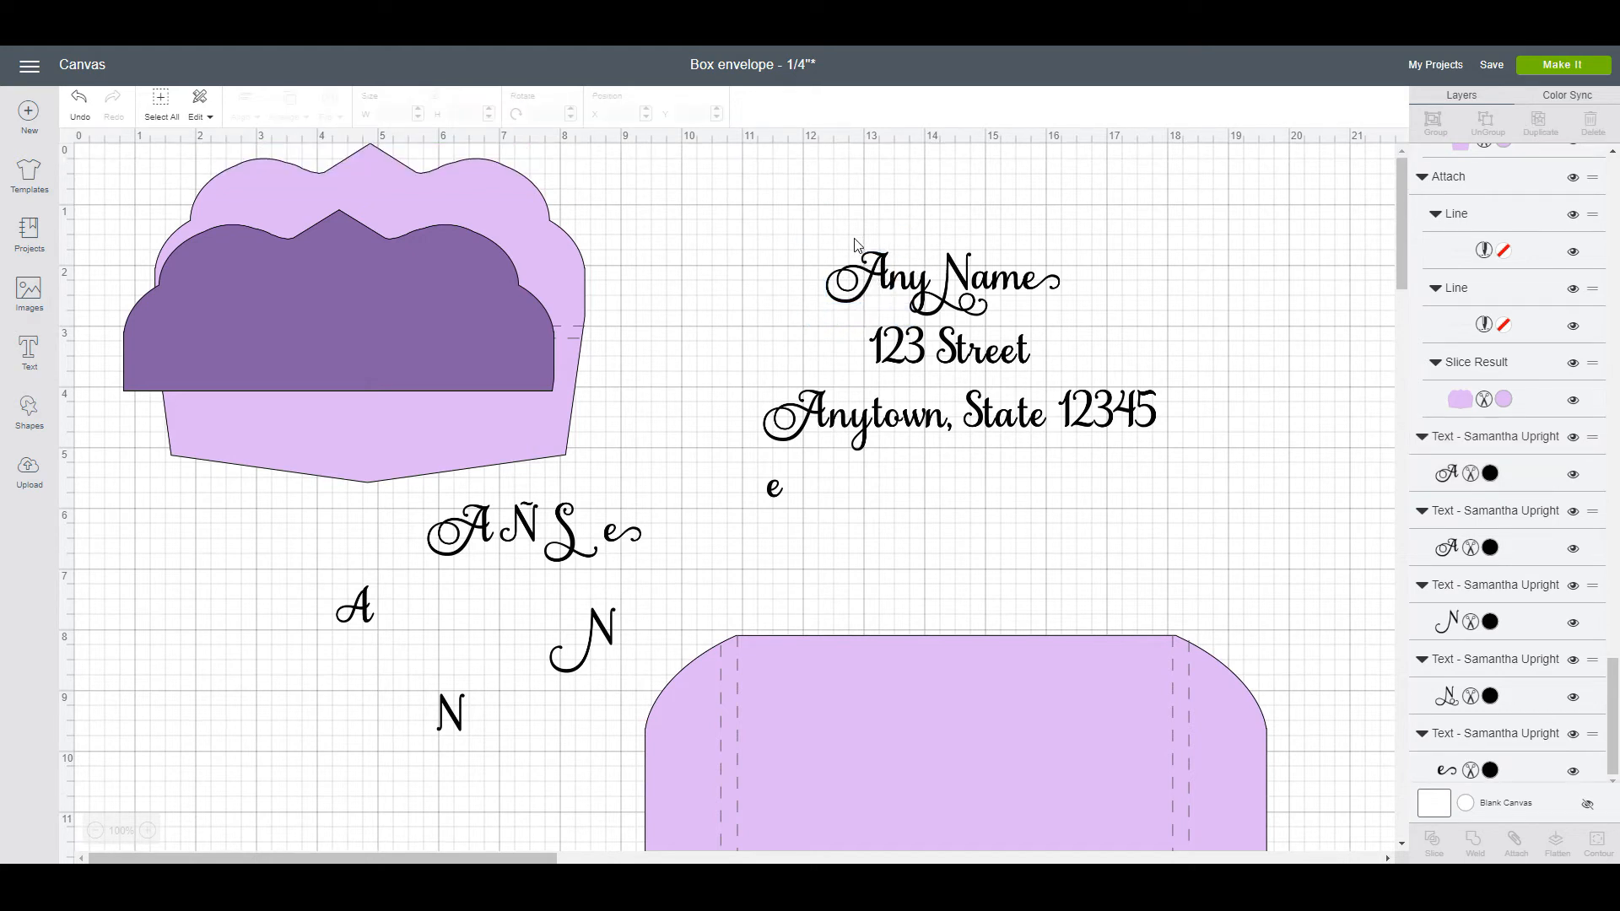
# Step: Weld the letters of "Any Name" into one shape and set its line type to Write
pyautogui.moveTo(824, 245); pyautogui.dragTo(1071, 296)
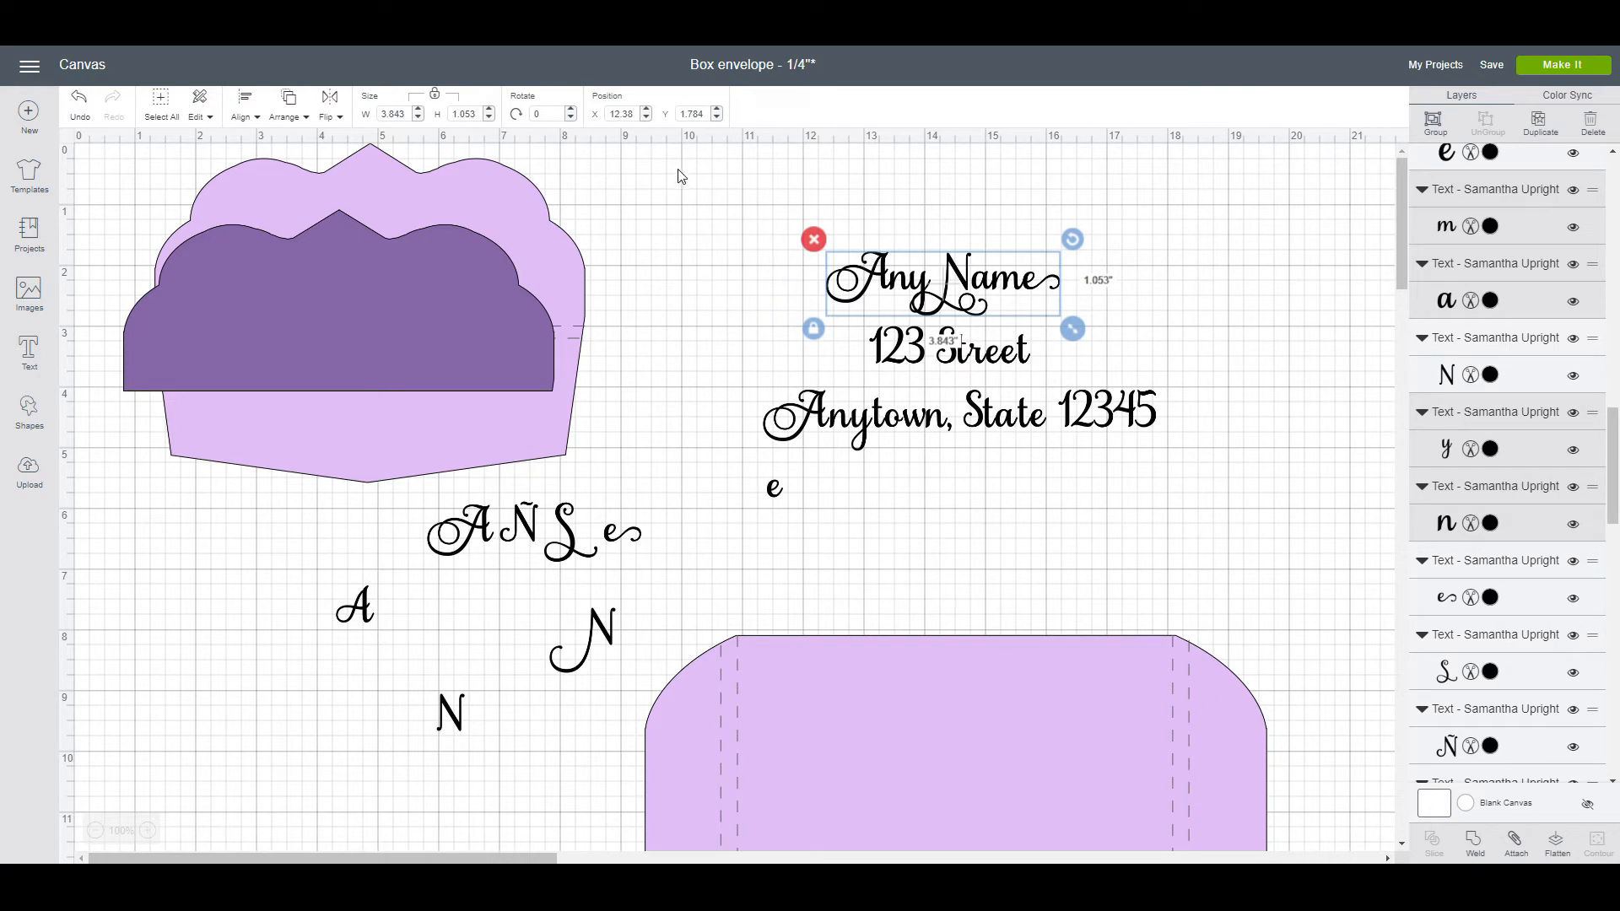
pyautogui.click(1474, 844)
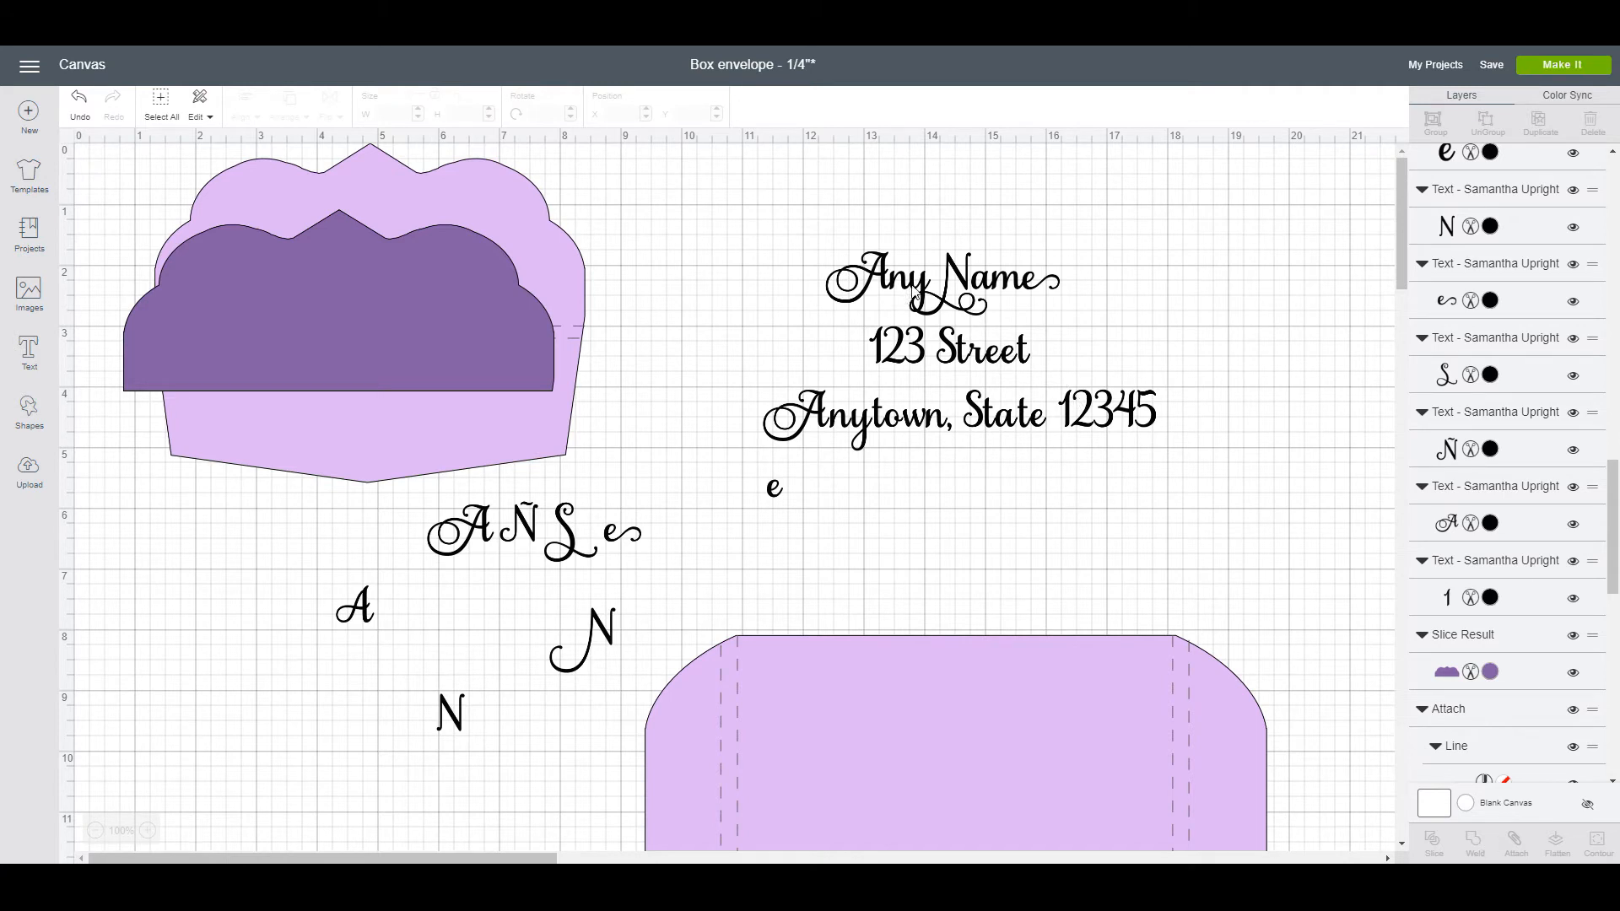
pyautogui.click(967, 284)
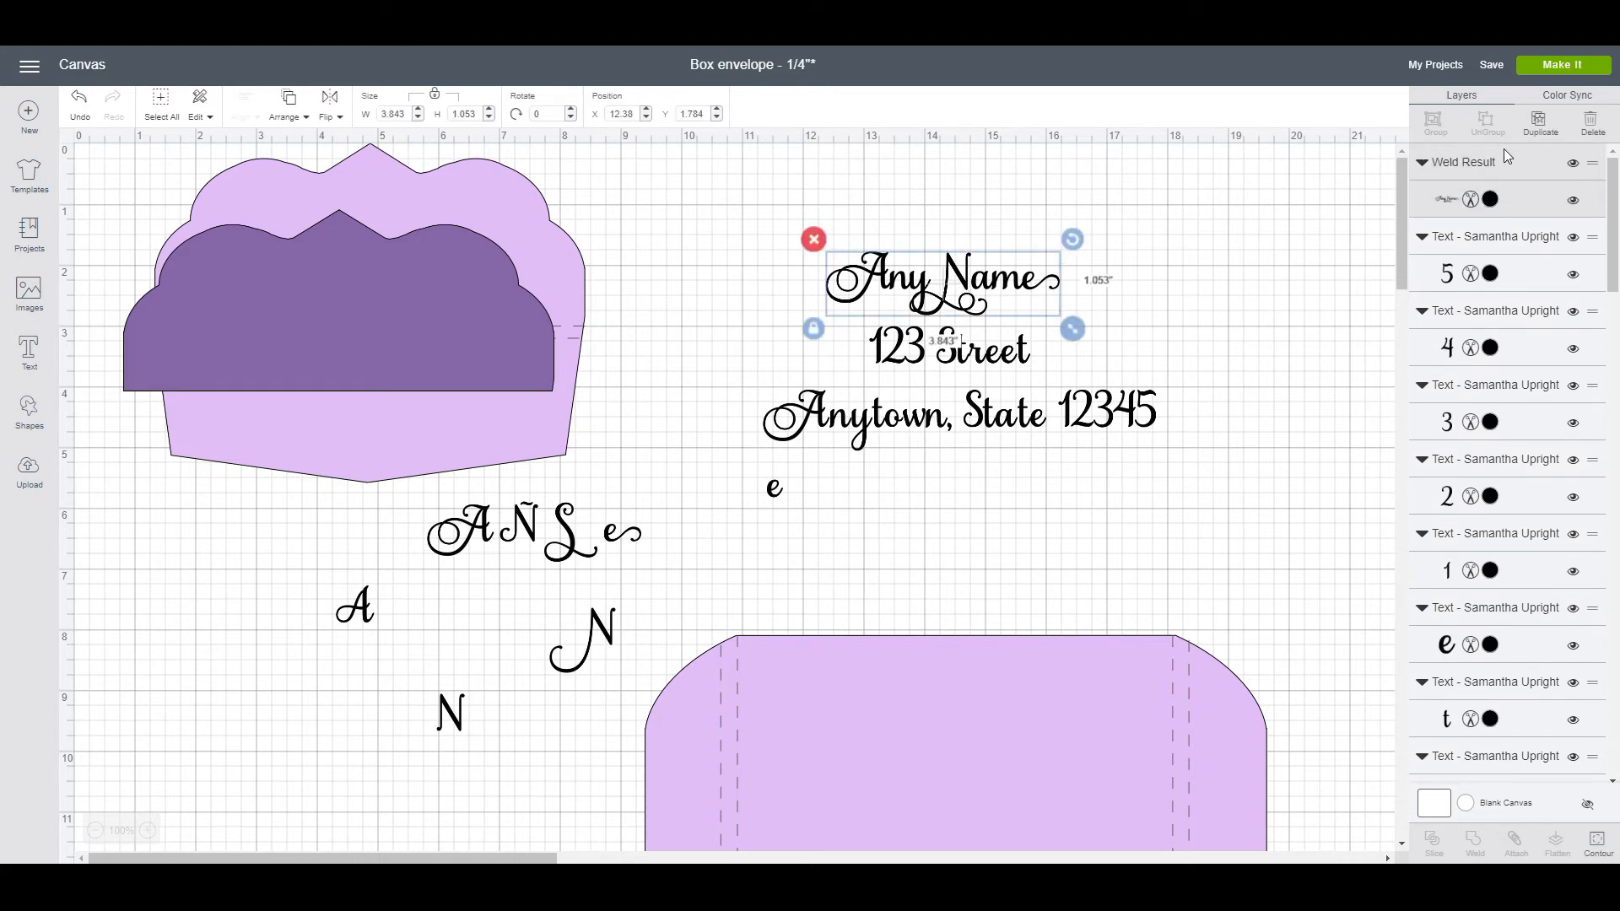
pyautogui.click(1491, 200)
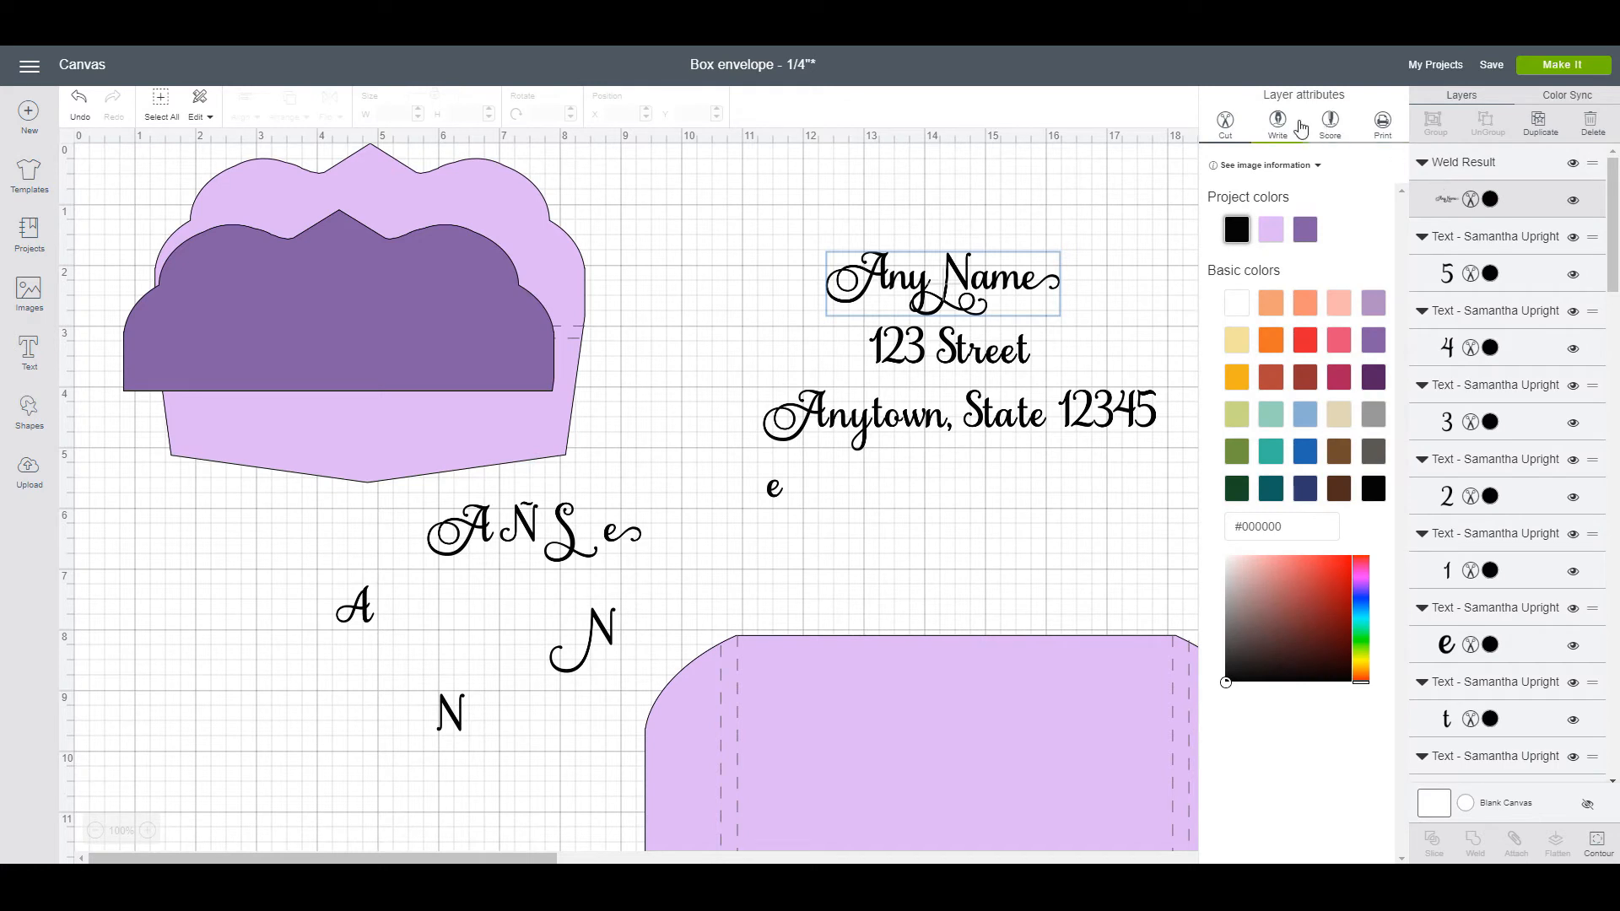
pyautogui.click(1278, 124)
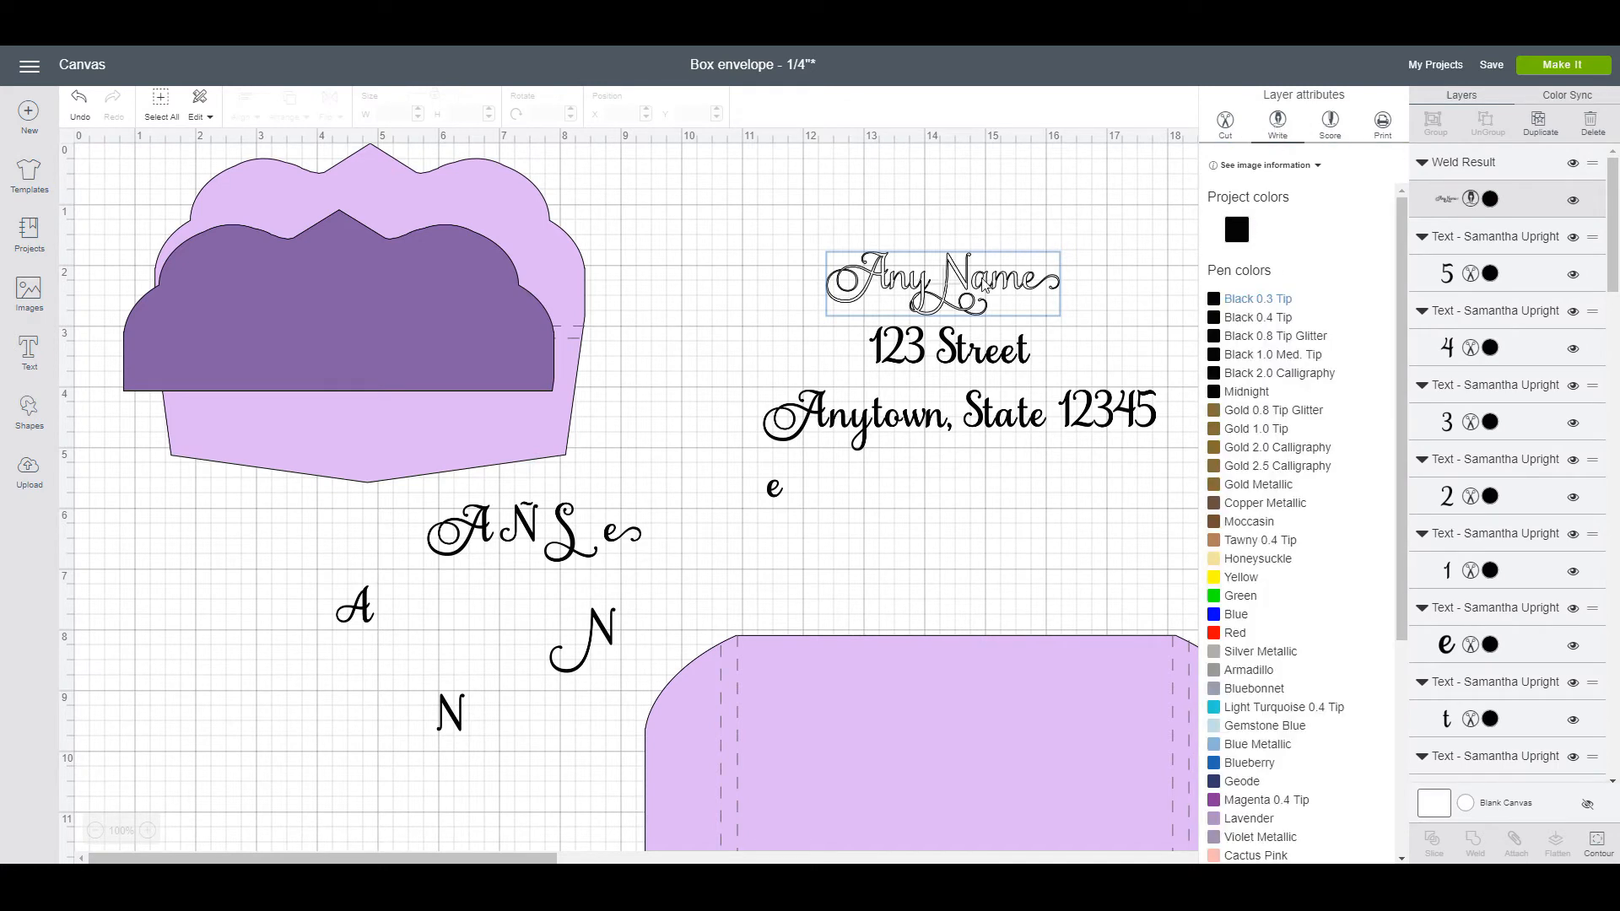
pyautogui.click(776, 357)
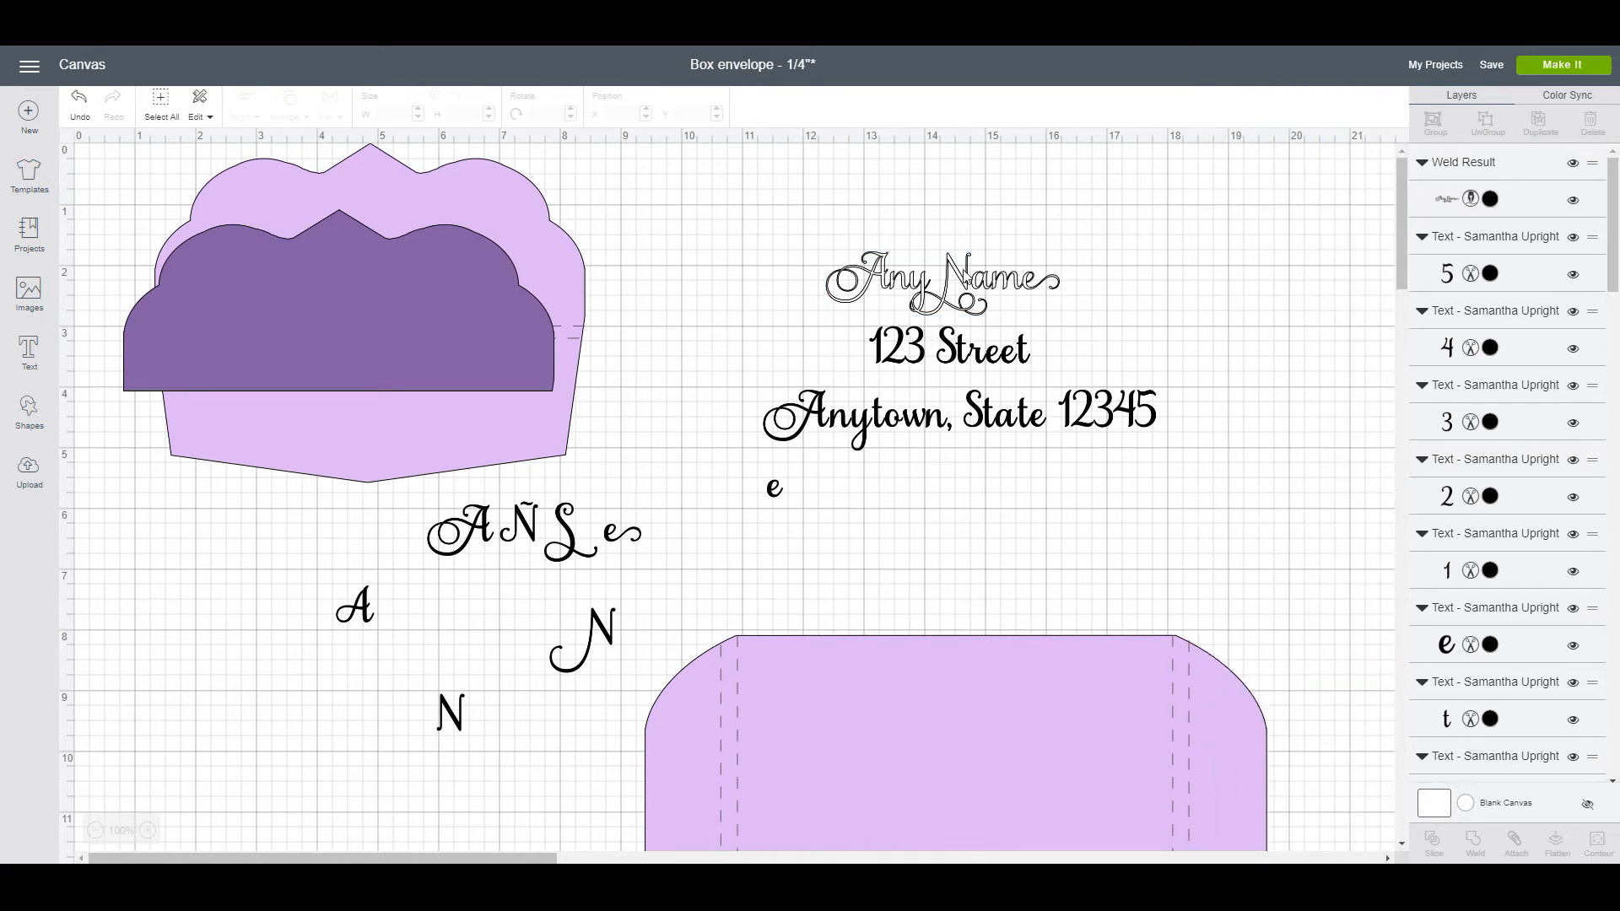
# Step: Ungroup the "123 Street" line into individual letters
pyautogui.click(901, 356)
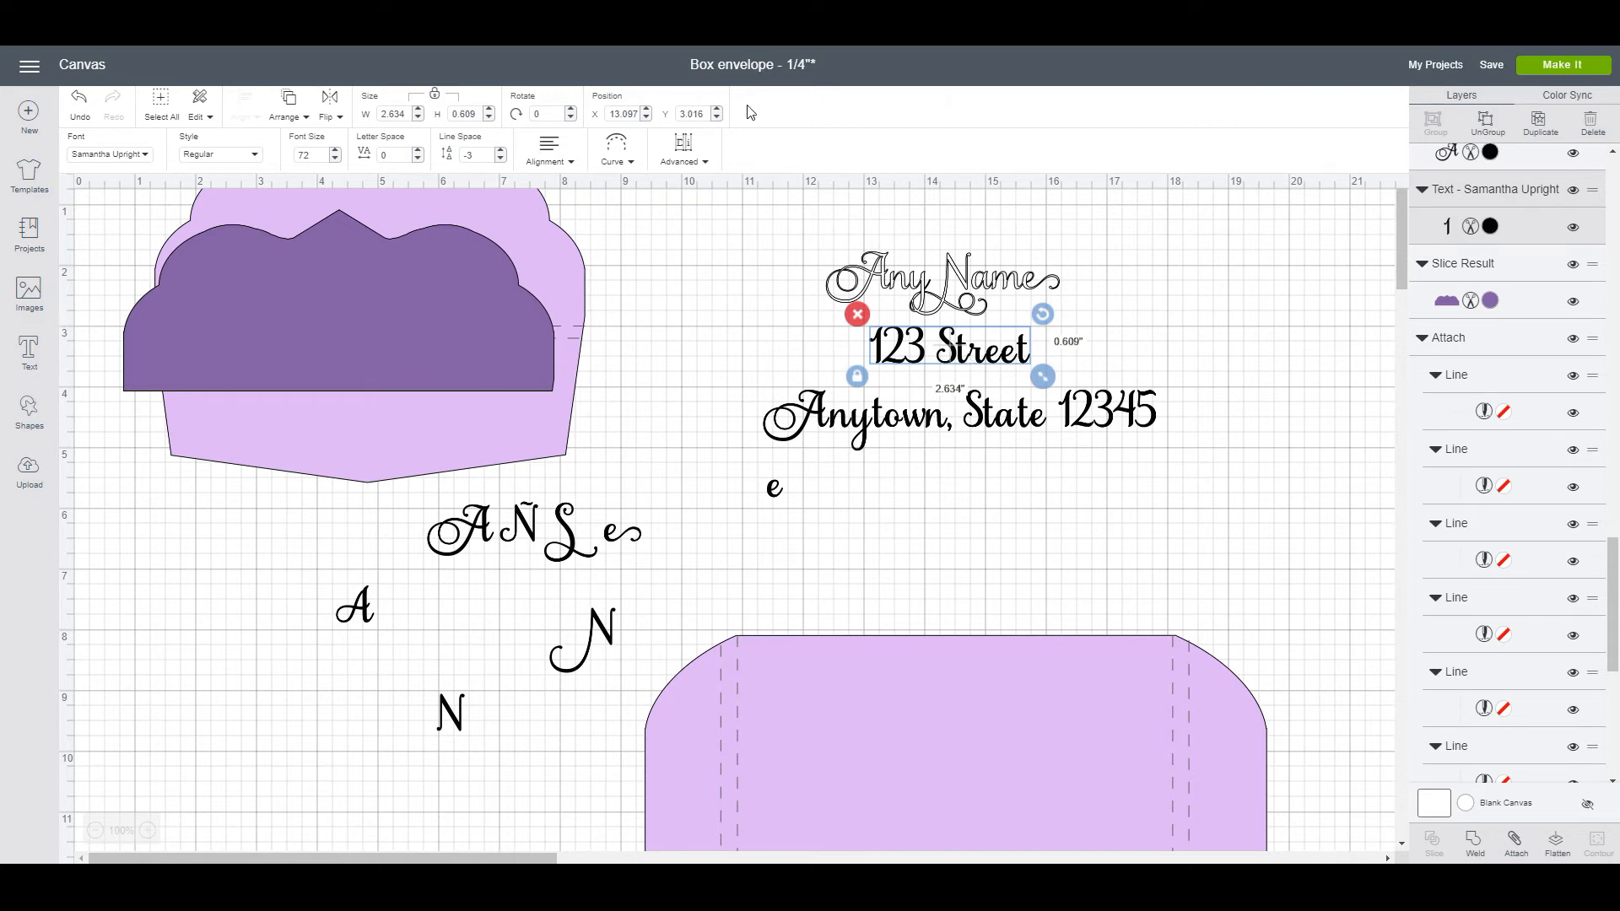
pyautogui.click(679, 162)
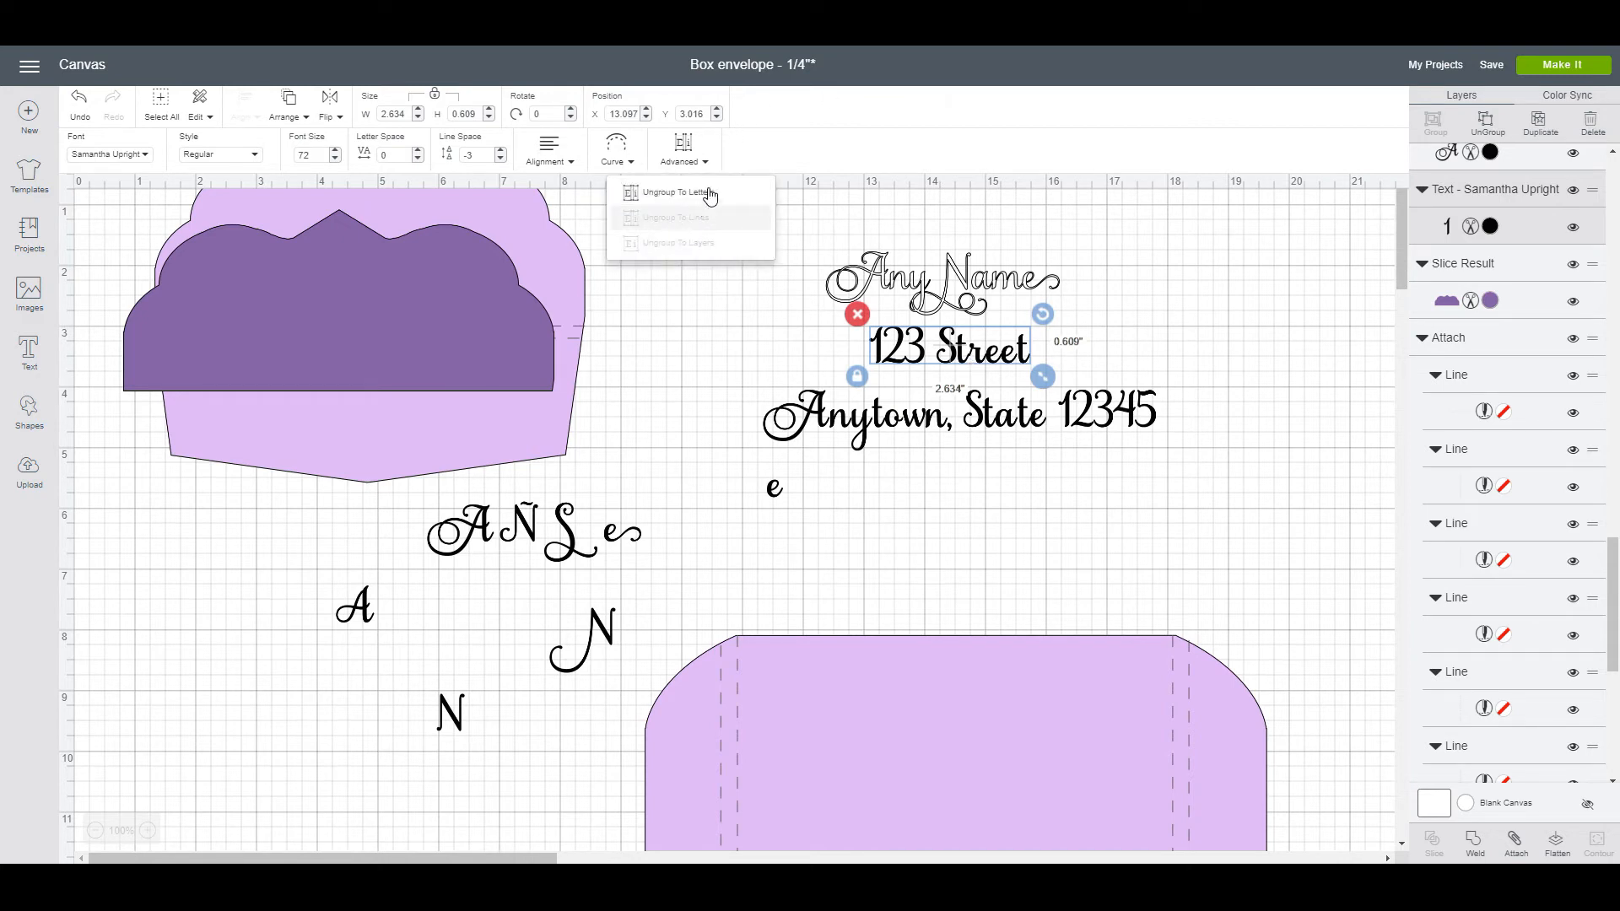
pyautogui.click(697, 194)
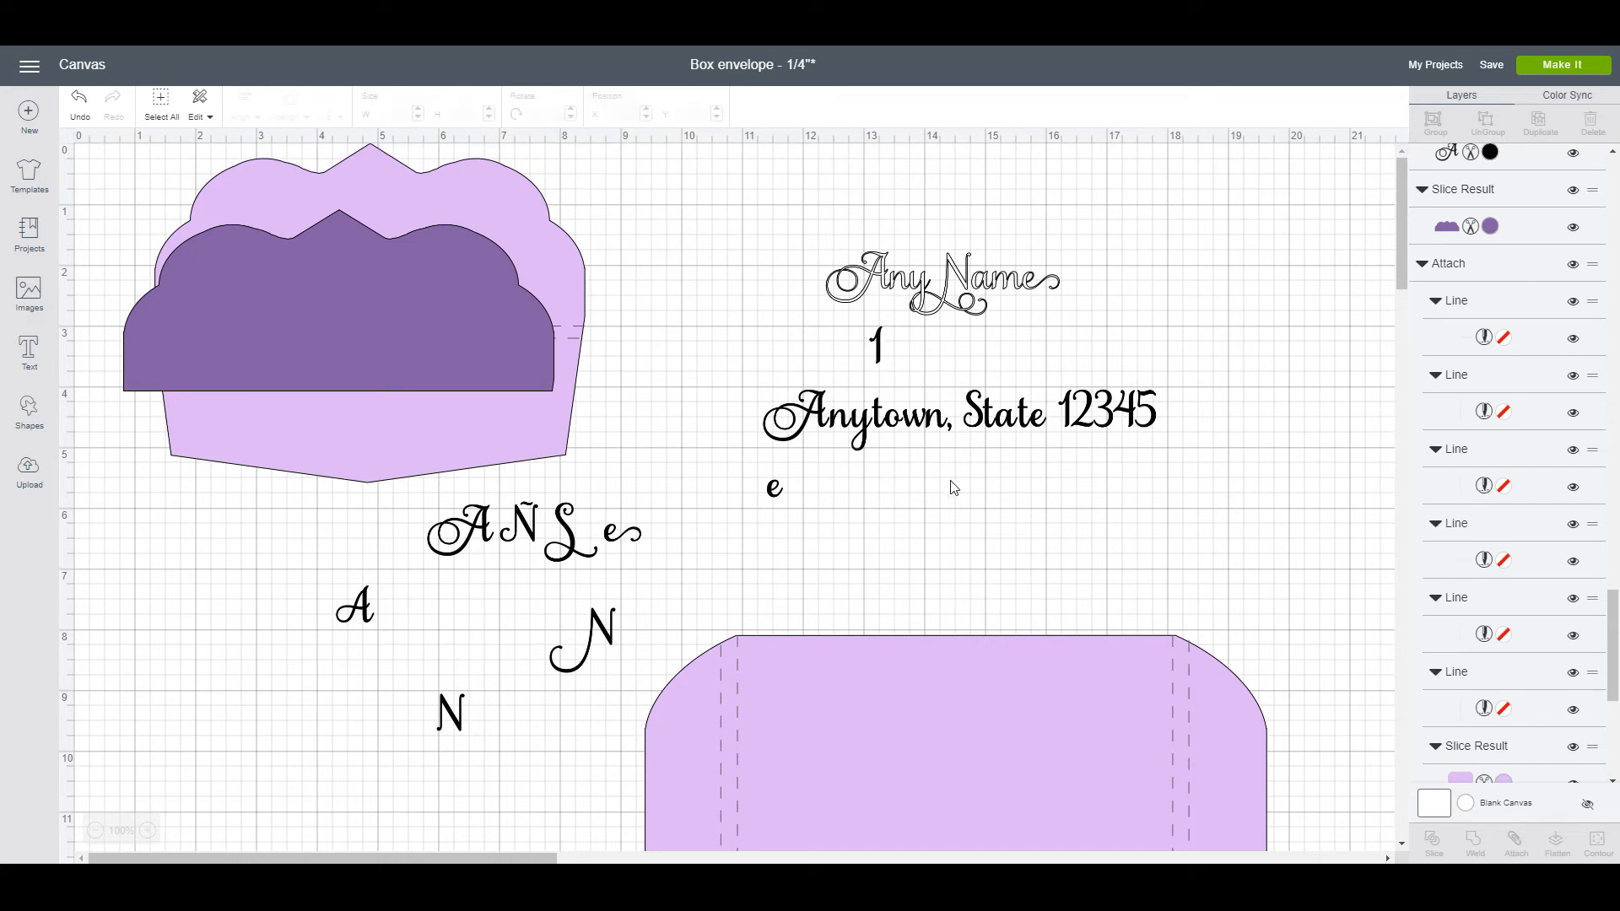
# Step: Replace the plain S of "Street" with the decorative S at X 14.035, Y 2.975, sent to back, moving the plain S to about X 8.31, Y 7.59
pyautogui.moveTo(564, 531); pyautogui.dragTo(958, 371)
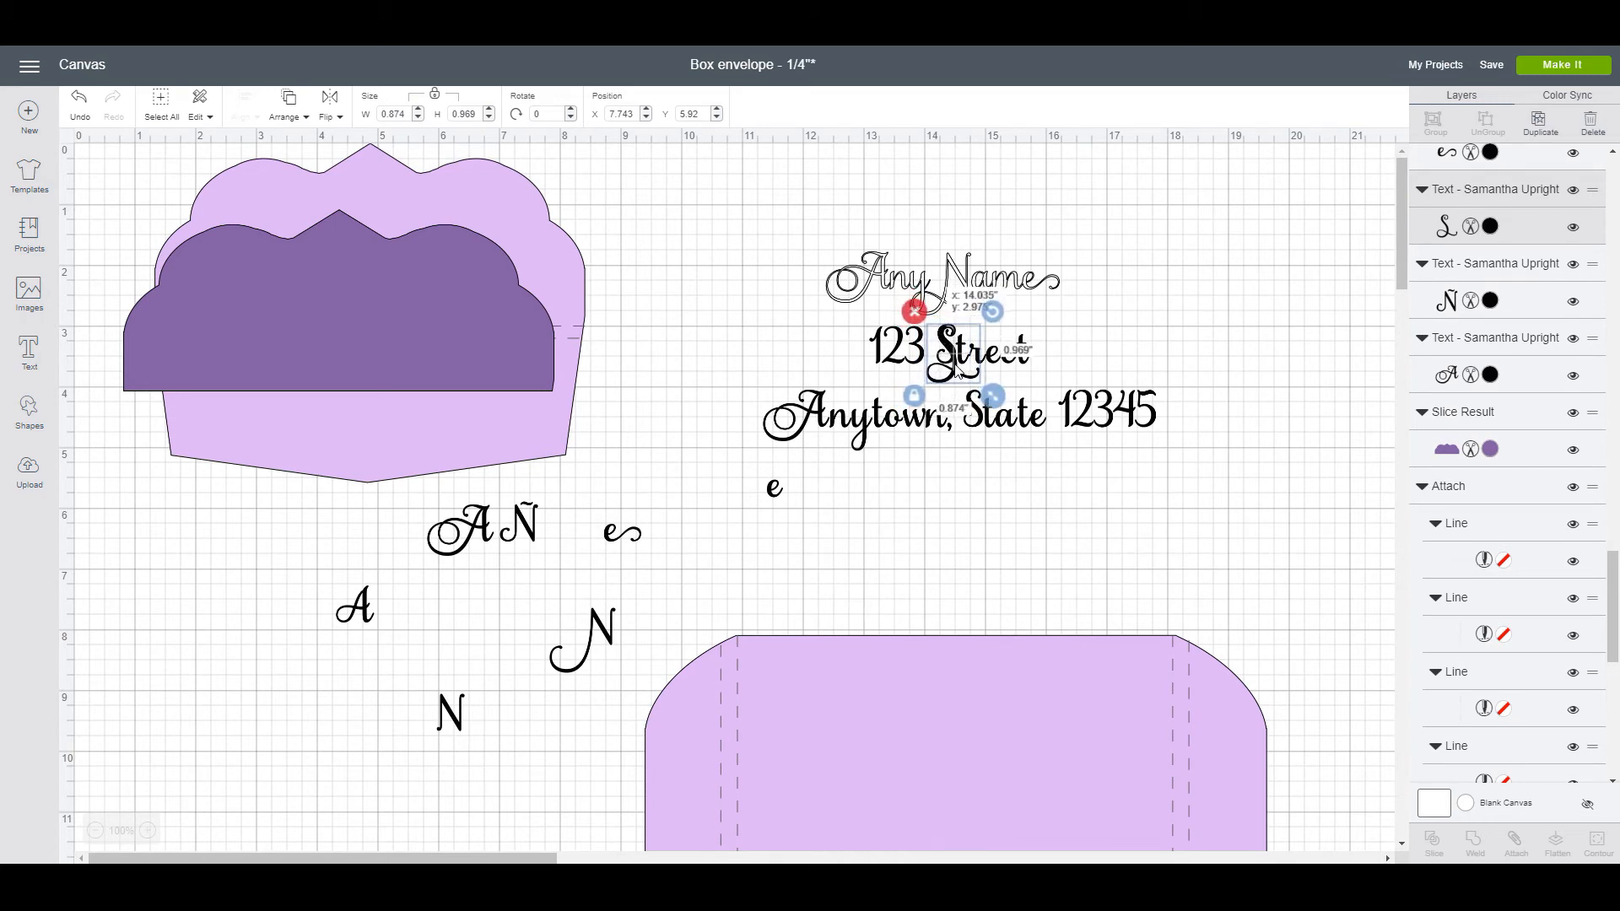
pyautogui.moveTo(958, 372); pyautogui.dragTo(959, 371)
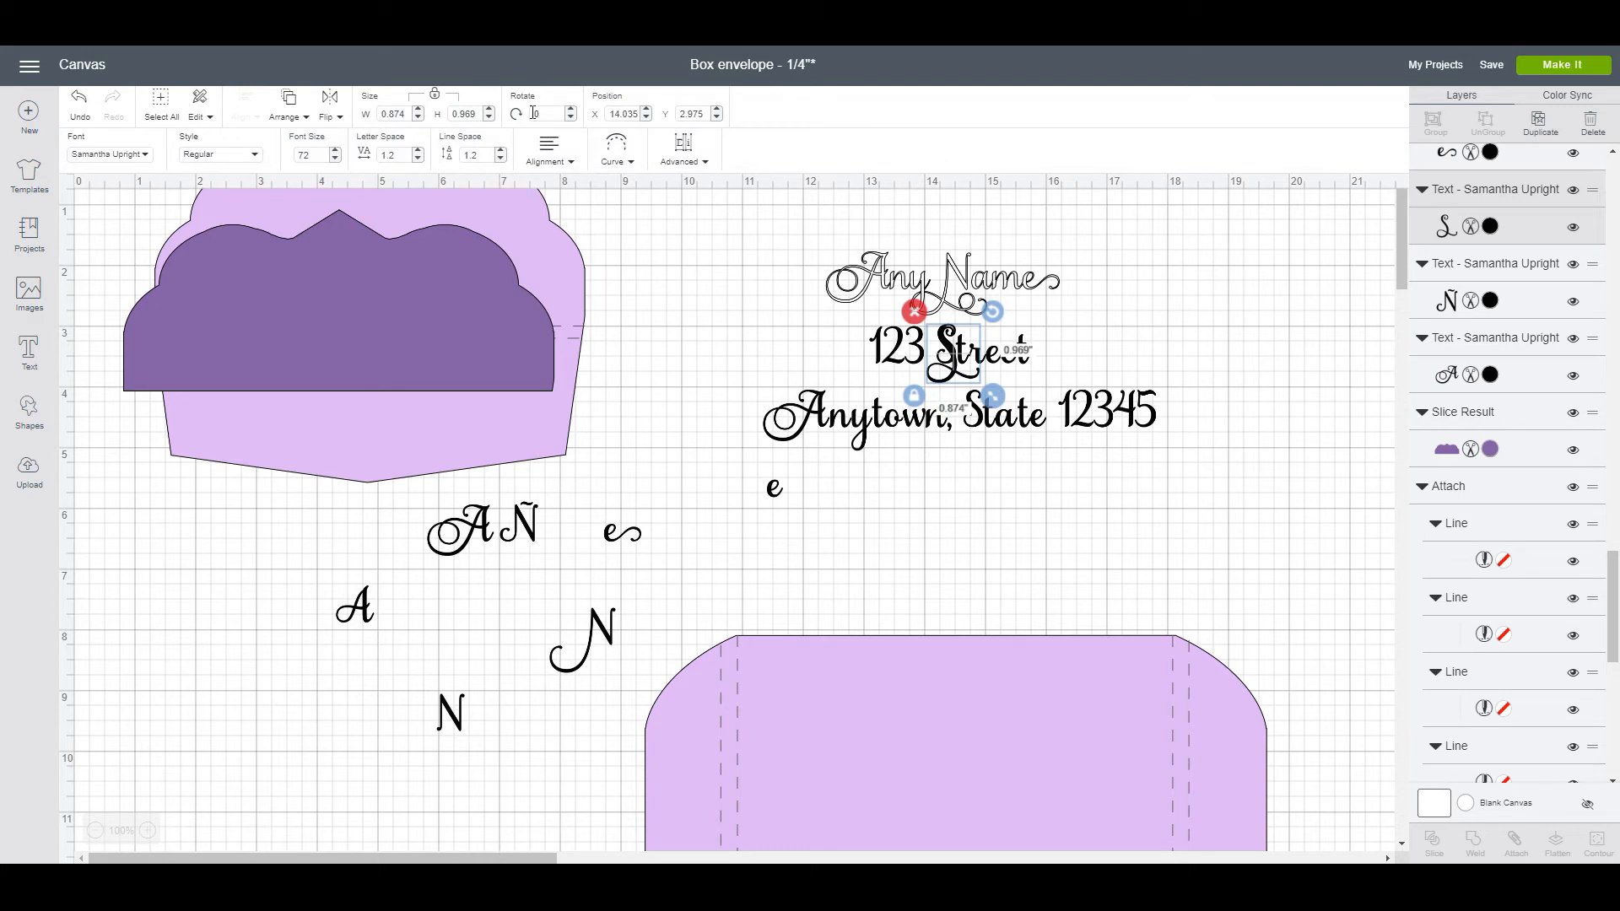
pyautogui.click(289, 111)
pyautogui.click(288, 148)
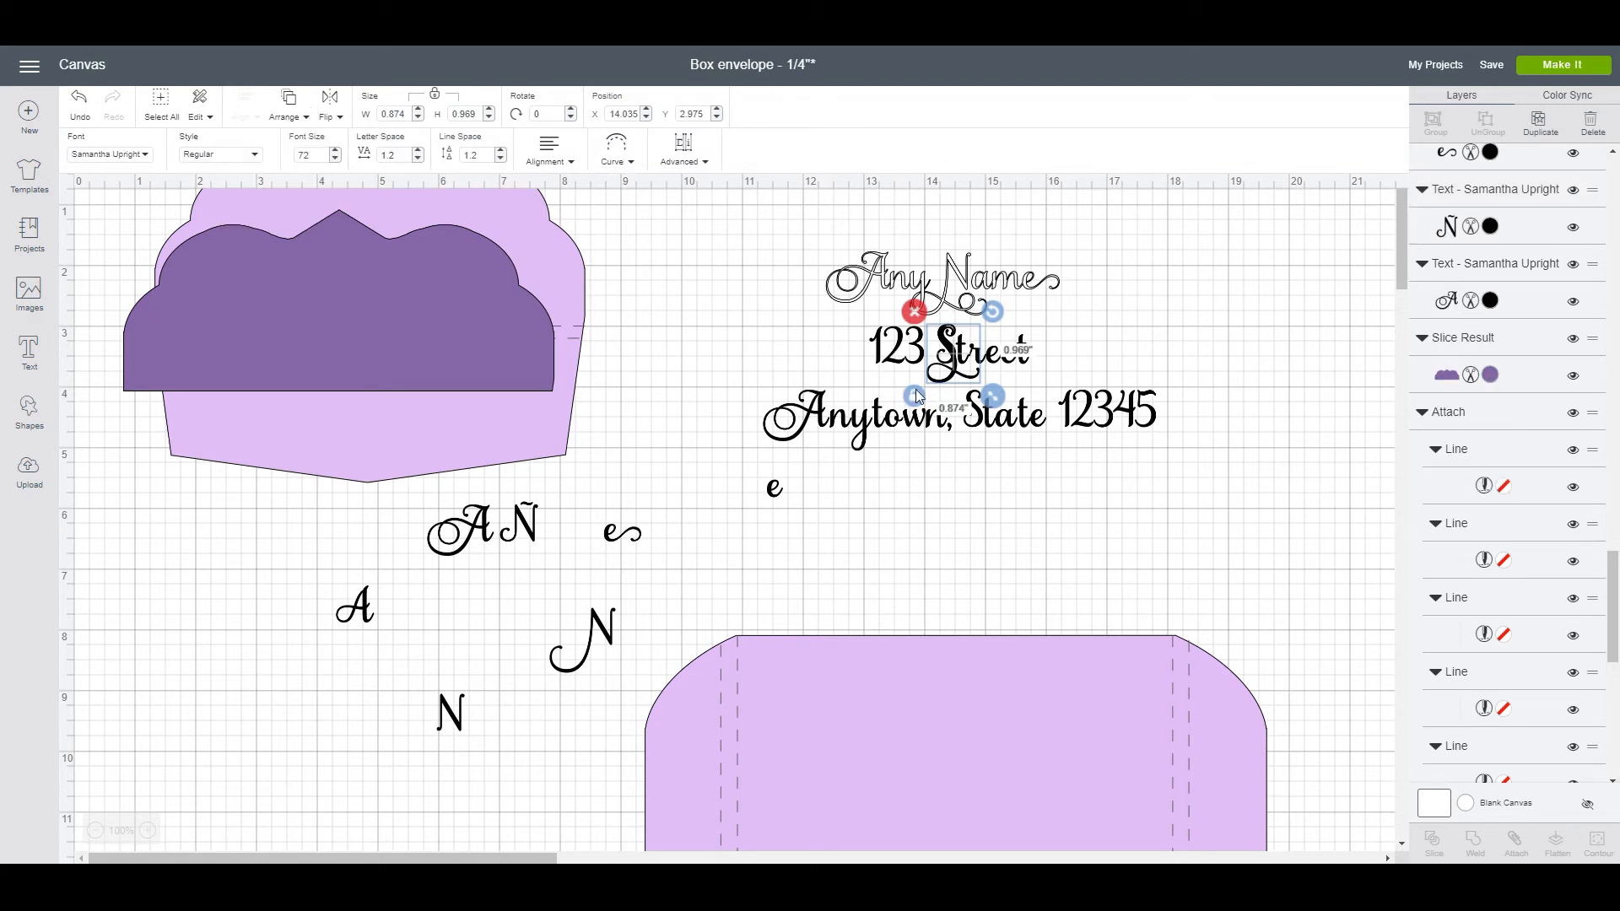
pyautogui.click(1170, 334)
pyautogui.moveTo(947, 358); pyautogui.dragTo(600, 632)
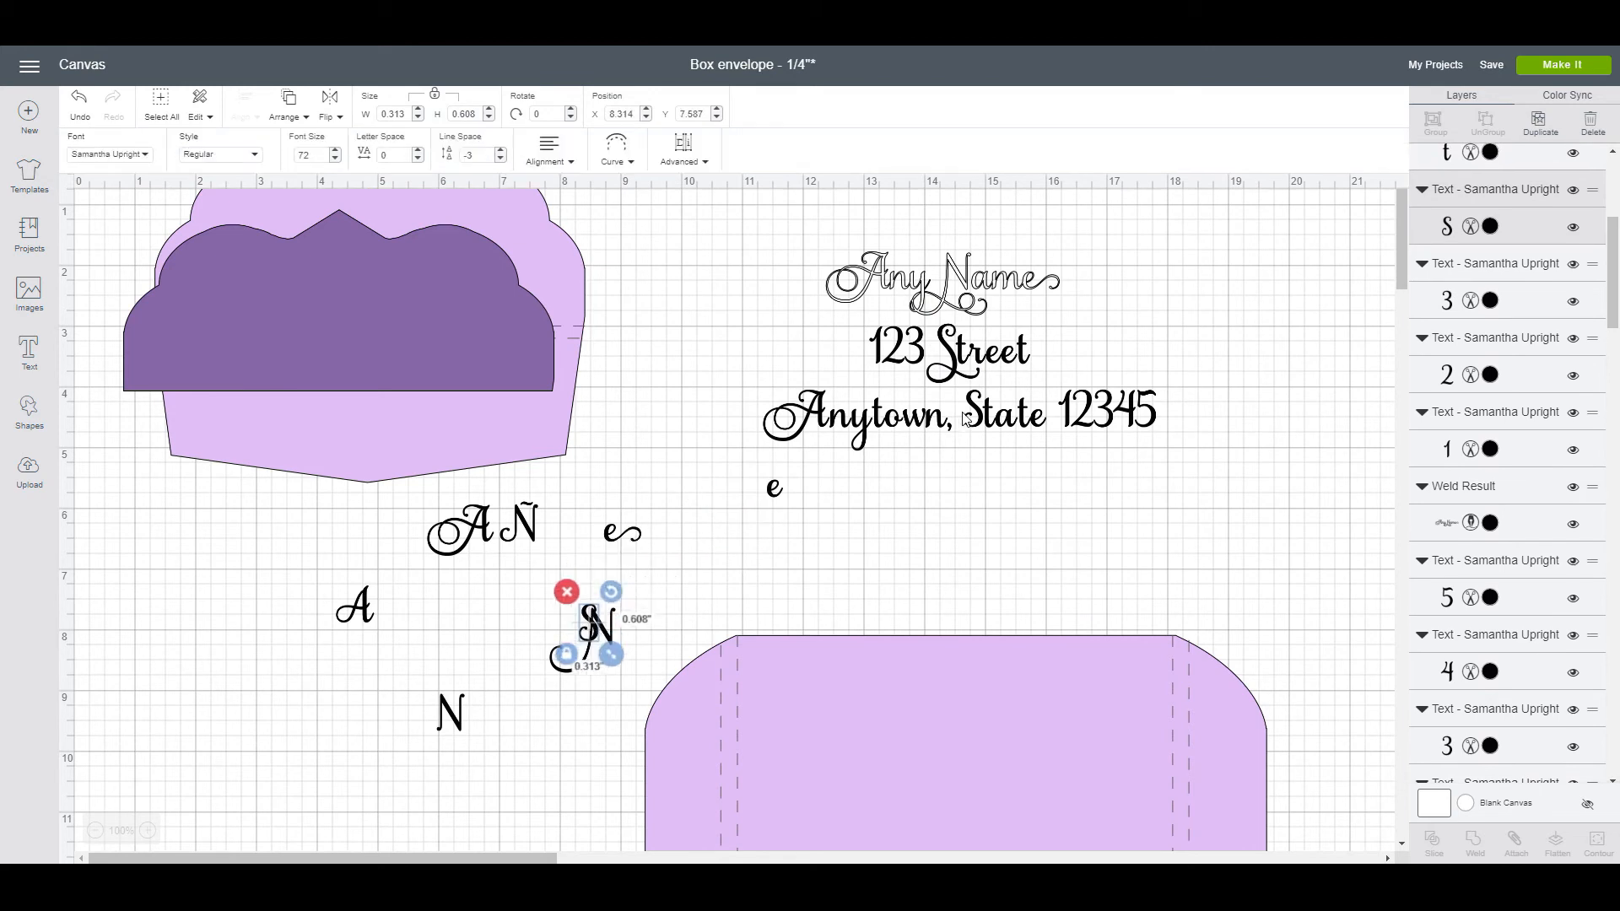
# Step: Set the X position of the first t in "Street" to 14.53 and fine-tune the X position of its first e
pyautogui.click(964, 359)
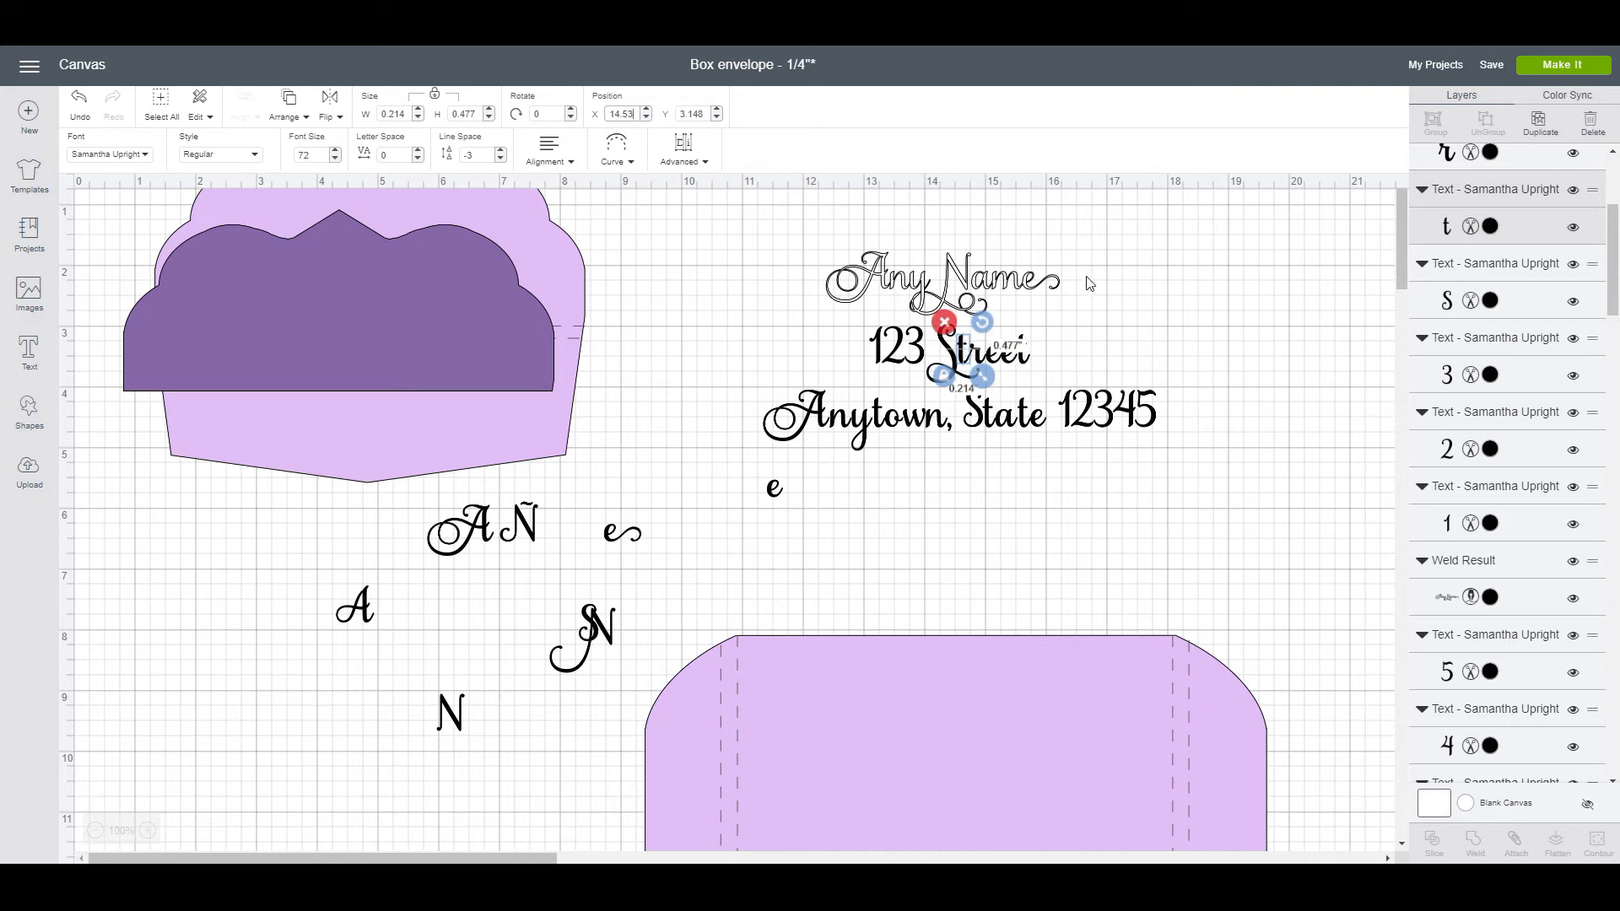
pyautogui.click(1123, 293)
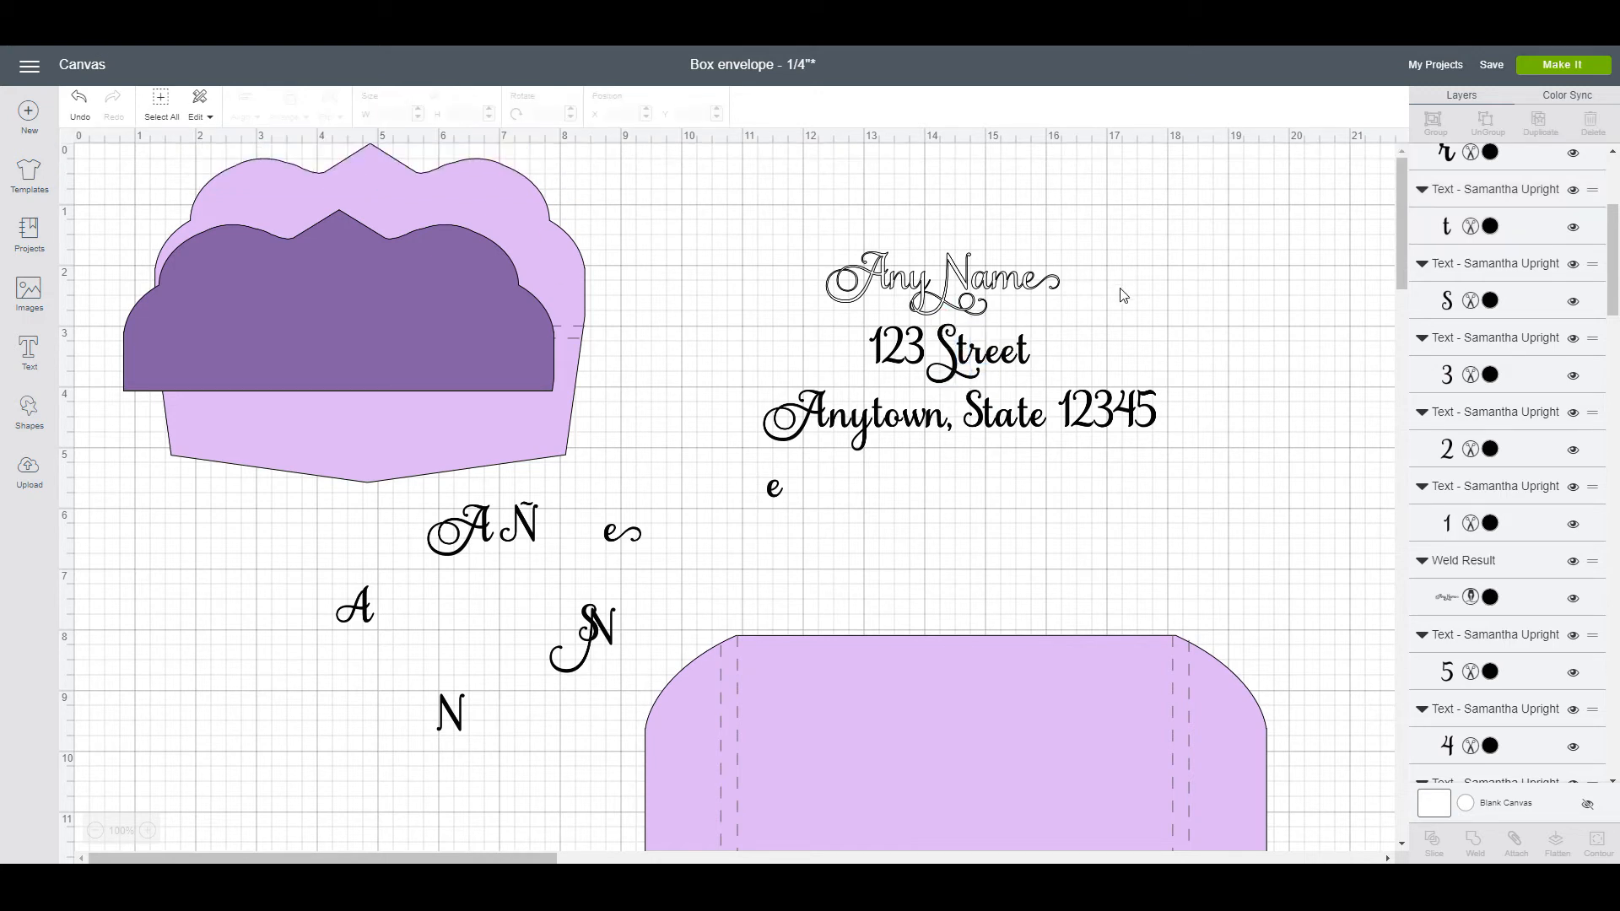
pyautogui.click(1004, 364)
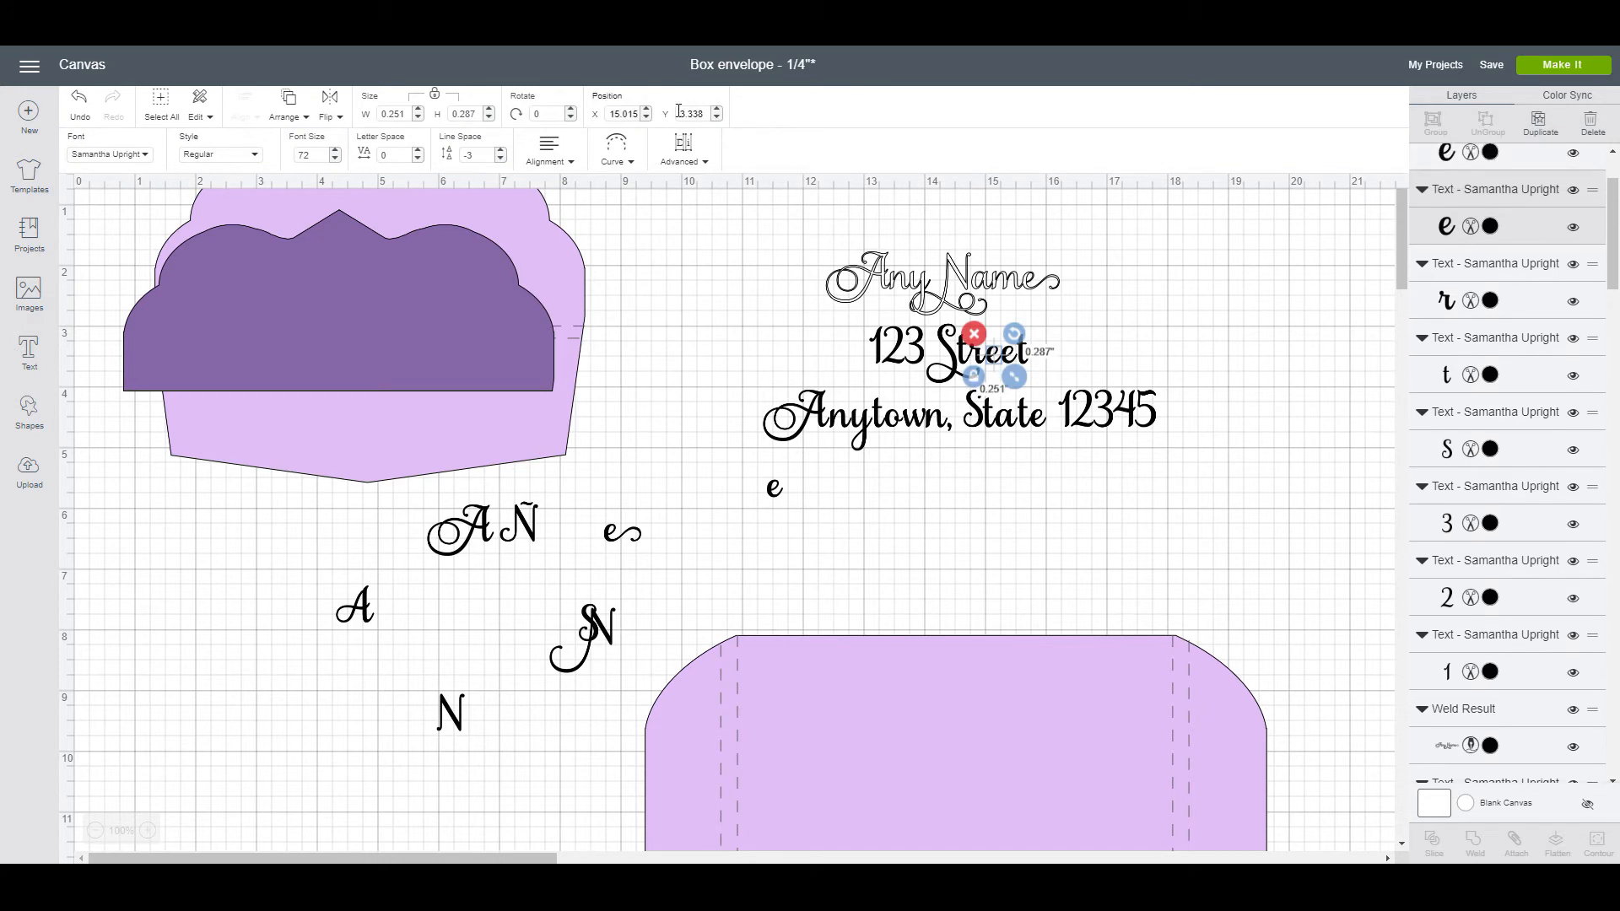
pyautogui.click(636, 118)
pyautogui.press('BackSpace')
pyautogui.click(1061, 323)
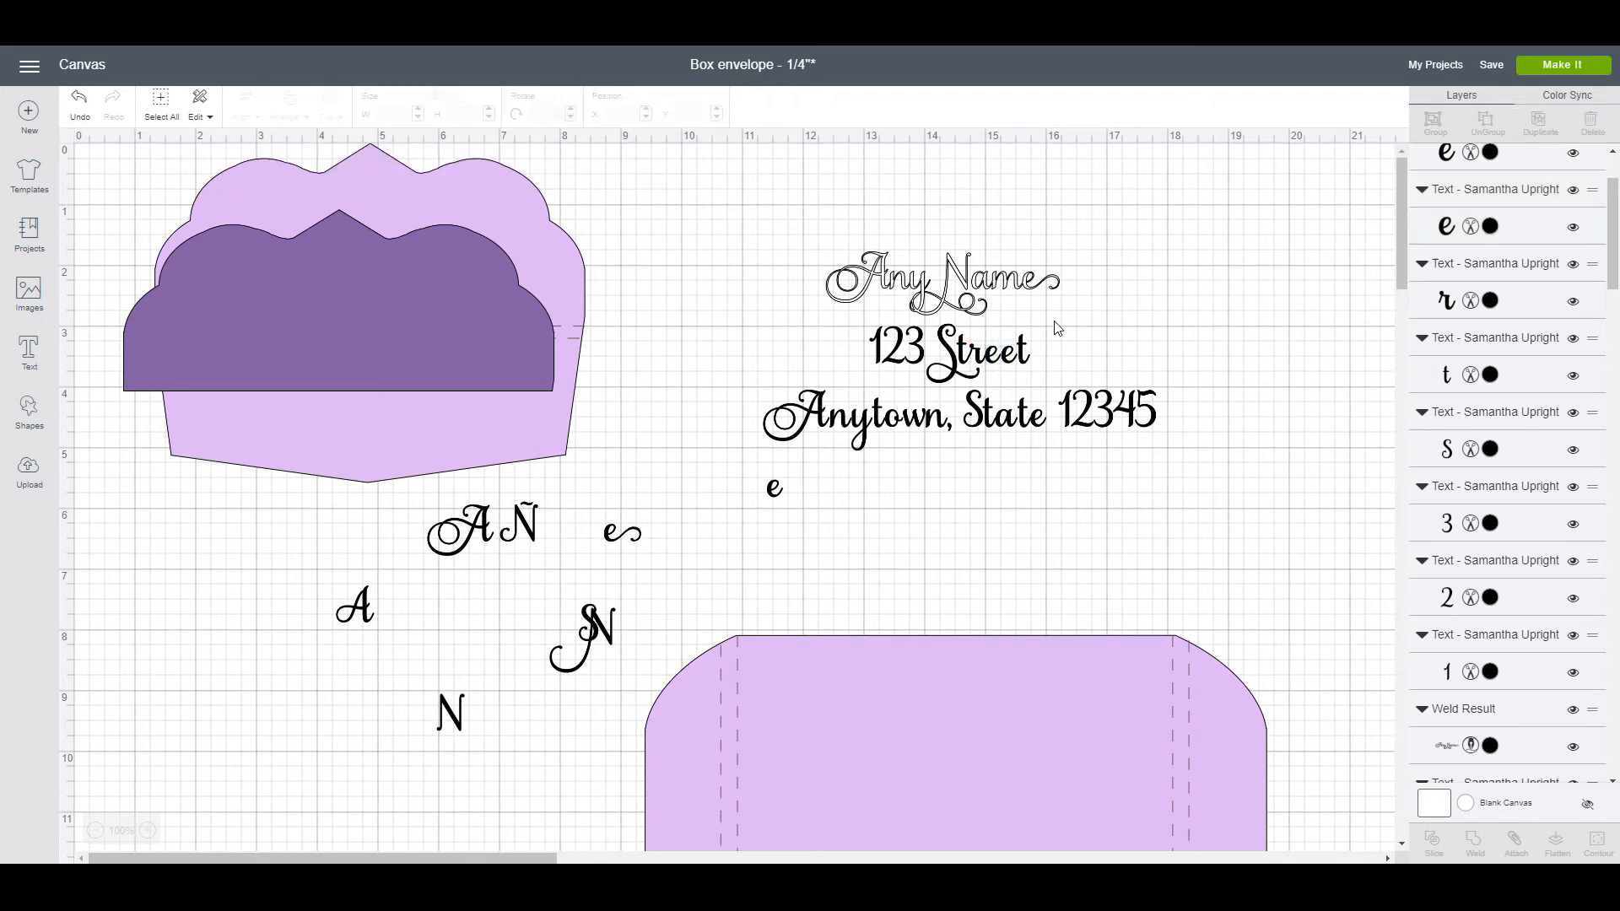
# Step: Set the X position of the second e in "Street" to 15.22
pyautogui.click(1012, 362)
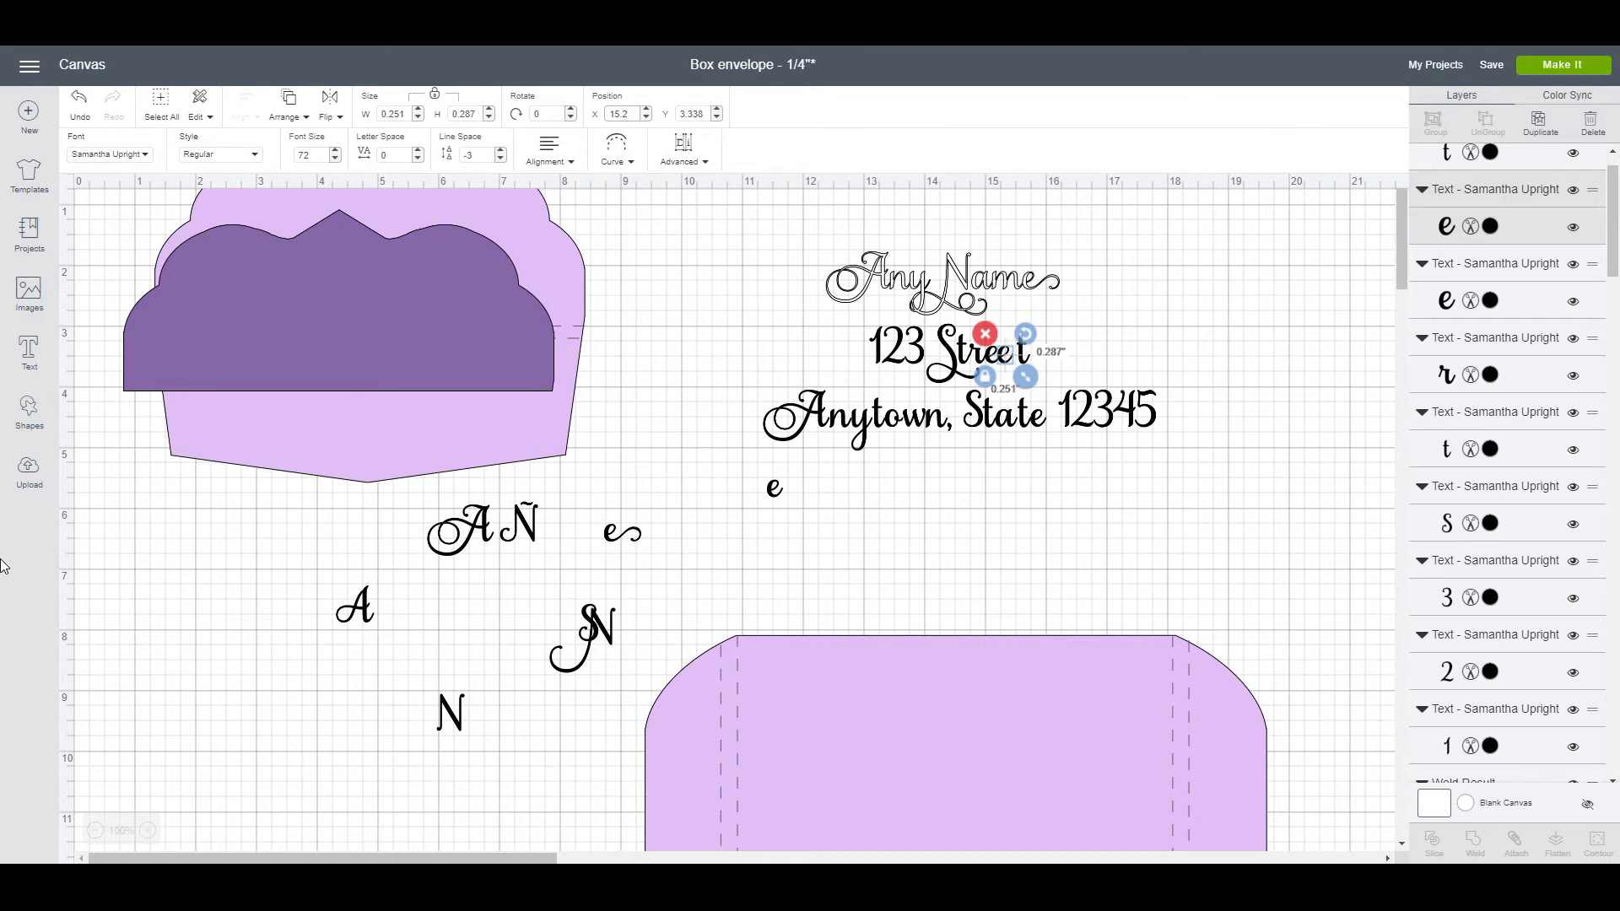
pyautogui.write('15.22')
pyautogui.click(1181, 337)
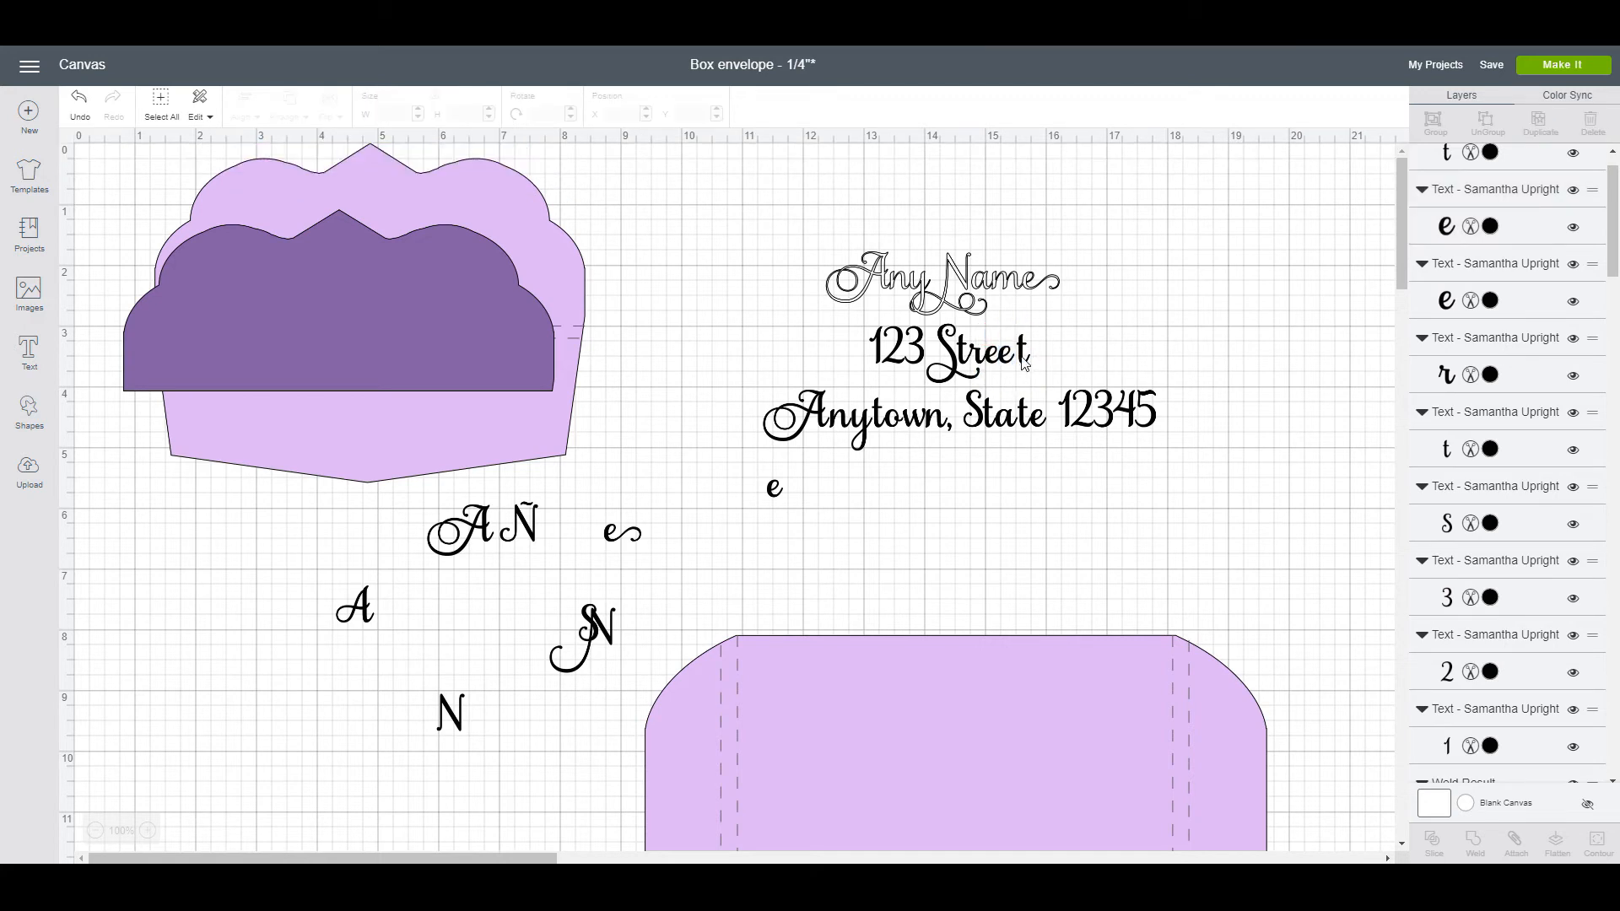
# Step: Fine-tune the final t of "Street", setting its X position to 15.41
pyautogui.click(1023, 360)
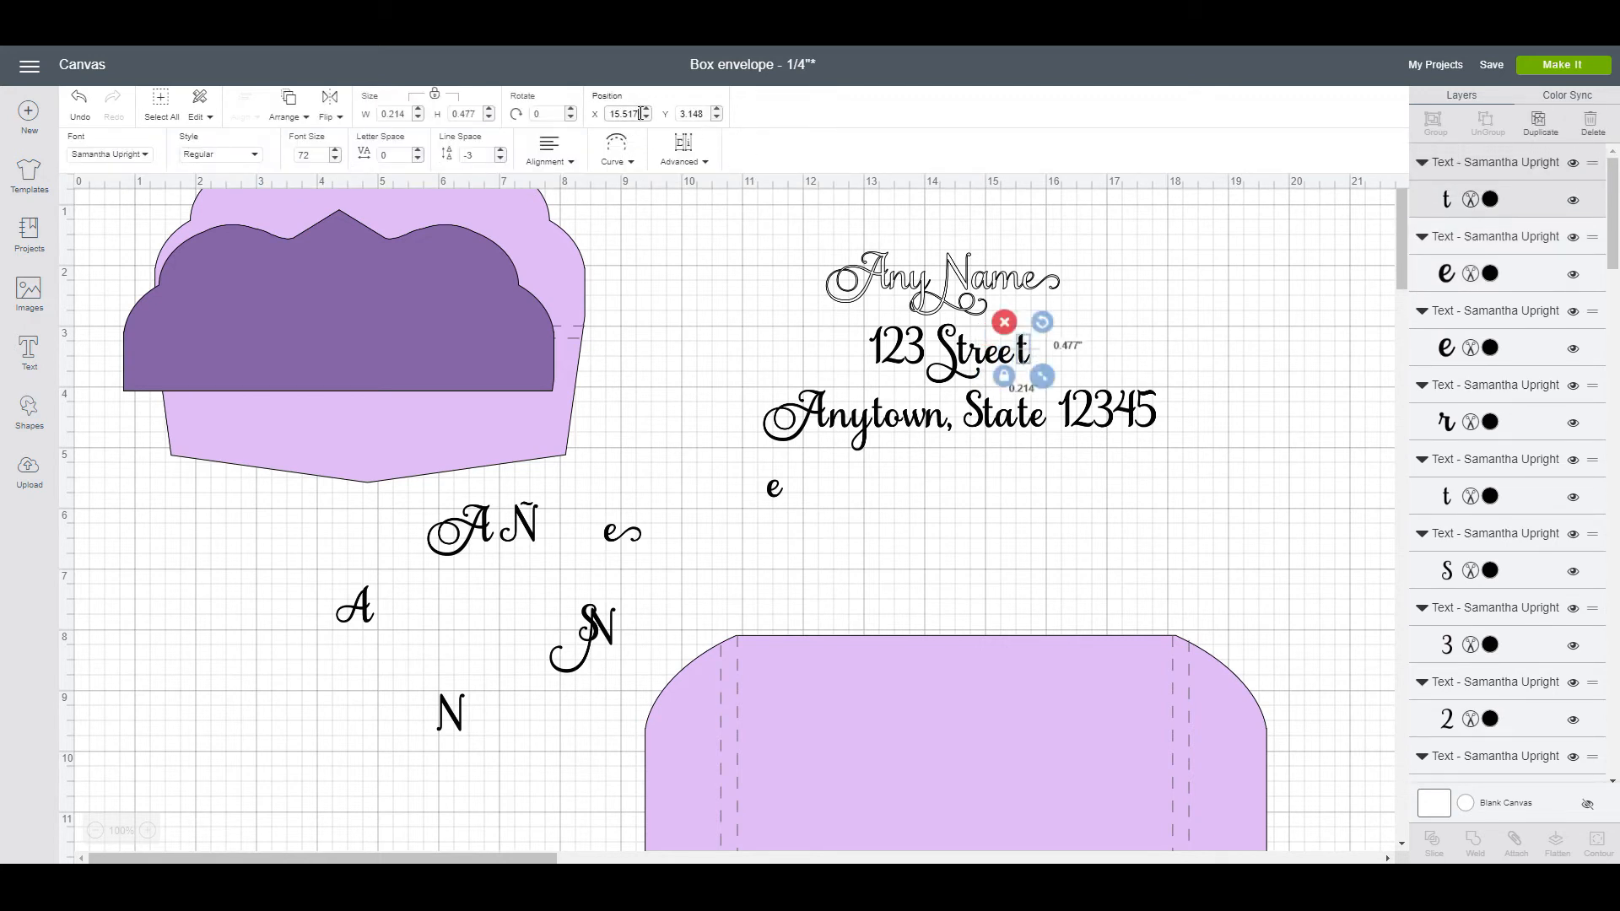
pyautogui.press('BackSpace')
pyautogui.press('BackSpace')
pyautogui.press('BackSpace')
pyautogui.press('BackSpace')
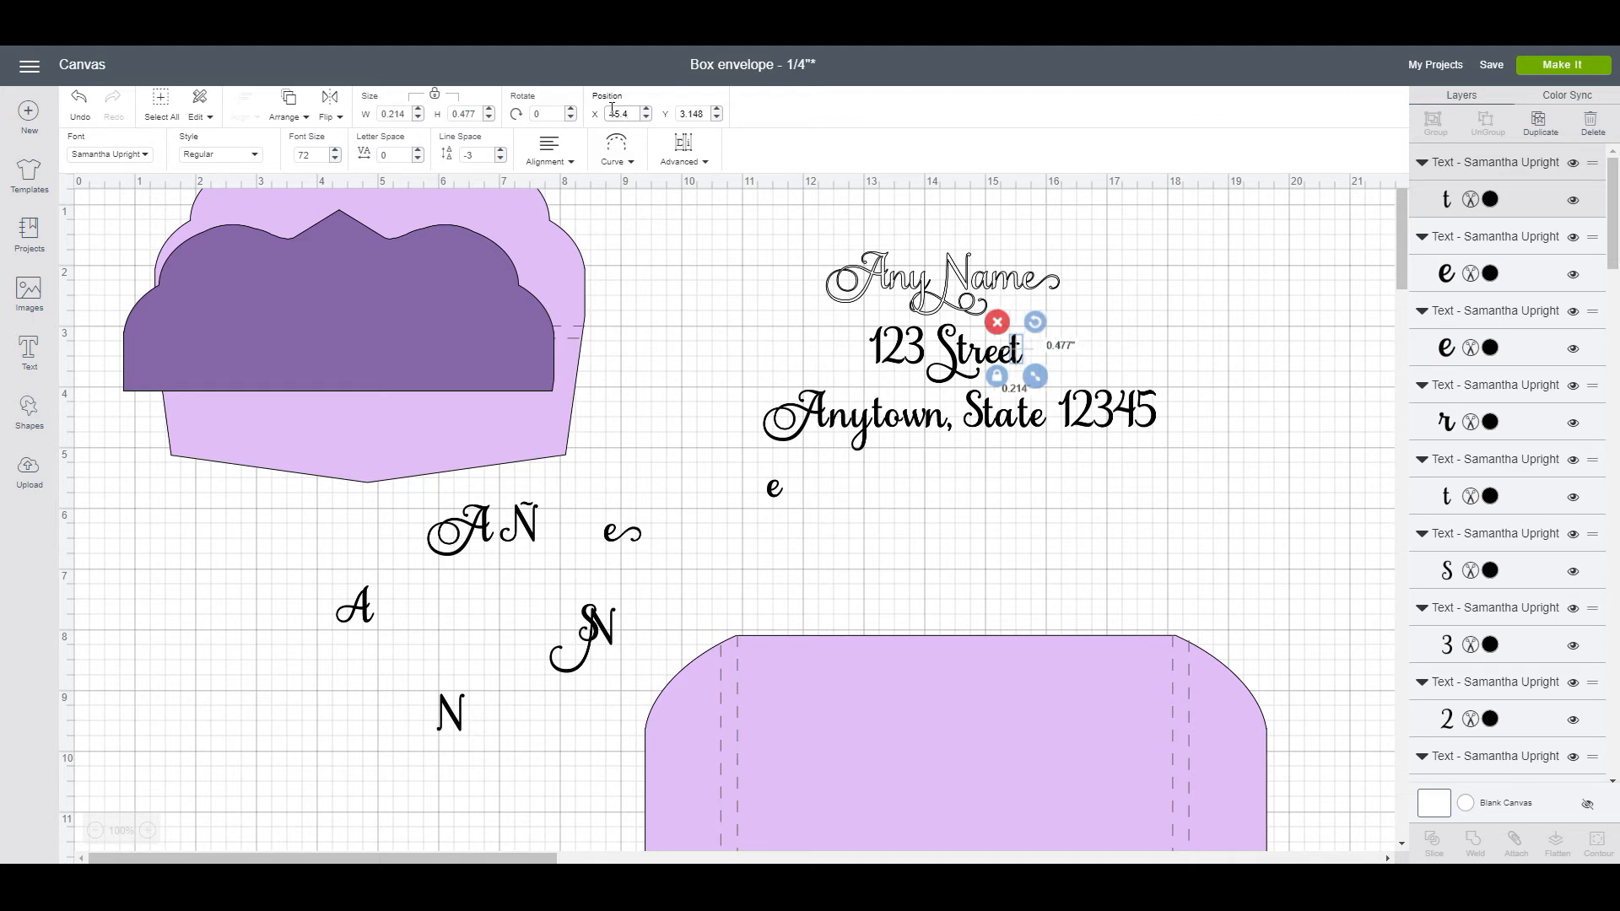
pyautogui.write('5')
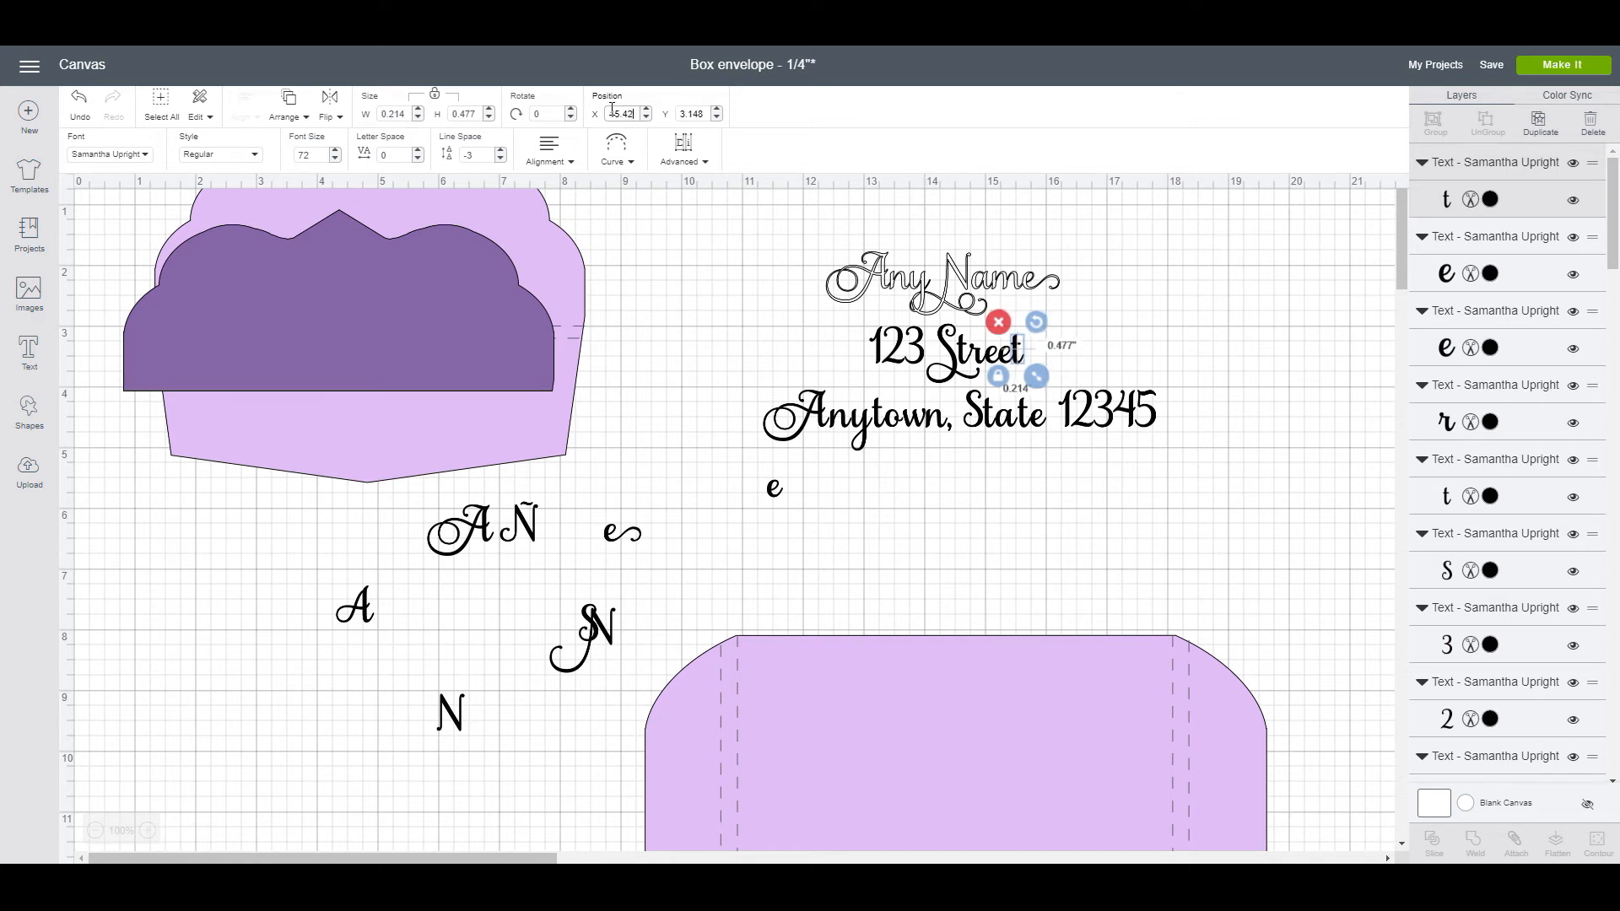
pyautogui.write('1')
pyautogui.click(853, 344)
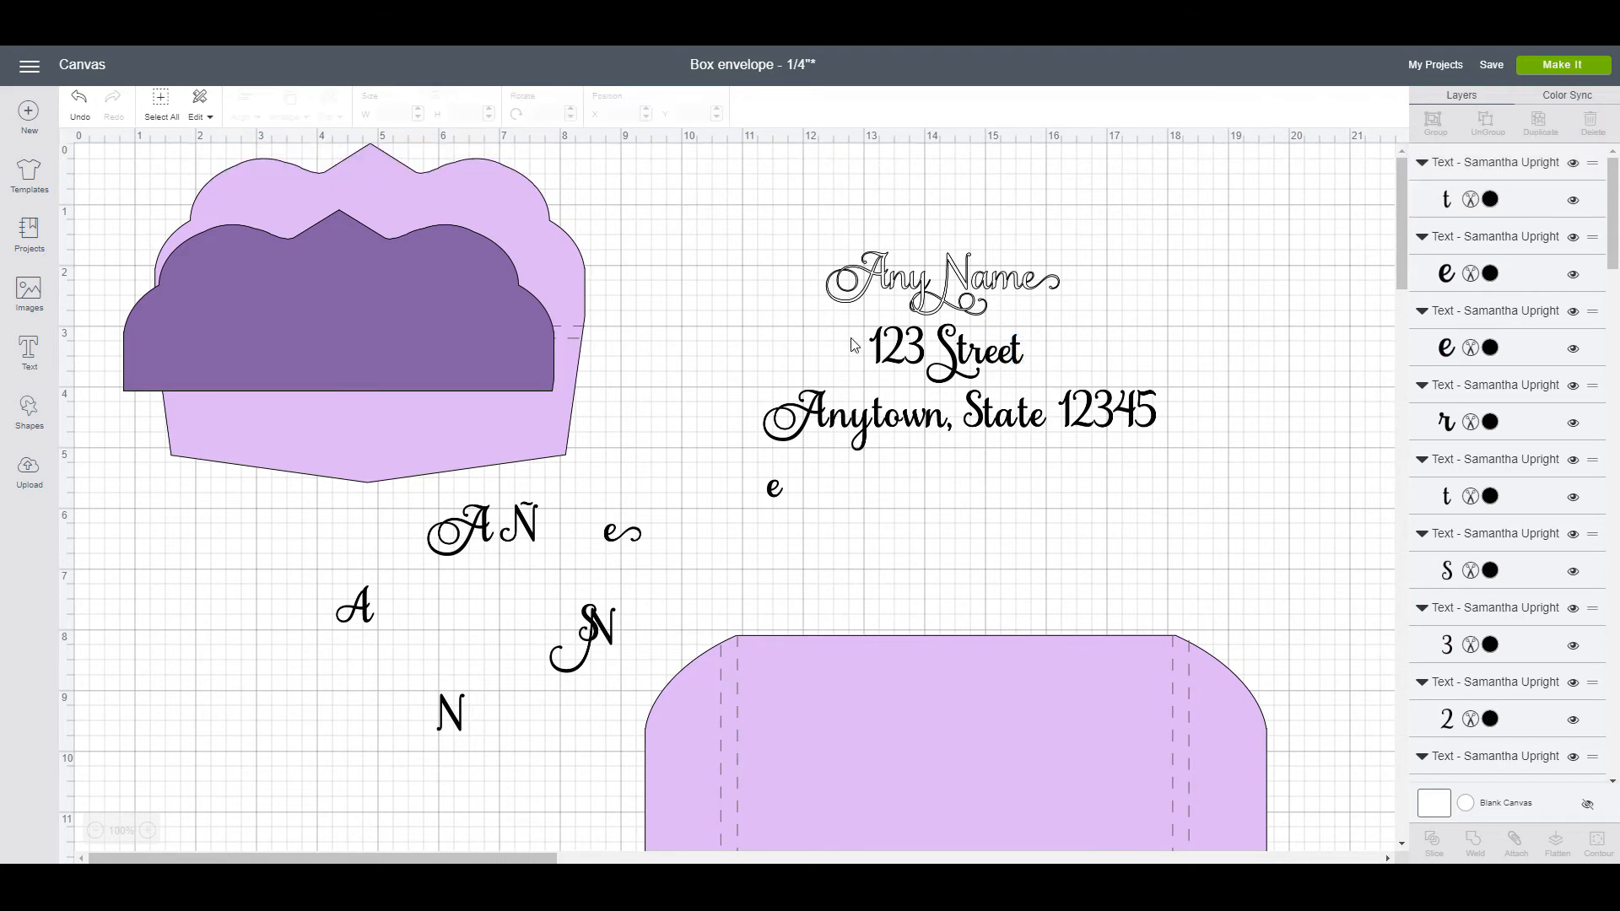
# Step: Weld the letters of "123 Street" into one shape and set its line type to Write
pyautogui.moveTo(851, 327); pyautogui.dragTo(1024, 371)
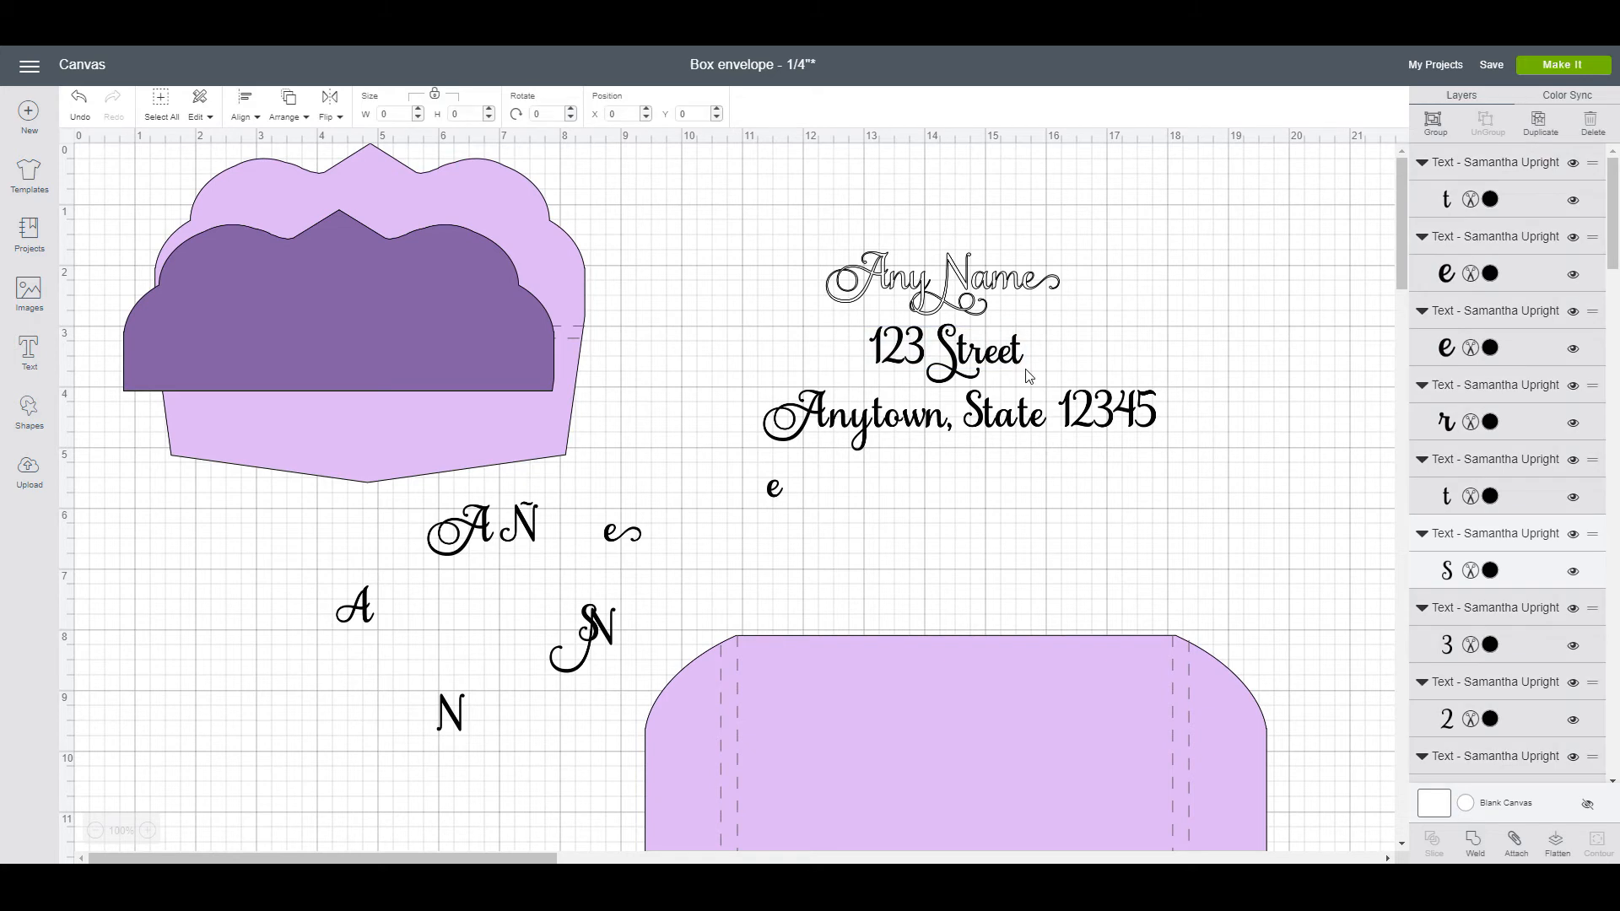
pyautogui.click(1475, 854)
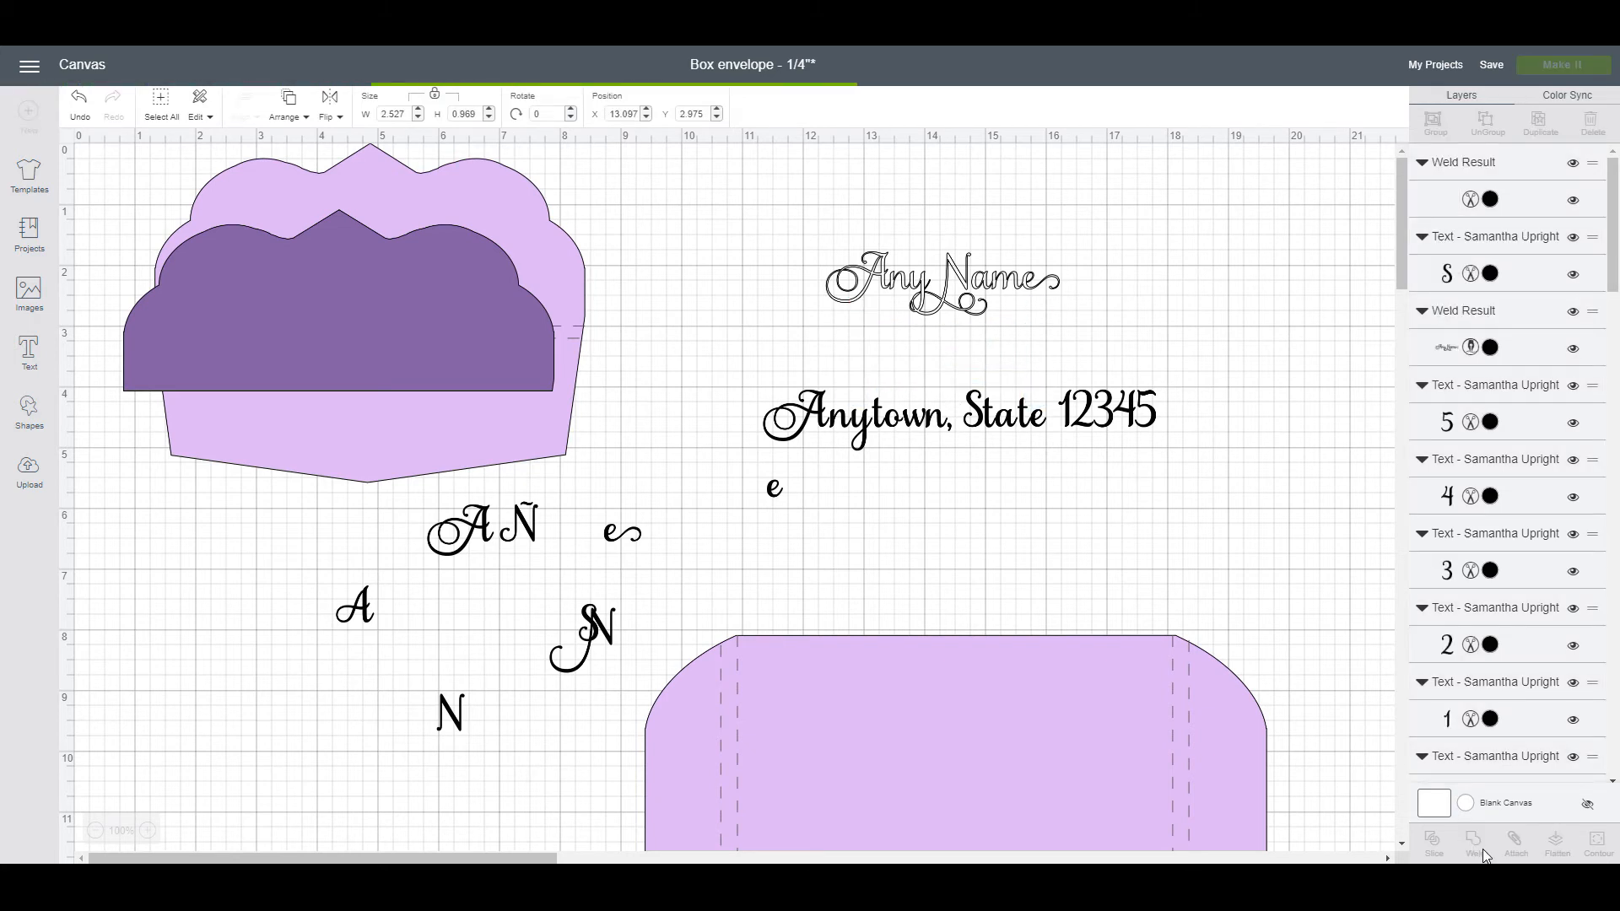
pyautogui.click(1471, 202)
pyautogui.click(1277, 122)
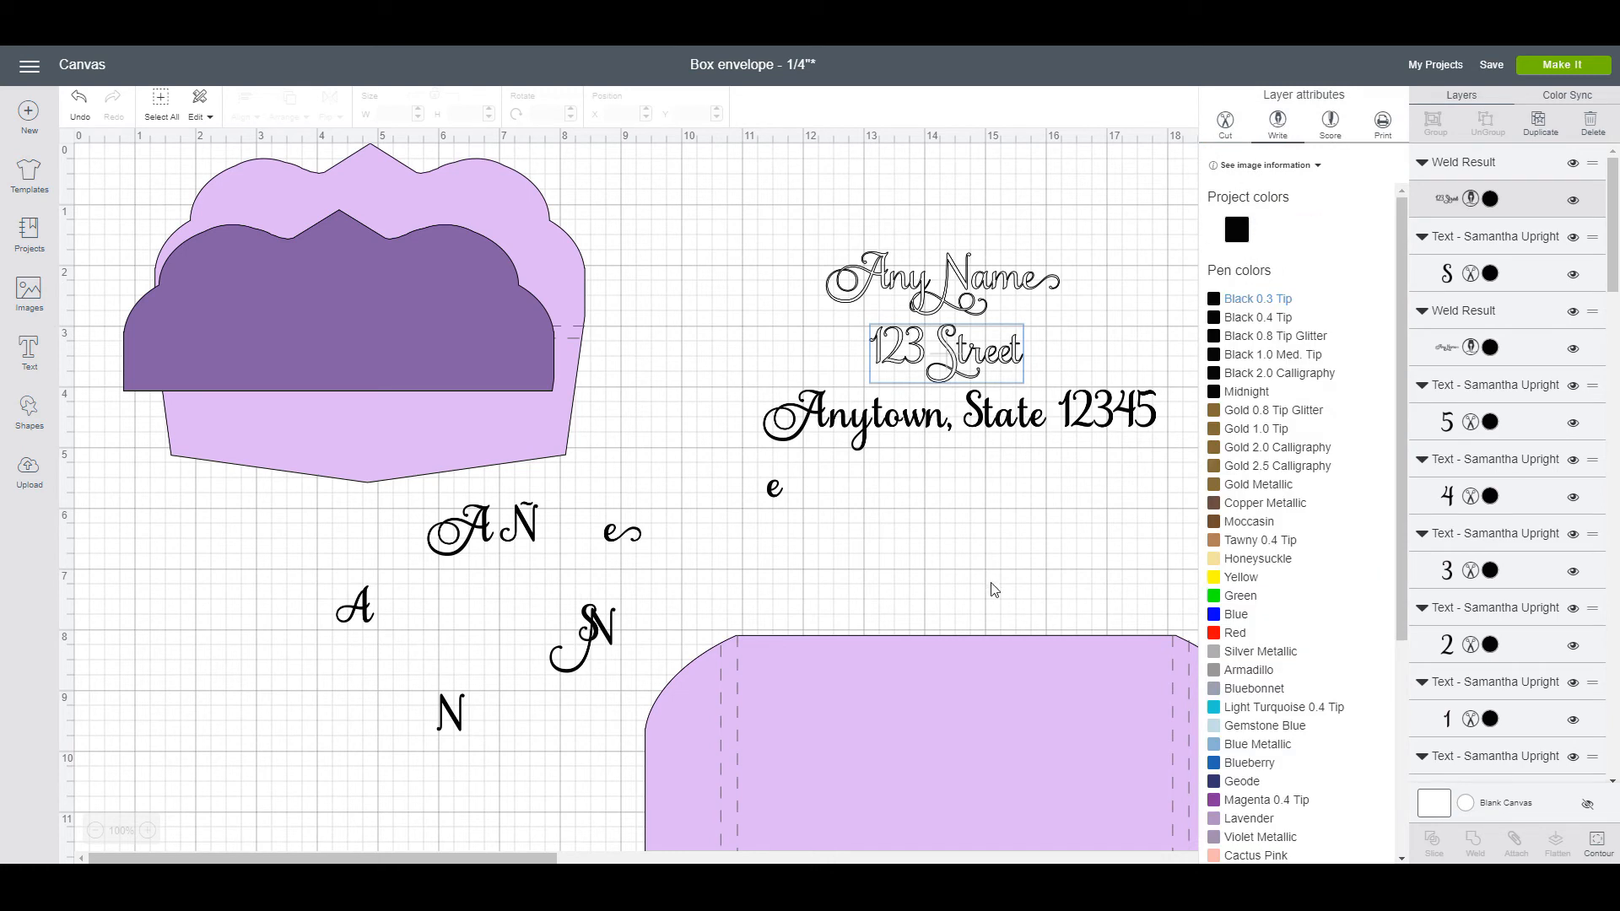
pyautogui.click(984, 590)
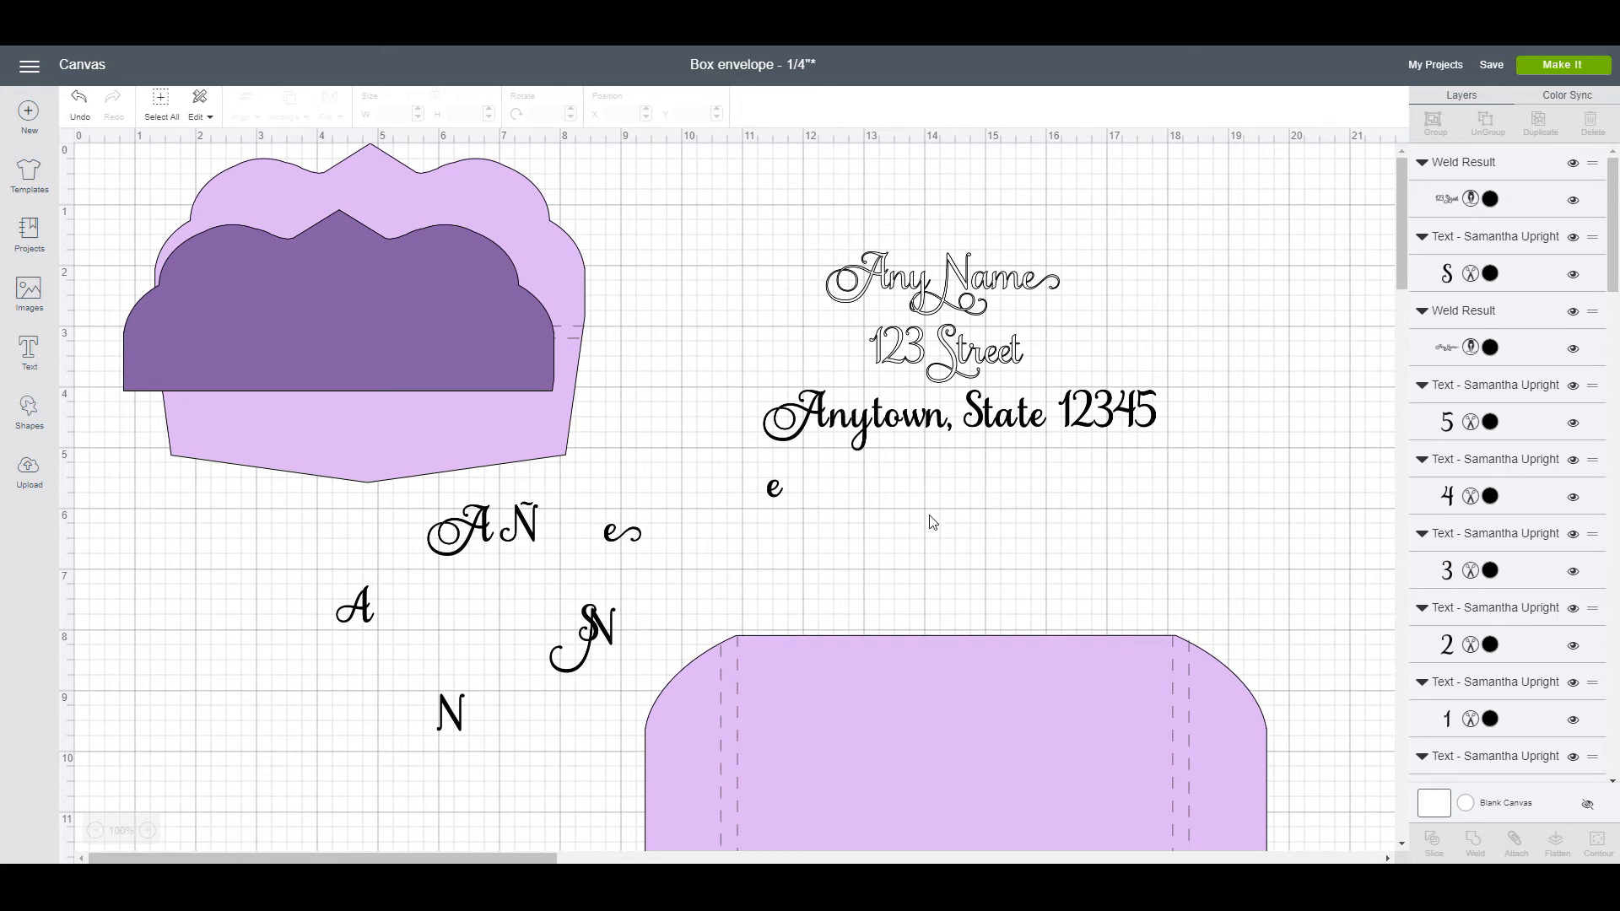
# Step: Replace the plain e of "State" with the decorative e at X 15.753, Y 4.369, sent to back, moving the plain e to about X 10.86, Y 6.33
pyautogui.click(1038, 417)
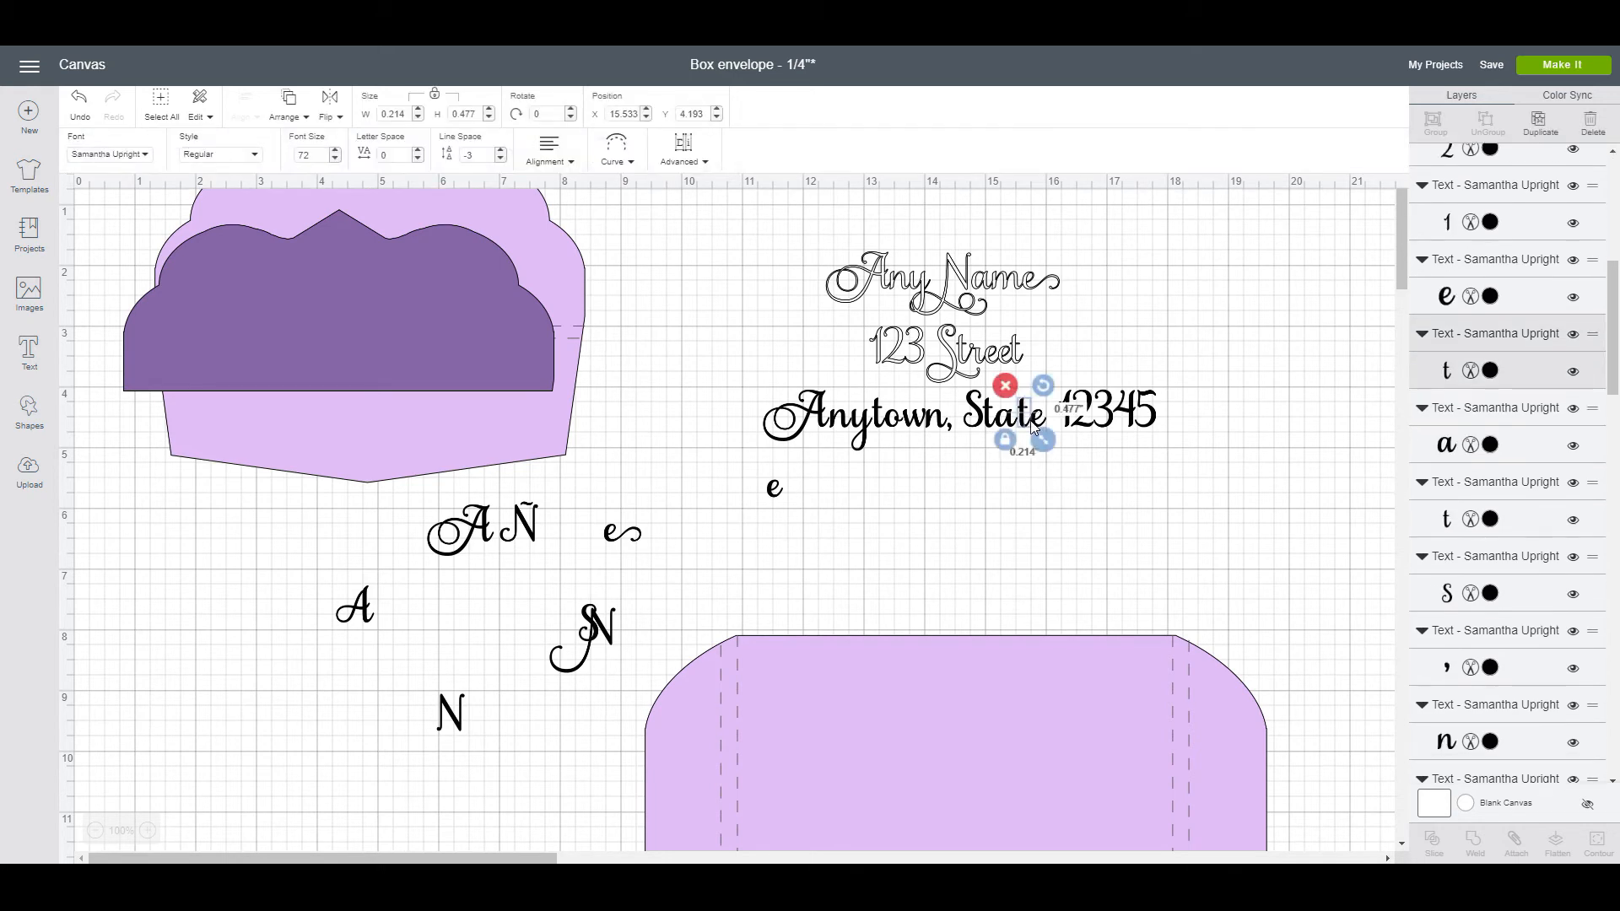
pyautogui.moveTo(626, 534); pyautogui.dragTo(1057, 426)
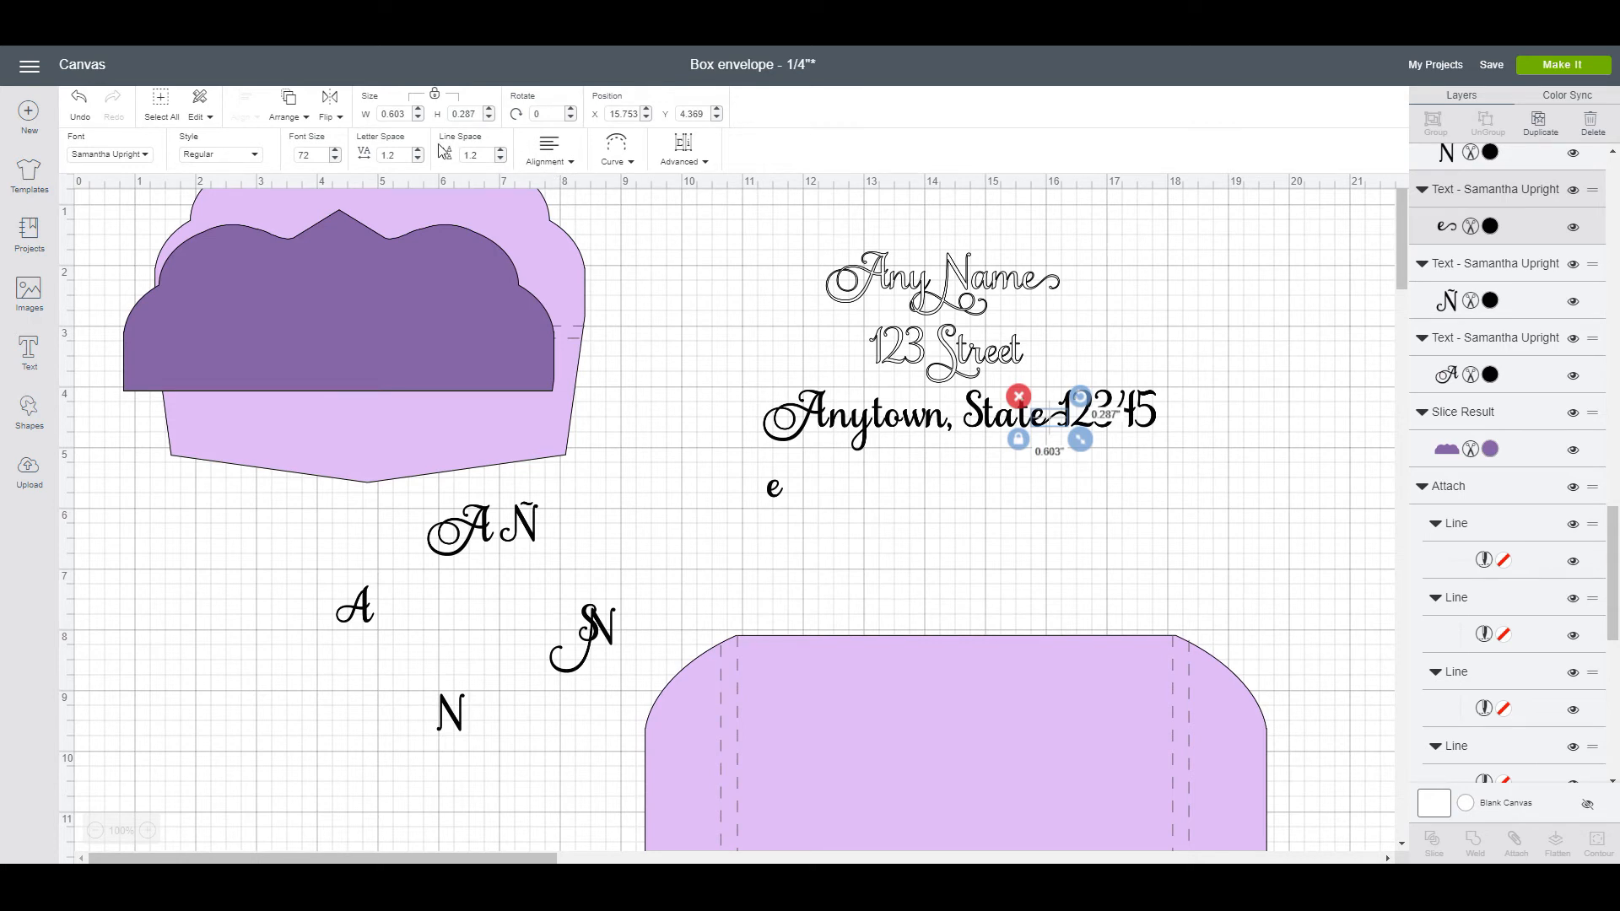
pyautogui.click(285, 117)
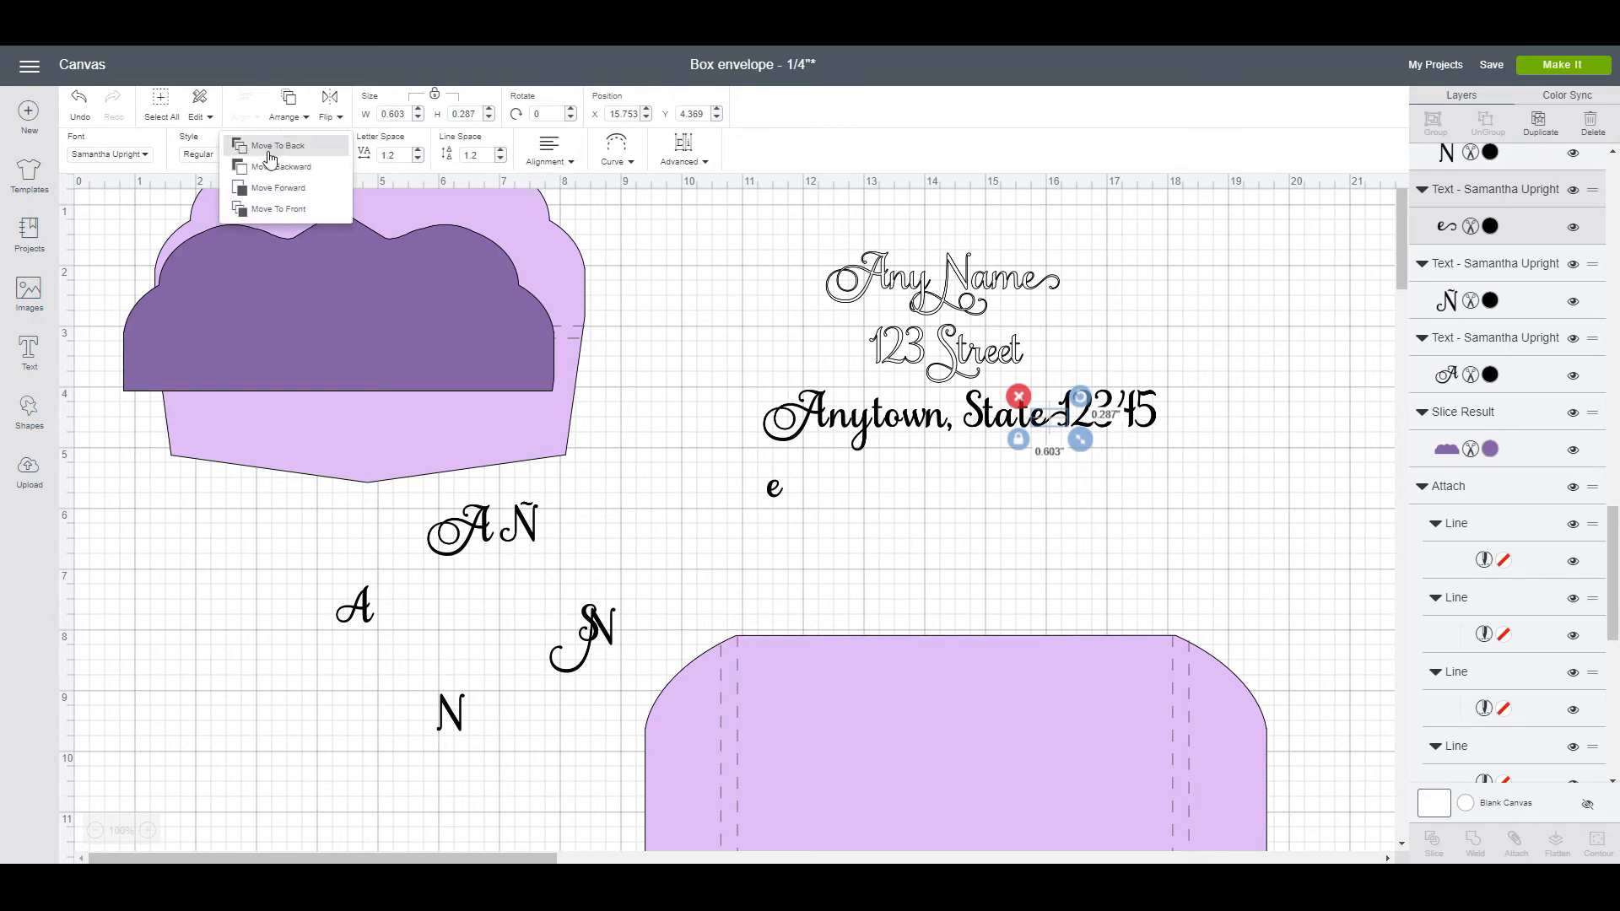
pyautogui.click(272, 147)
pyautogui.click(1130, 560)
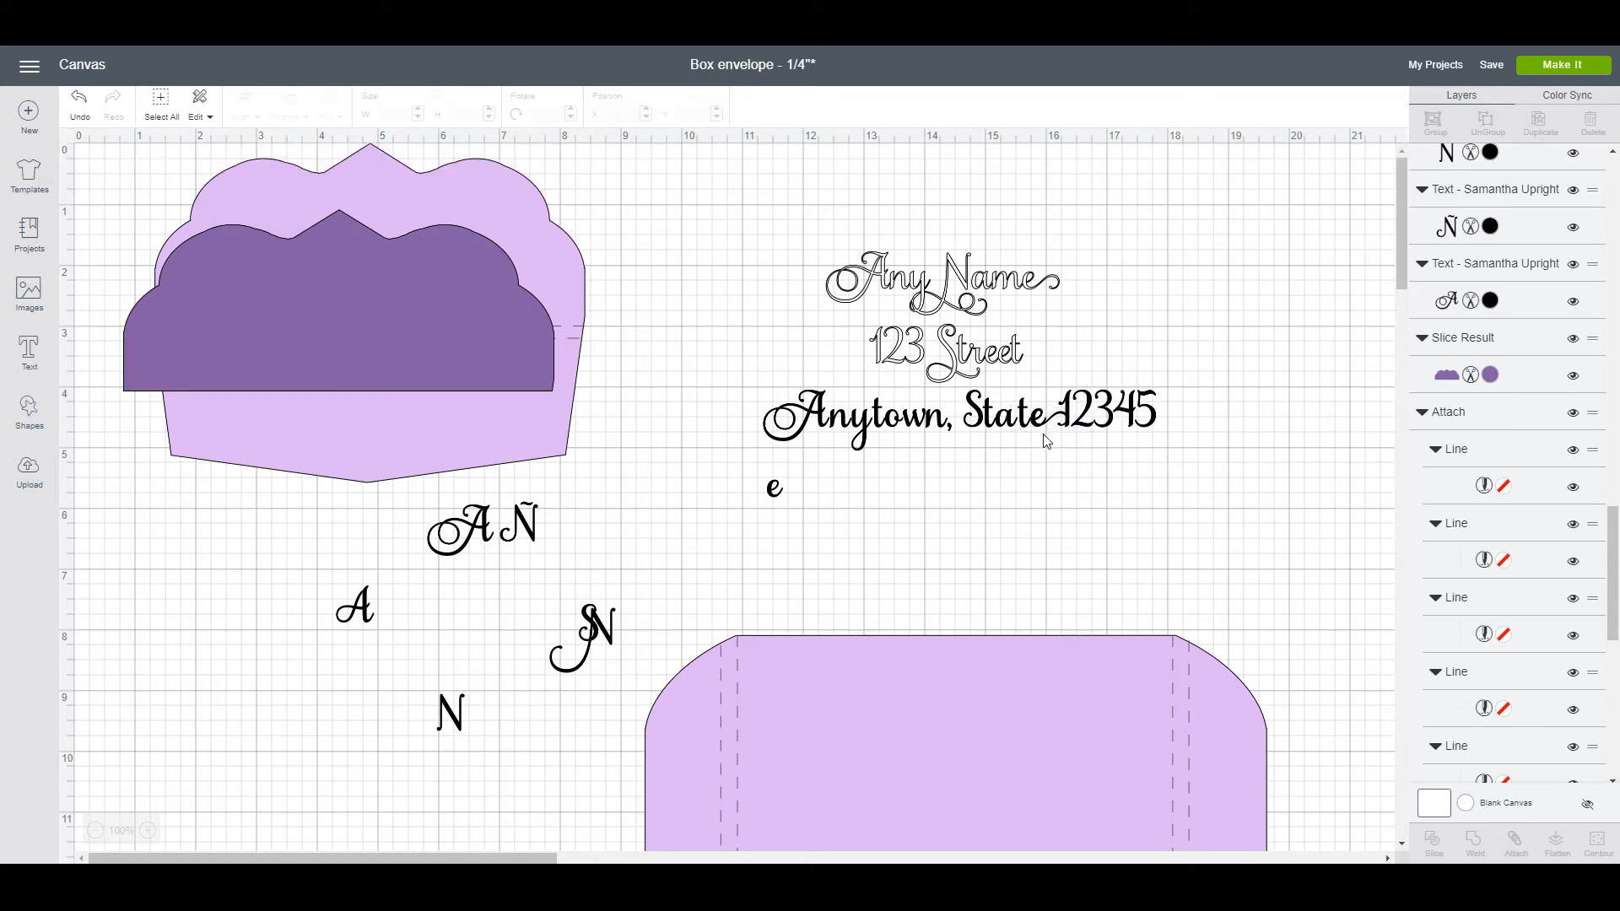
pyautogui.moveTo(1041, 430); pyautogui.dragTo(732, 557)
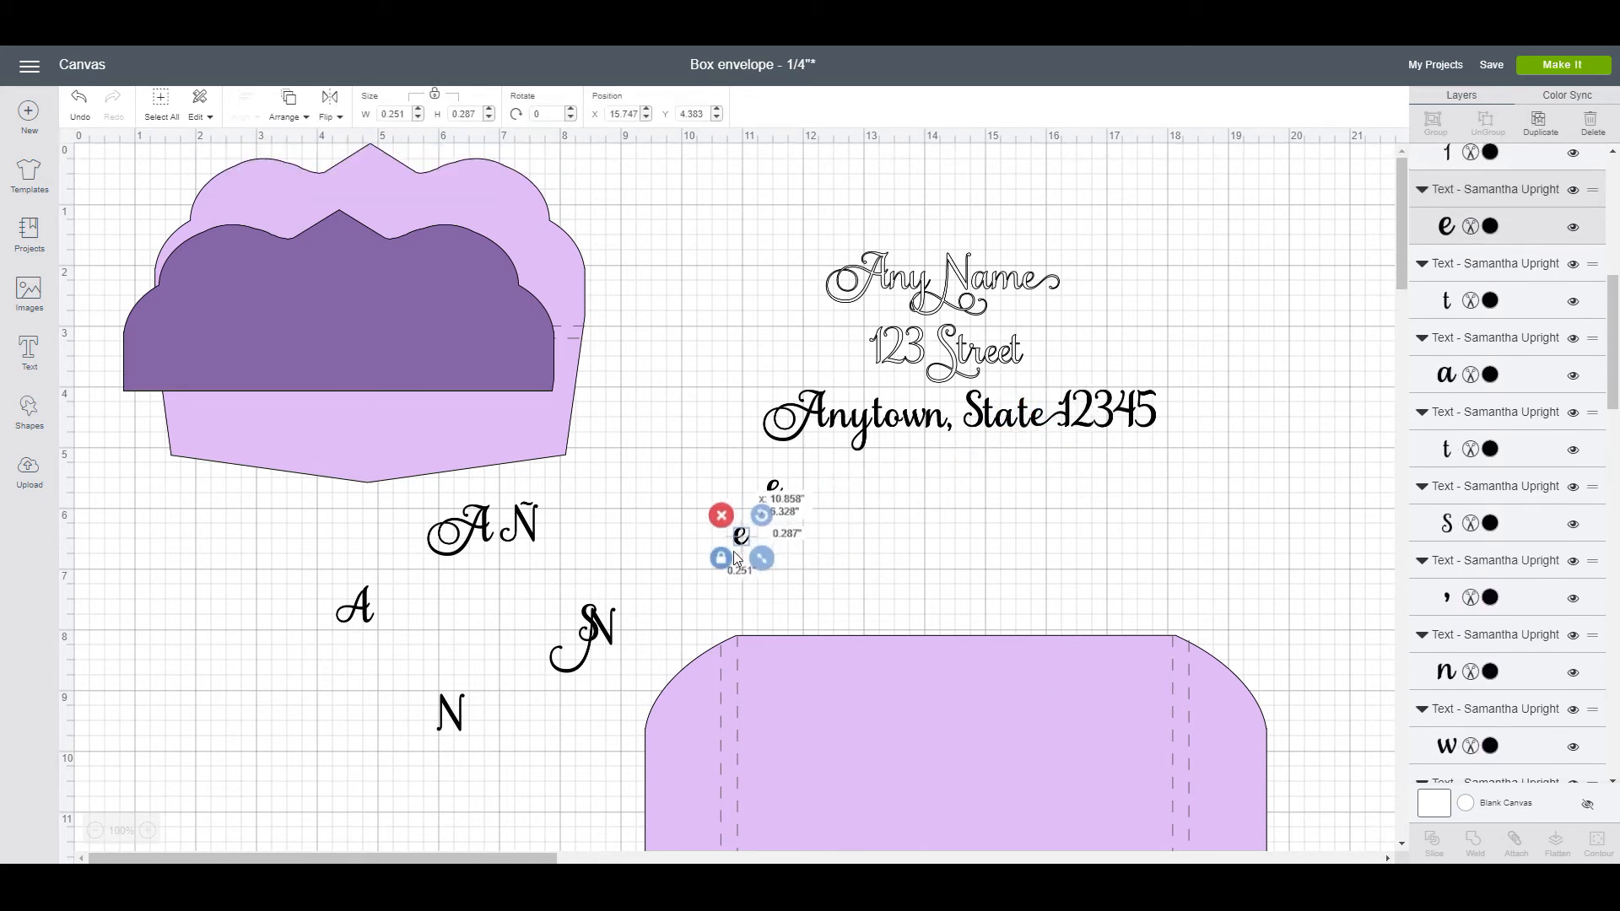
# Step: Fine-tune the decorative A of "Anytown", setting its X position to 11.37
pyautogui.click(823, 428)
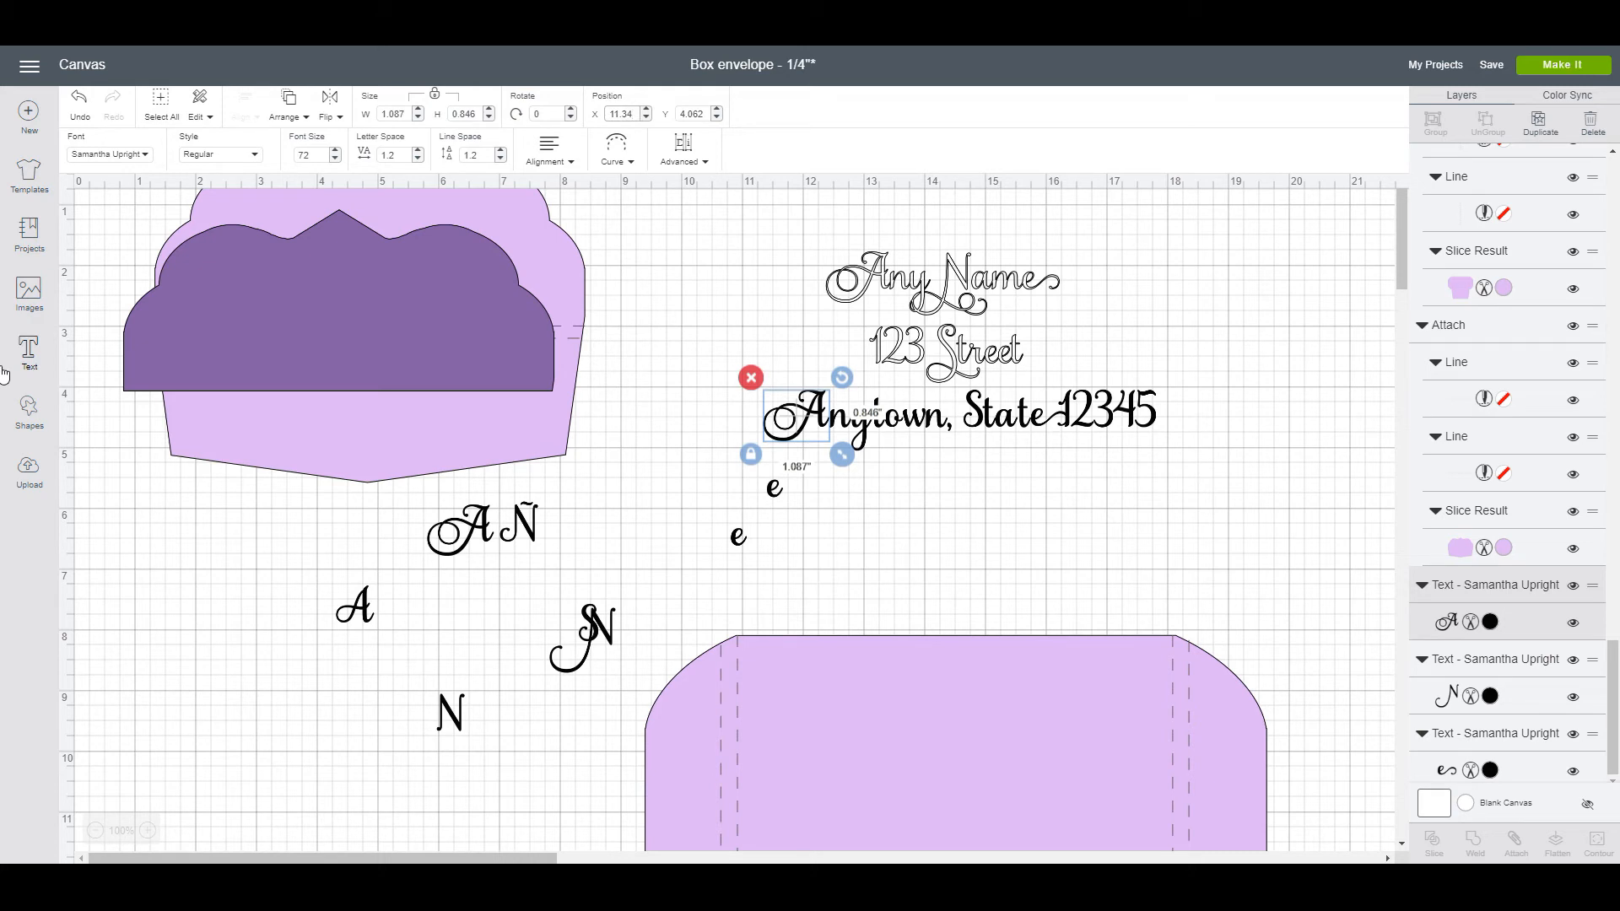
pyautogui.press('Return')
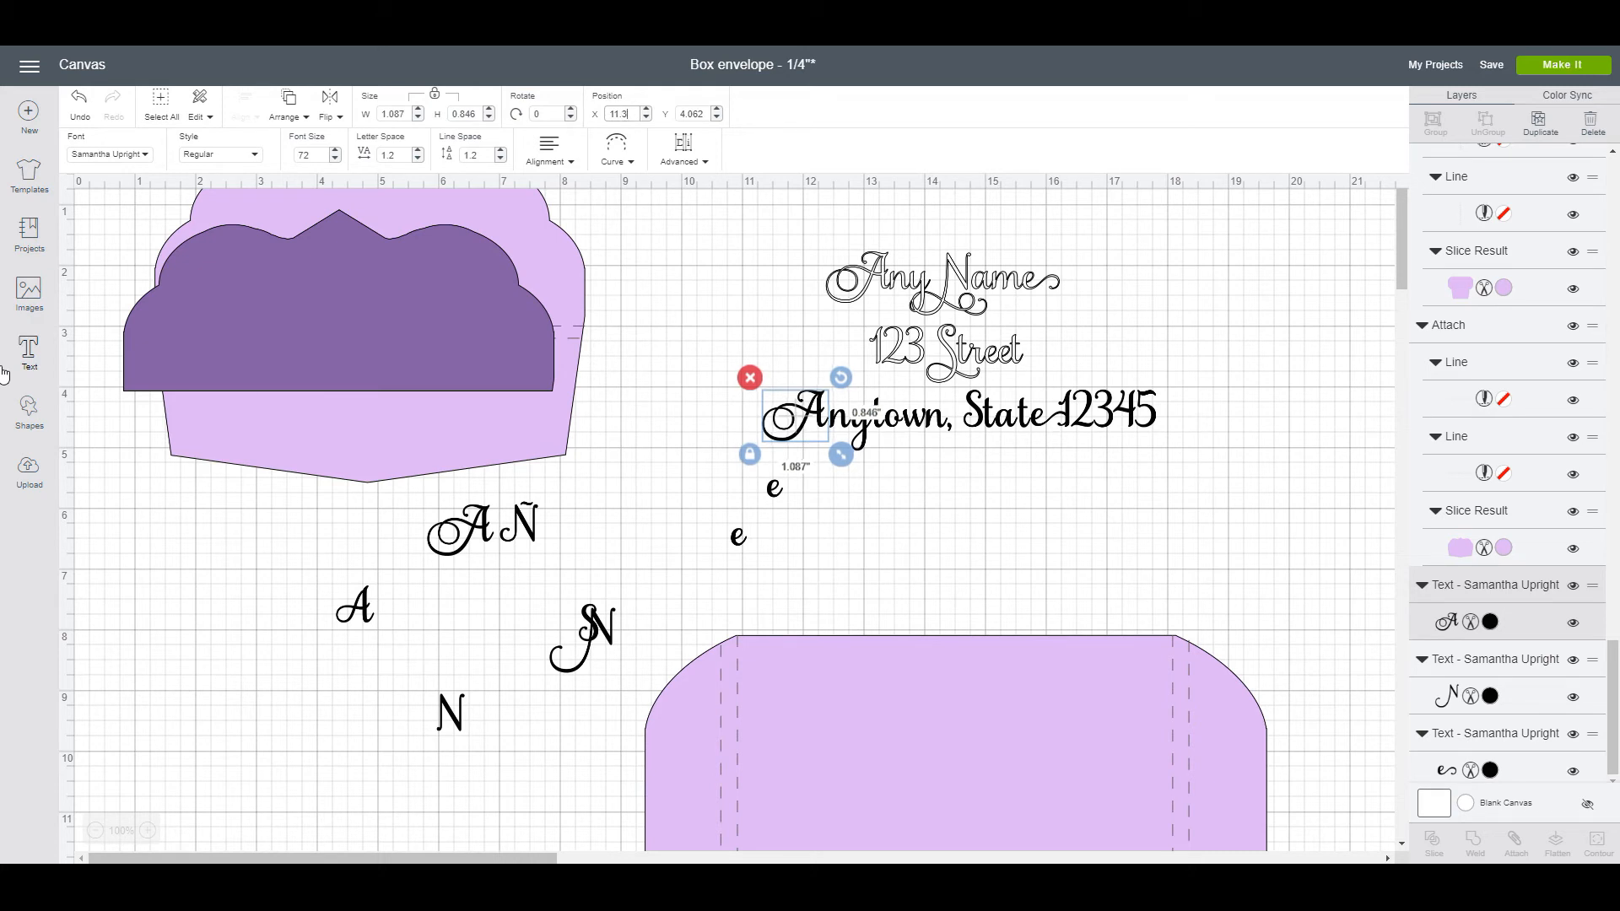
pyautogui.write('7')
pyautogui.press('Return')
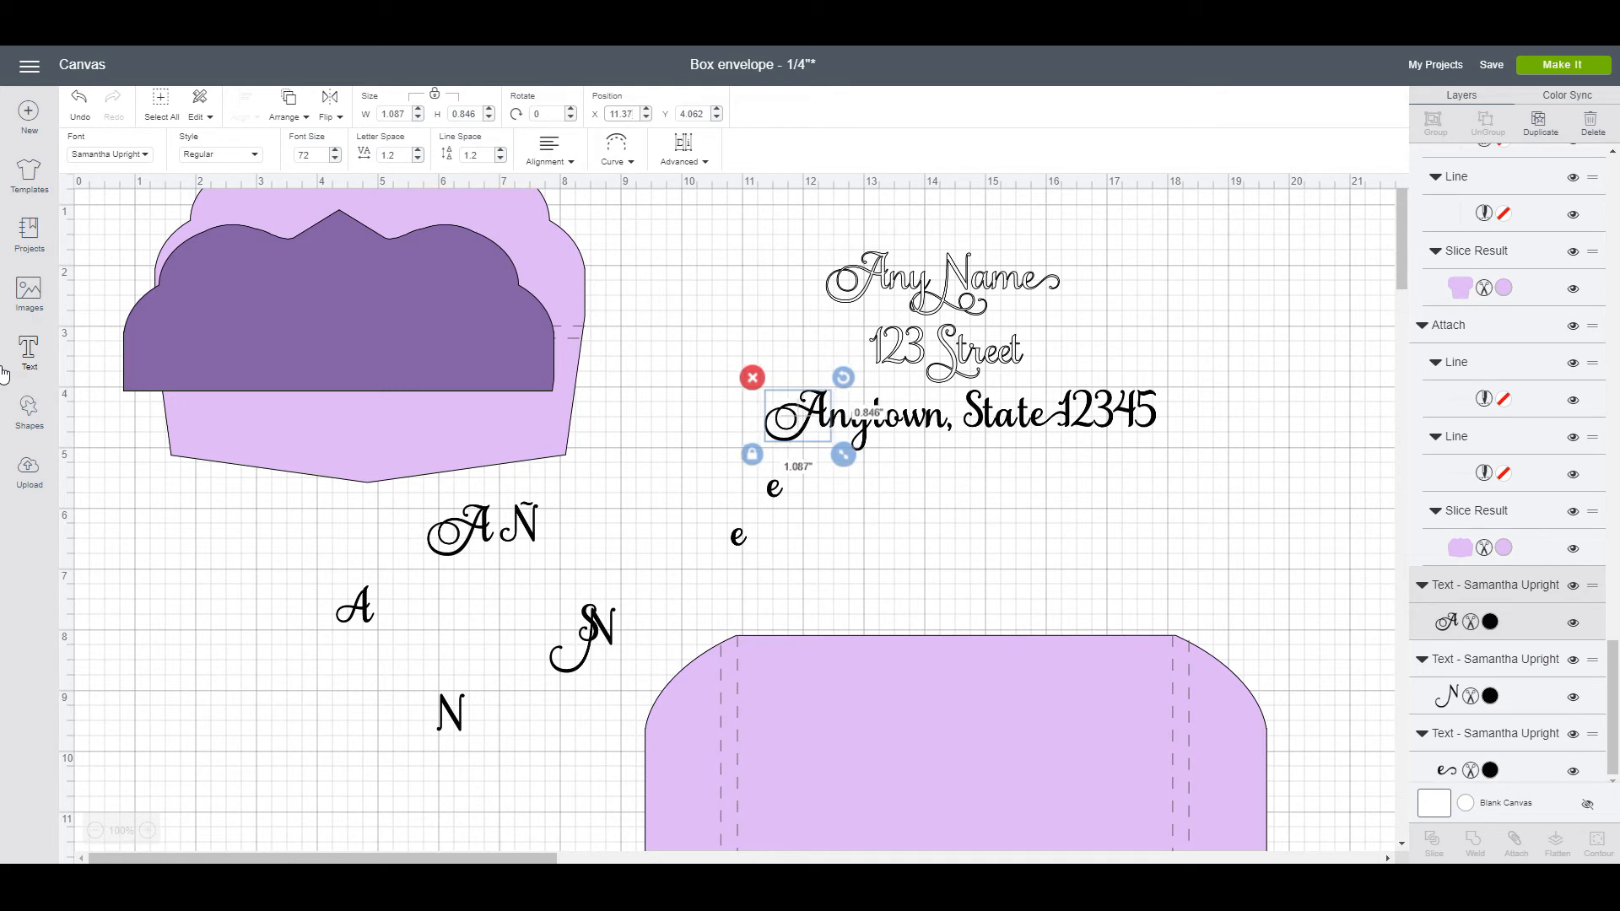
# Step: Set the decorative A of "Anytown" to X position 11.38
pyautogui.press('BackSpace')
pyautogui.write('8')
pyautogui.press('Return')
pyautogui.click(1030, 581)
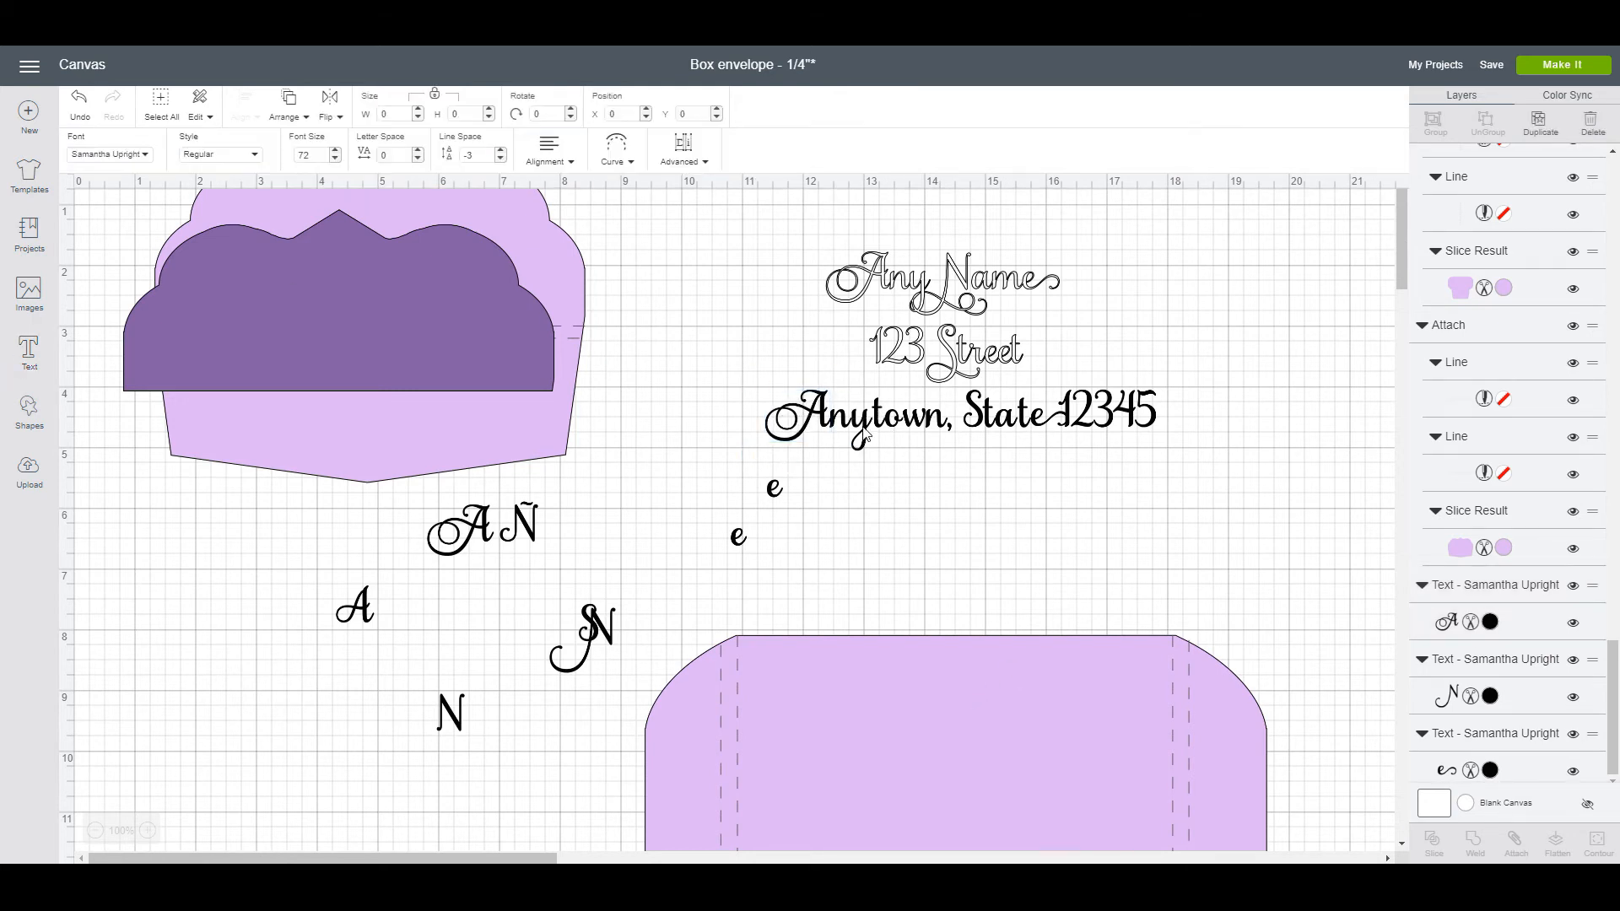
# Step: Set the y of "Anytown" to X position 12.78
pyautogui.click(865, 435)
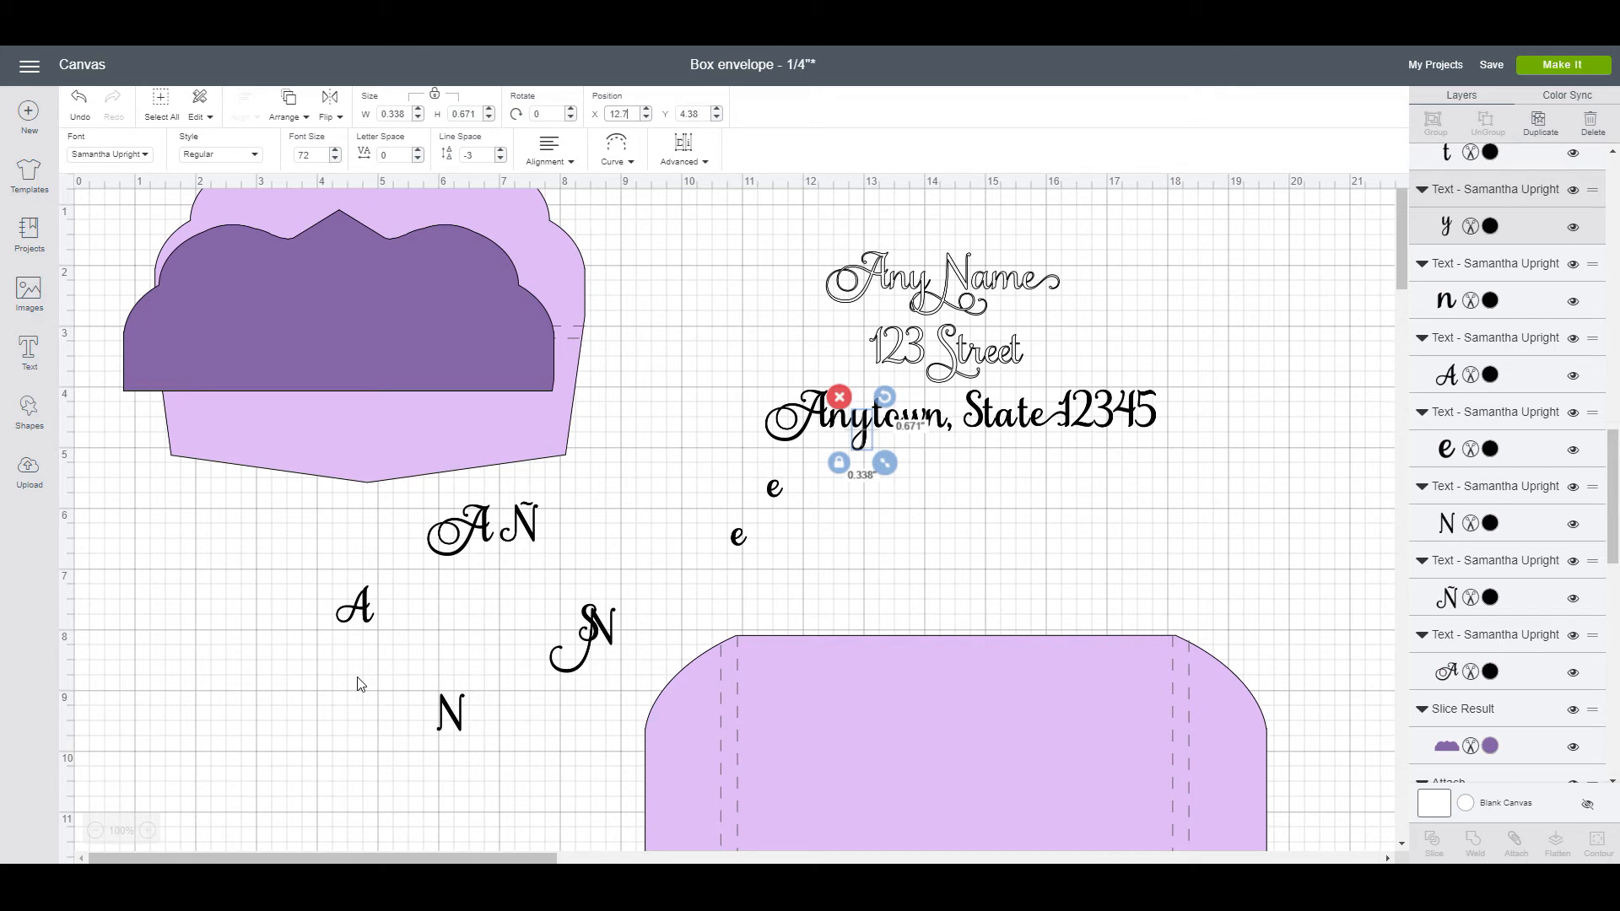
pyautogui.write('8')
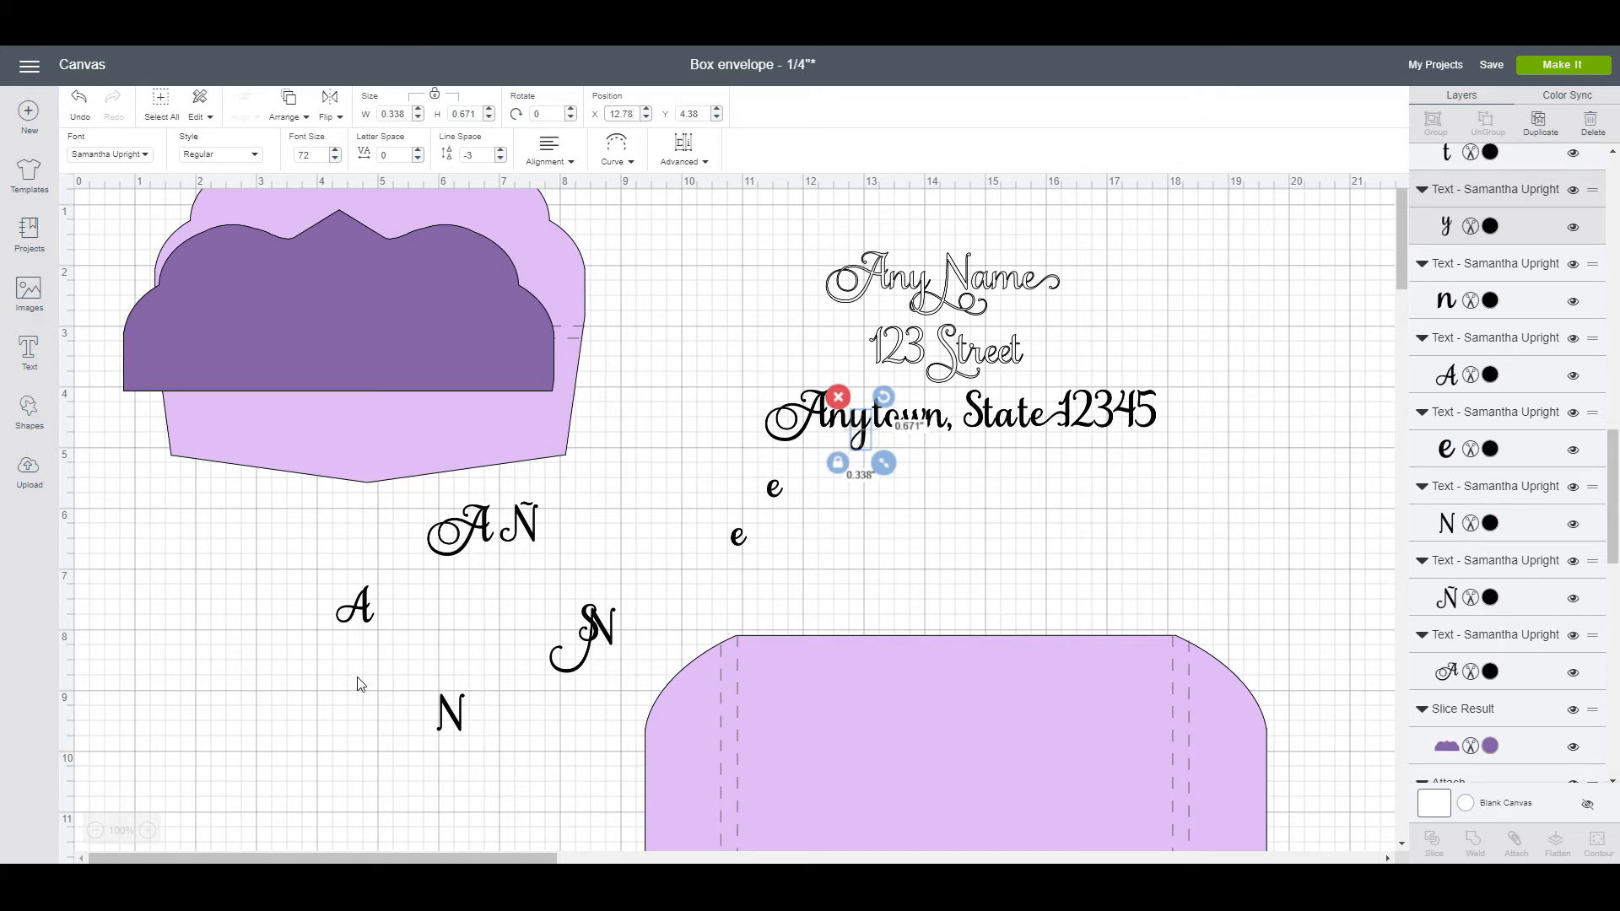
pyautogui.click(937, 557)
# Step: Shift the t of "Anytown" left against the y, setting its X position to 13.05
pyautogui.click(880, 431)
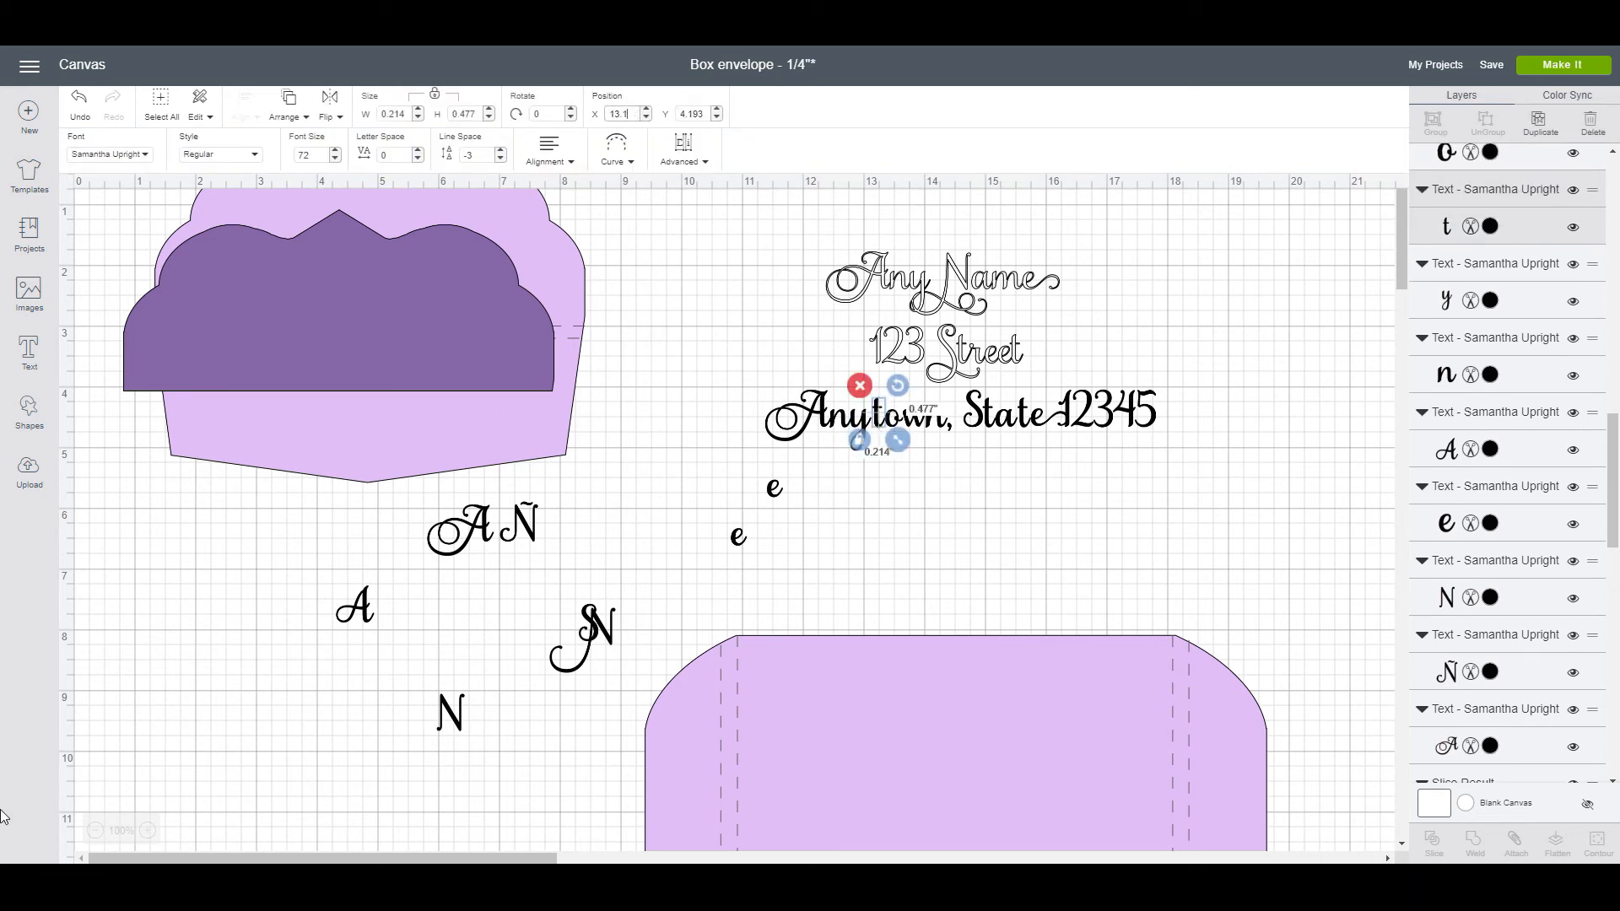
pyautogui.press('Left')
pyautogui.press('Left')
pyautogui.press('Left')
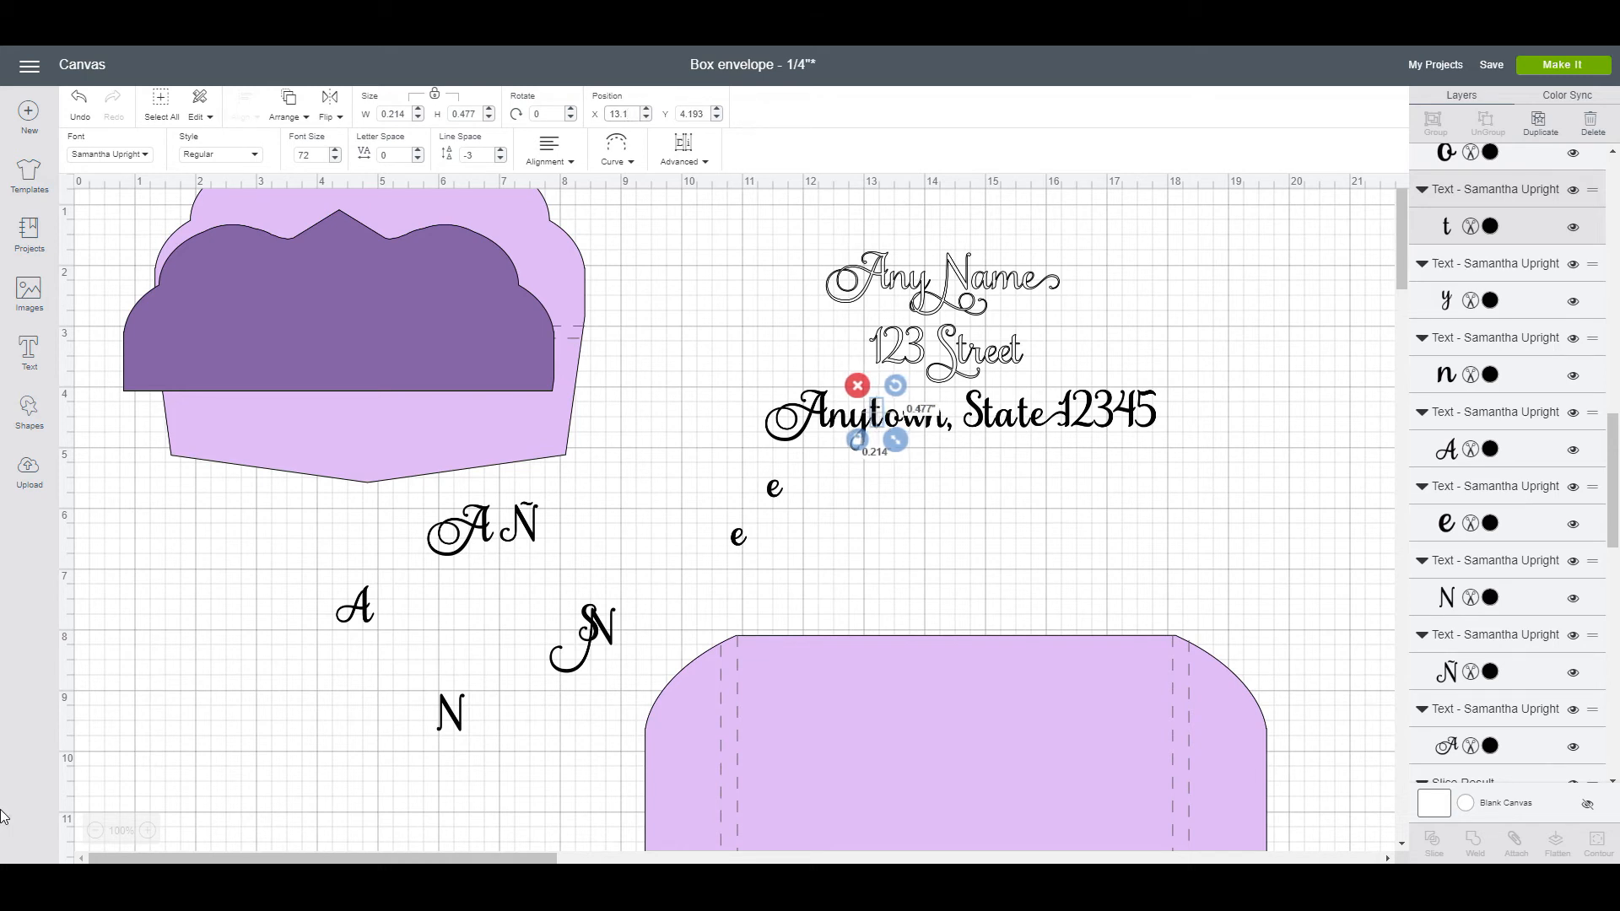
pyautogui.press('Left')
pyautogui.press('Left')
pyautogui.press('Left')
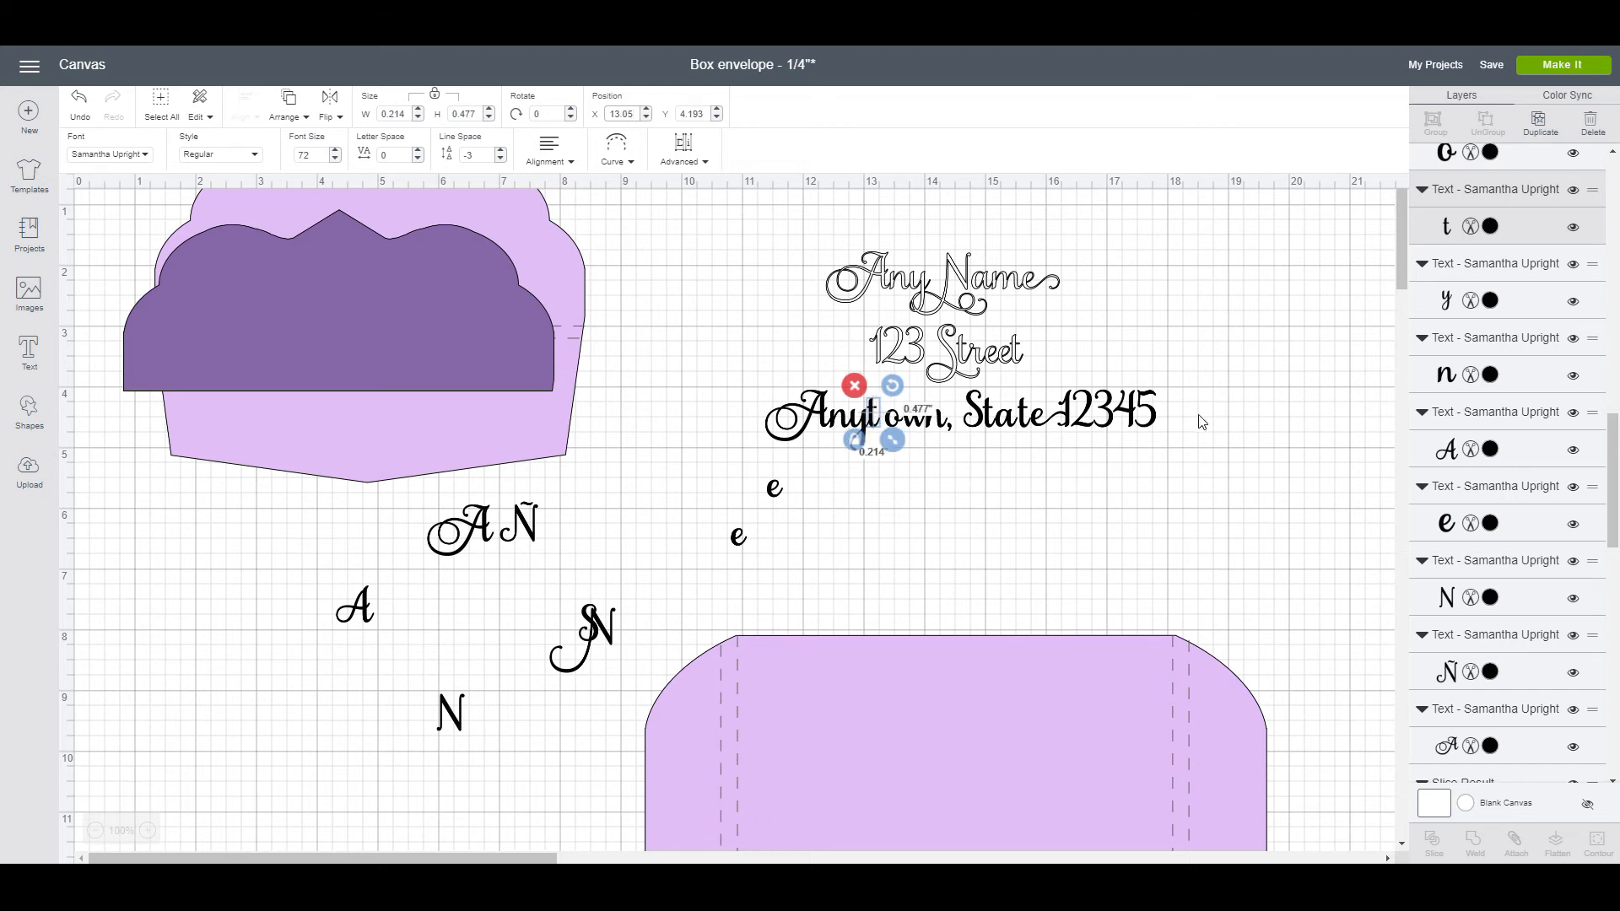
pyautogui.click(1022, 529)
# Step: Move the o of "Anytown" left to meet the t, setting its X position to 13.2
pyautogui.click(899, 427)
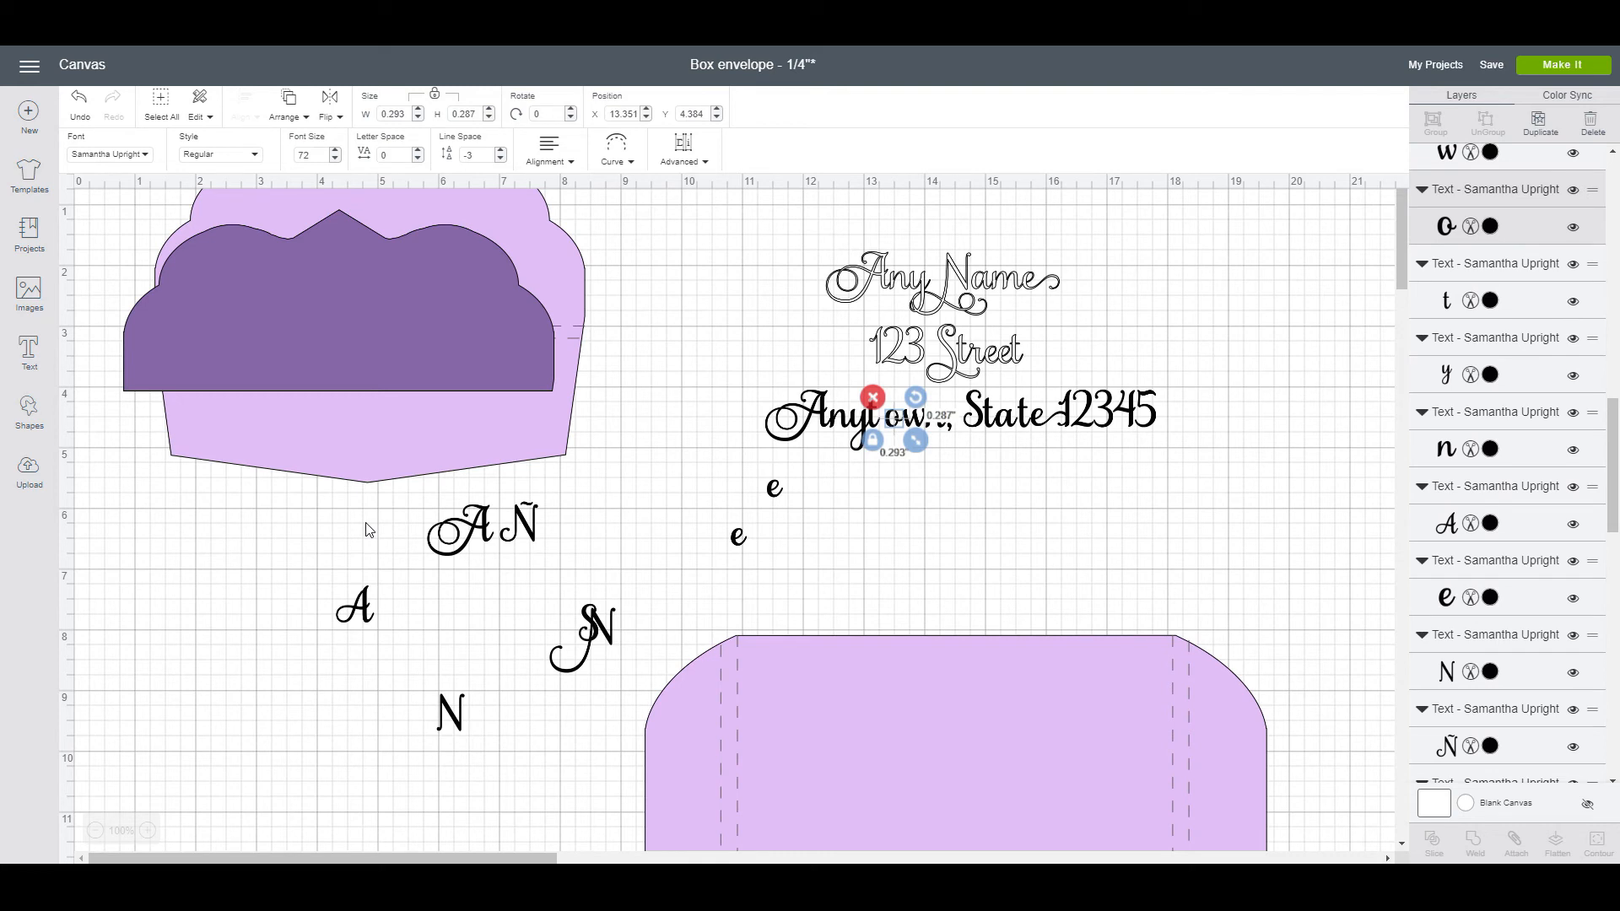
pyautogui.press('Left')
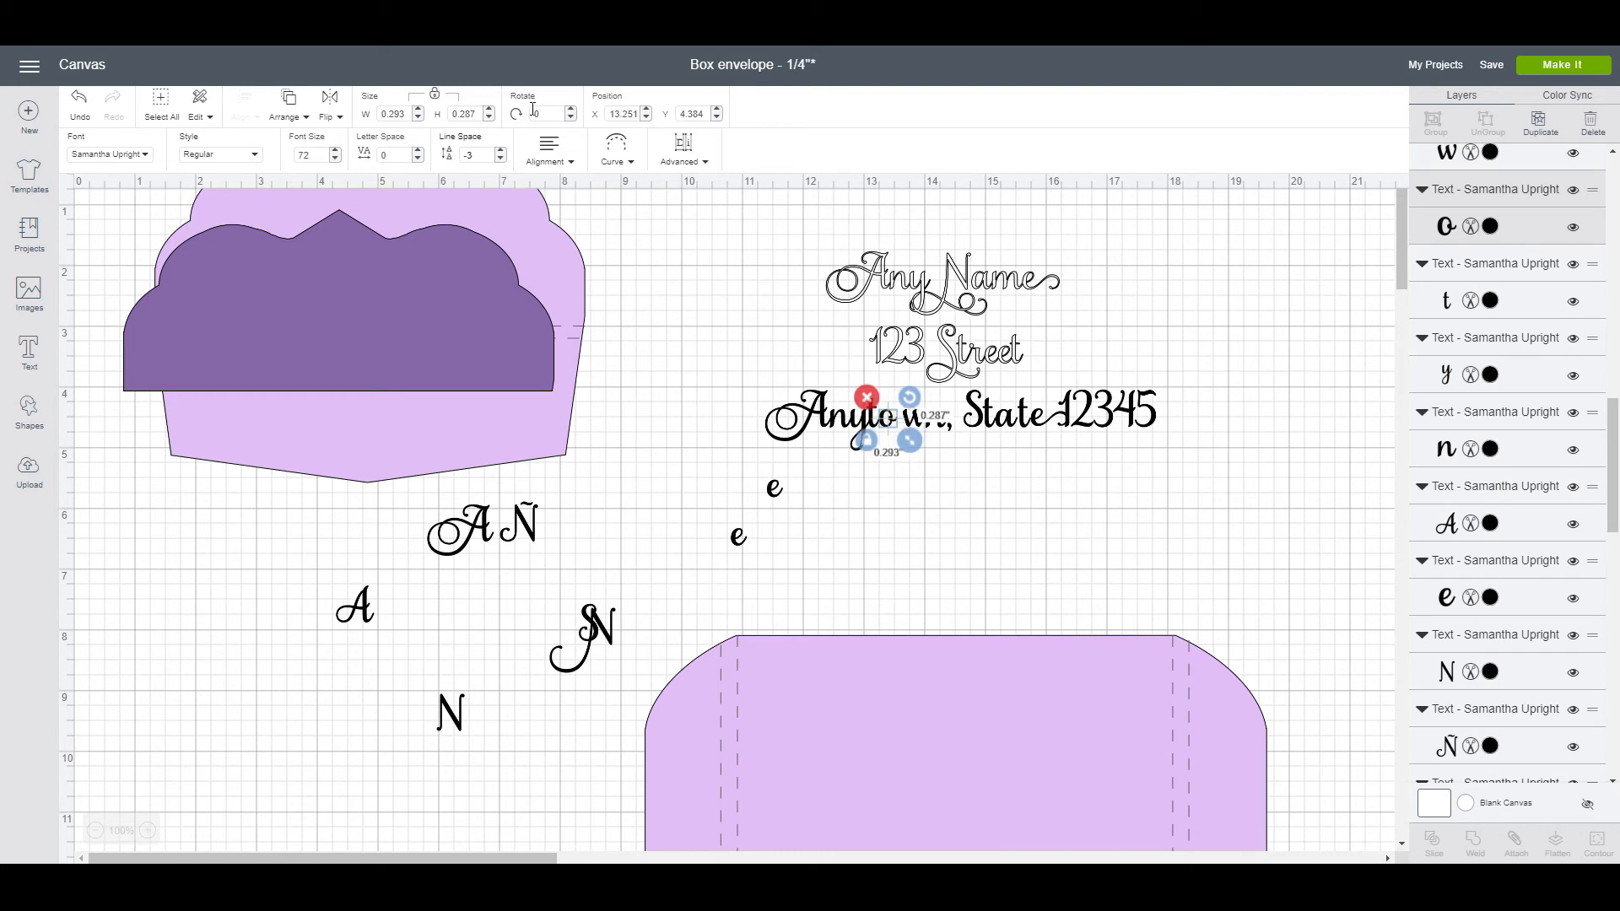
pyautogui.click(640, 113)
pyautogui.press('Return')
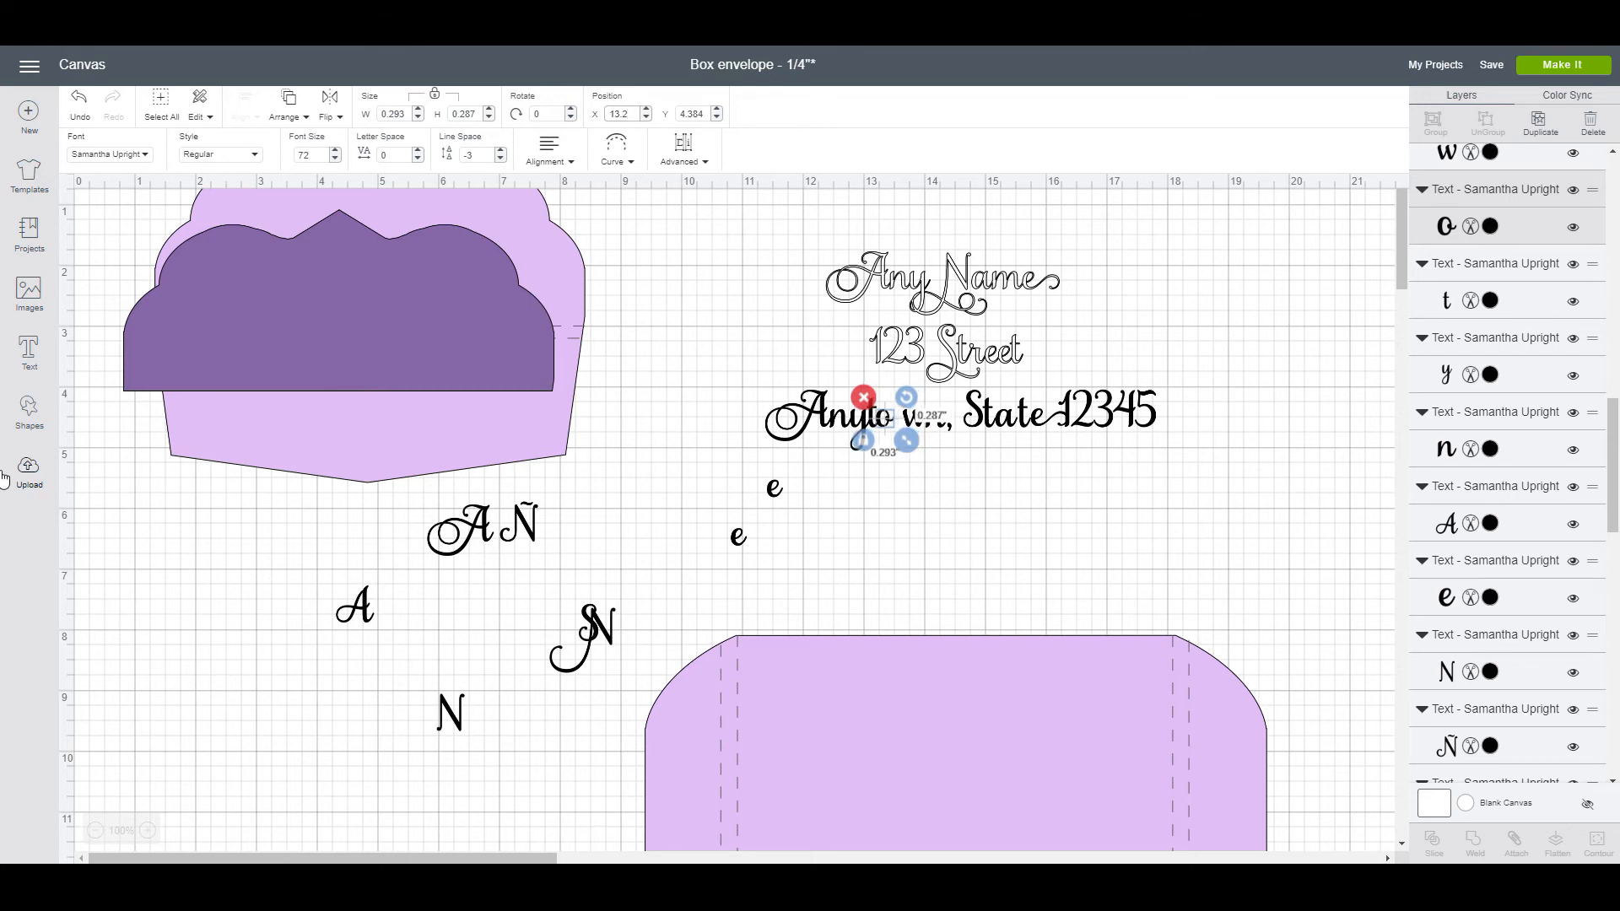
pyautogui.click(1162, 492)
# Step: Try welding the letters "Anyto" into one shape, then undo the weld
pyautogui.moveTo(1159, 488); pyautogui.dragTo(953, 527)
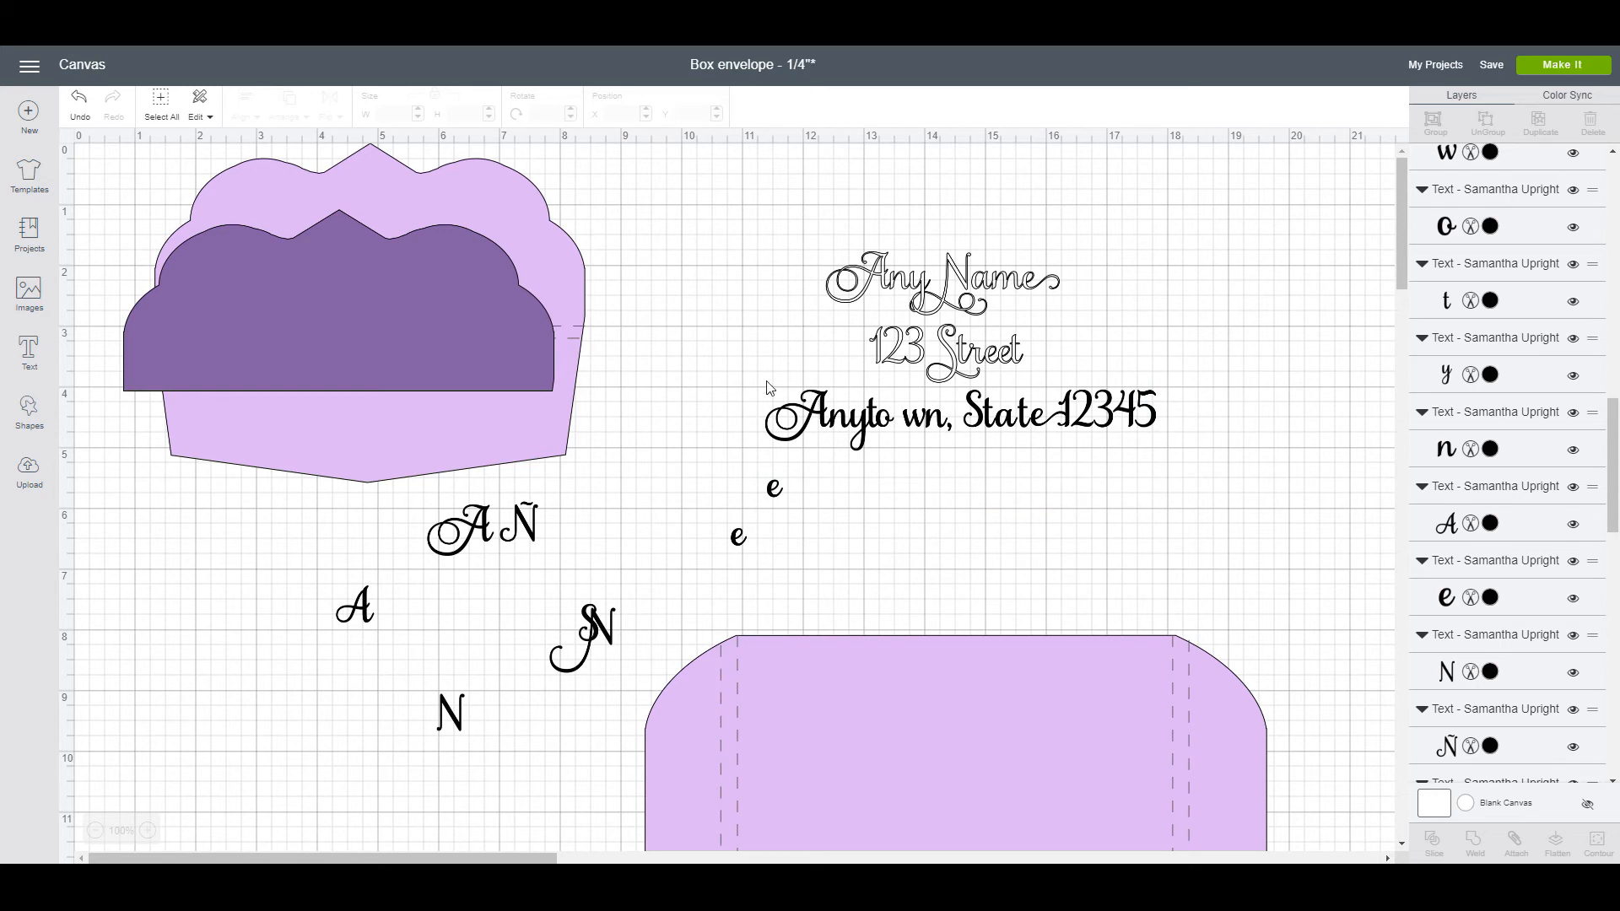
pyautogui.moveTo(723, 379); pyautogui.dragTo(895, 437)
pyautogui.click(959, 641)
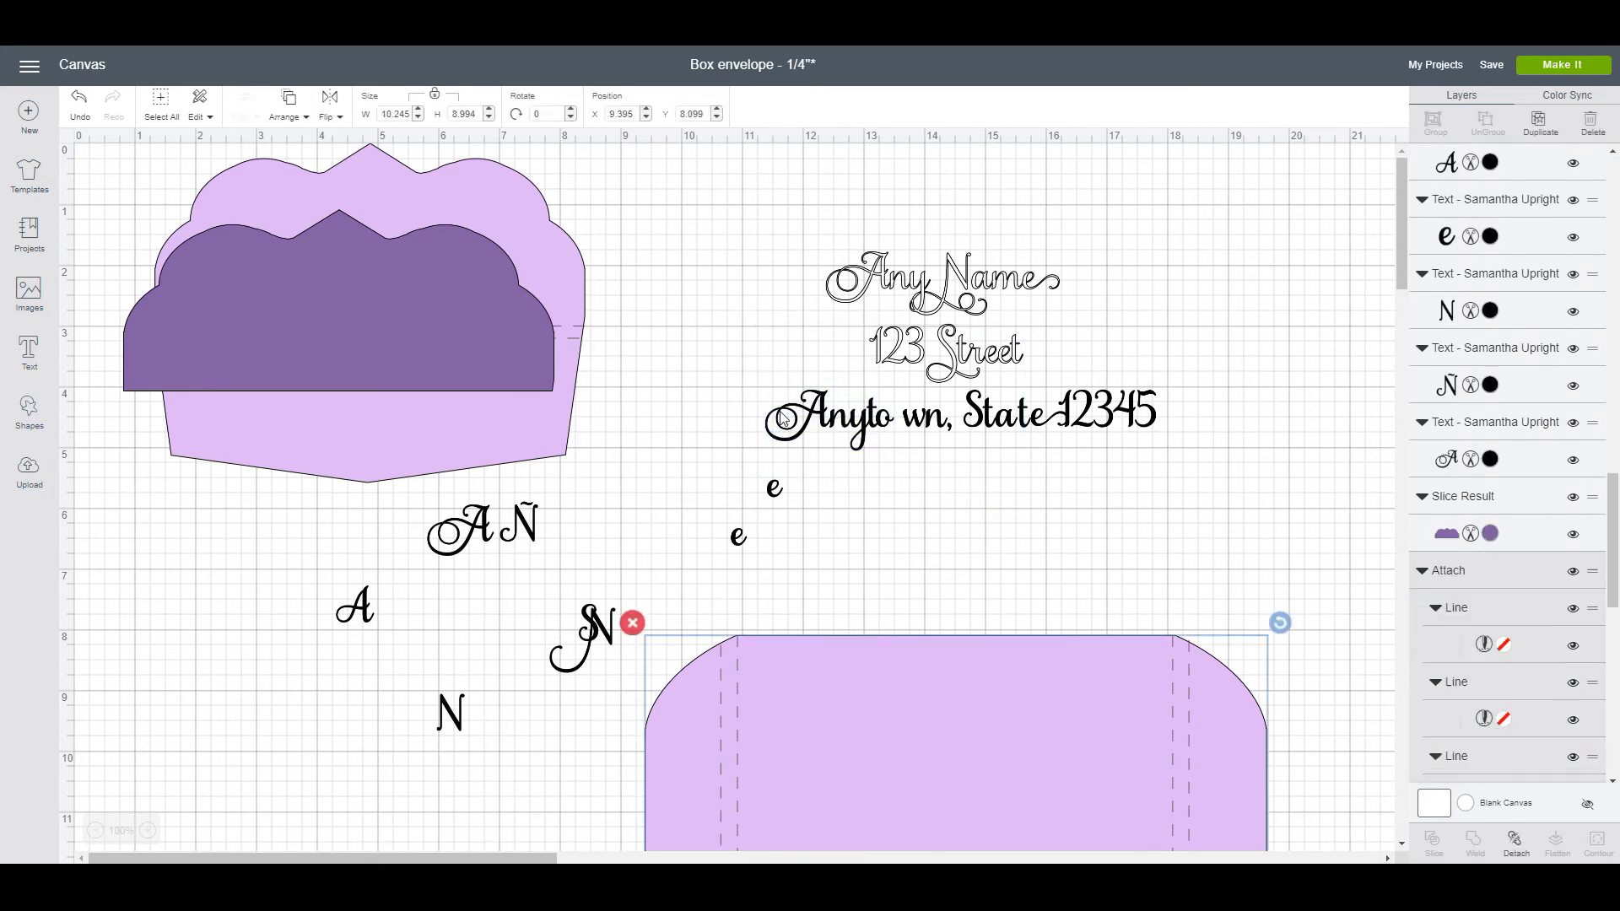
pyautogui.moveTo(727, 409); pyautogui.dragTo(896, 421)
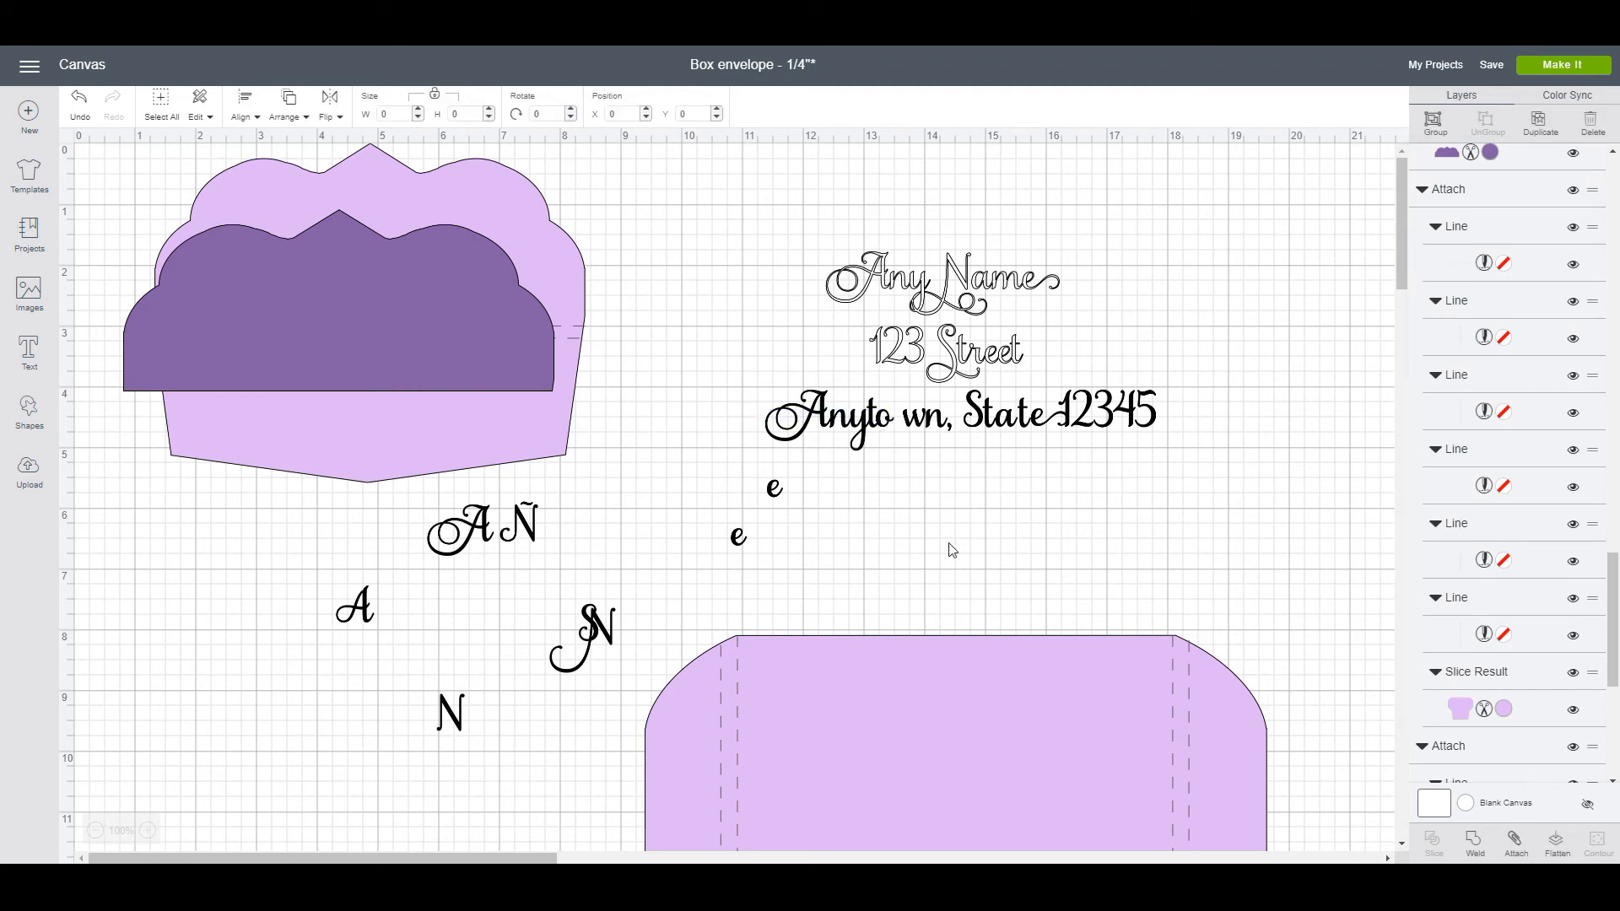
pyautogui.click(1471, 845)
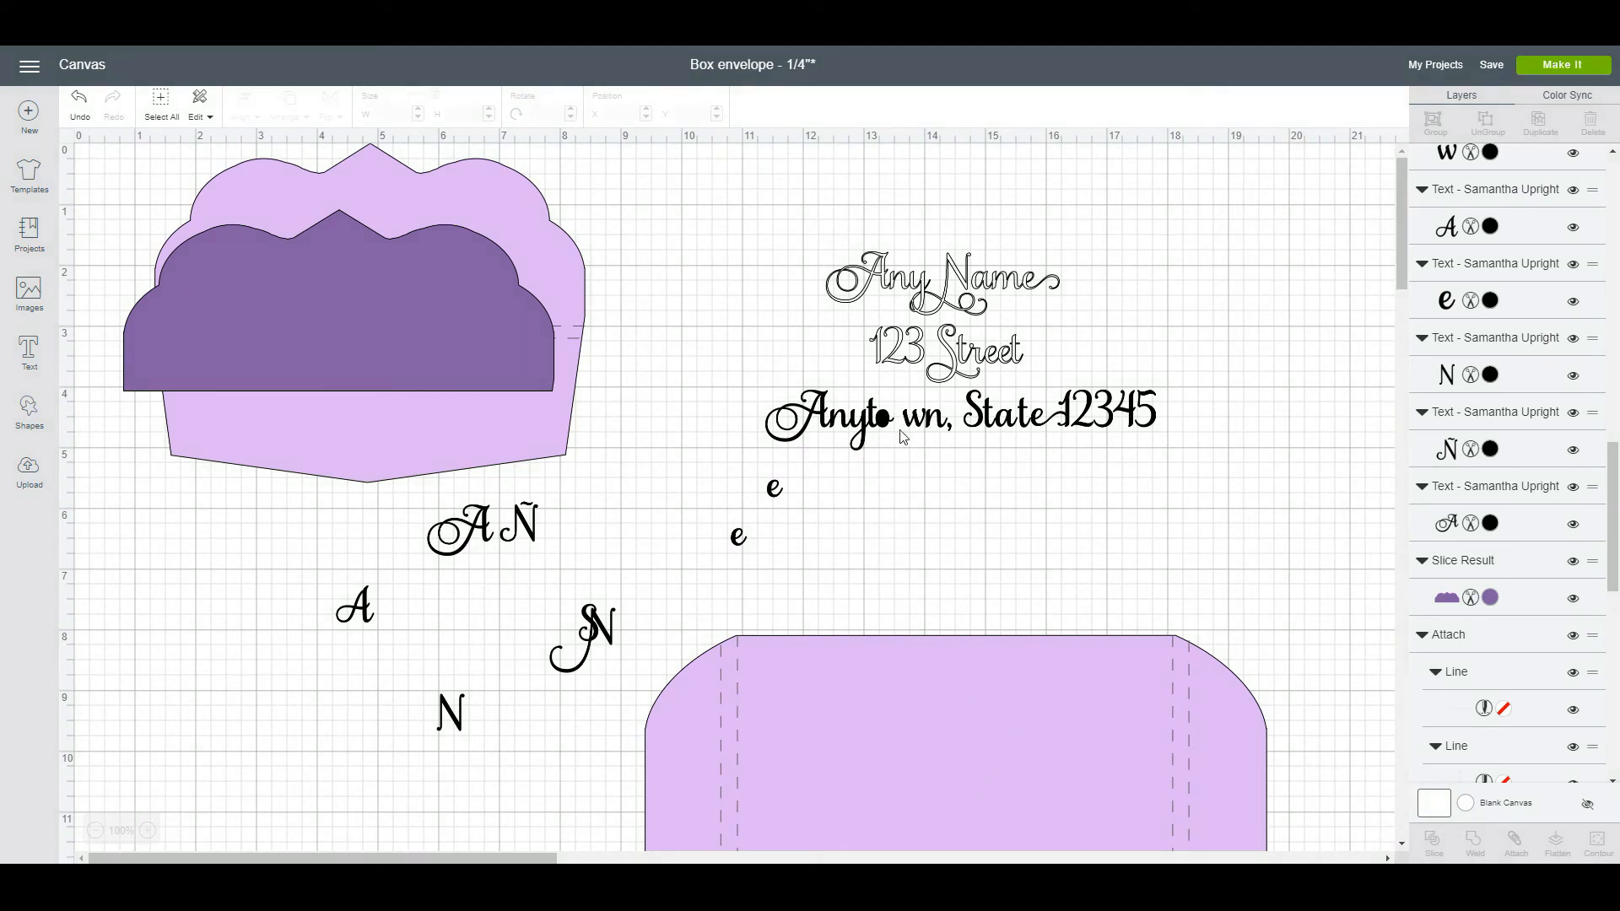
pyautogui.click(80, 114)
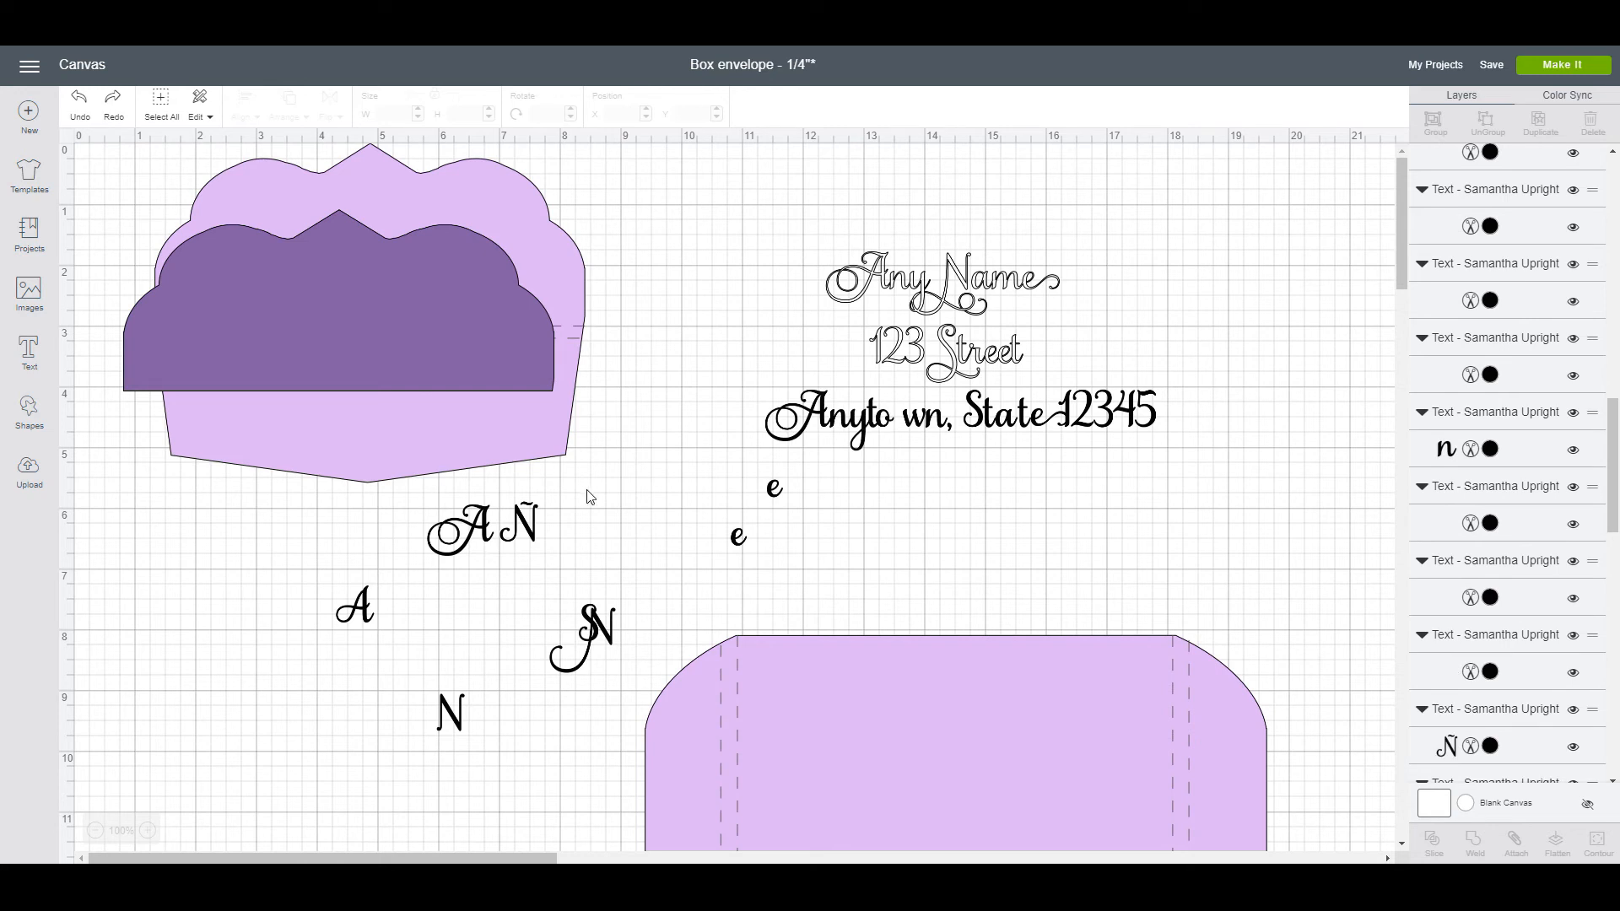
# Step: Shift the o of "Anytown" slightly right to an X position of about 13.25
pyautogui.click(886, 421)
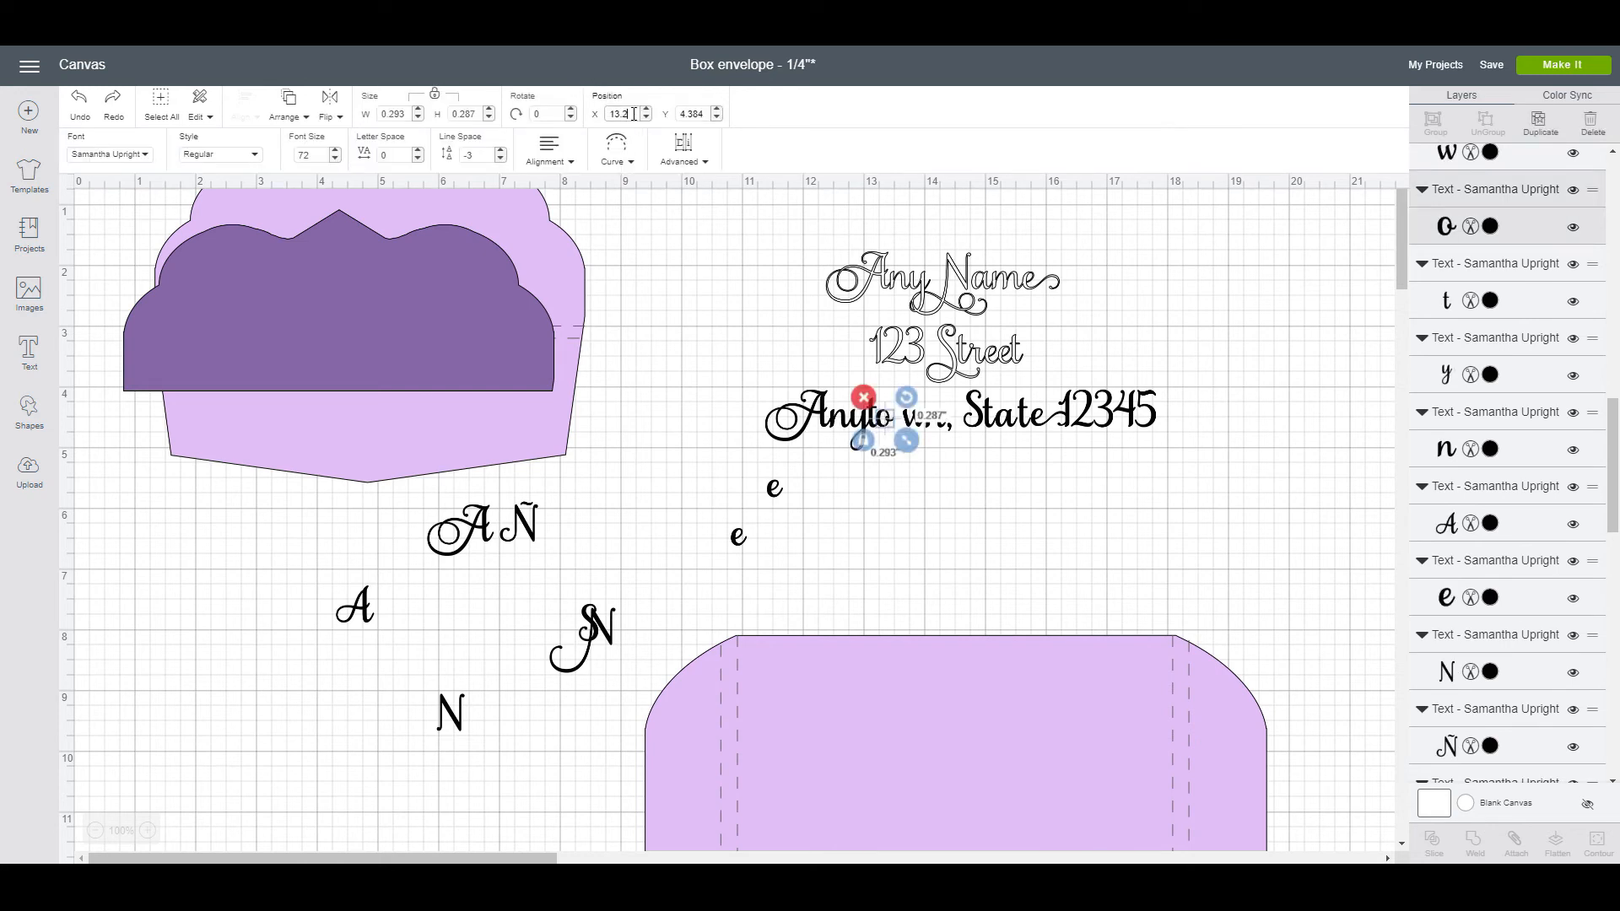
pyautogui.press('Right')
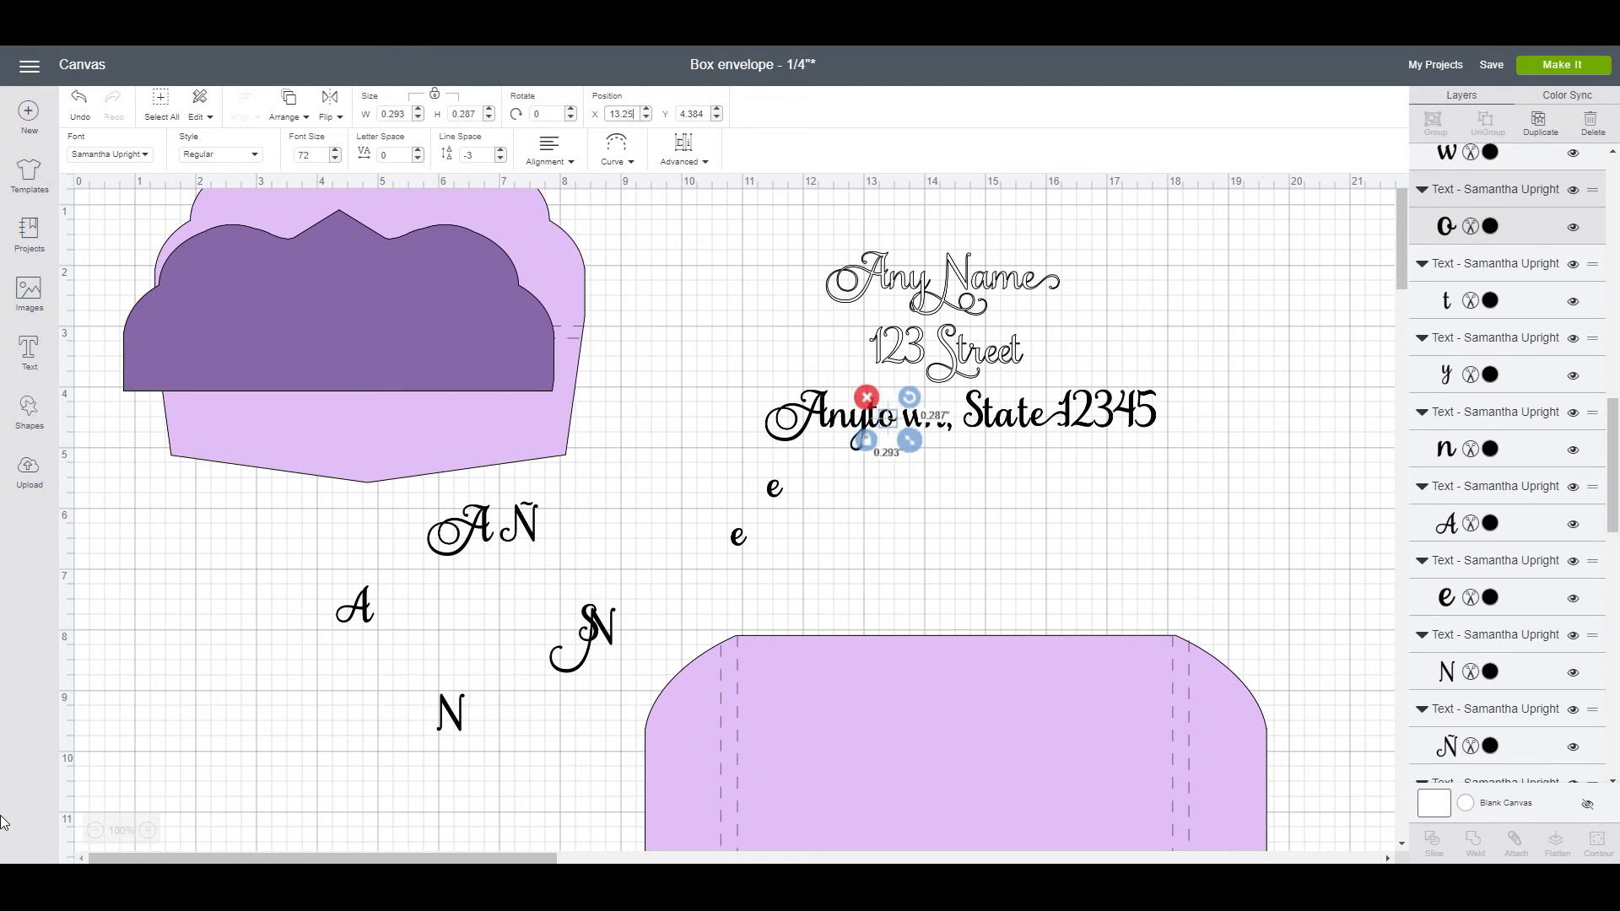
pyautogui.press('Left')
pyautogui.click(1134, 590)
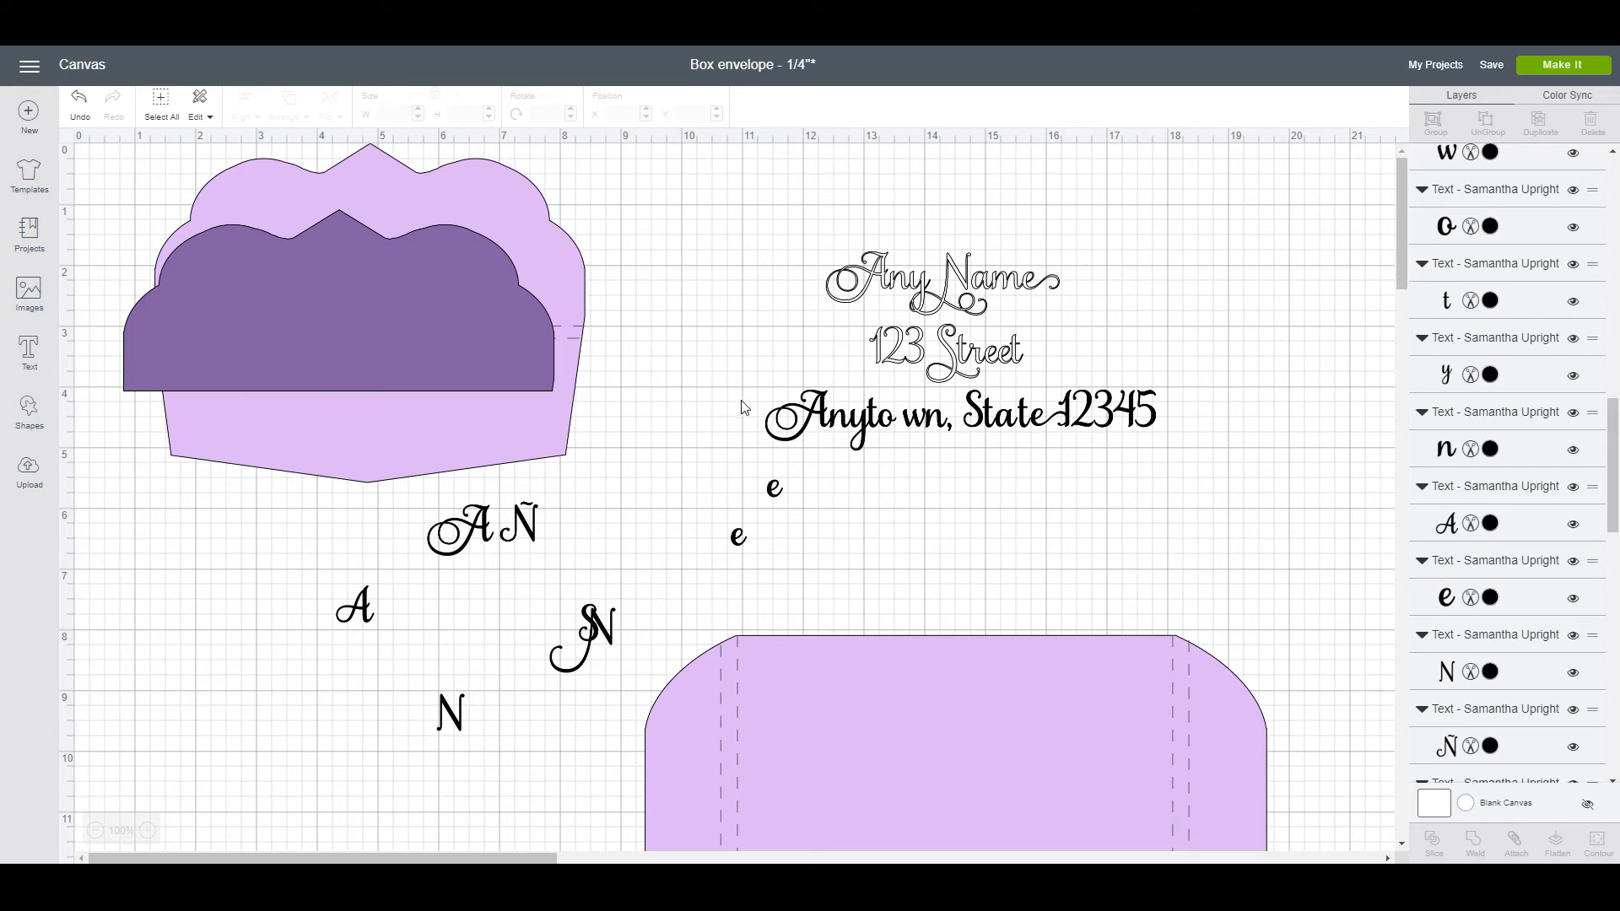
# Step: Weld only the letters "Anyto" of the third address line into one shape
pyautogui.moveTo(759, 377); pyautogui.dragTo(962, 451)
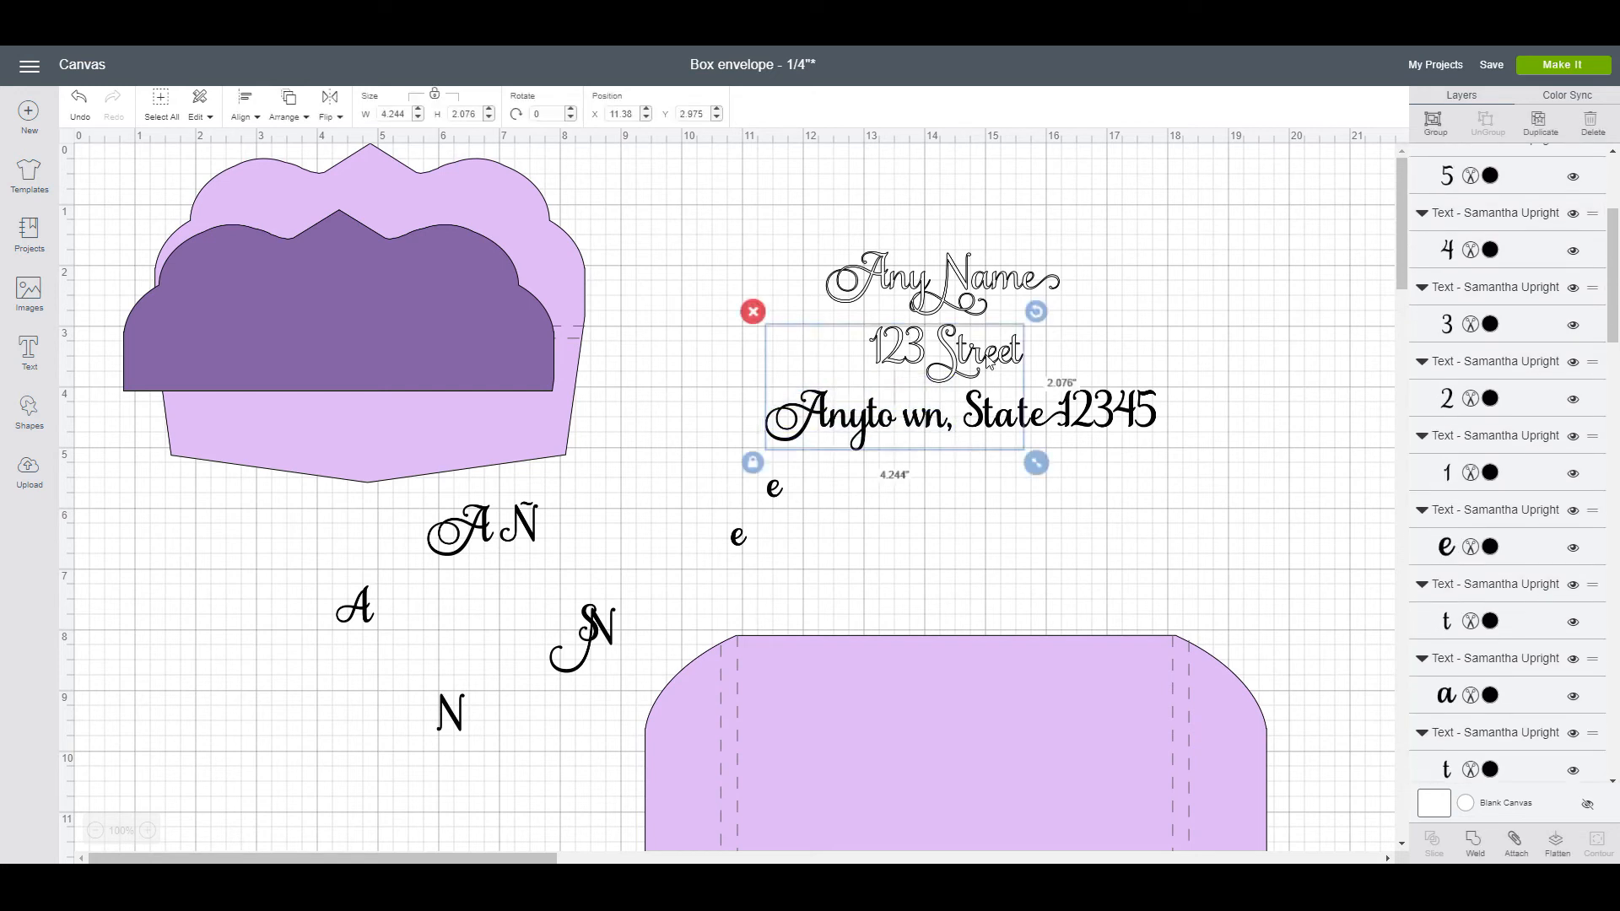
pyautogui.click(1214, 316)
pyautogui.moveTo(760, 411); pyautogui.dragTo(888, 421)
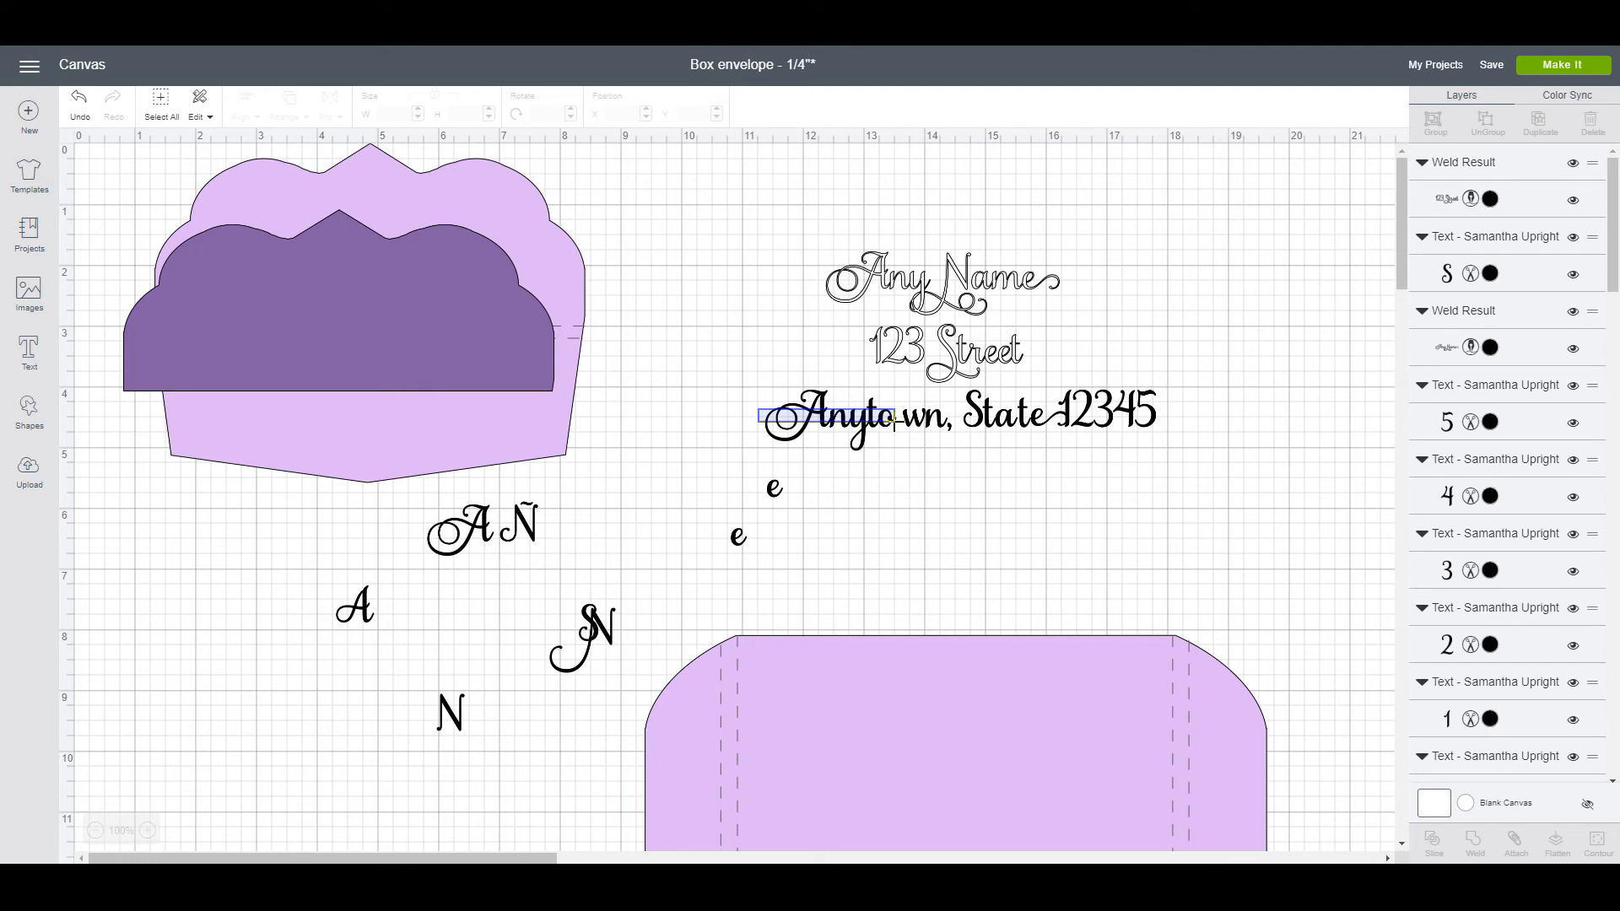
pyautogui.moveTo(892, 419); pyautogui.dragTo(894, 420)
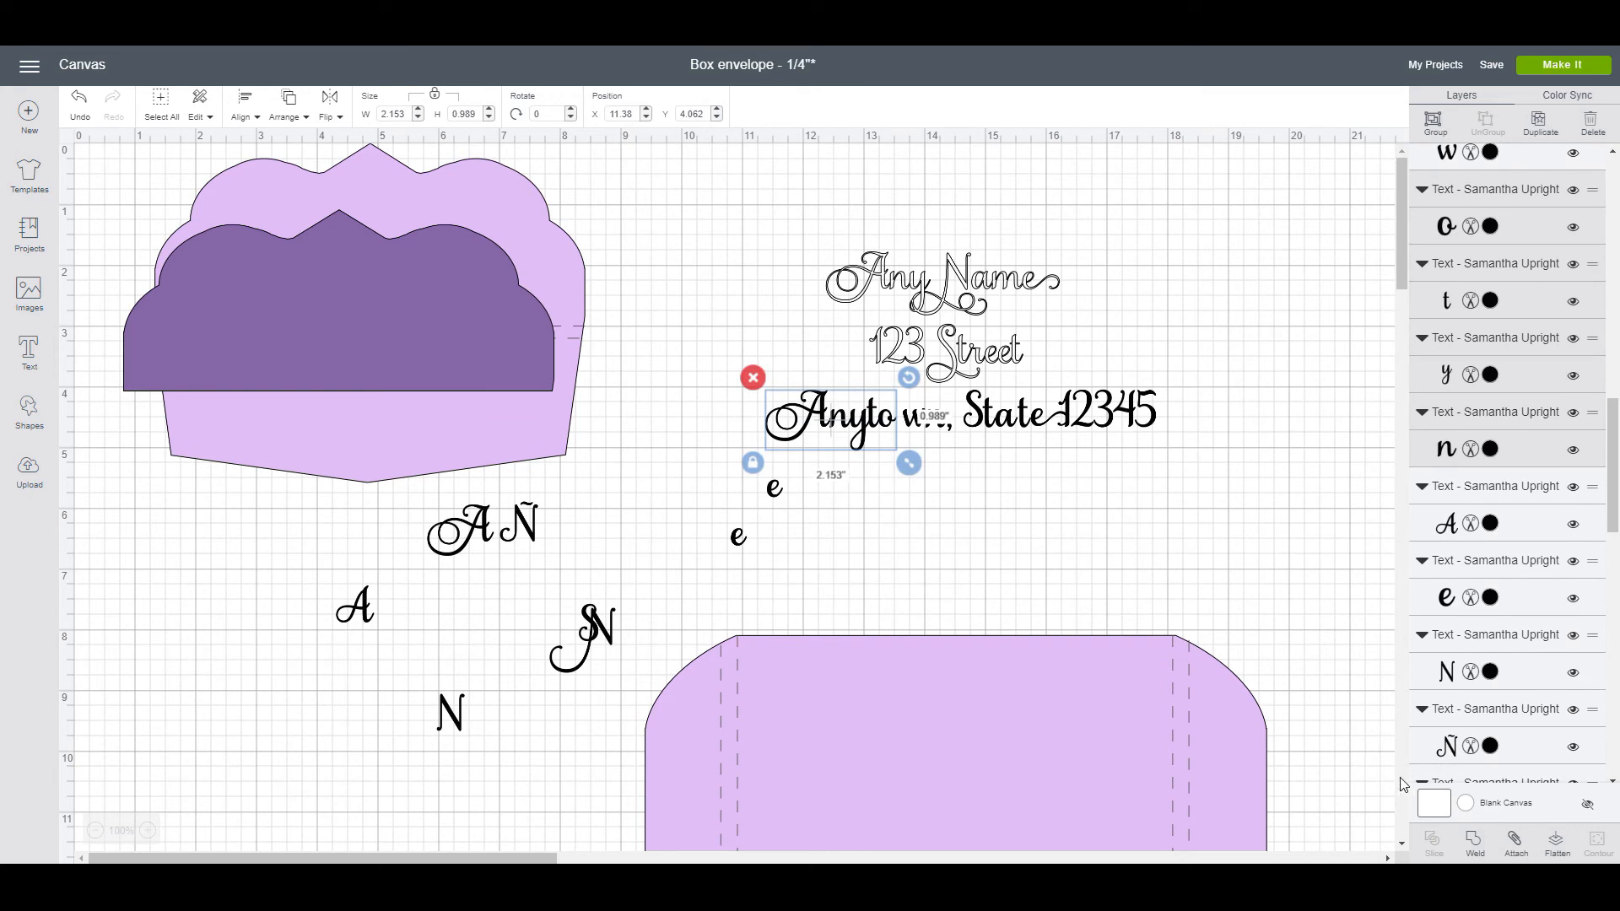
pyautogui.click(1475, 841)
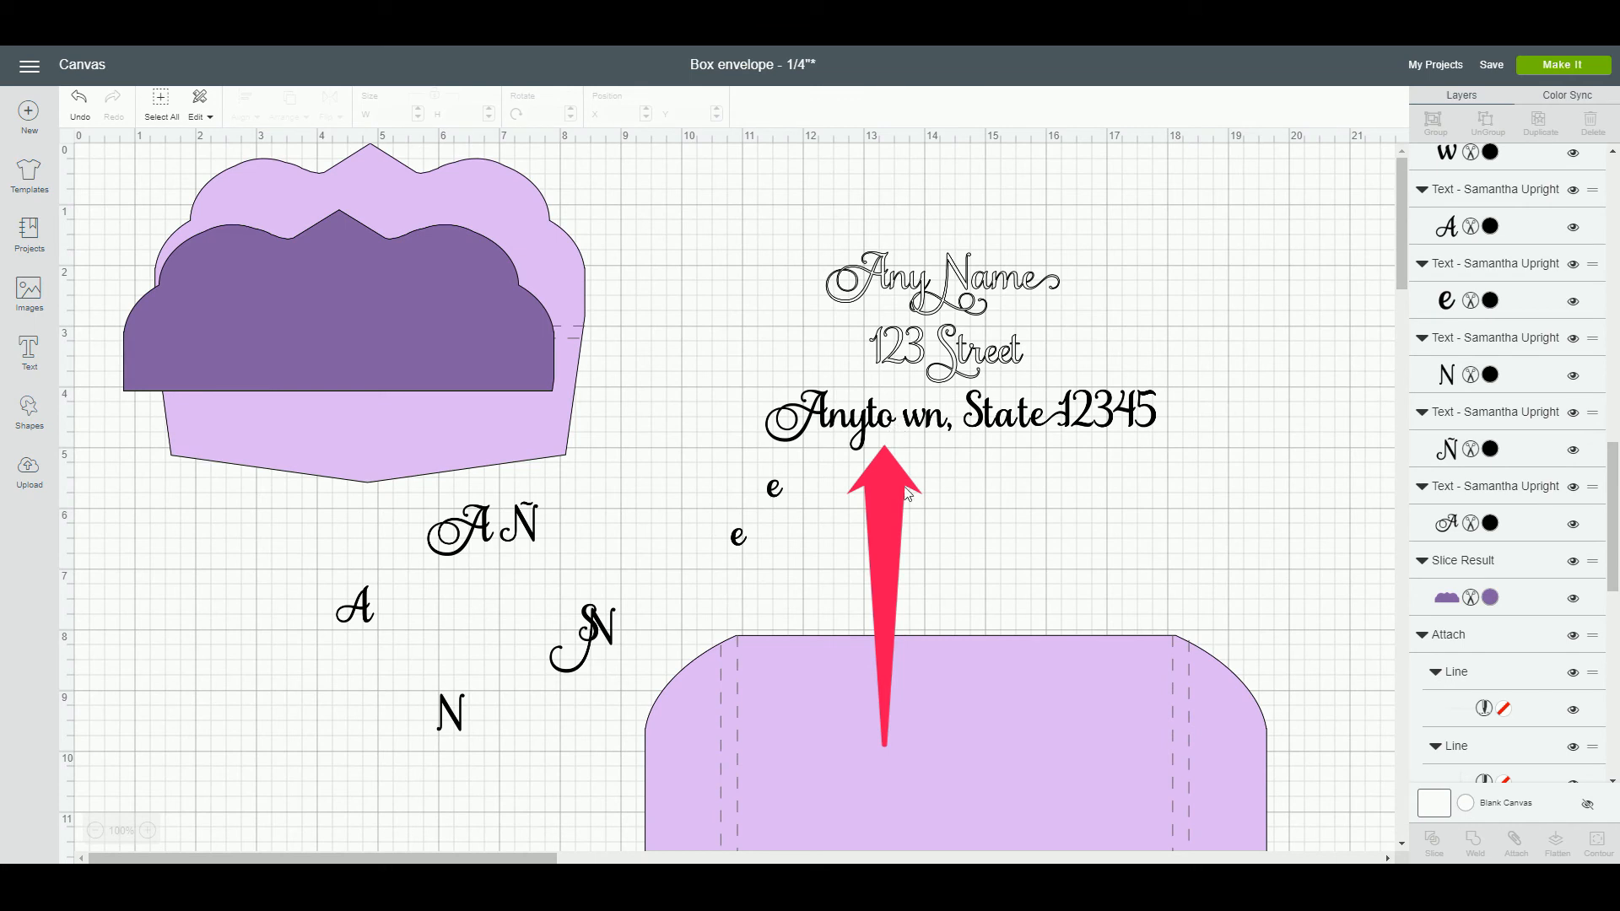
# Step: Move the w of "Anytown" left against the welded letters, to about X 13.44
pyautogui.click(916, 430)
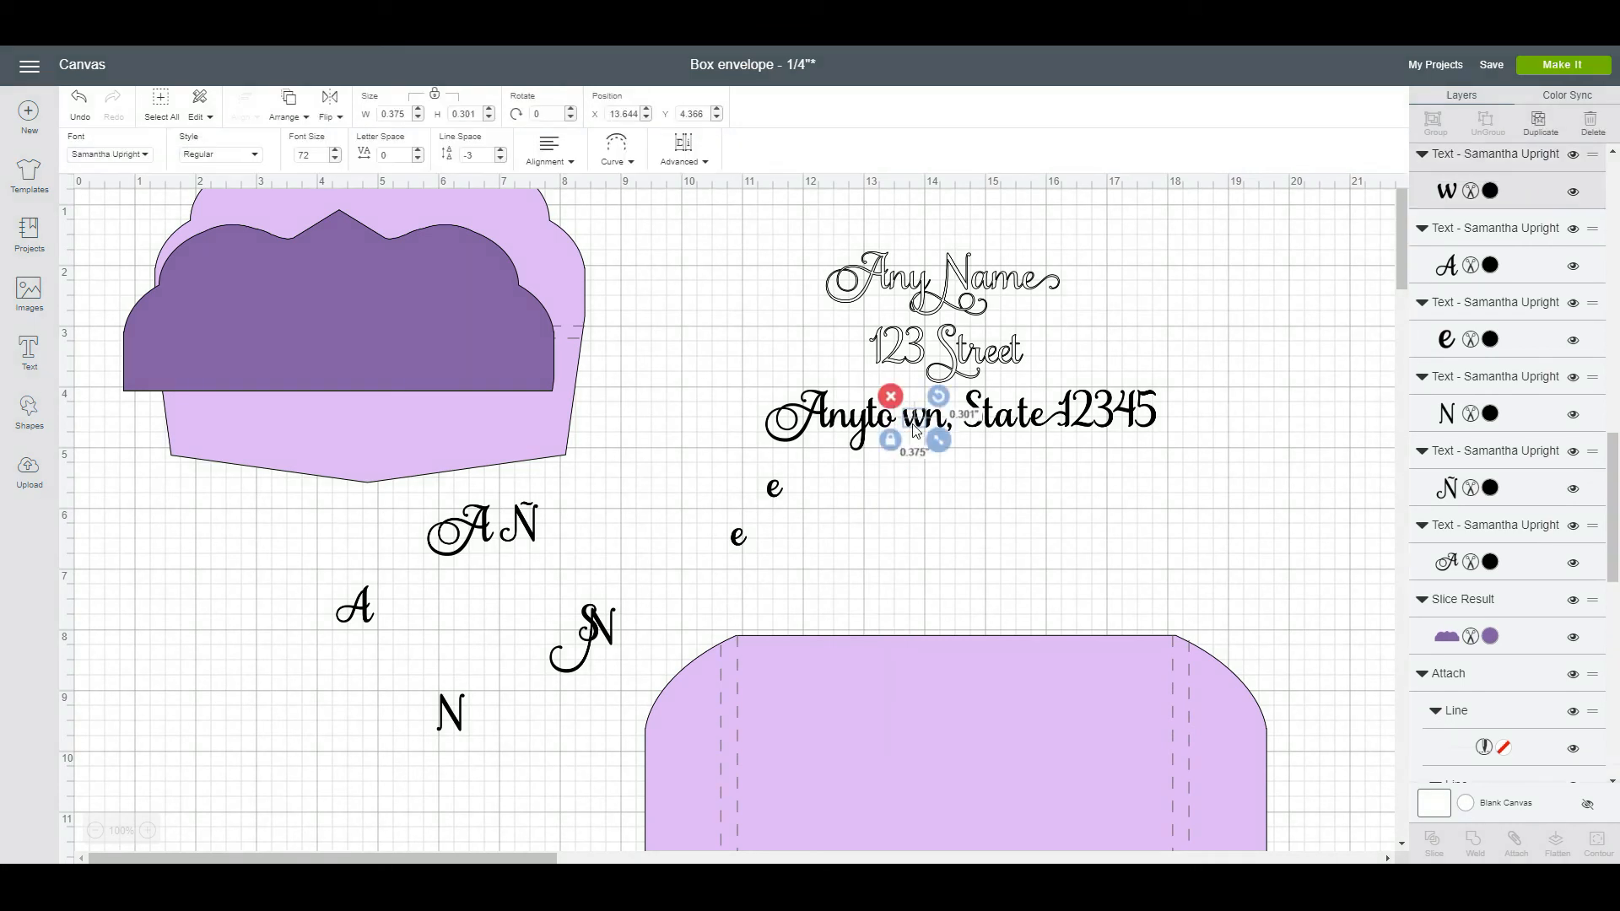
pyautogui.press('Left')
pyautogui.press('Left')
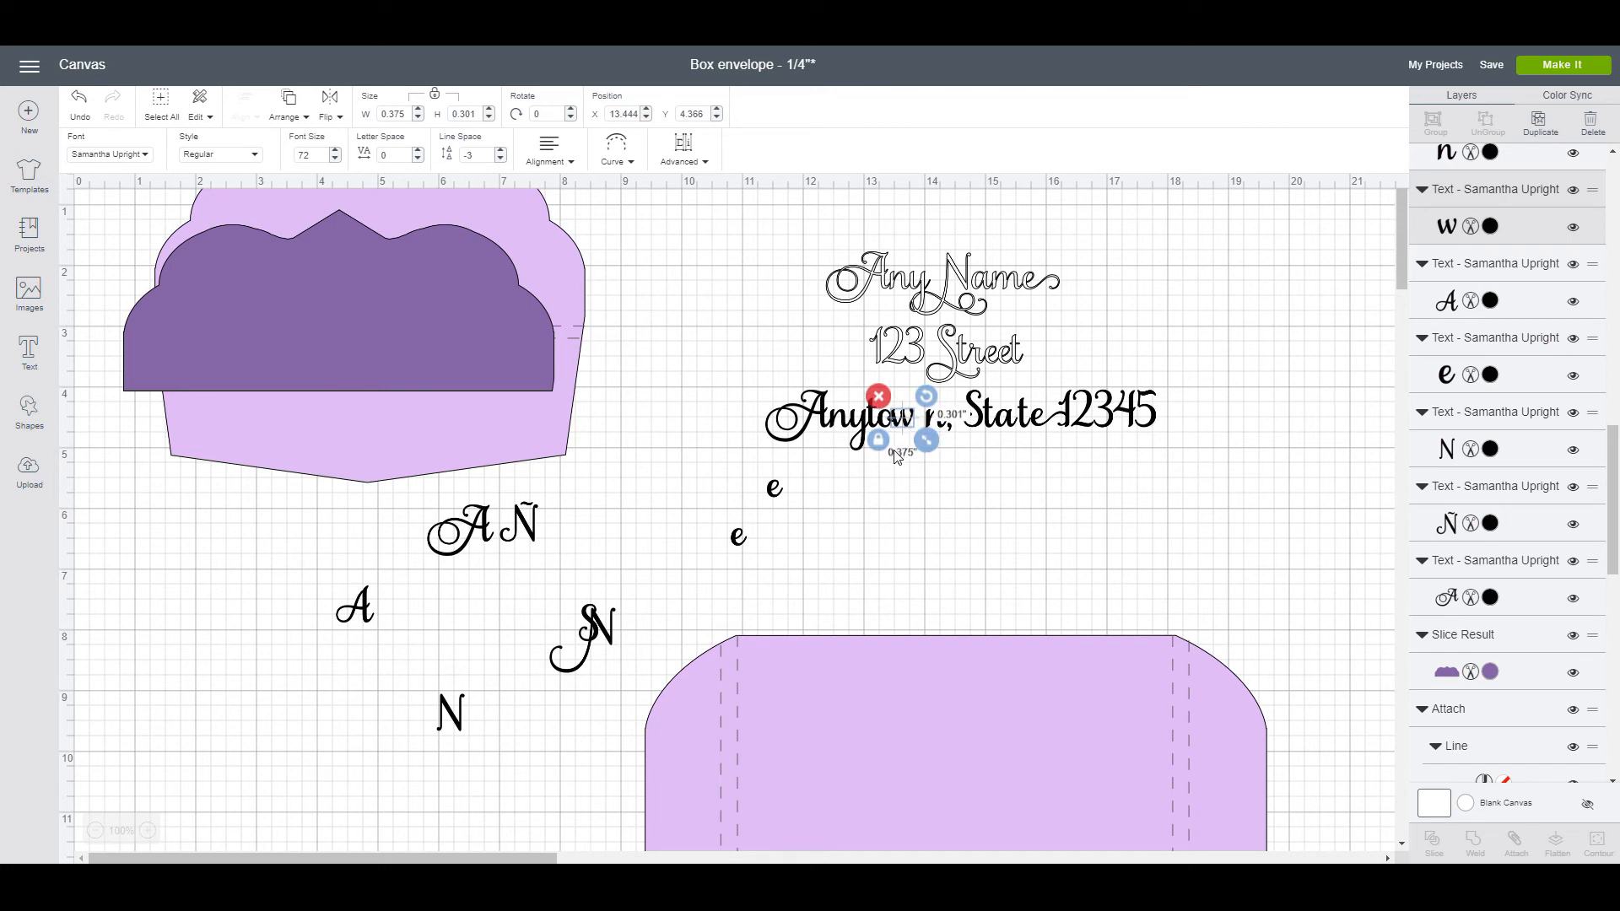
pyautogui.press('Right')
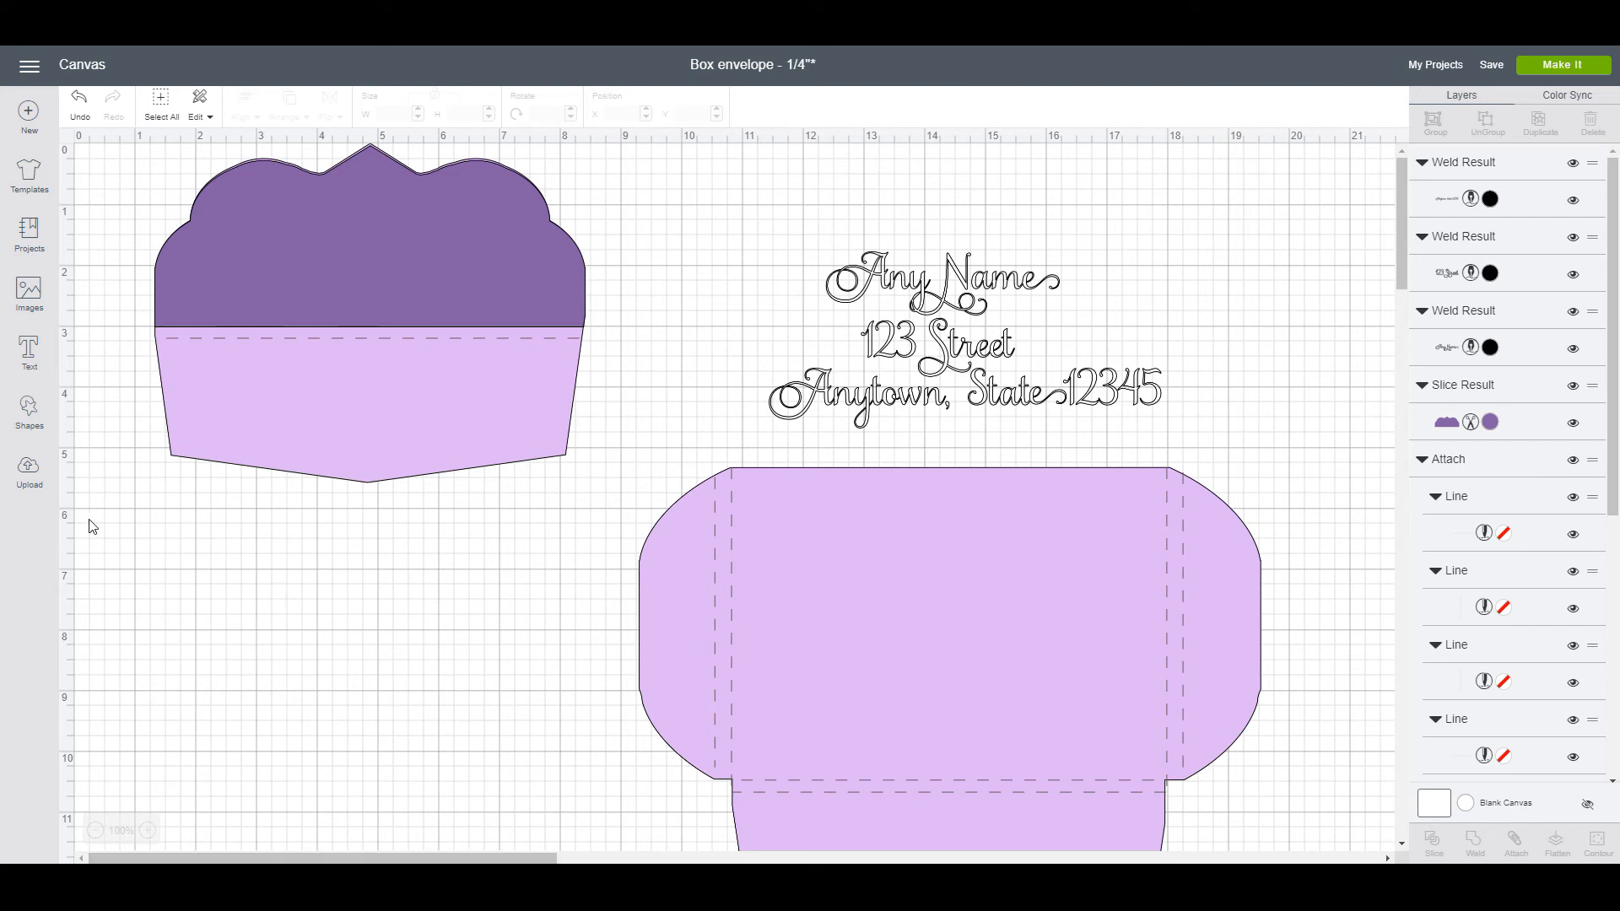
# Step: Upload return address.svg from the Cricut Designs folder in Documents, importing it despite its unsupported text elements
pyautogui.click(37, 470)
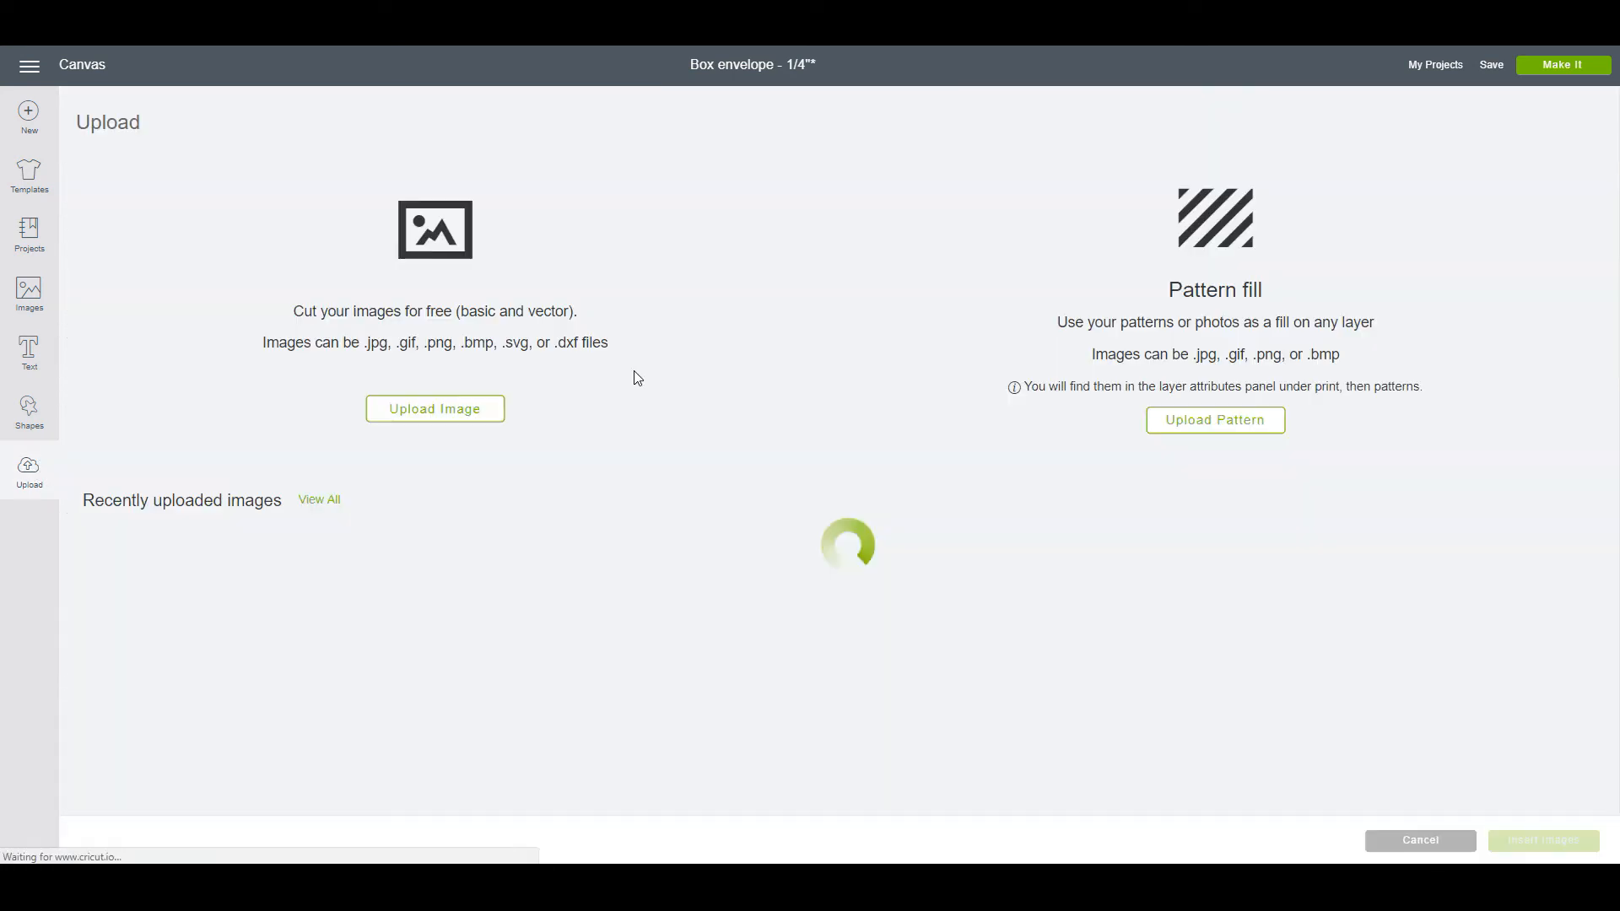
pyautogui.click(455, 419)
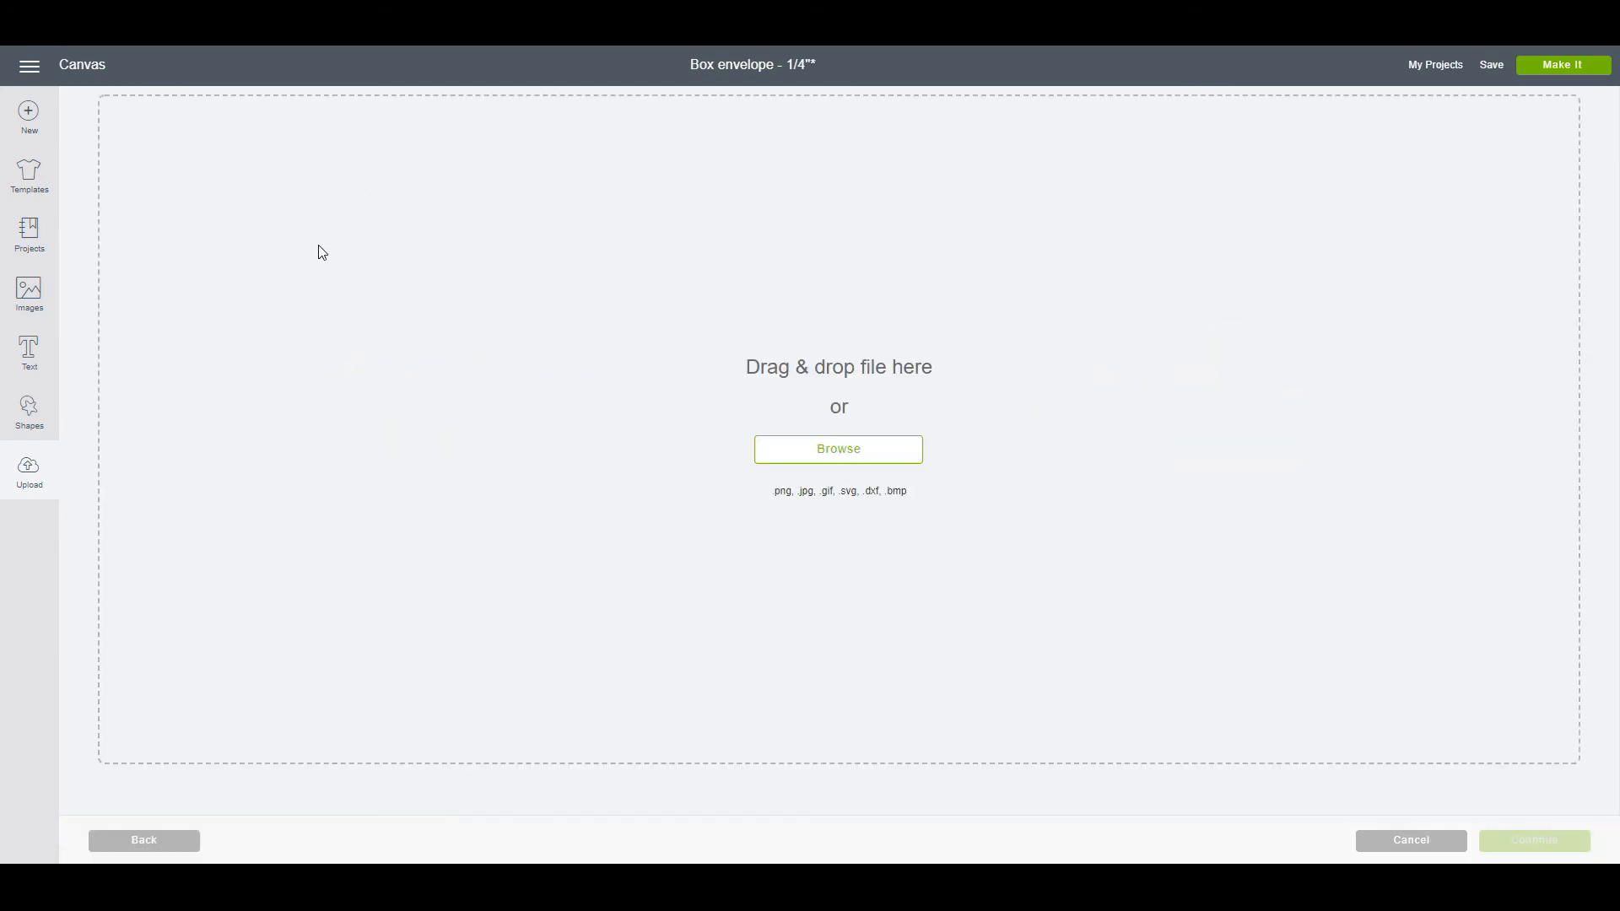
pyautogui.click(860, 461)
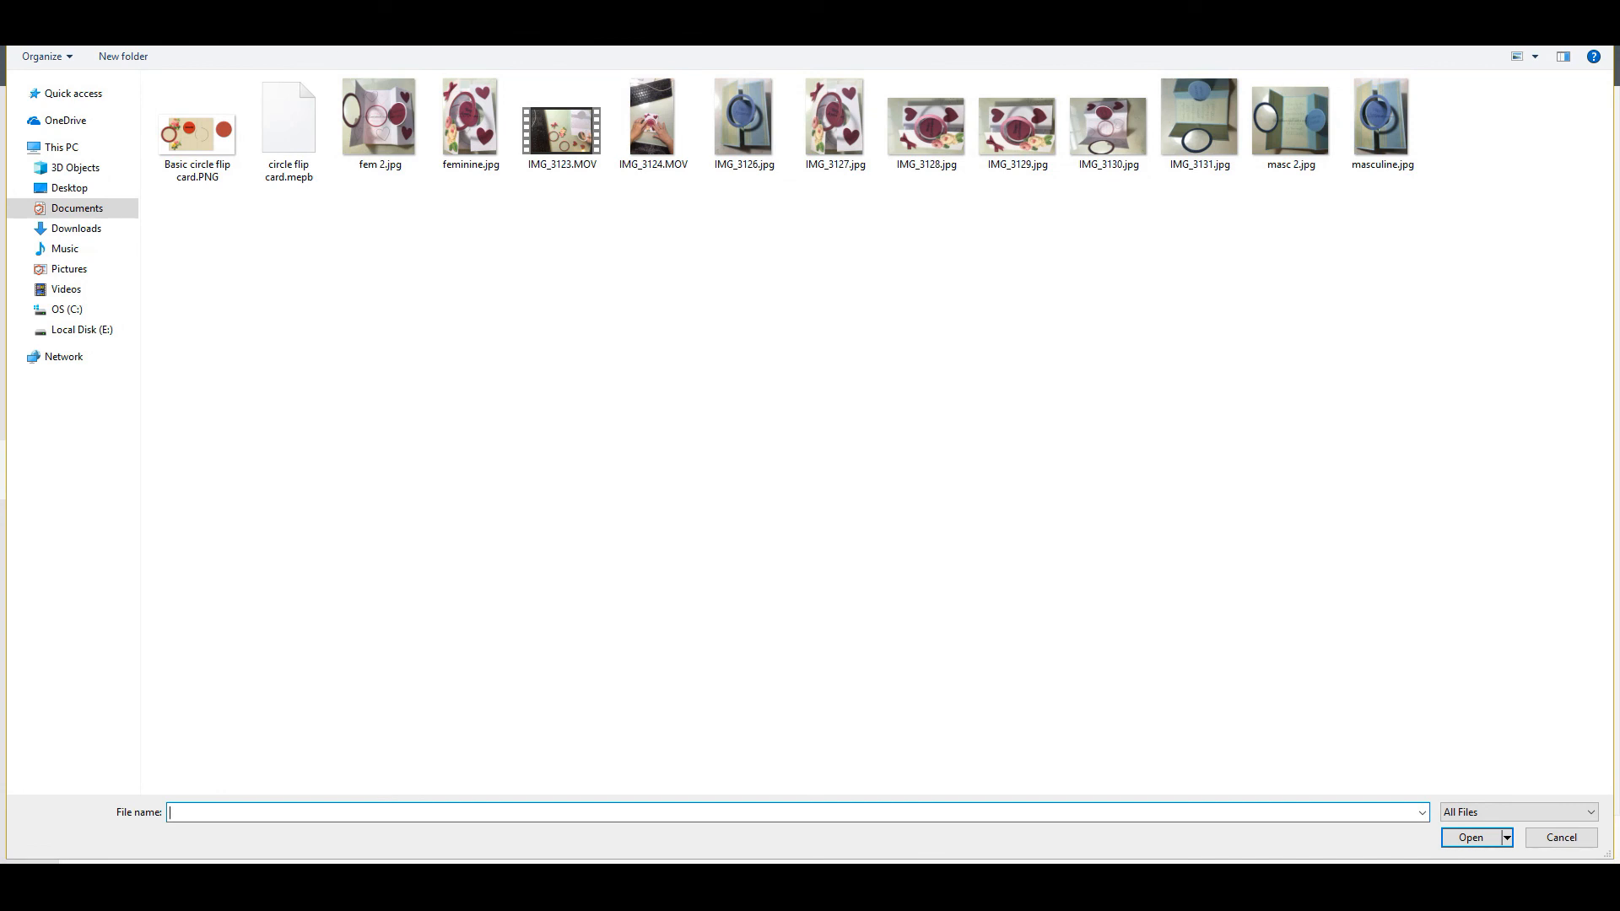
pyautogui.click(71, 211)
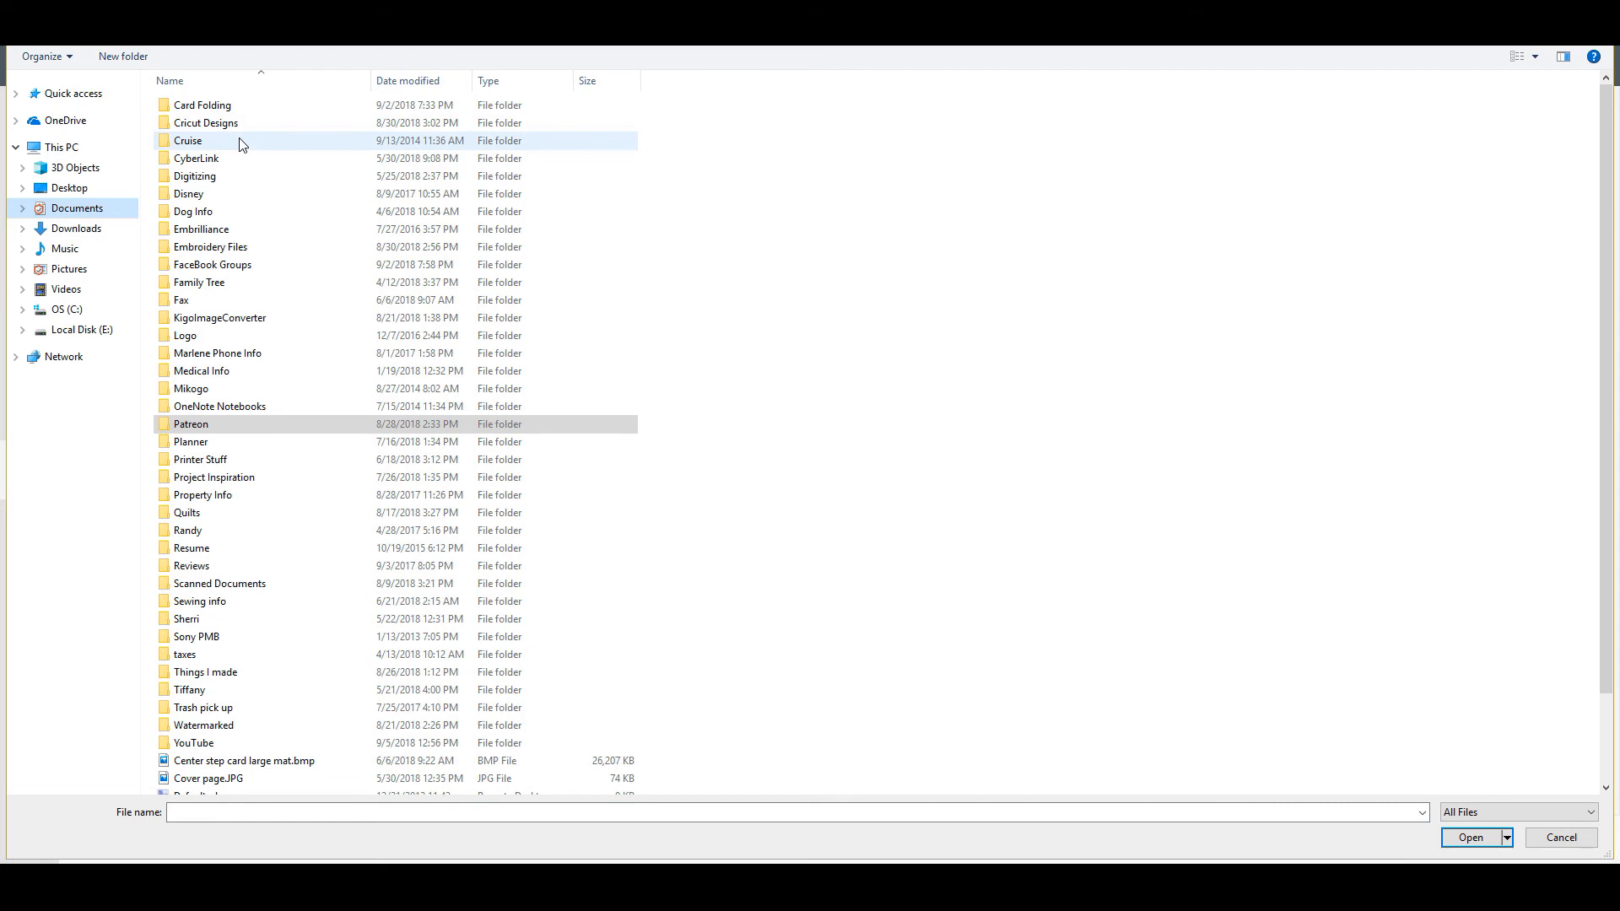
pyautogui.click(229, 108)
pyautogui.doubleClick(220, 128)
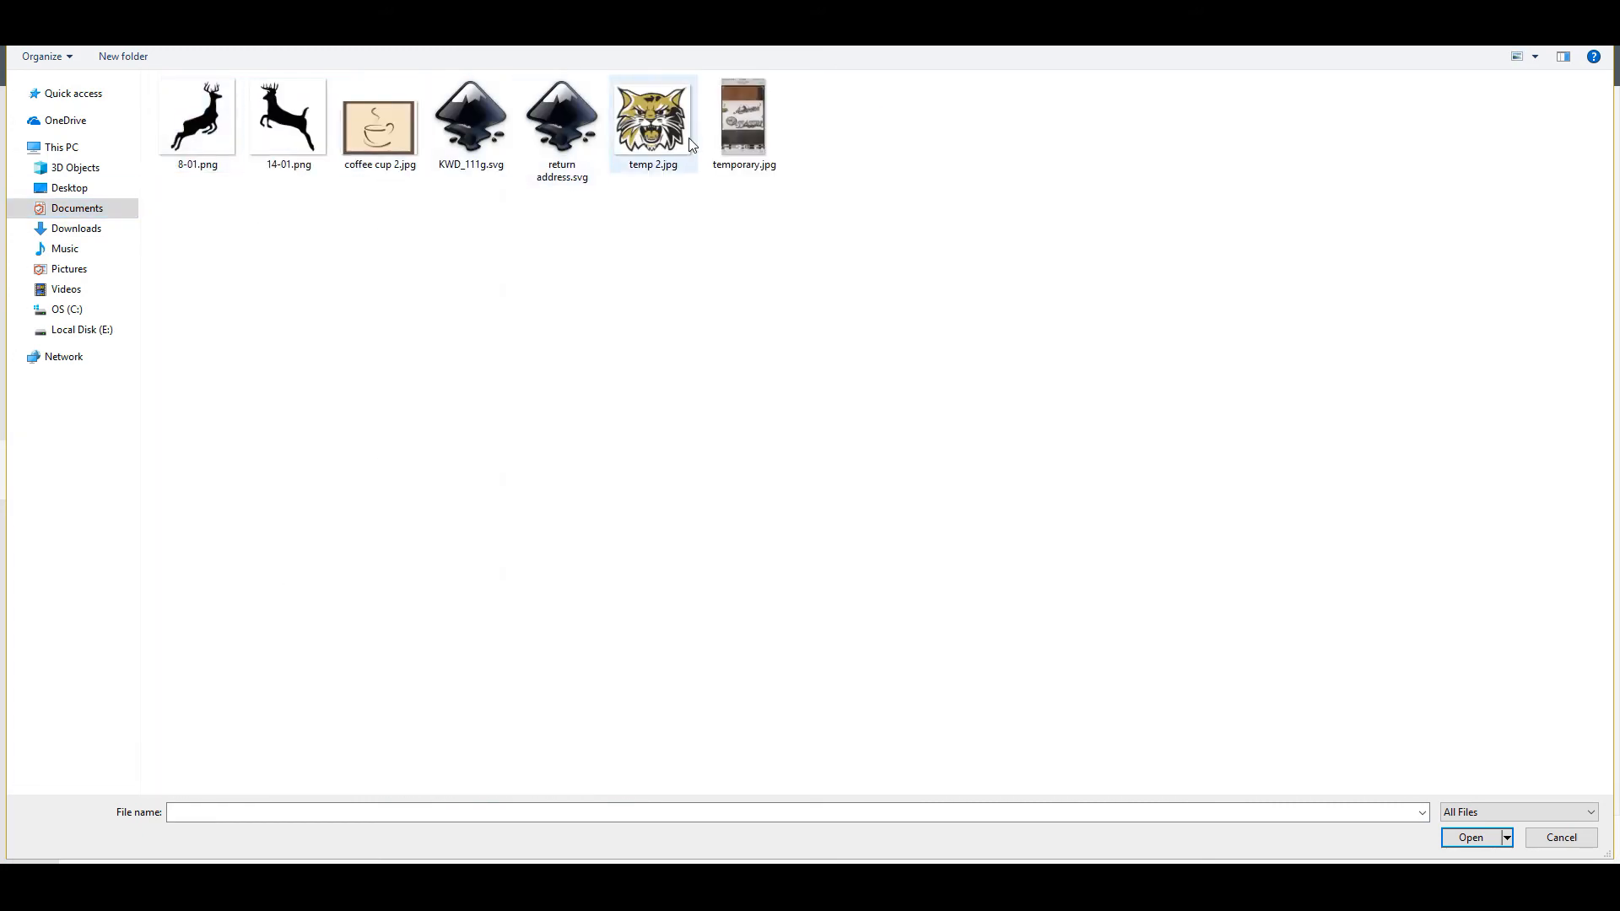
pyautogui.doubleClick(551, 118)
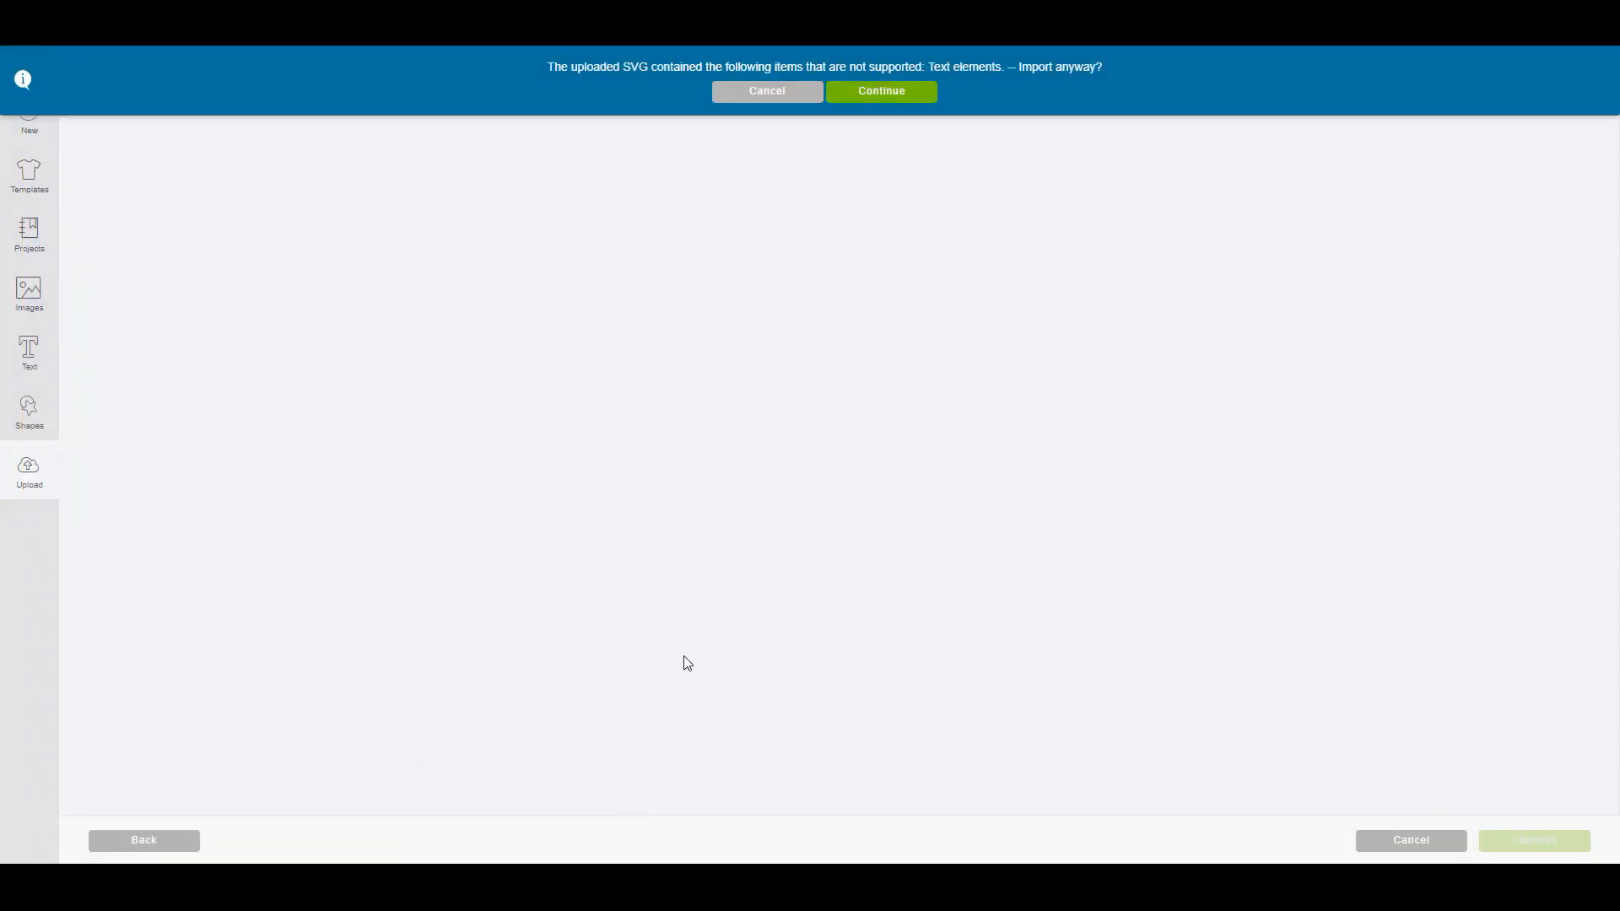
pyautogui.click(884, 94)
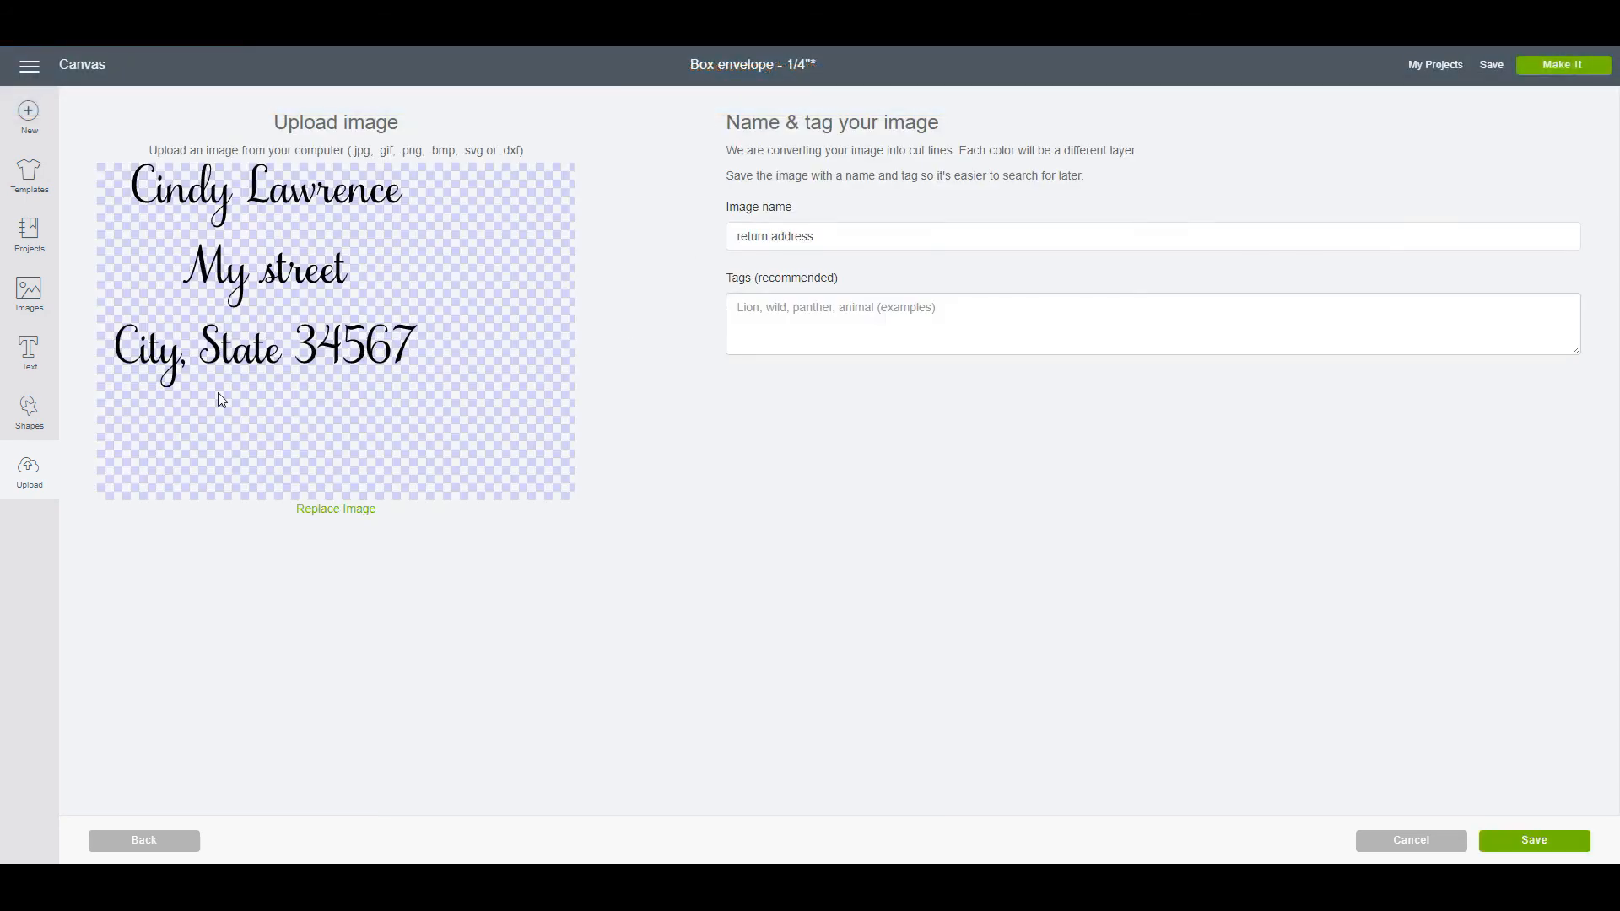
# Step: Save the uploaded image under the name "return address" and insert it on the canvas
pyautogui.click(1532, 848)
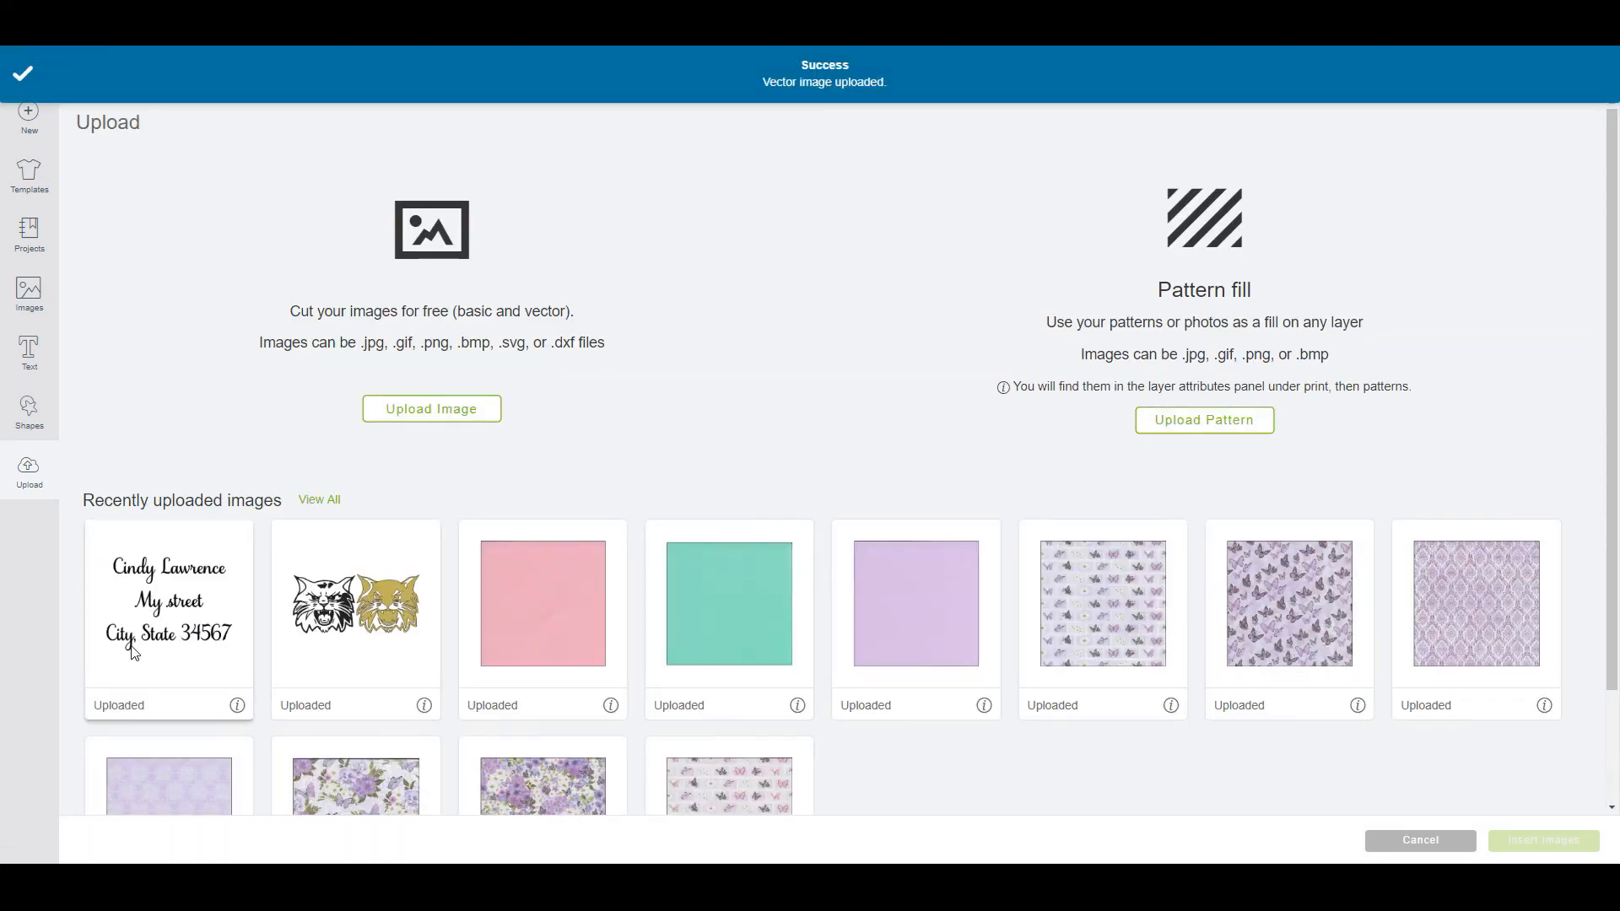
pyautogui.click(133, 652)
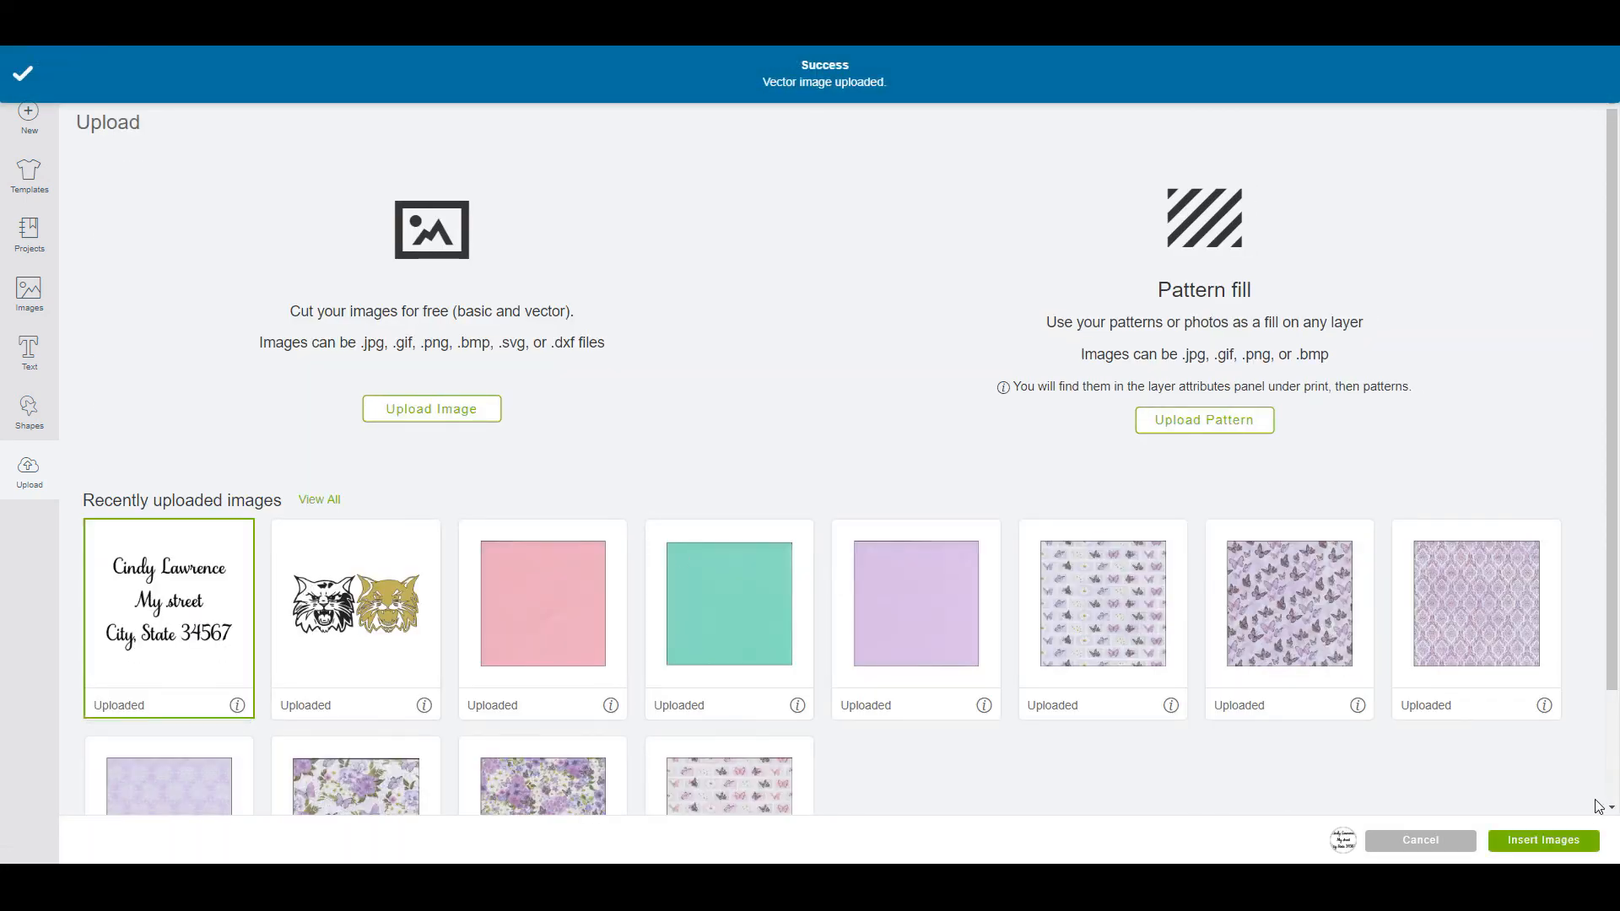
pyautogui.click(1540, 840)
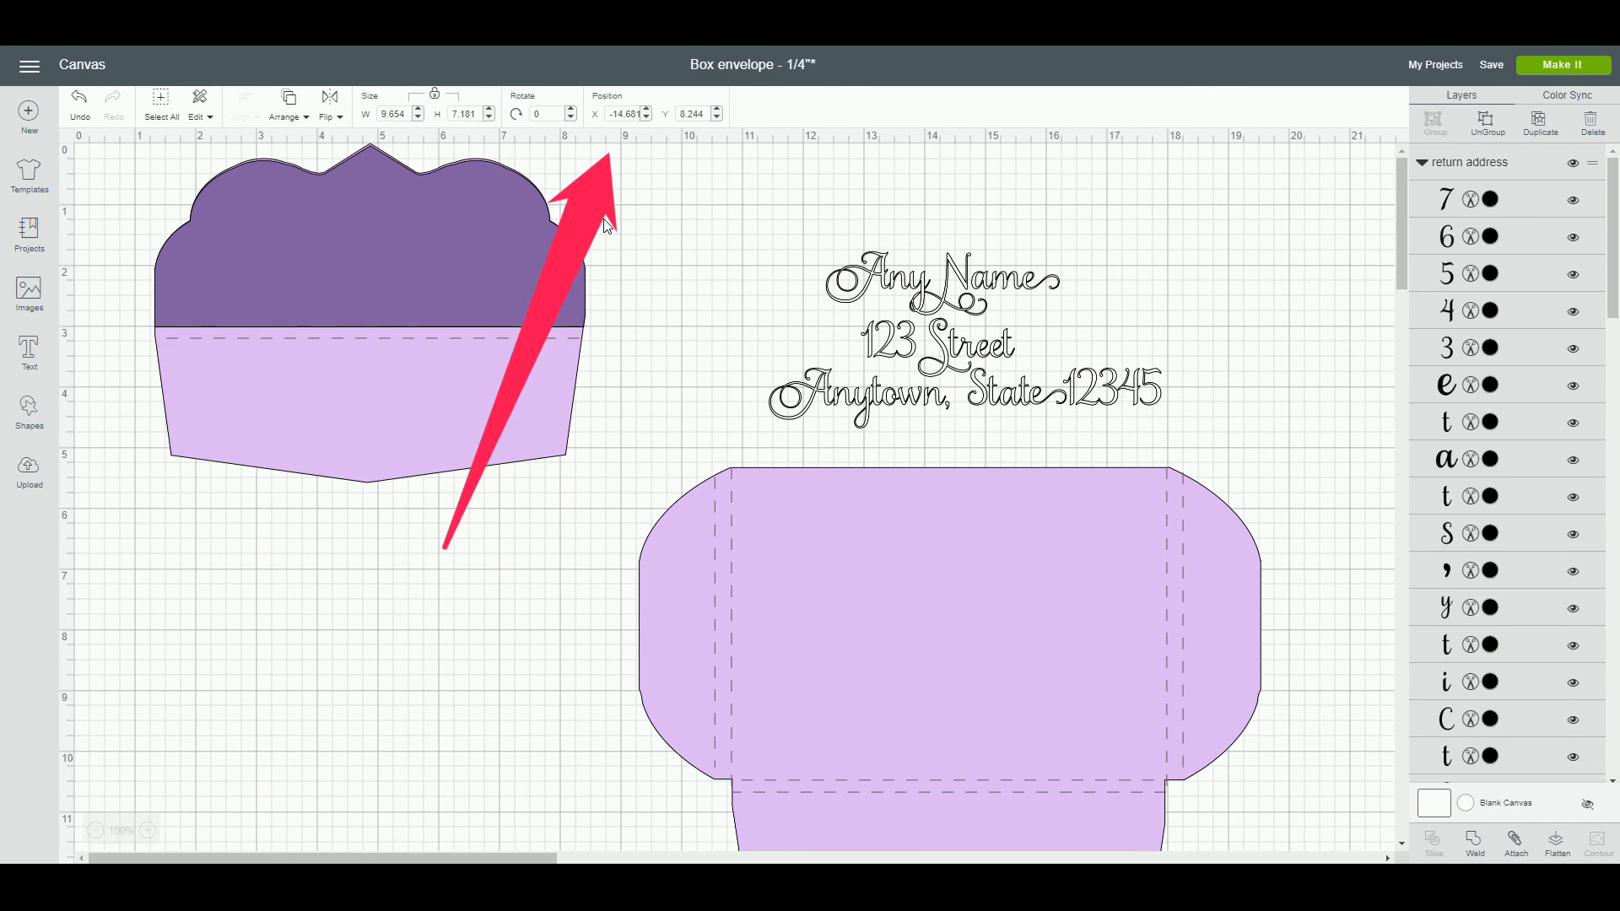
# Step: Set the return address image's X position to 1 and move it up over the first envelope, to about X 1.26, Y 1.95
pyautogui.click(611, 116)
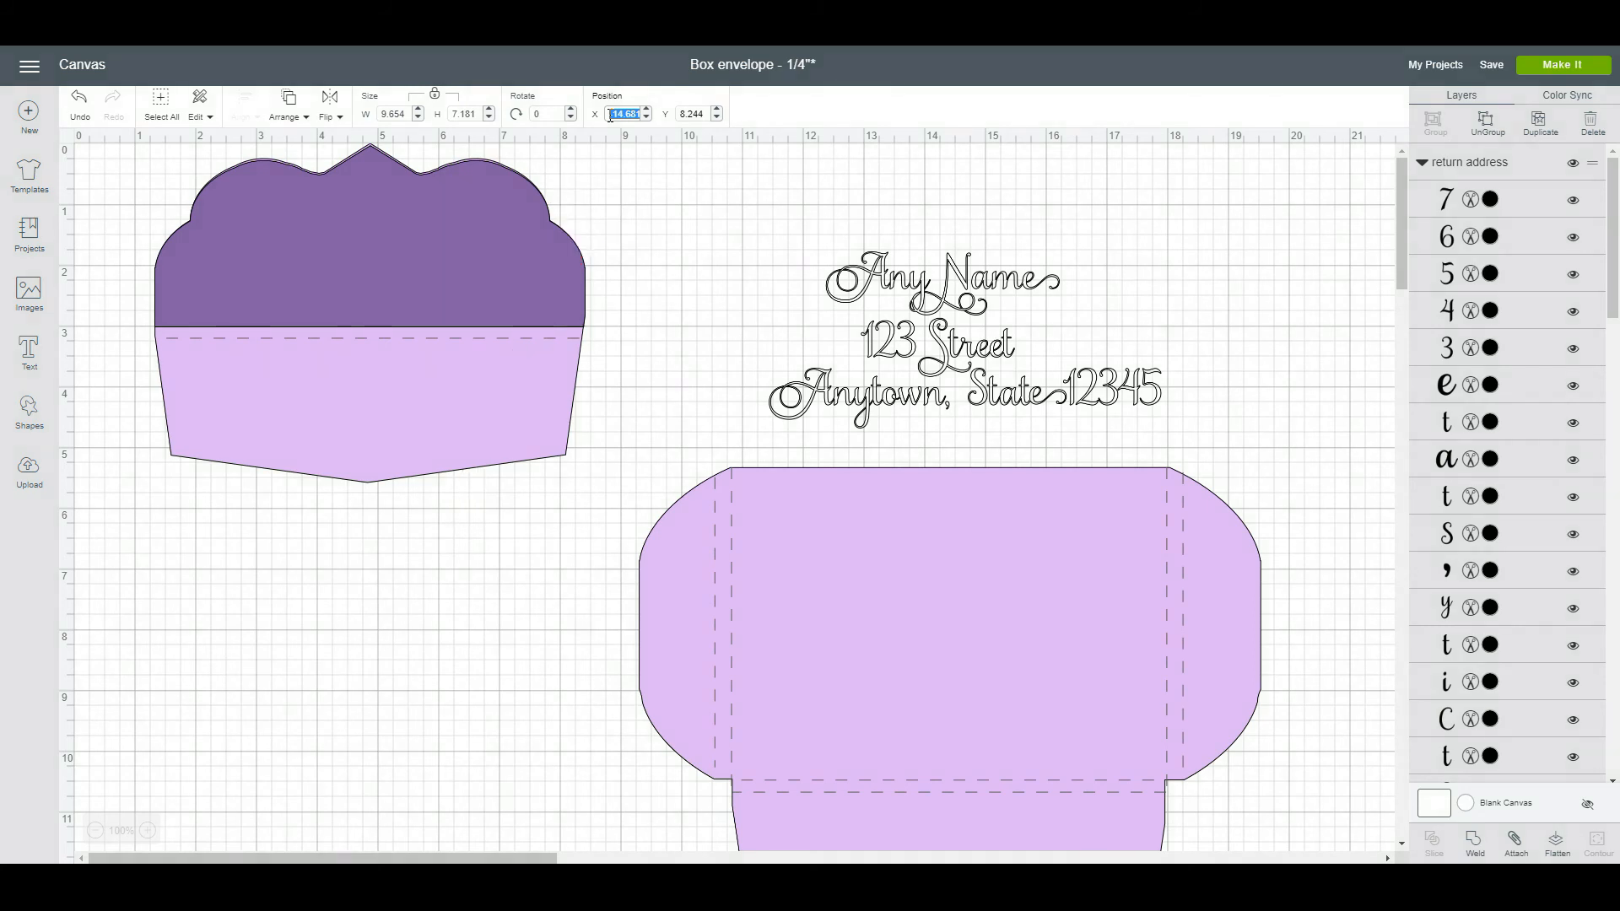
pyautogui.write('1')
pyautogui.click(686, 116)
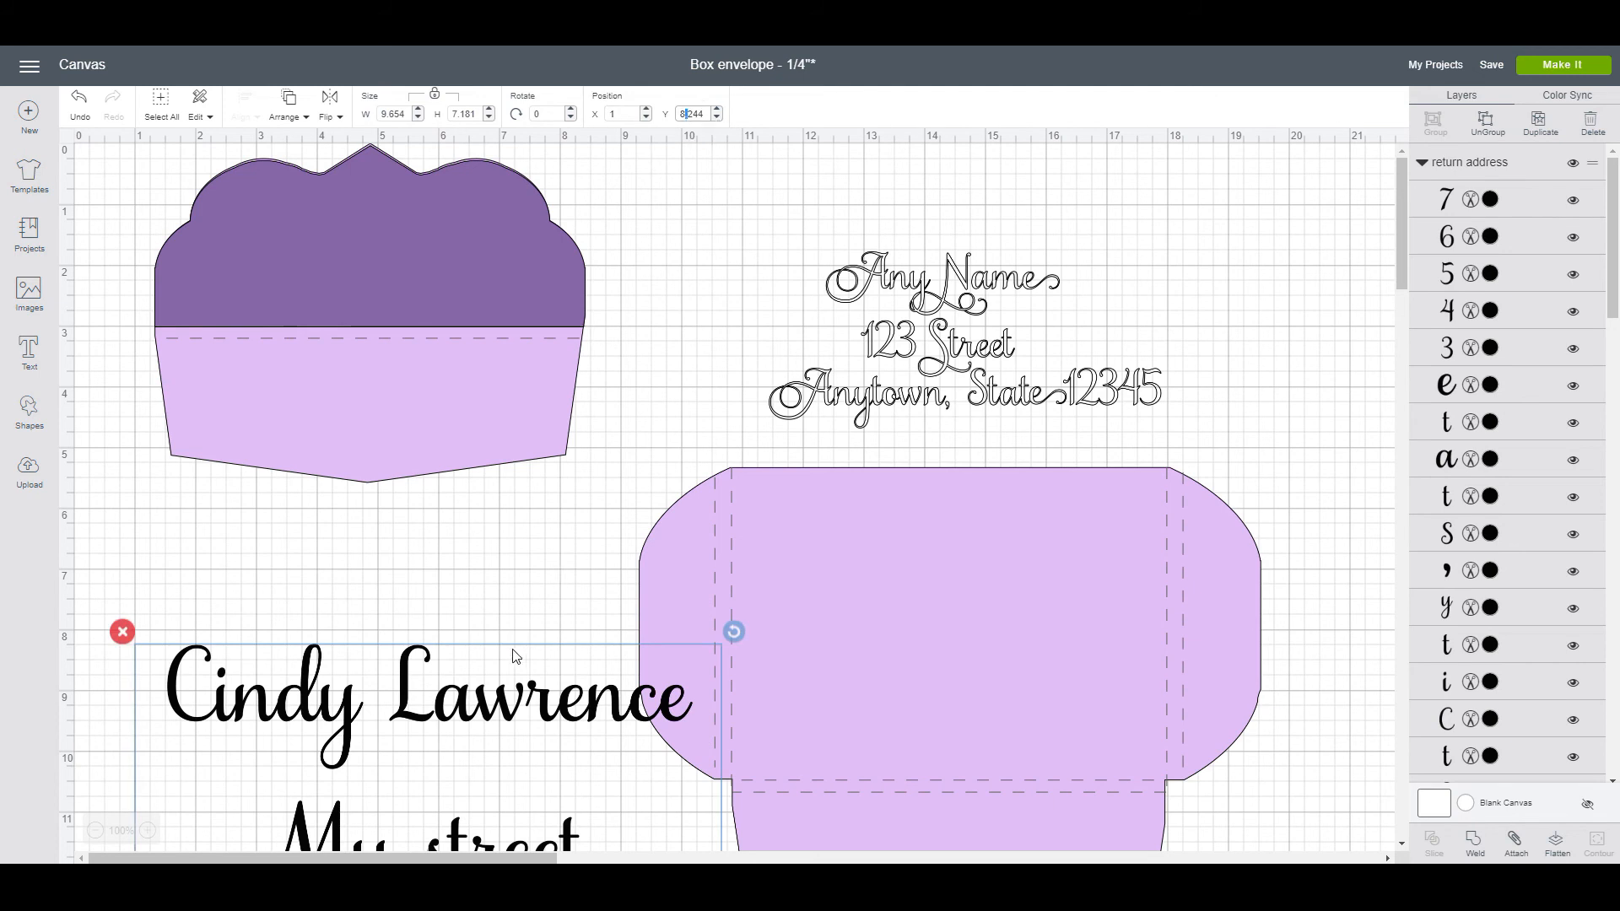
pyautogui.moveTo(507, 700); pyautogui.dragTo(520, 312)
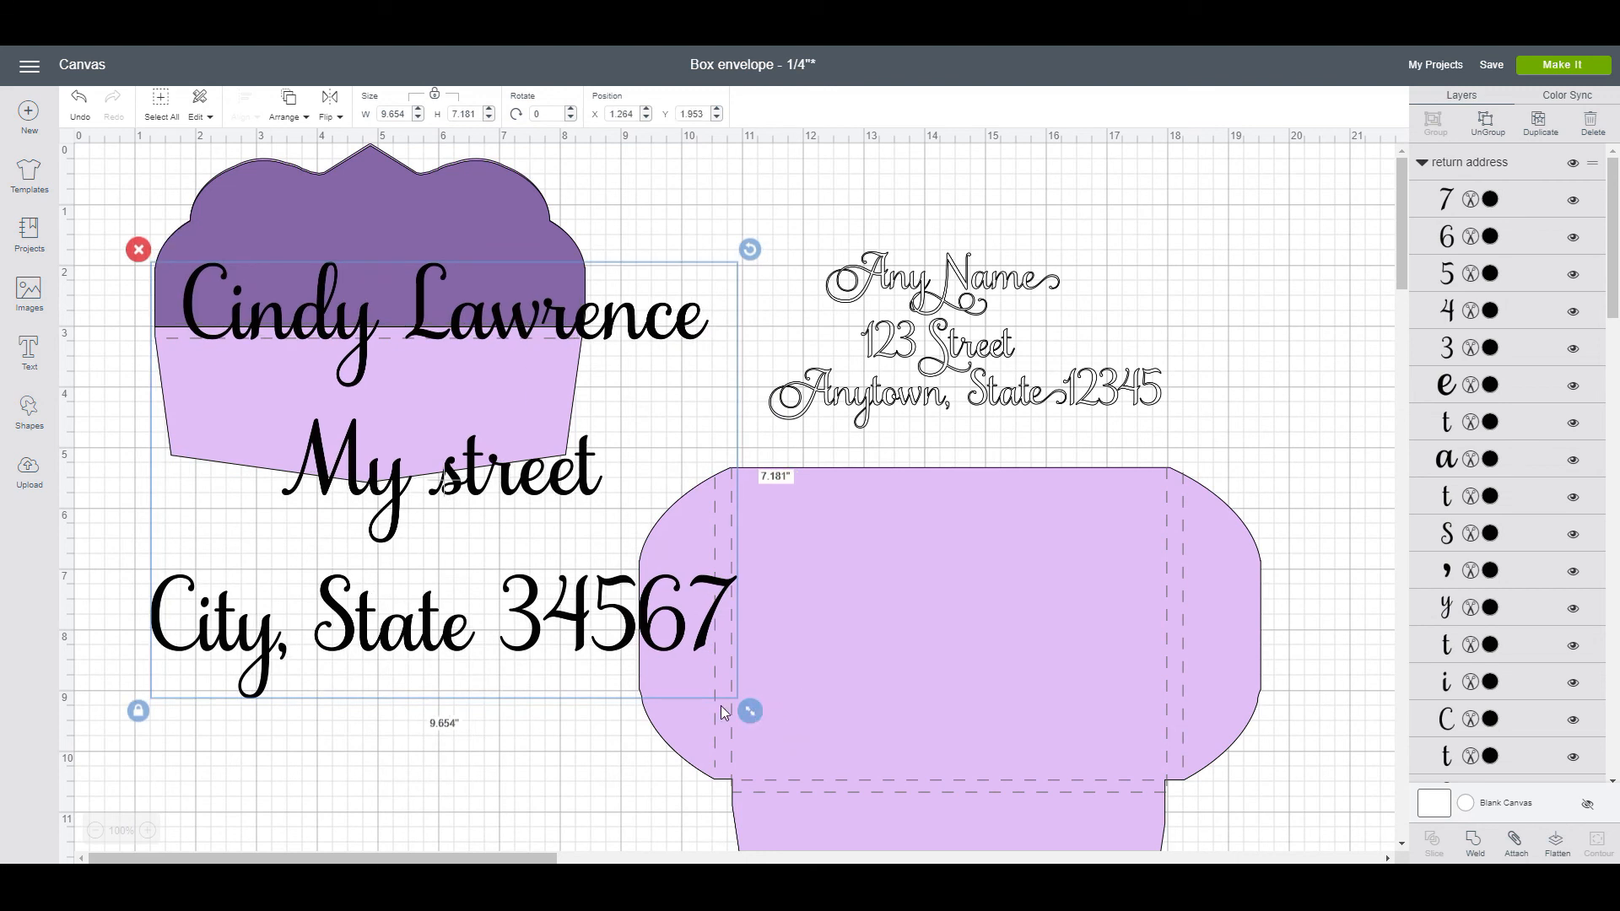
# Step: Shrink the return address to about 4.52 in wide and place it below the first envelope at about X 3.88, Y 5.87
pyautogui.moveTo(747, 711); pyautogui.dragTo(456, 464)
pyautogui.moveTo(360, 391); pyautogui.dragTo(494, 650)
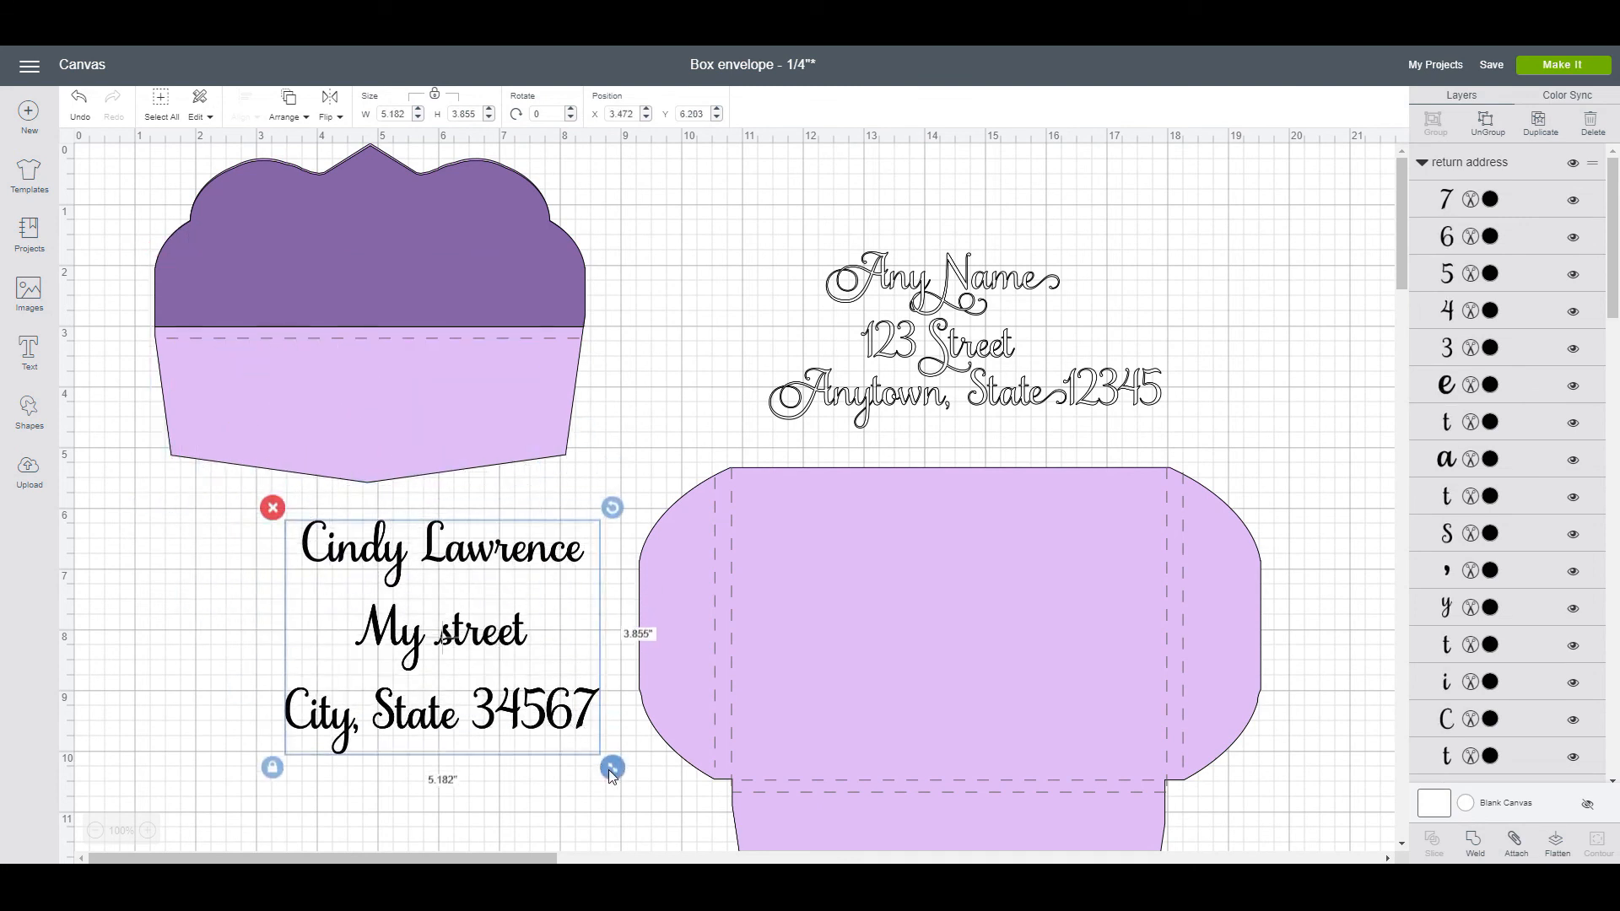
pyautogui.moveTo(613, 769); pyautogui.dragTo(572, 738)
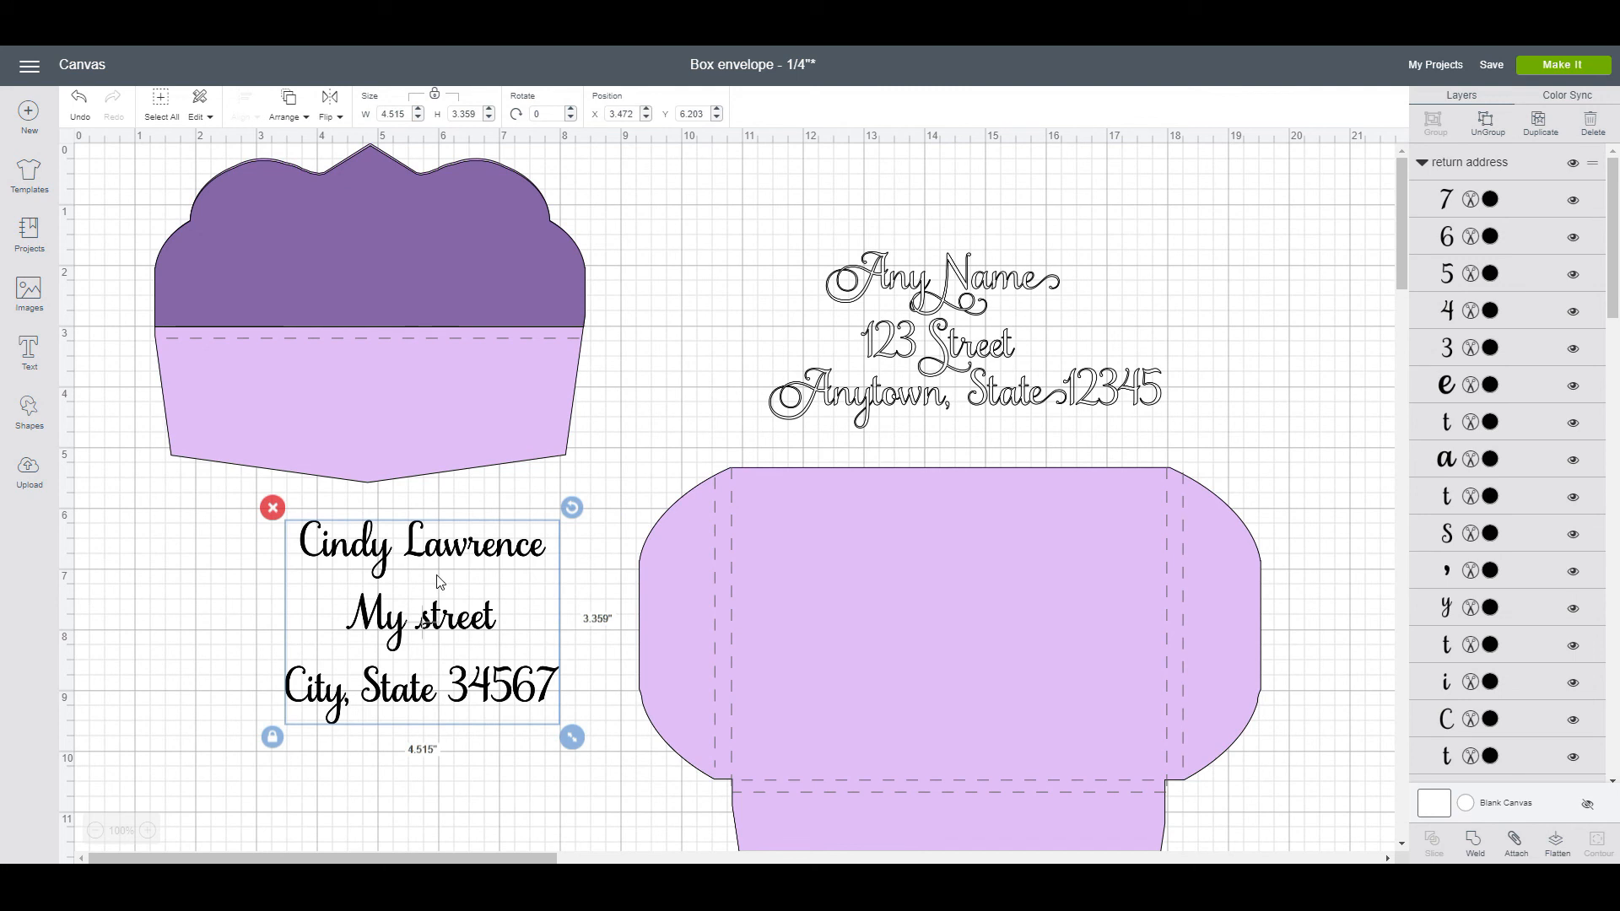
pyautogui.click(424, 628)
pyautogui.moveTo(438, 624); pyautogui.dragTo(462, 602)
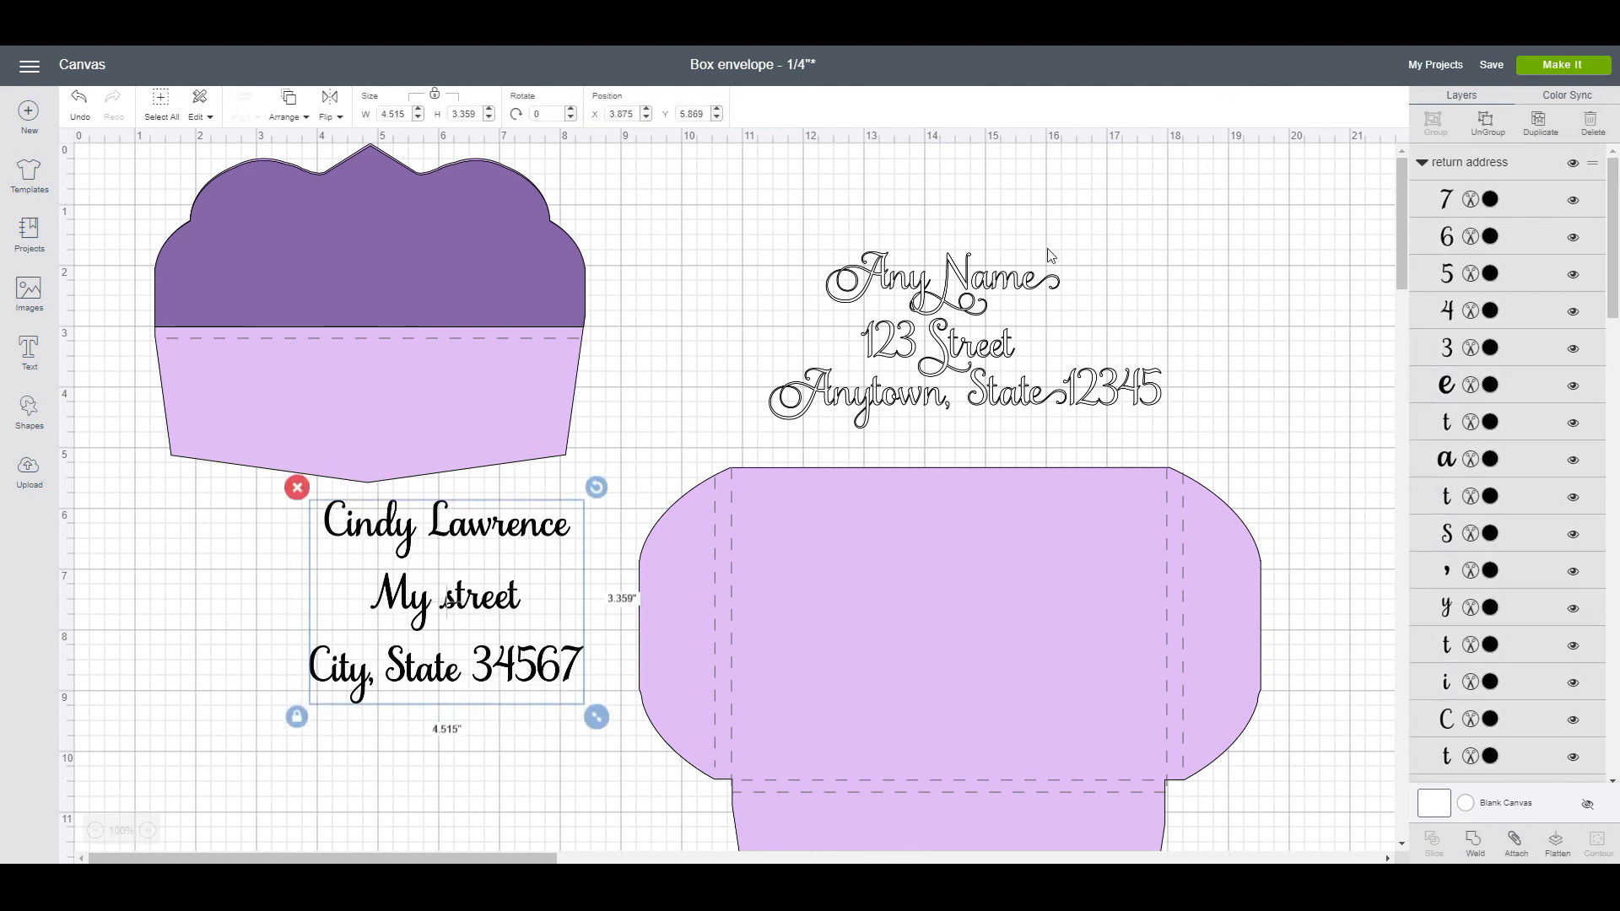
# Step: Ungroup the return address and weld the letters of each of its three lines into one shape per line
pyautogui.click(1480, 126)
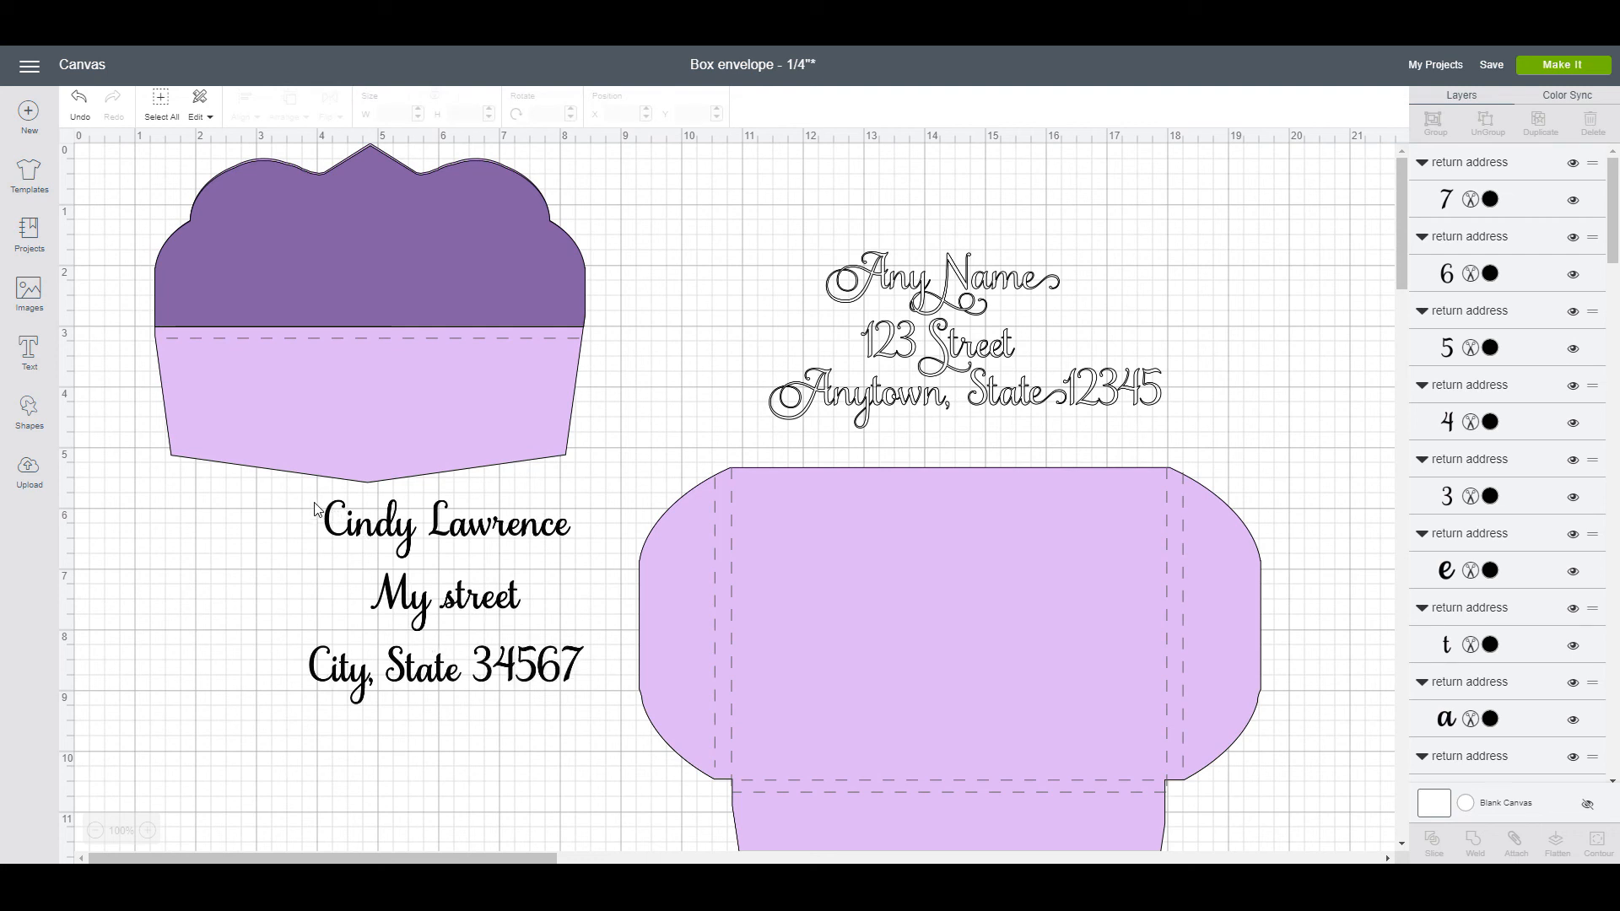
pyautogui.moveTo(303, 484); pyautogui.dragTo(591, 555)
pyautogui.click(1473, 842)
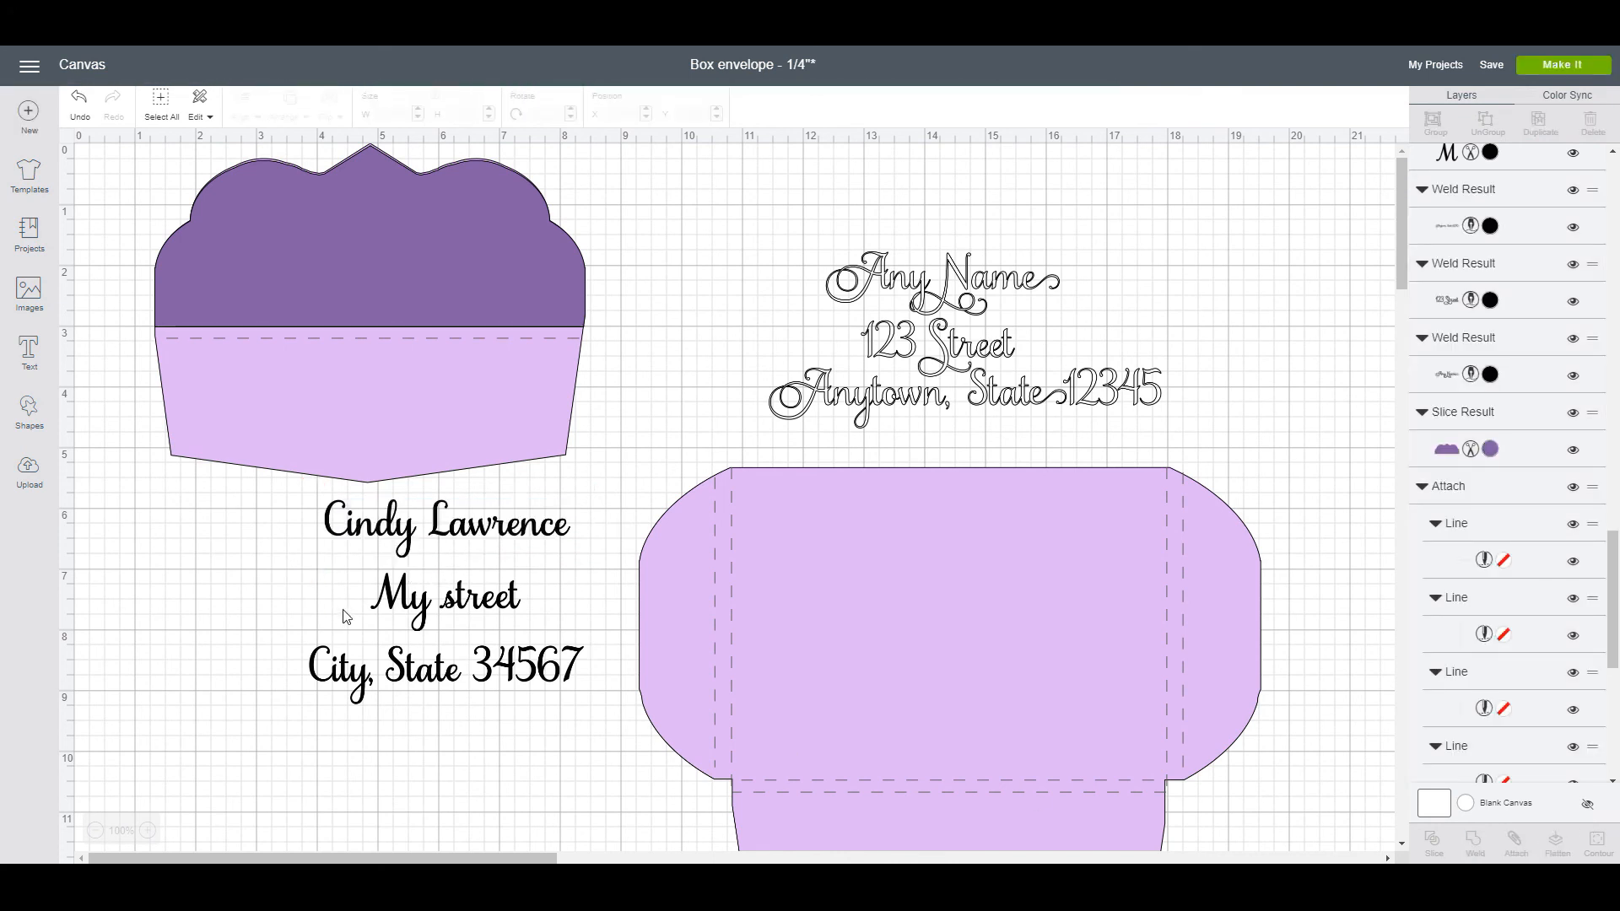
pyautogui.moveTo(361, 568); pyautogui.dragTo(546, 615)
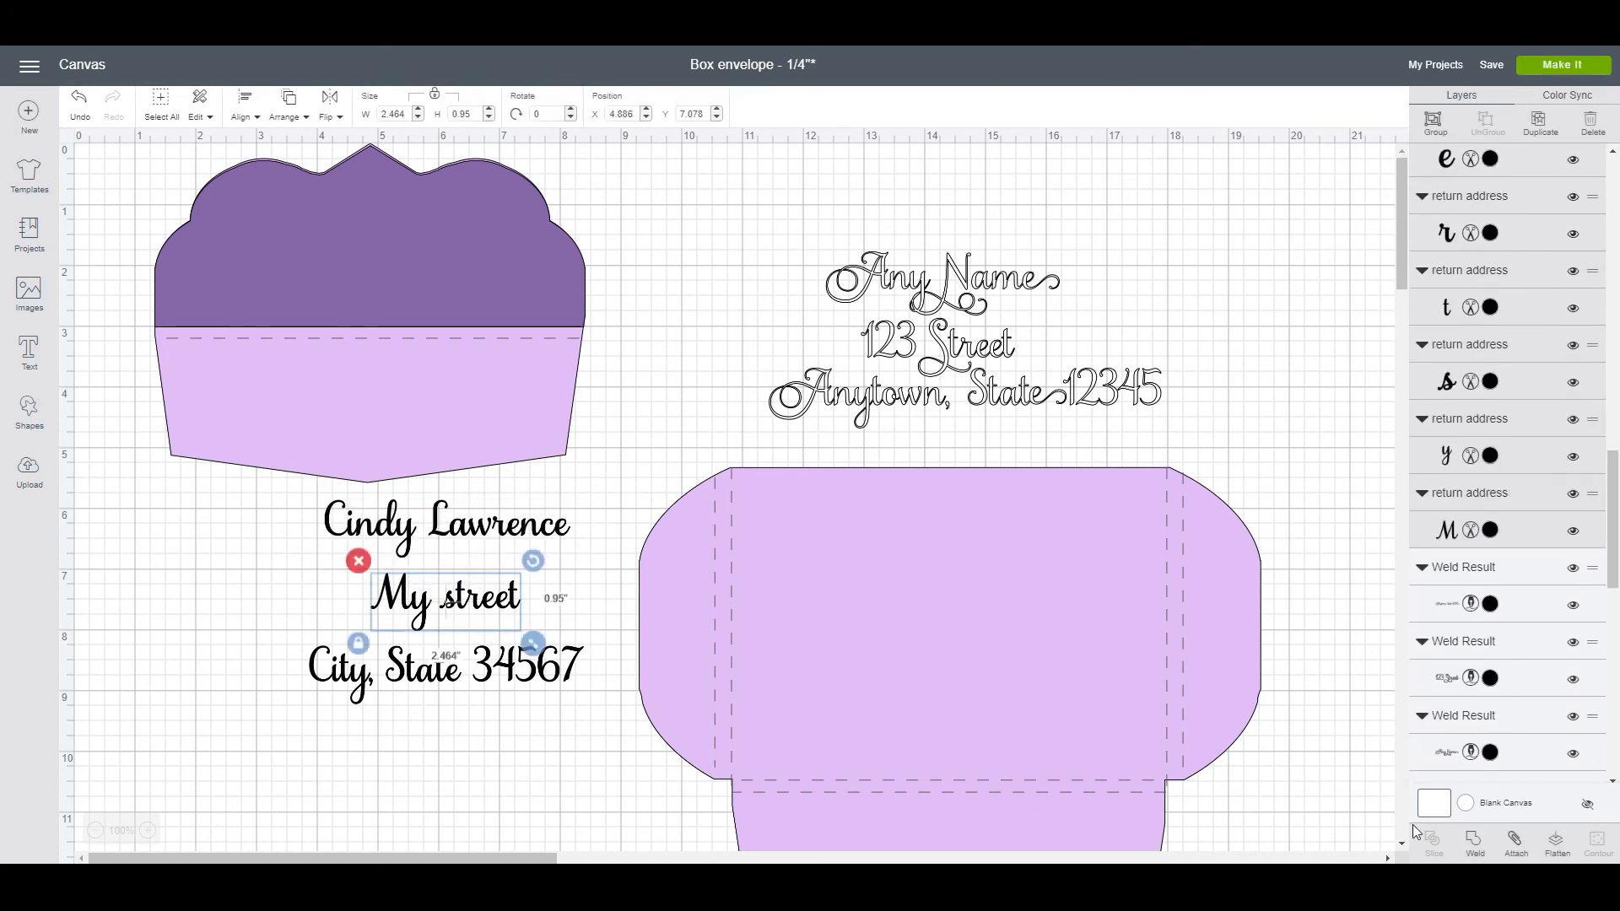
pyautogui.click(1457, 853)
pyautogui.moveTo(293, 637); pyautogui.dragTo(608, 695)
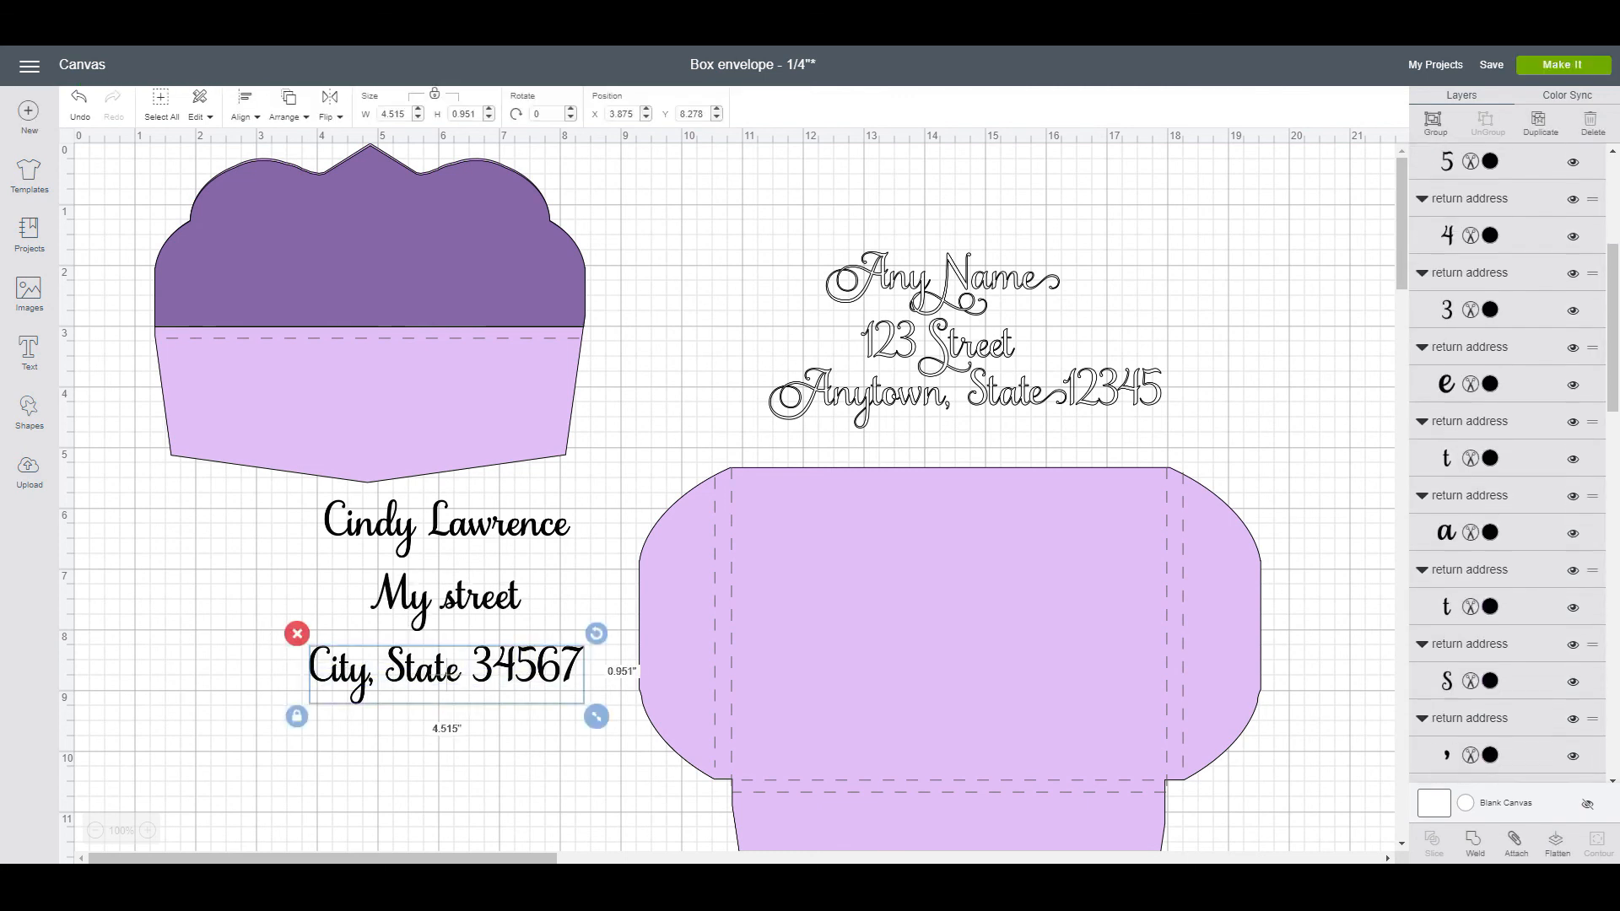
pyautogui.click(1472, 846)
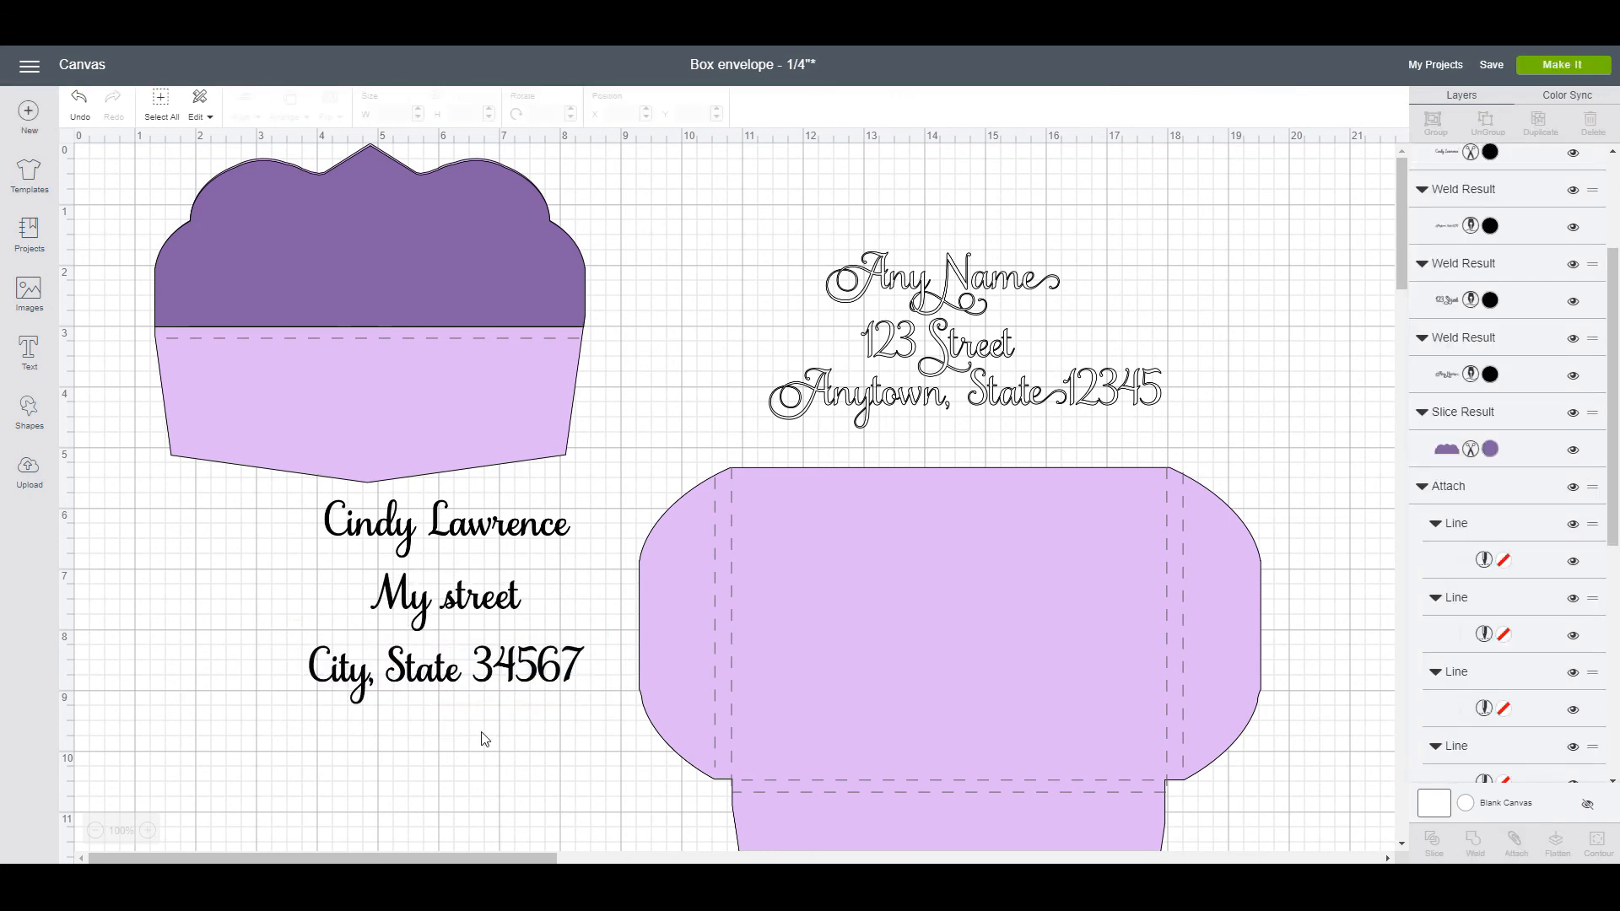
# Step: Tighten the return address spacing by moving "My street" up to Y 6.878 and the city line up to Y 7.878
pyautogui.click(432, 590)
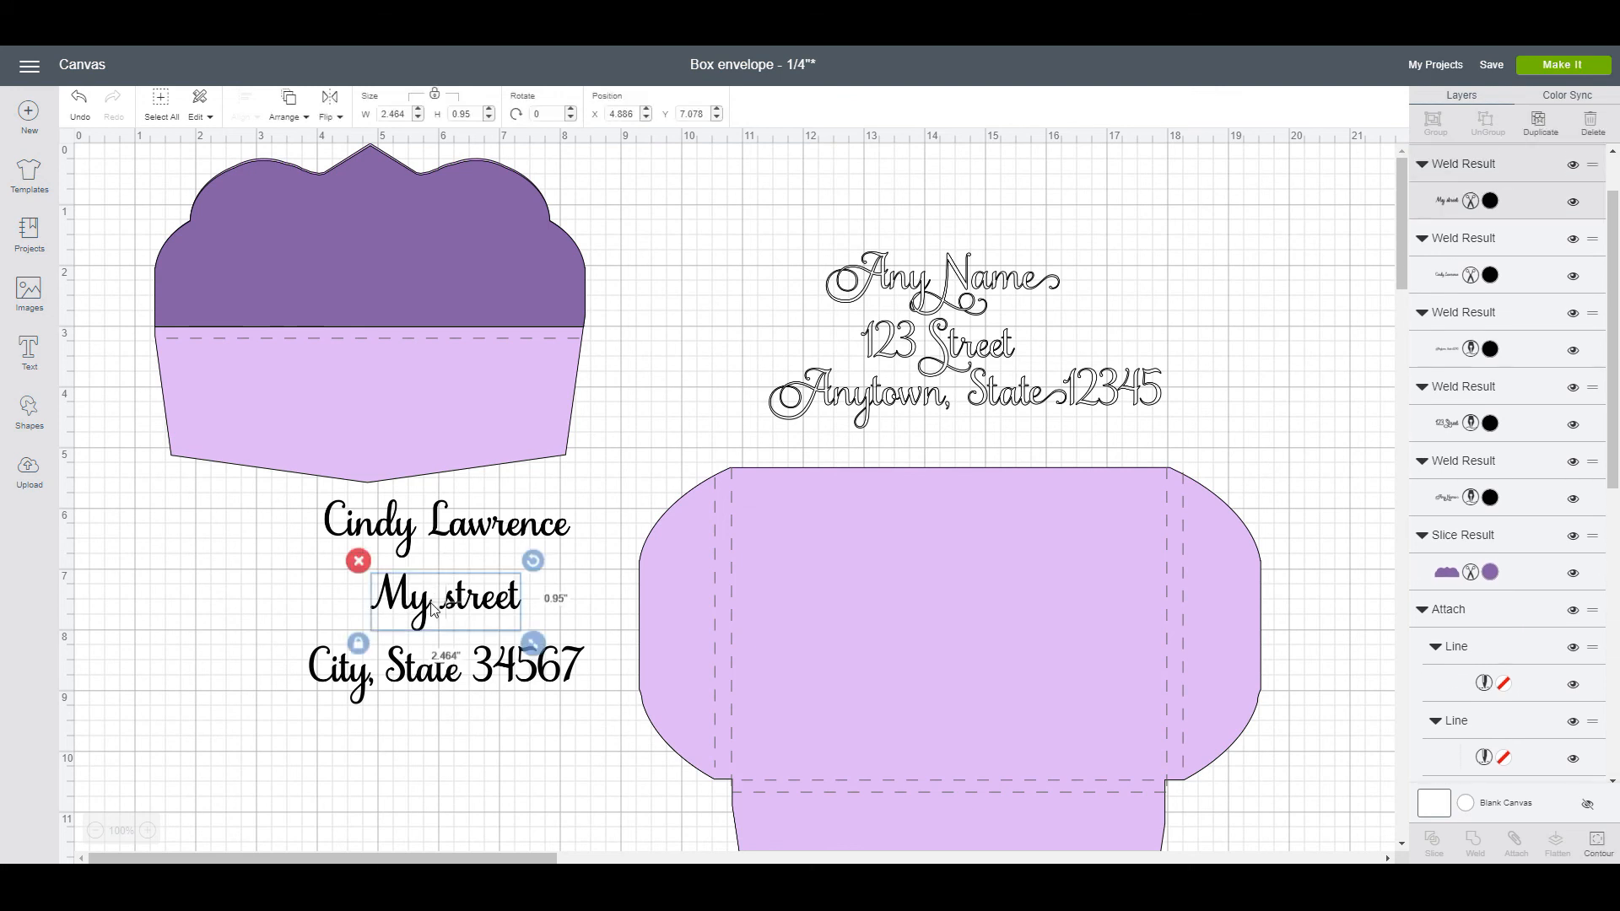
pyautogui.press('Up')
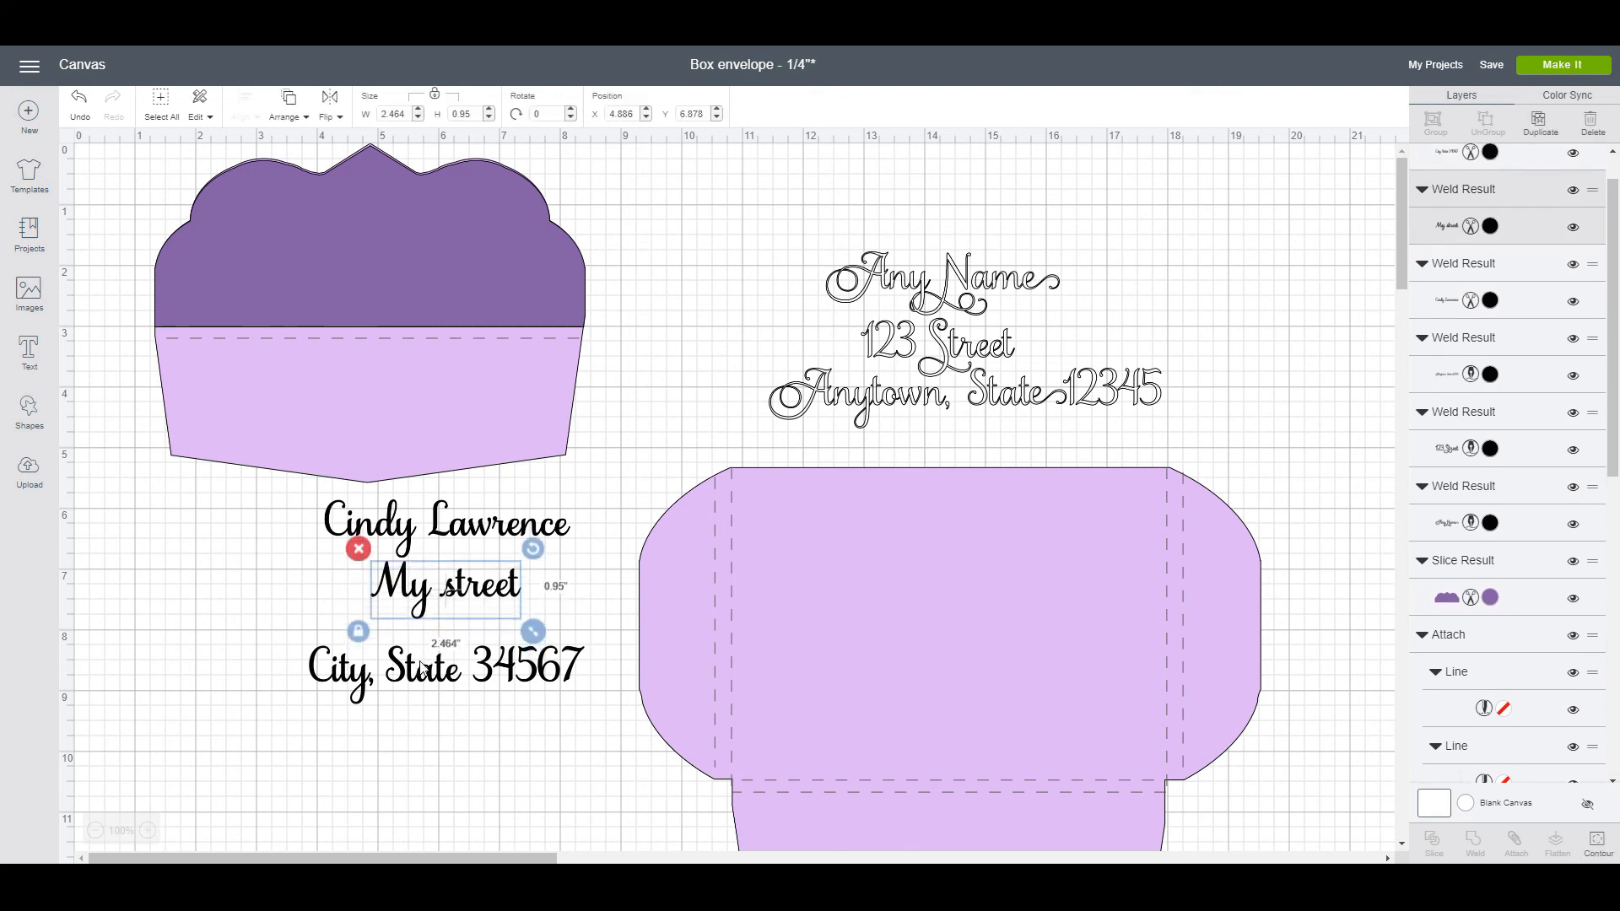
pyautogui.click(424, 668)
pyautogui.press('Up')
pyautogui.press('Up')
pyautogui.press('Up')
pyautogui.press('Up')
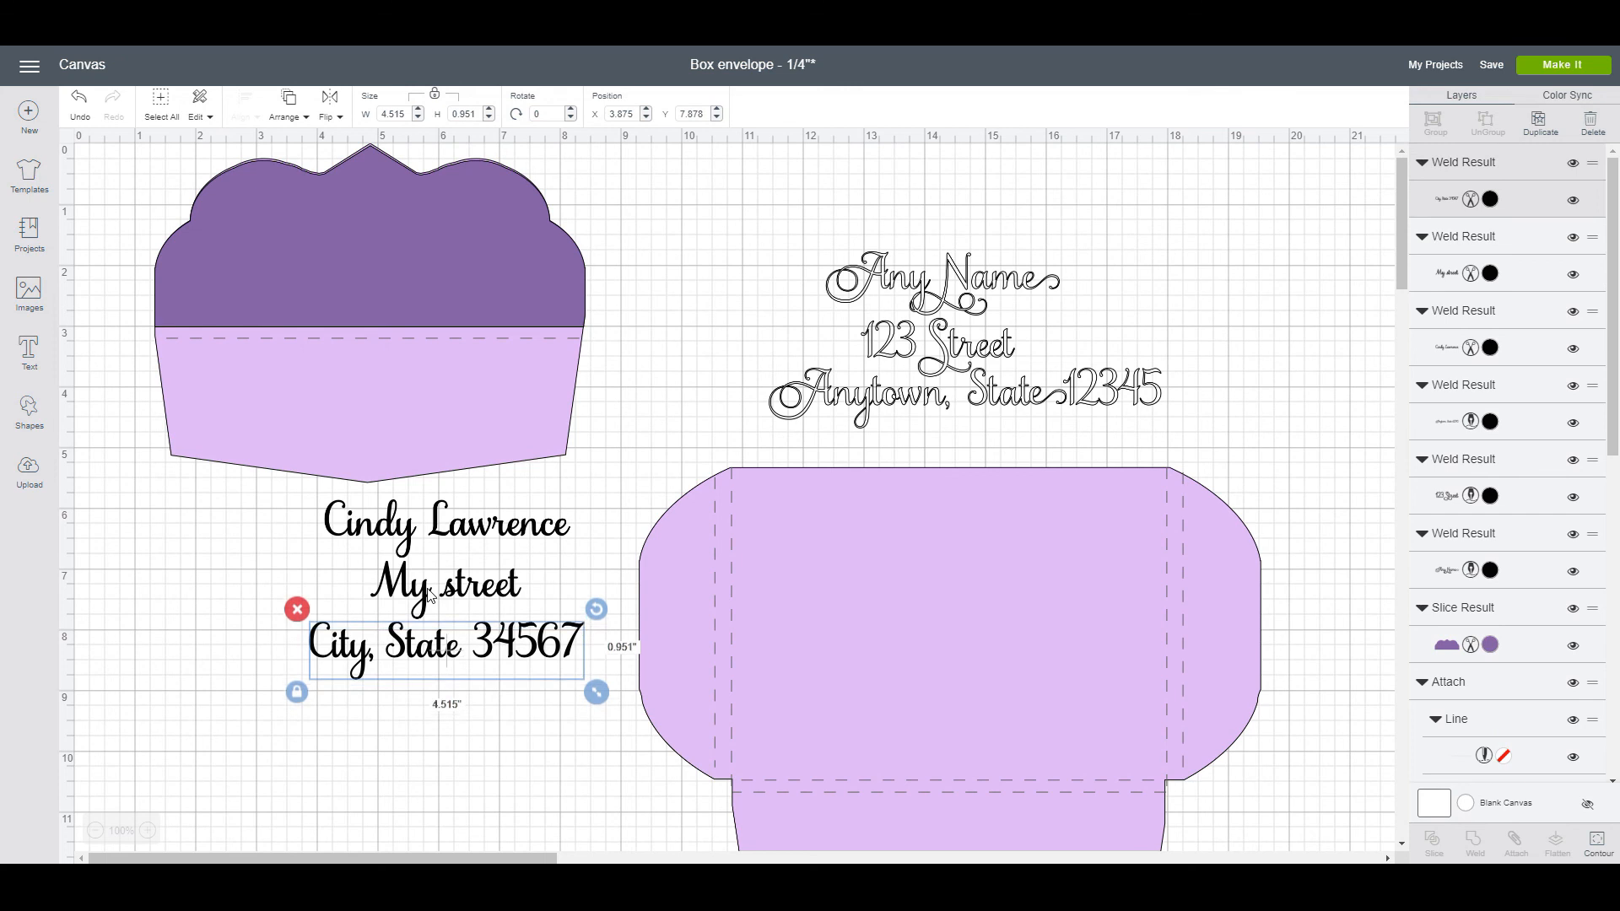
# Step: Align the three welded return address lines with Align Left
pyautogui.moveTo(301, 501); pyautogui.dragTo(566, 679)
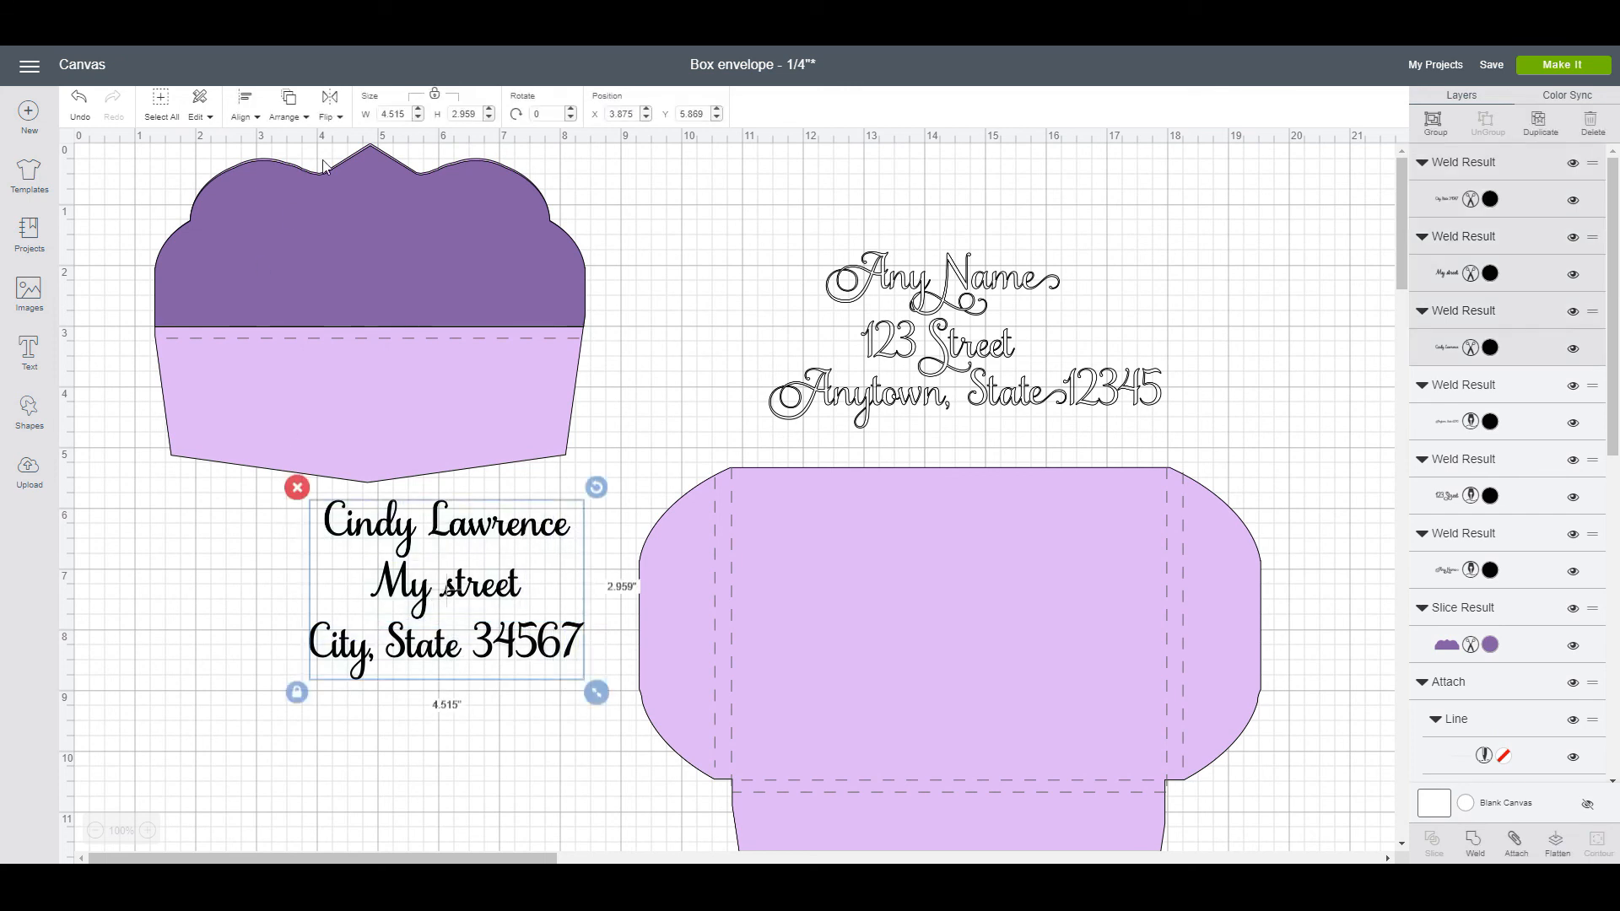
pyautogui.click(246, 108)
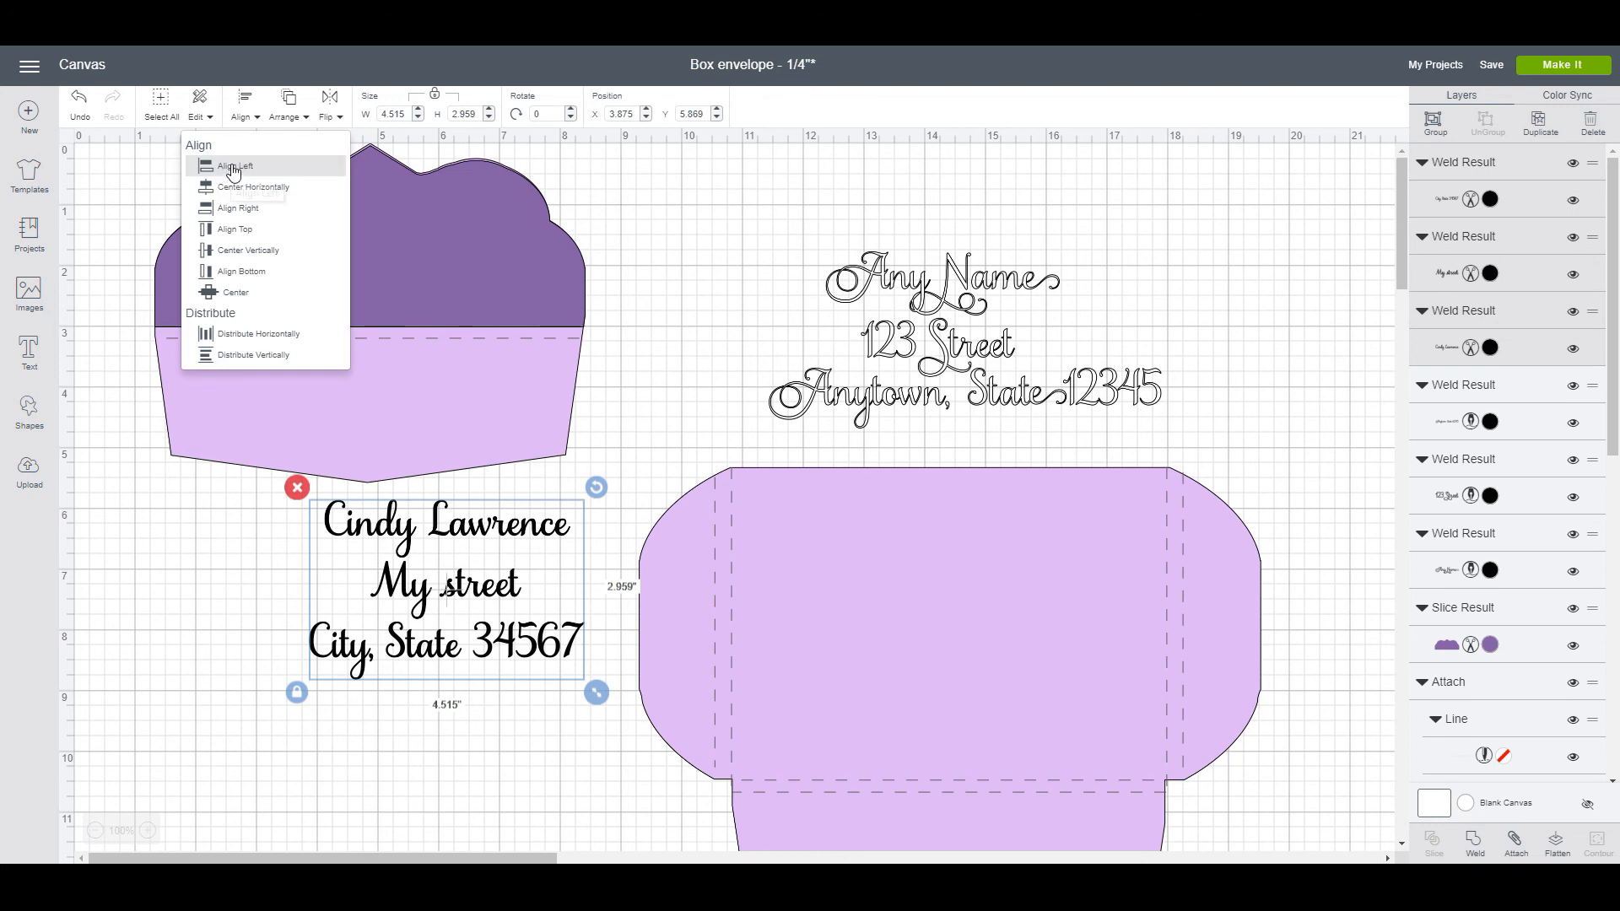
pyautogui.click(233, 166)
pyautogui.click(409, 800)
# Step: Move the return address name line down to Y 6.069 and the city line up to Y 7.678
pyautogui.click(429, 537)
pyautogui.press('Down')
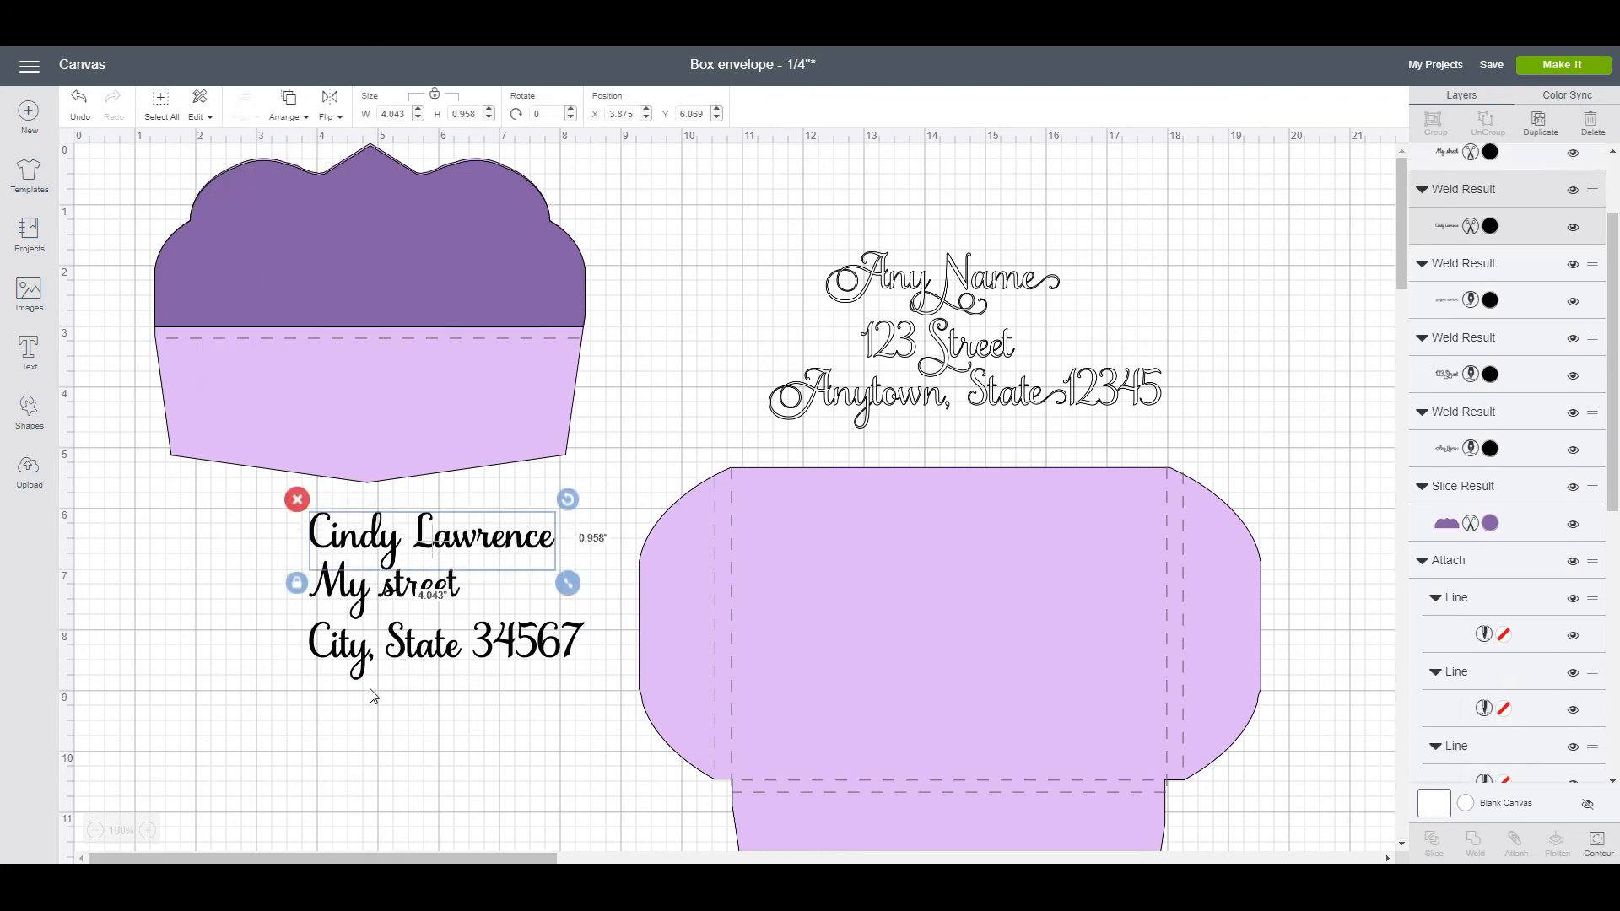
pyautogui.click(402, 661)
pyautogui.press('Up')
pyautogui.press('Up')
pyautogui.click(398, 755)
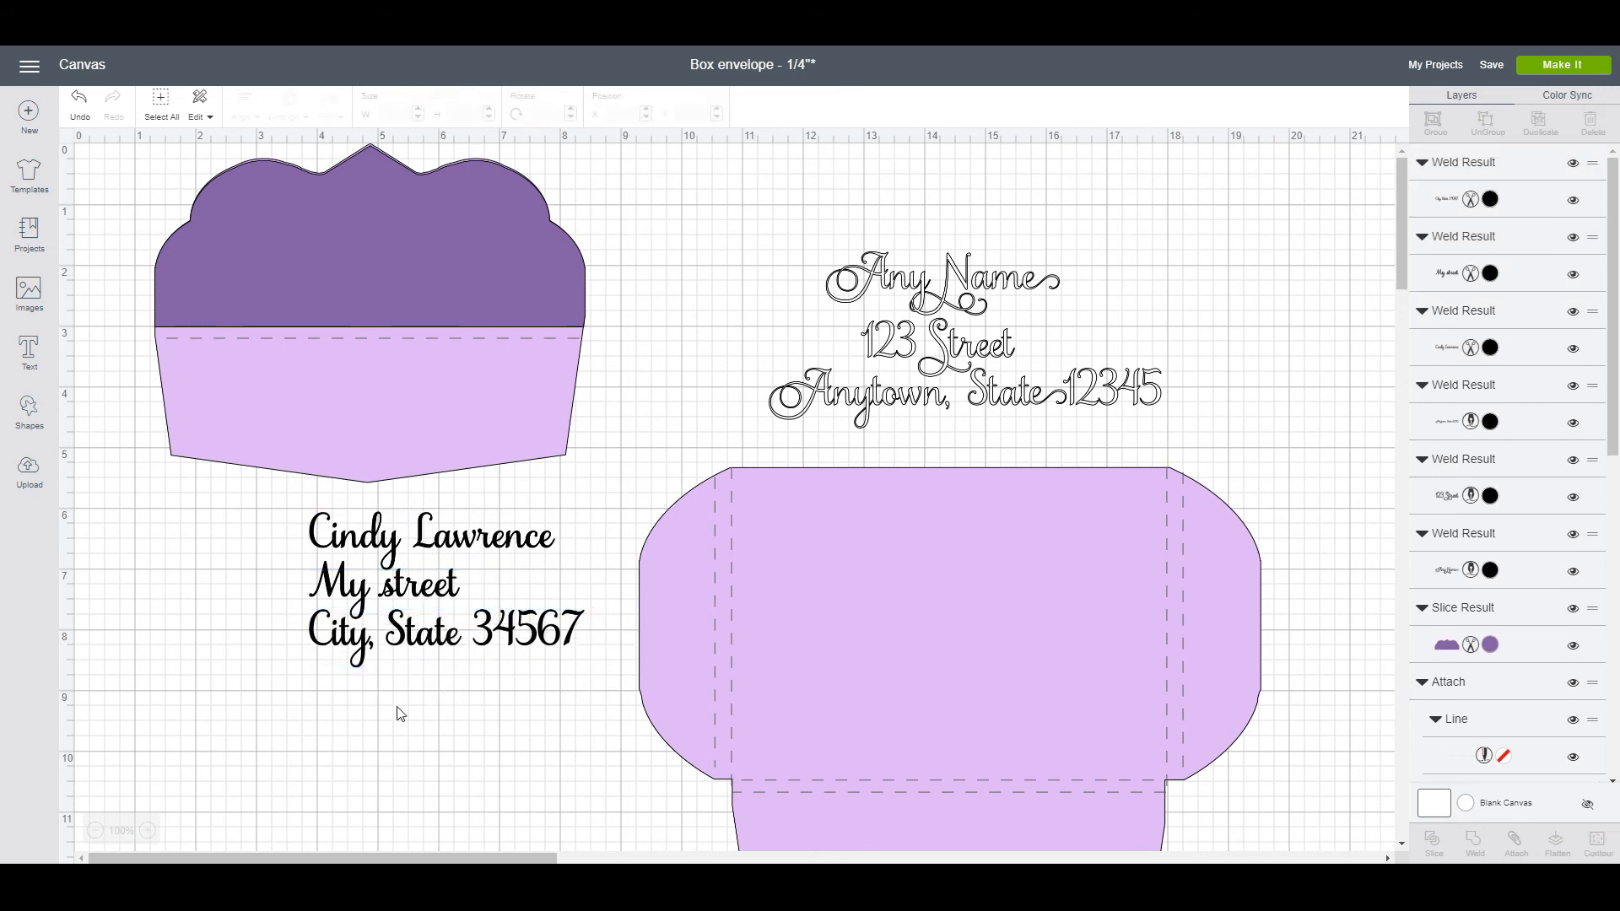
# Step: Change each of the three return address lines from Cut to Write with the Black 0.3 Tip pen
pyautogui.click(322, 550)
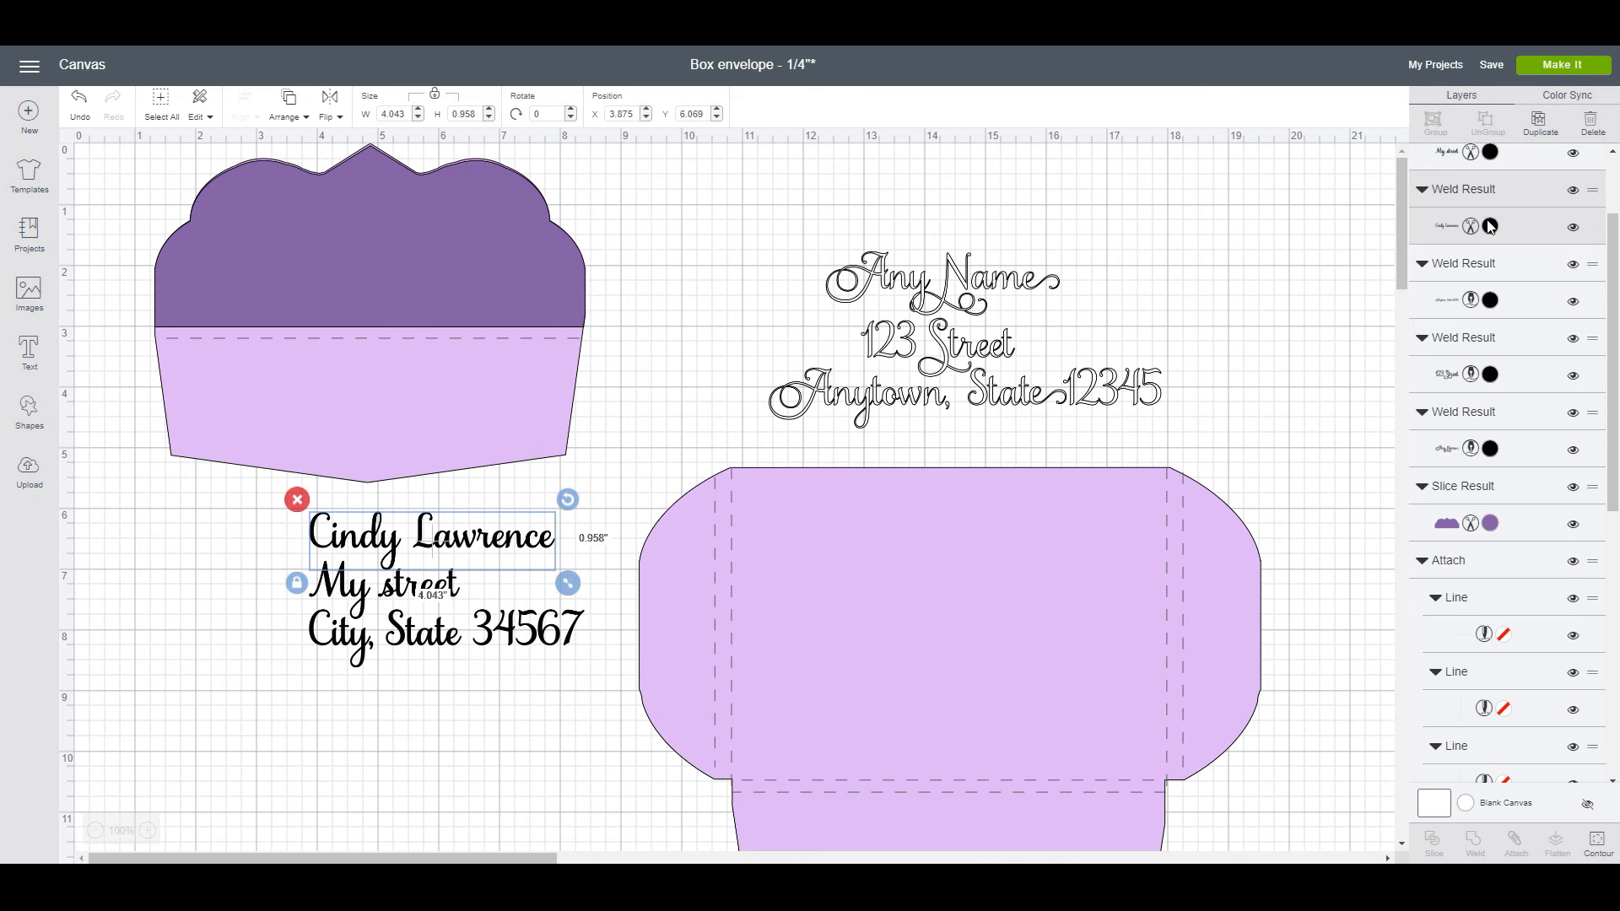
pyautogui.click(1491, 228)
pyautogui.click(1277, 122)
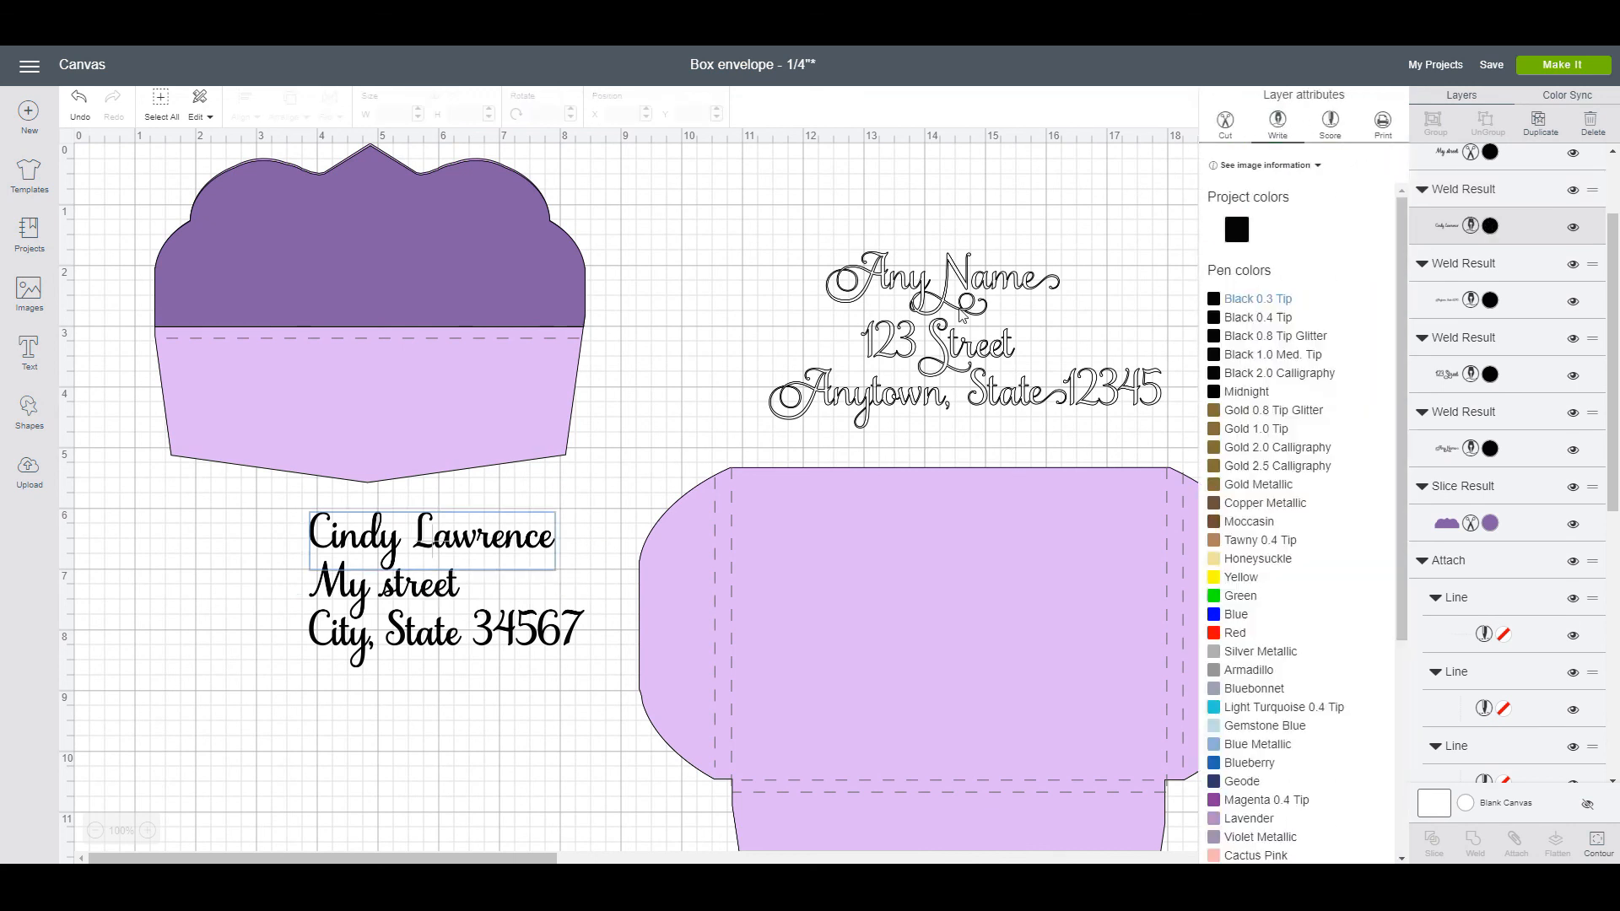
pyautogui.click(430, 584)
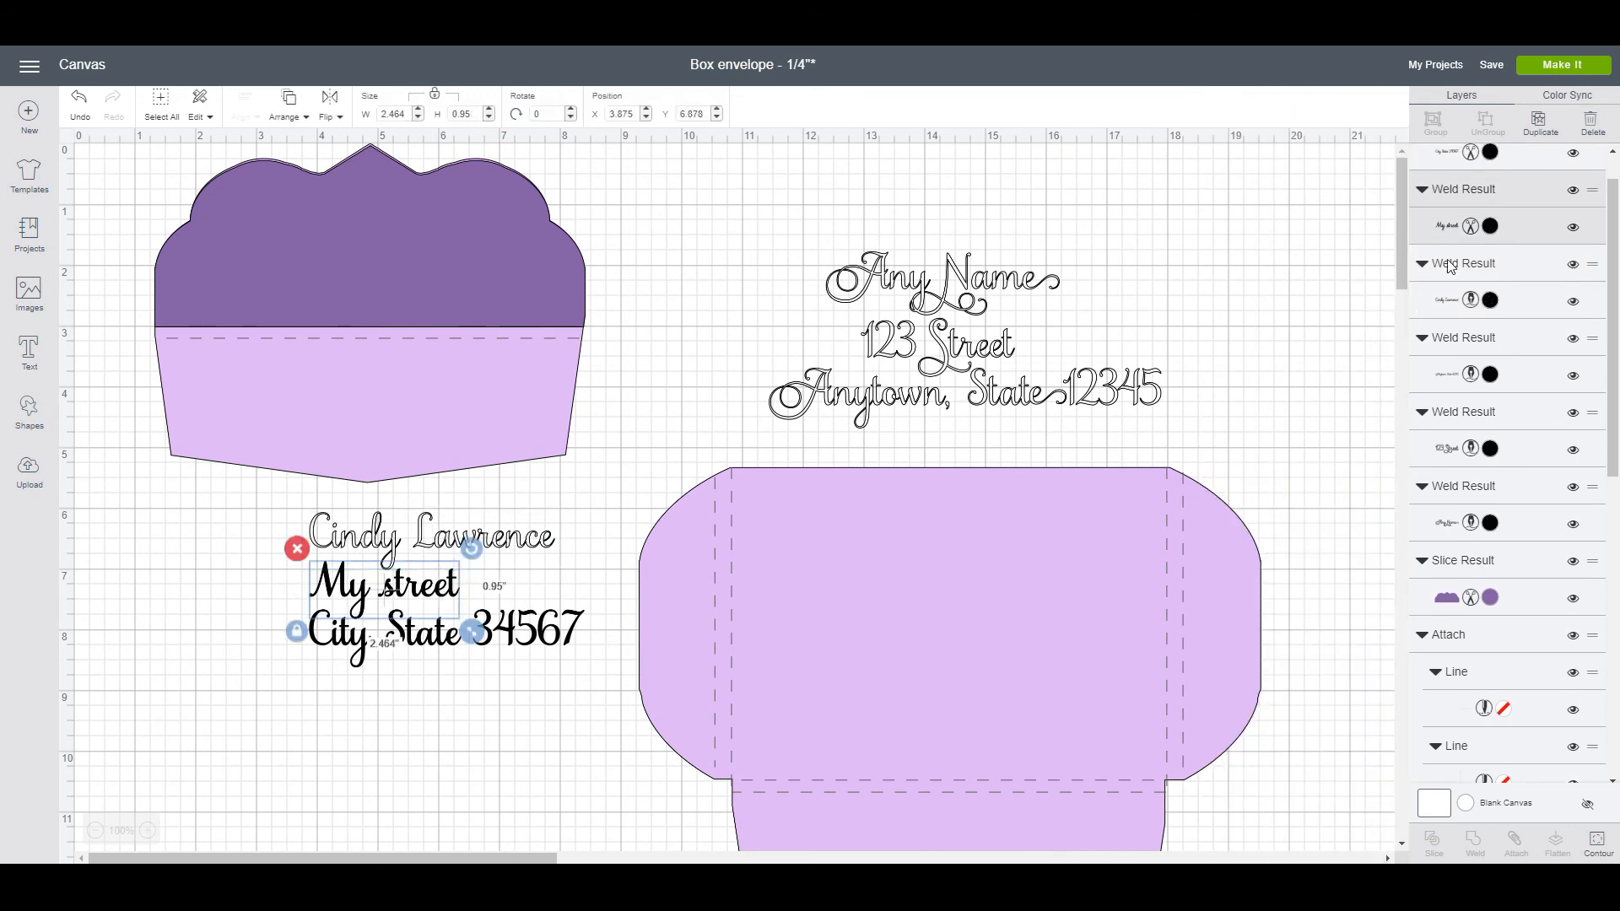
pyautogui.click(1491, 226)
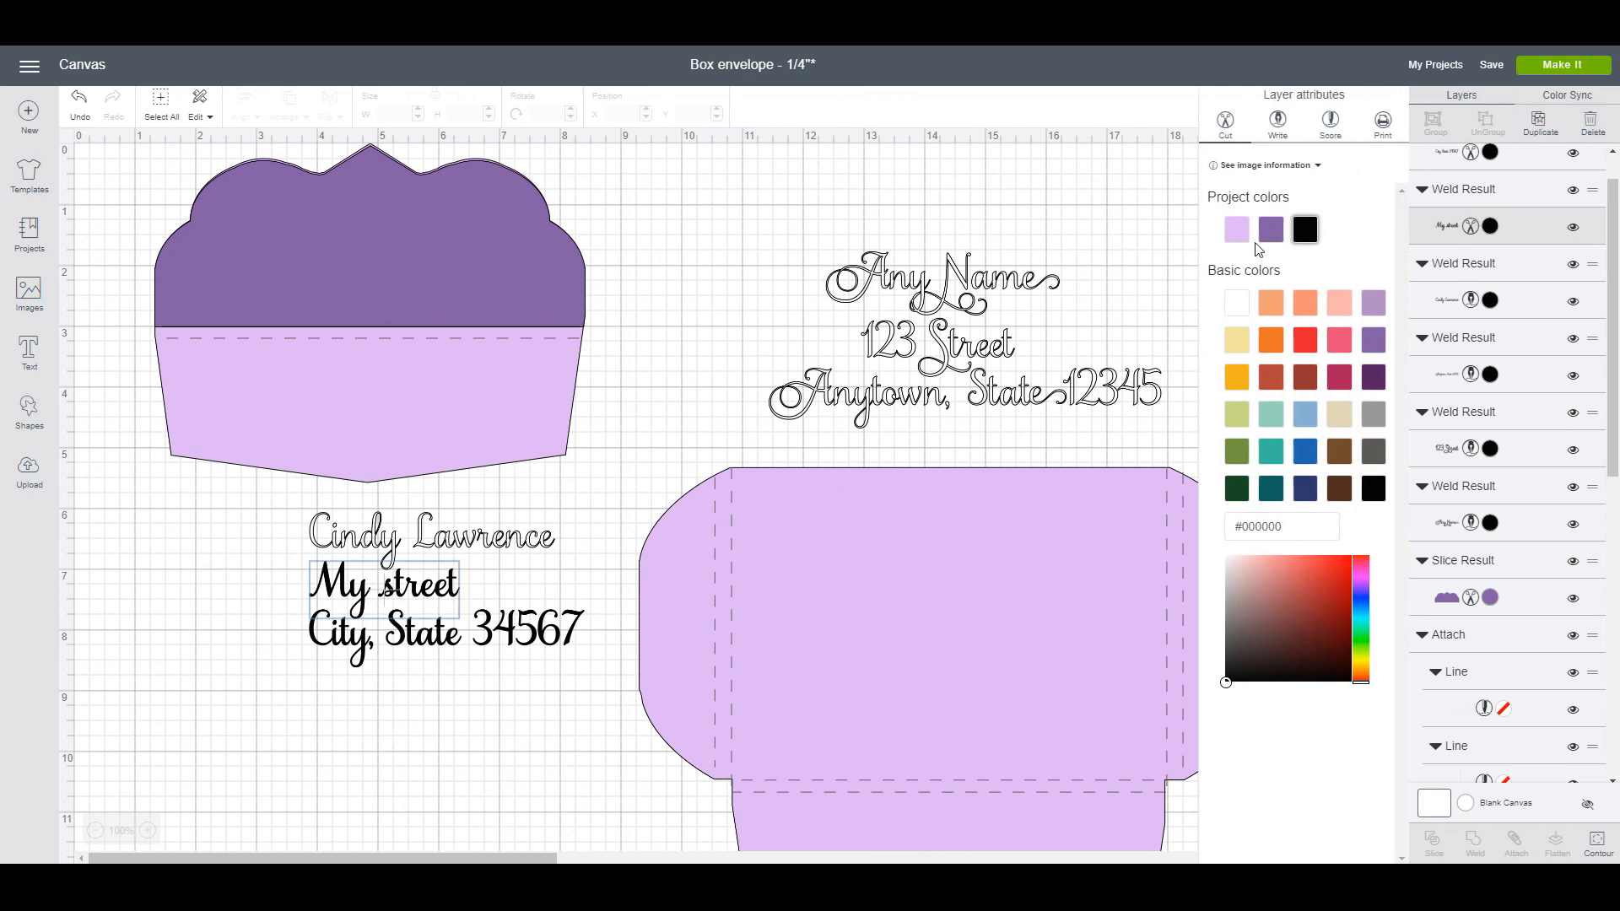
pyautogui.click(1277, 122)
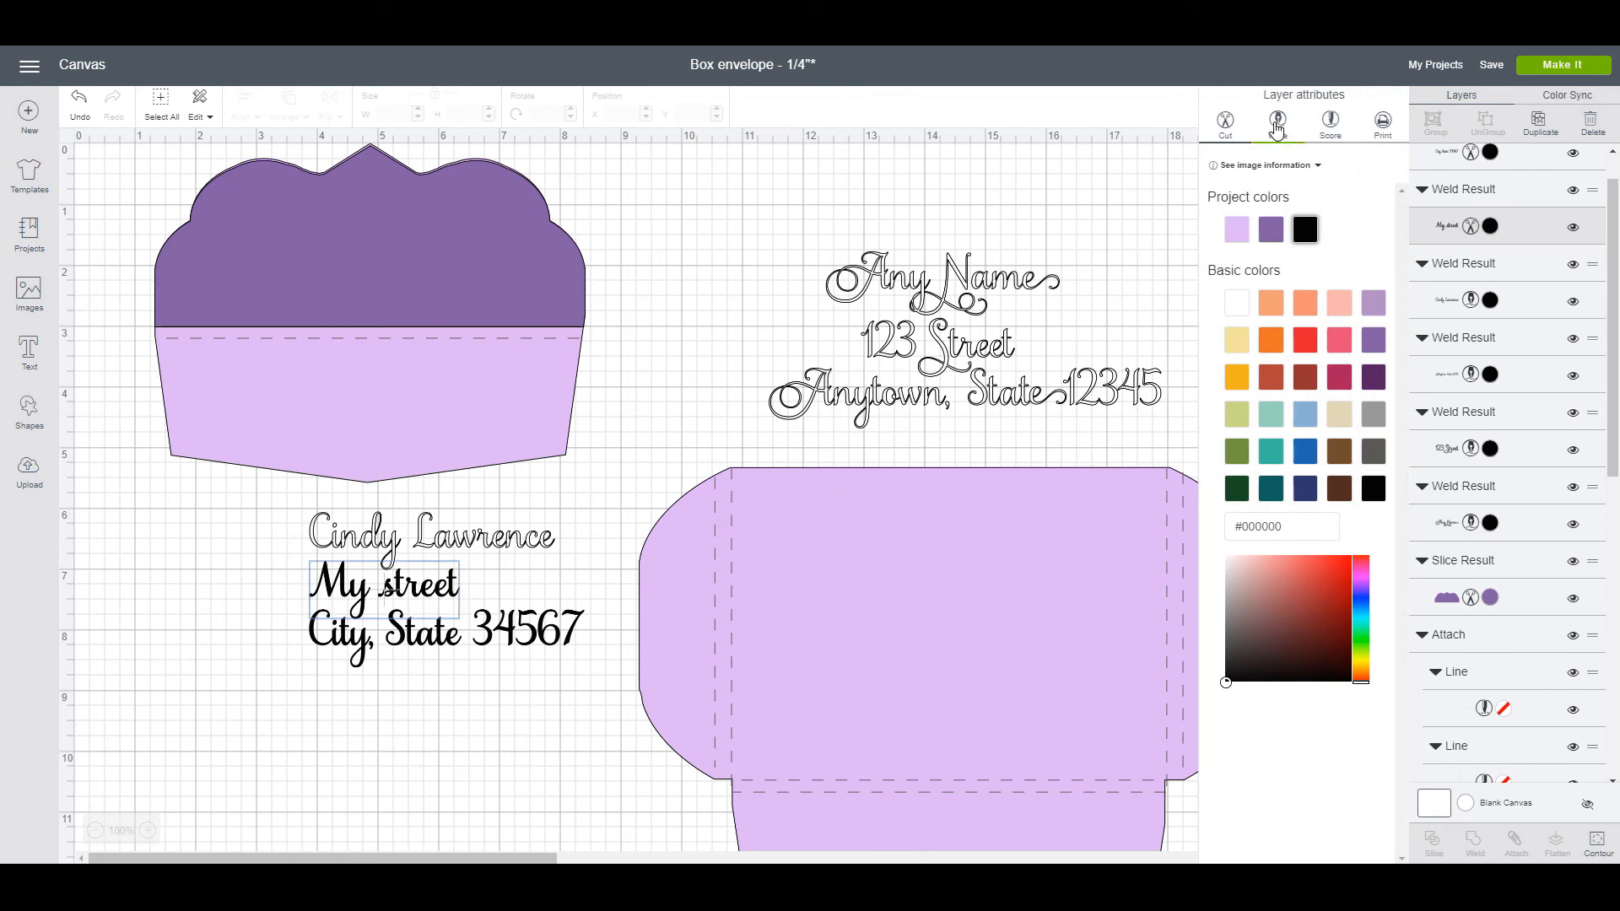
pyautogui.click(477, 639)
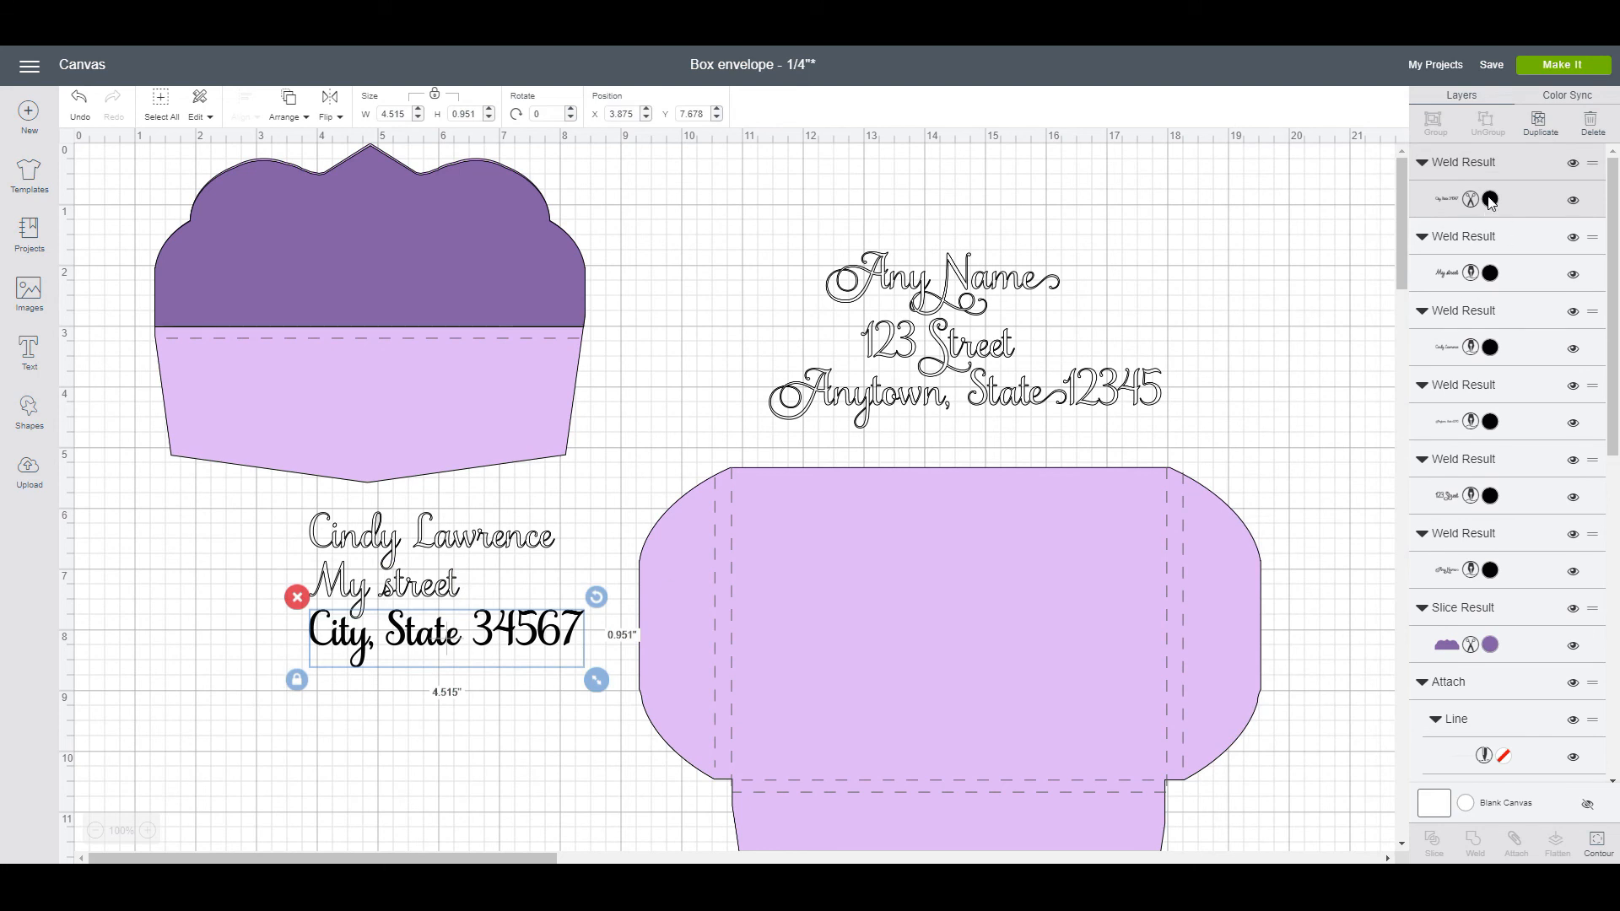
pyautogui.click(1491, 201)
pyautogui.click(1276, 126)
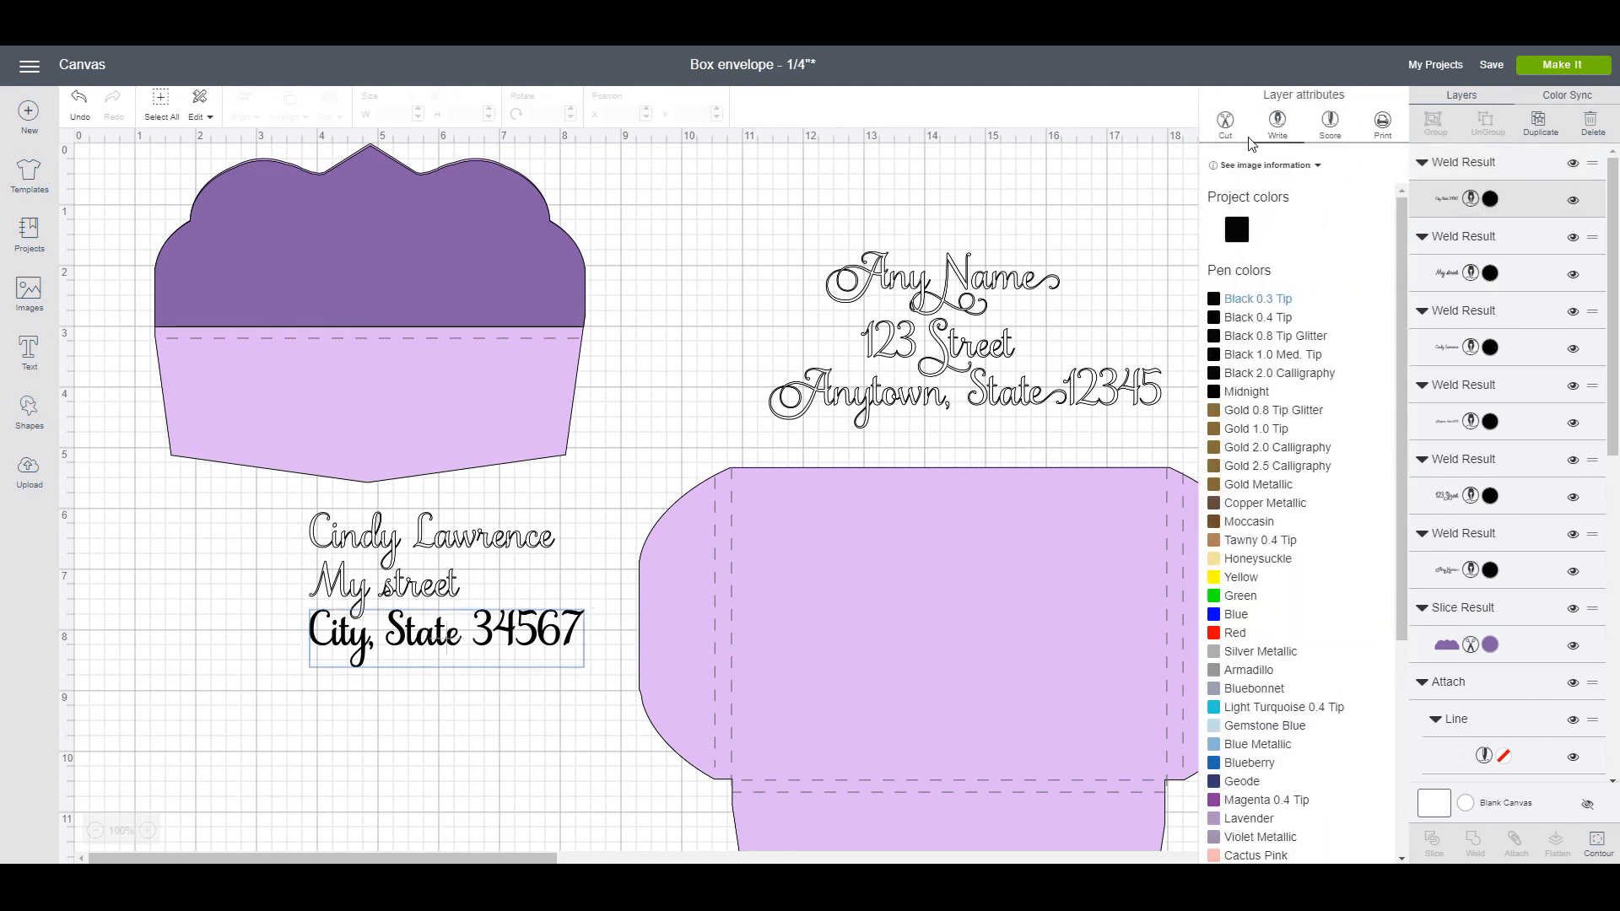
# Step: Select all three return address lines and group them
pyautogui.click(500, 767)
pyautogui.moveTo(287, 520); pyautogui.dragTo(586, 675)
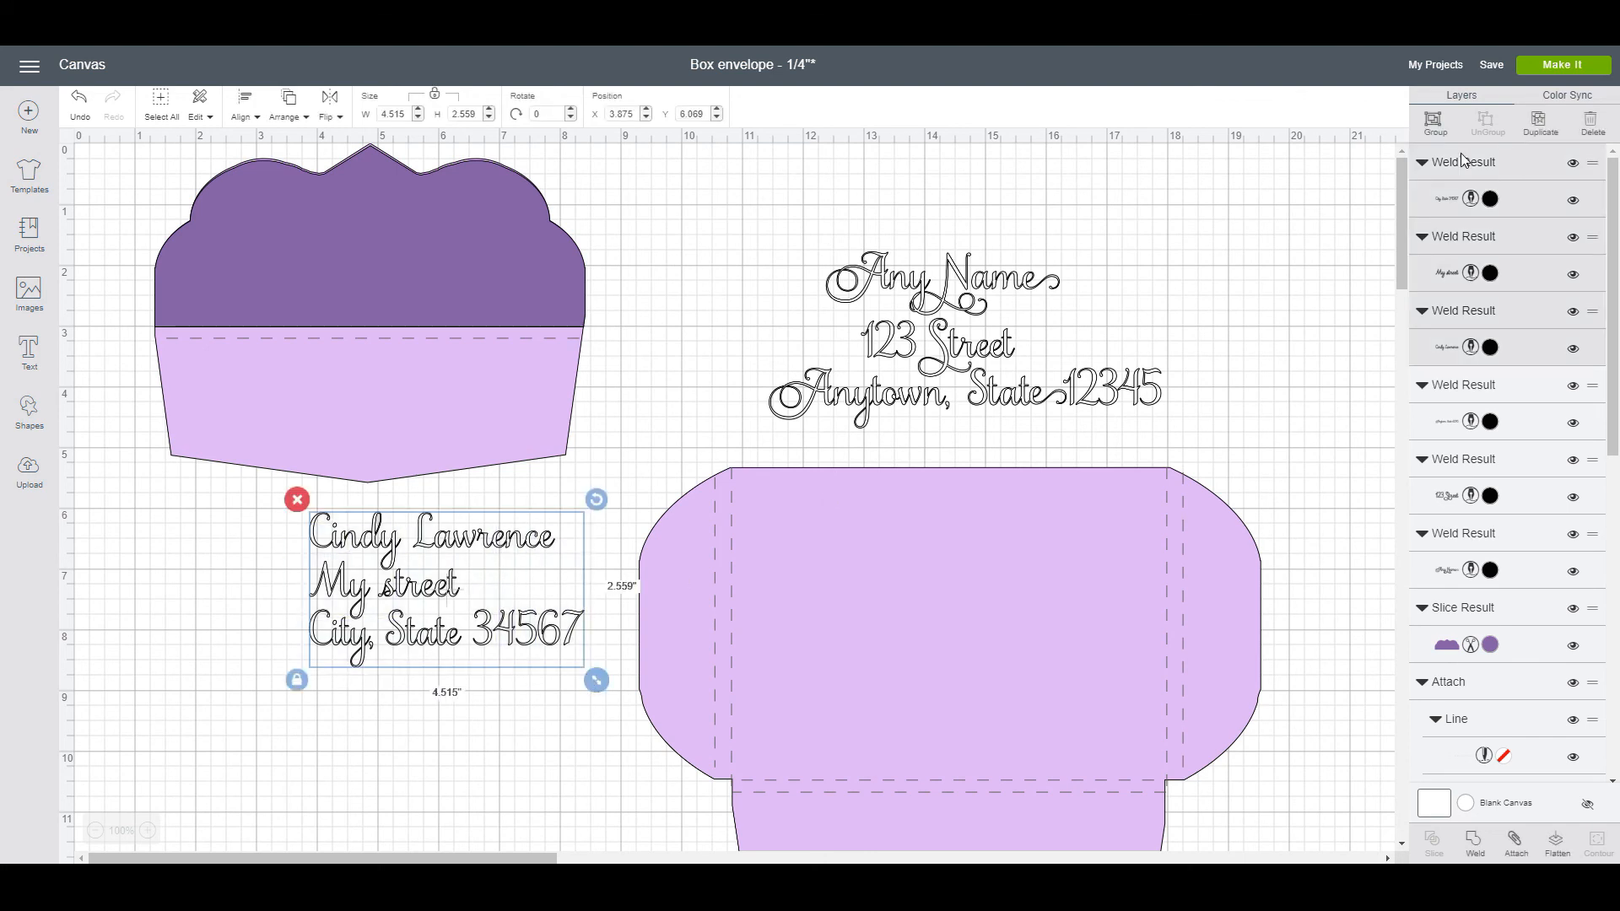
pyautogui.click(1431, 122)
# Step: Try aligning the three recipient address lines above the large envelope with the Center option, and undo that alignment
pyautogui.click(928, 348)
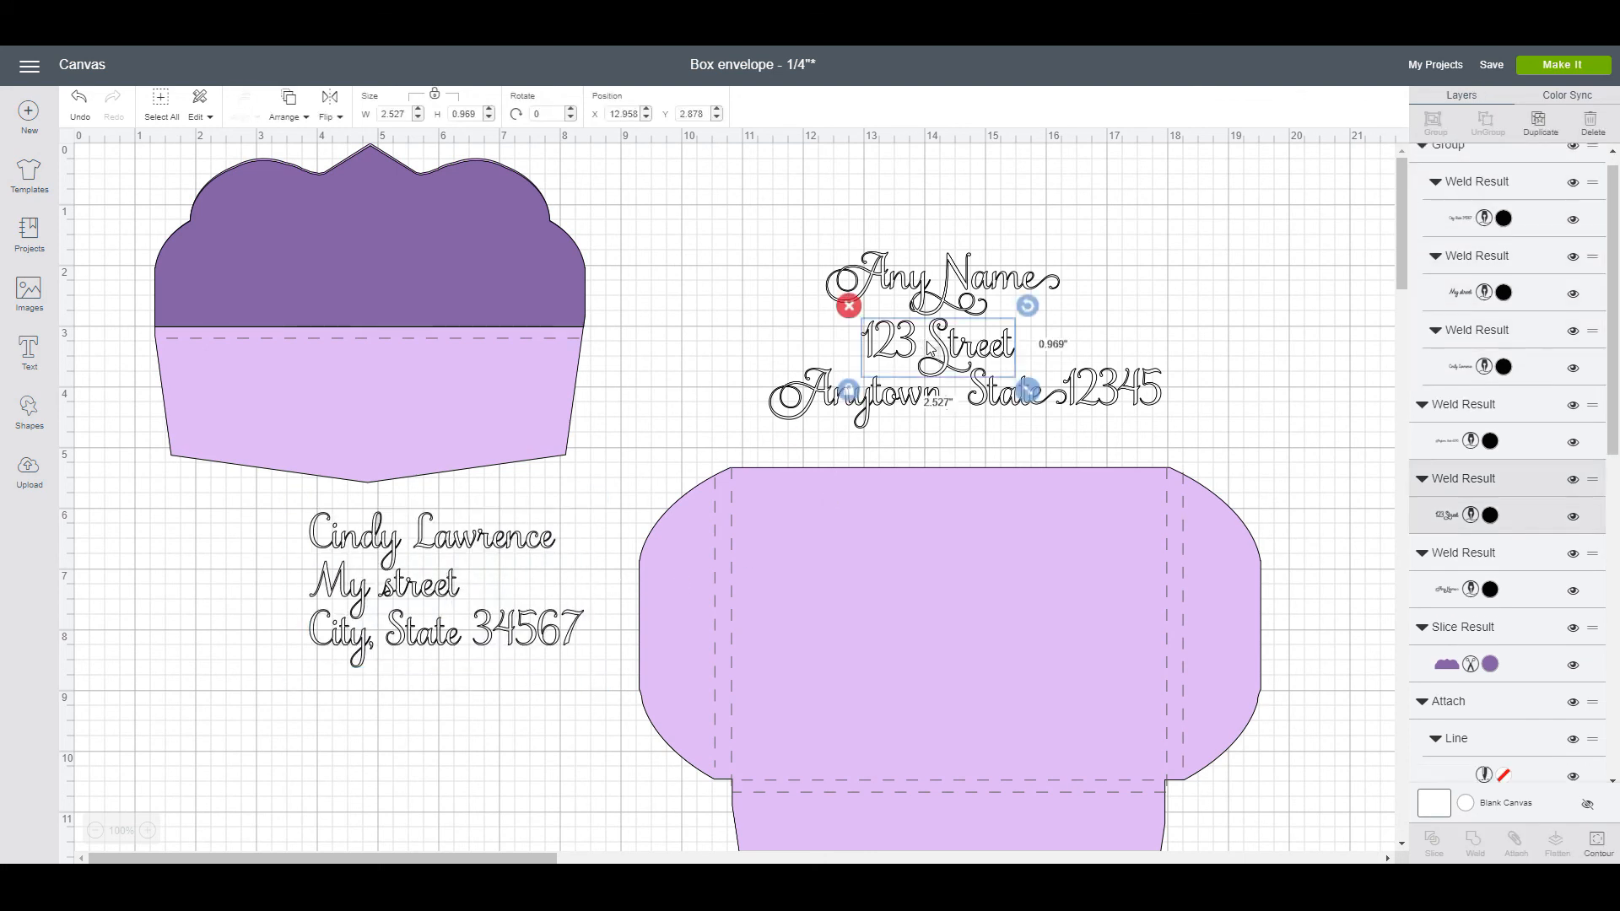
pyautogui.click(814, 242)
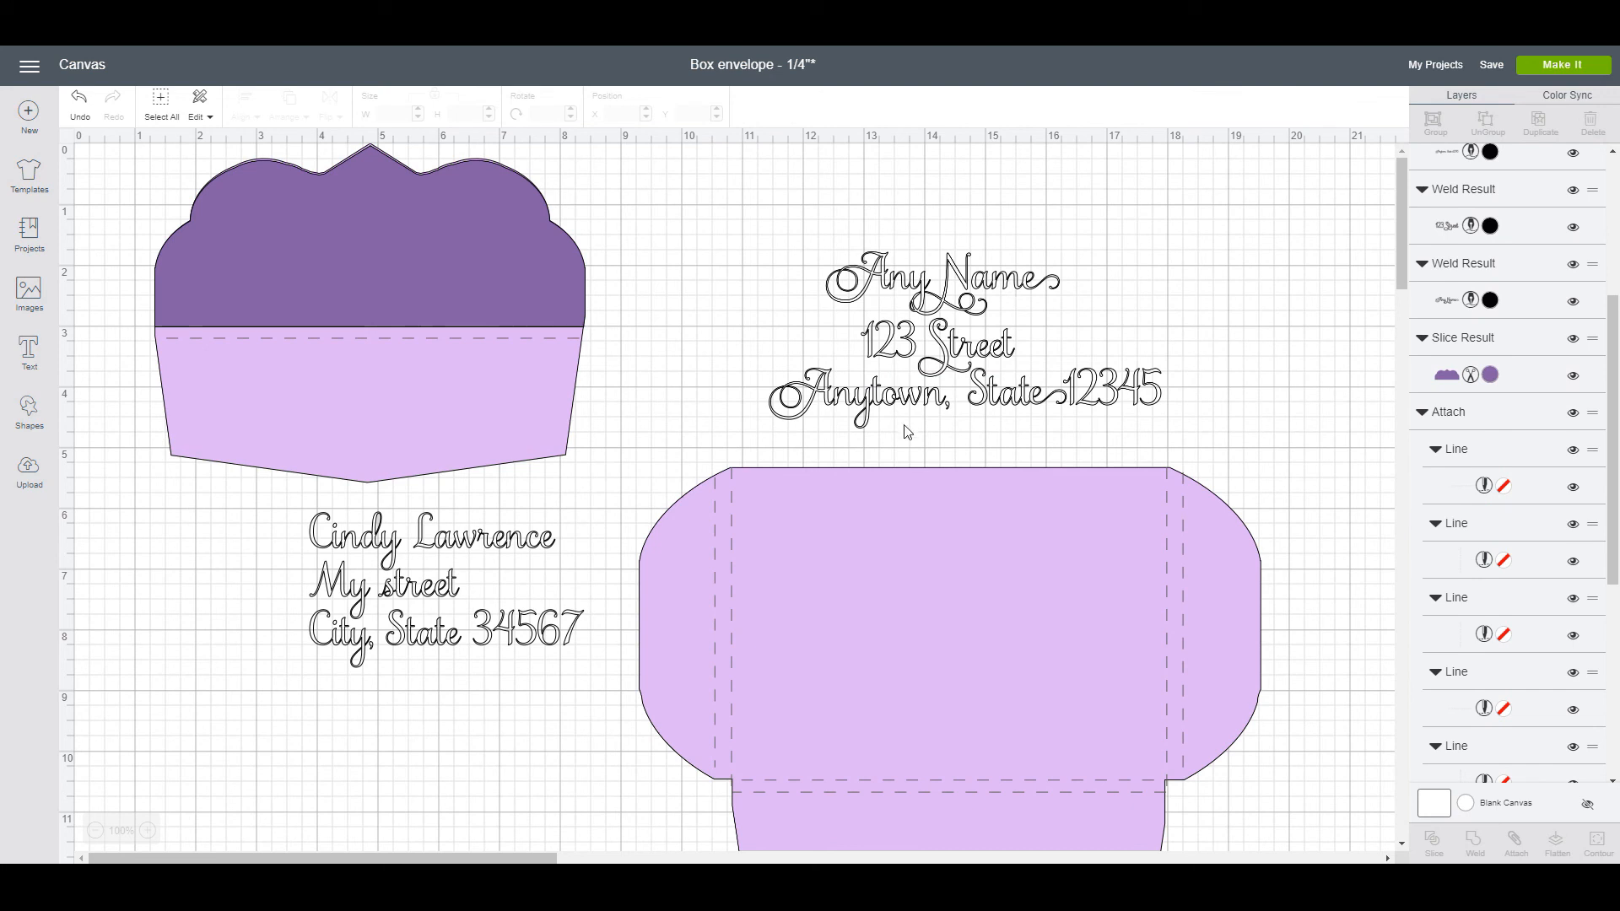
pyautogui.moveTo(816, 253); pyautogui.dragTo(1194, 426)
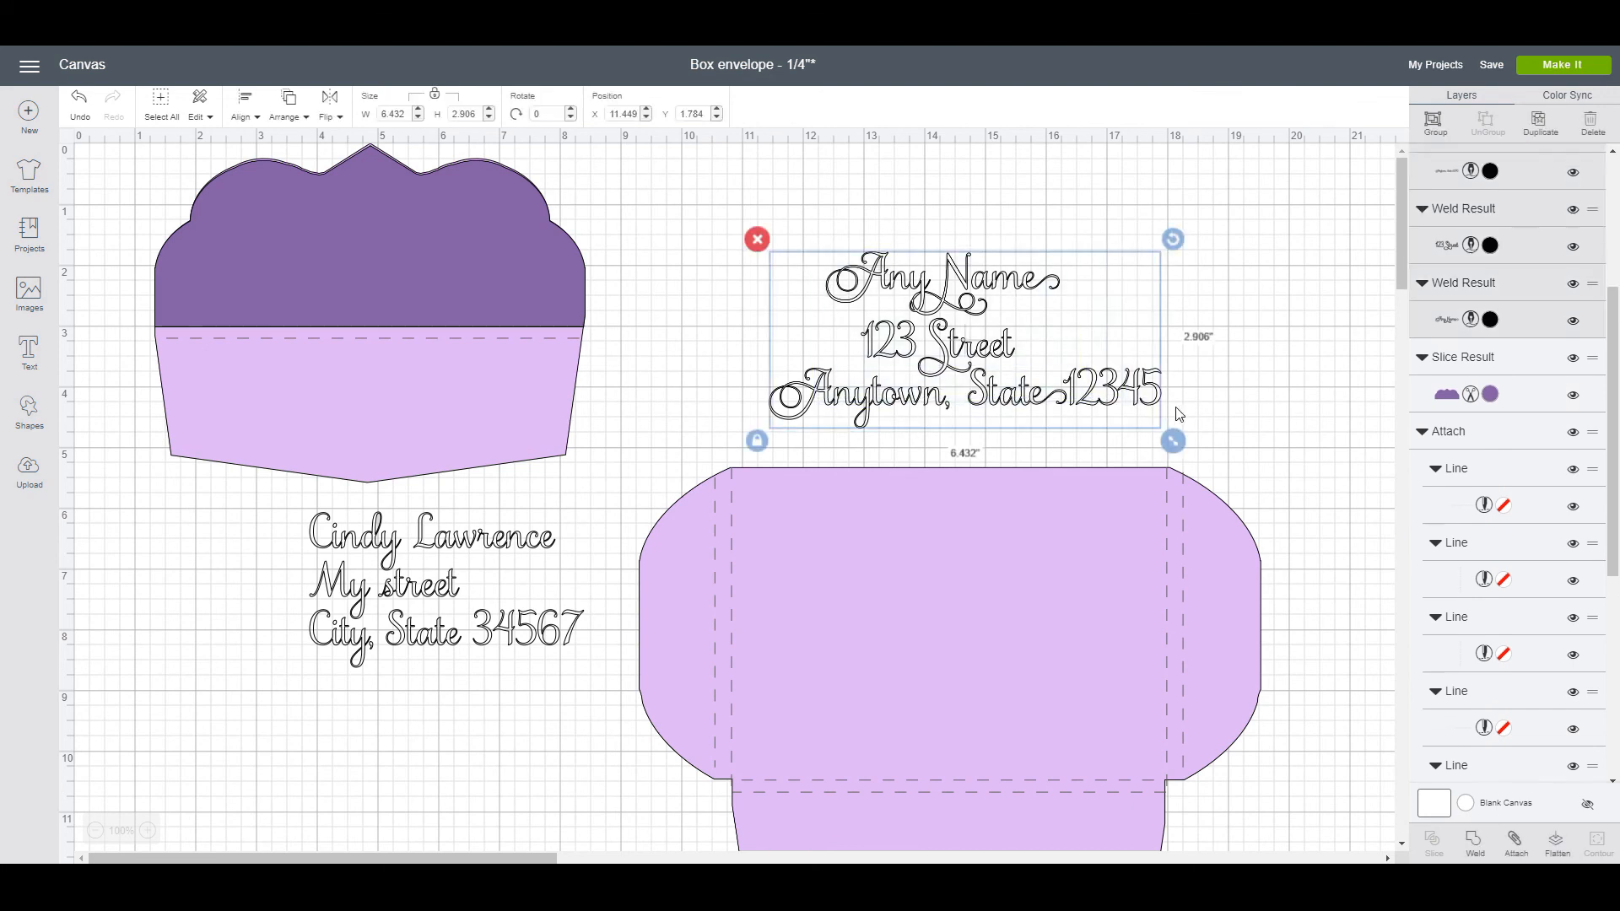
pyautogui.click(247, 108)
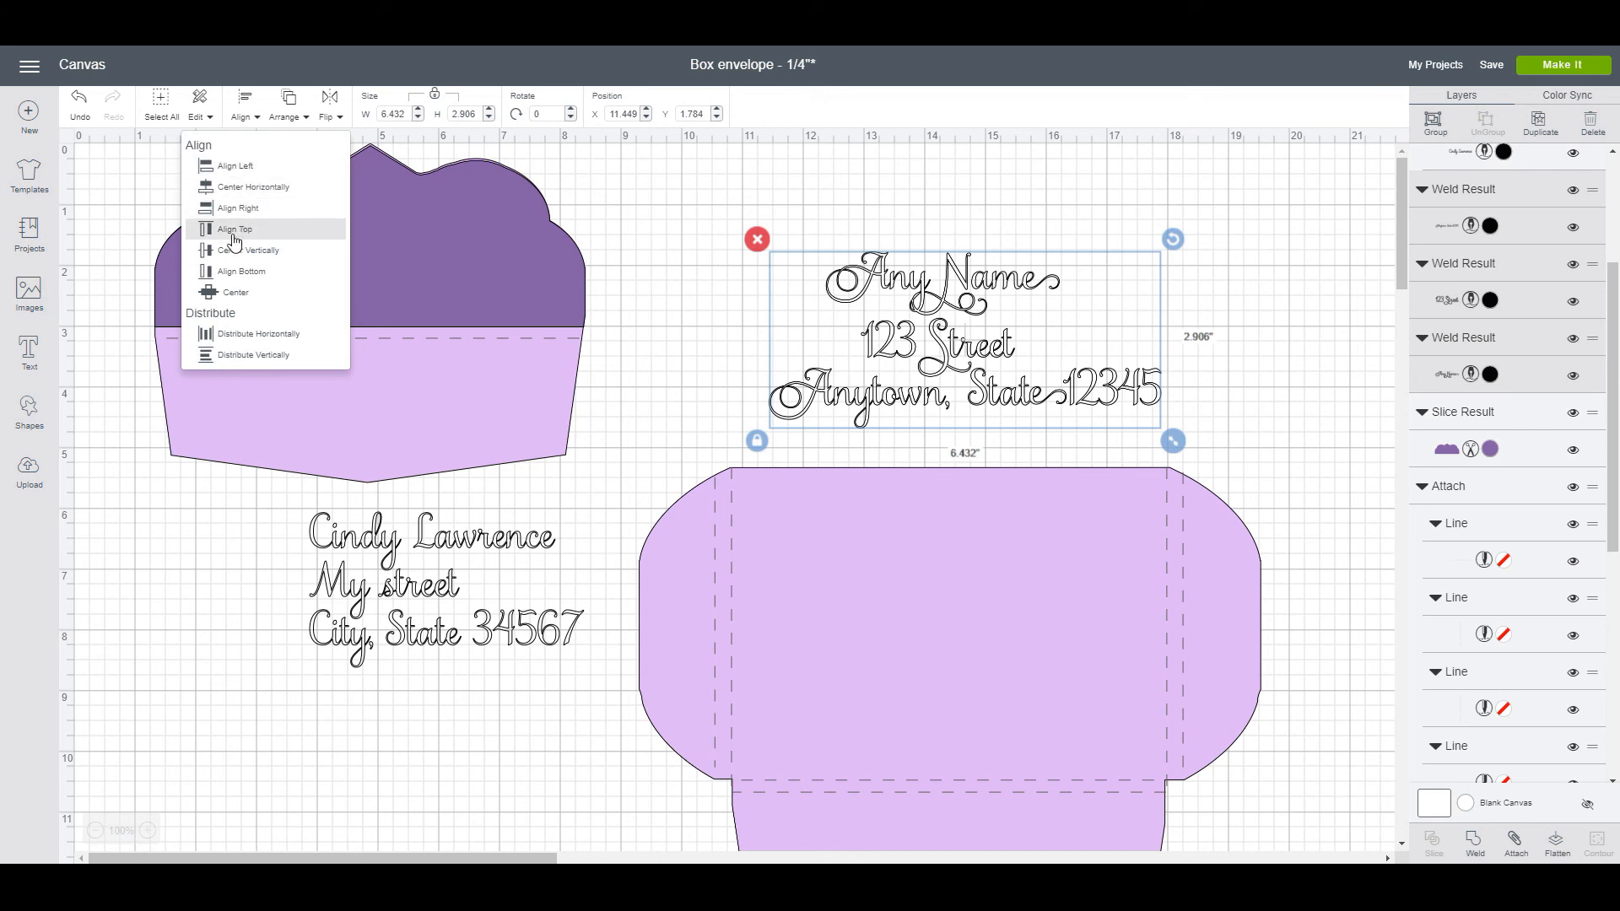
pyautogui.click(242, 292)
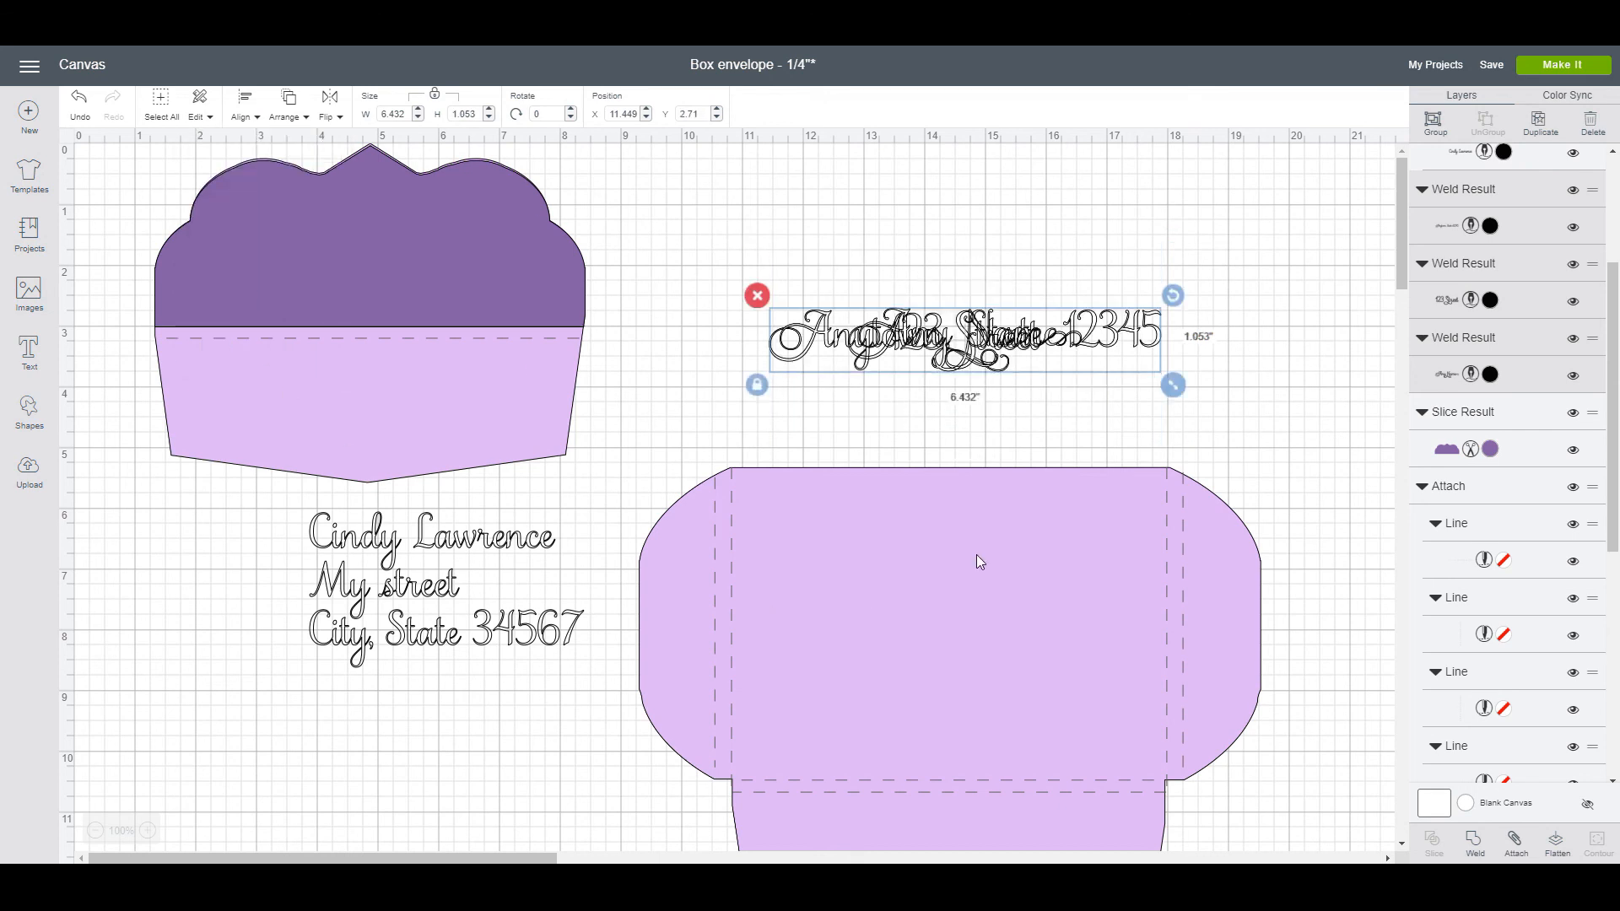
pyautogui.click(80, 106)
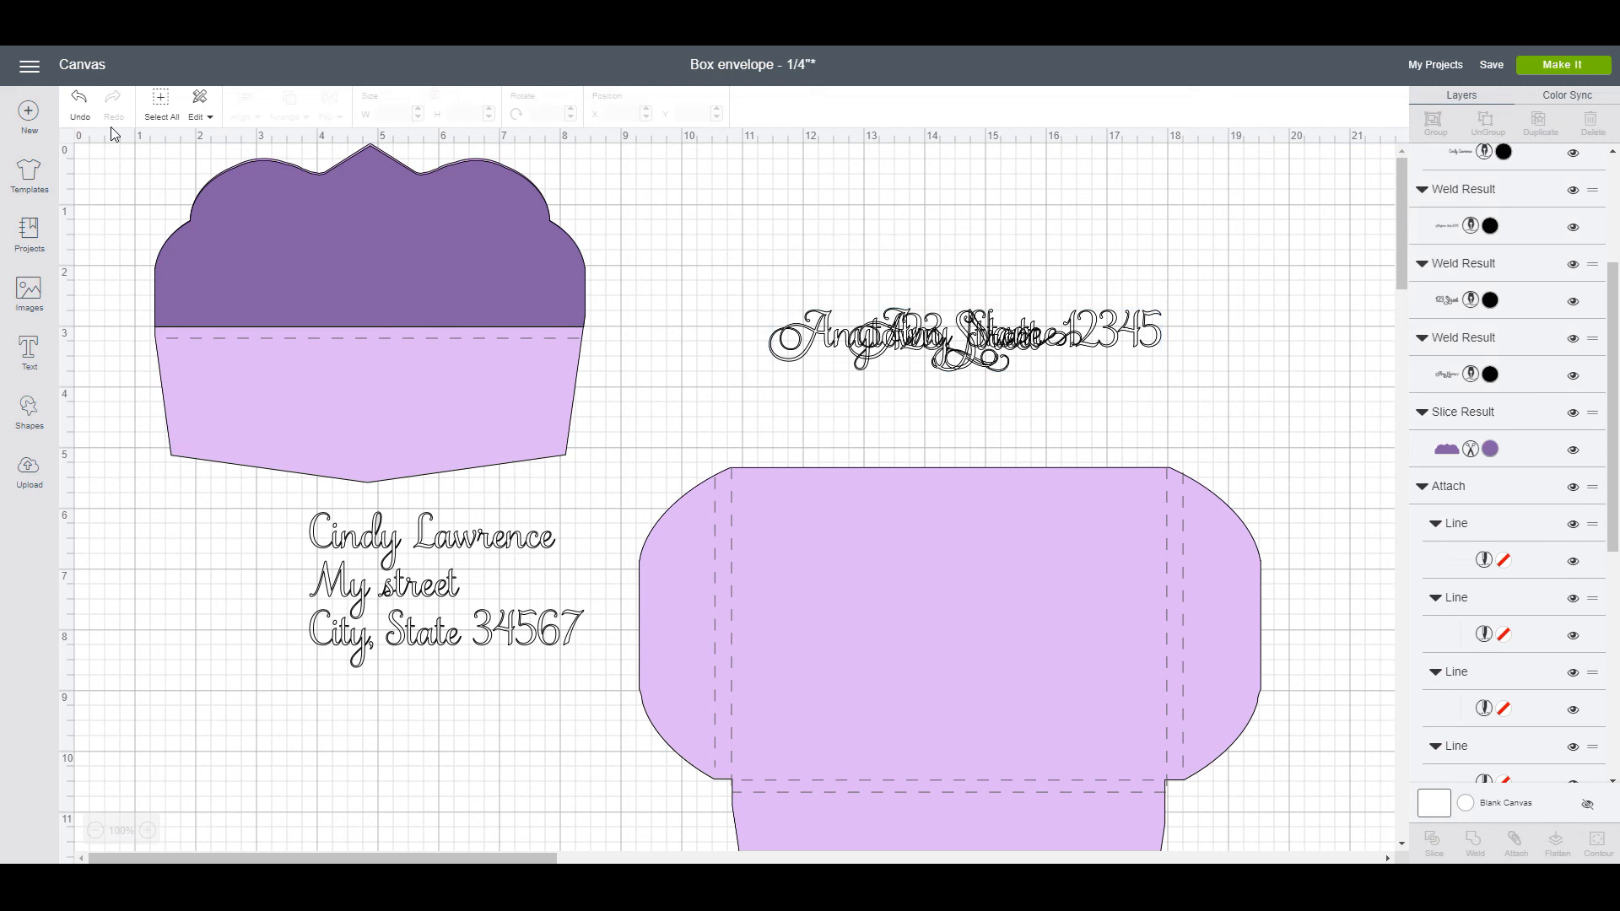
# Step: Align the three recipient address lines with Center Horizontally
pyautogui.moveTo(1039, 310); pyautogui.dragTo(1174, 435)
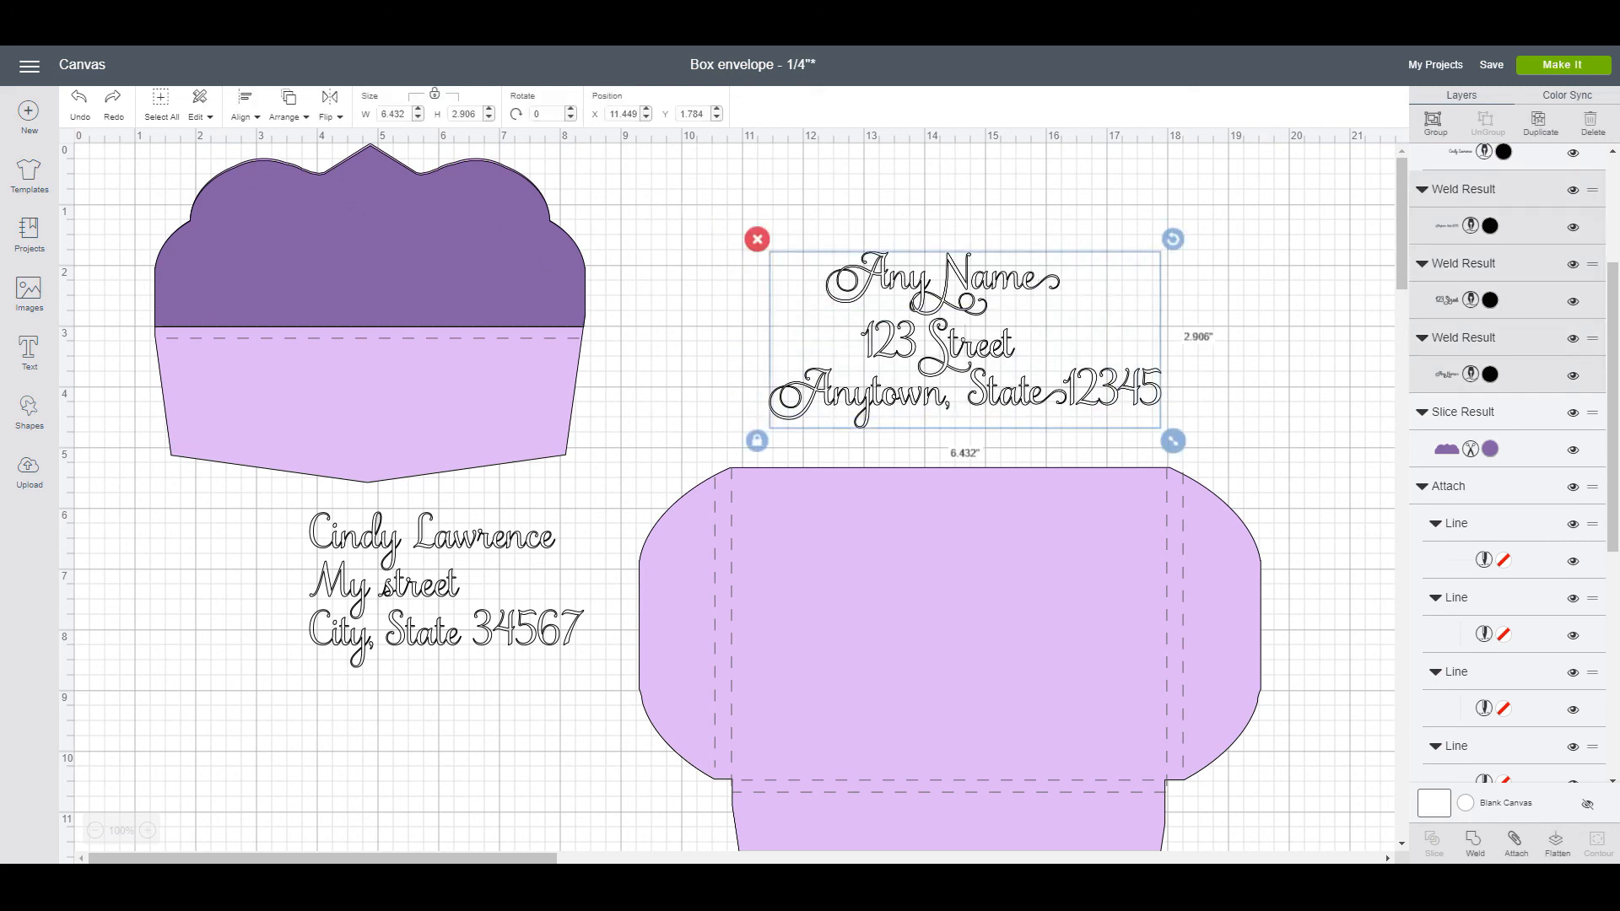
pyautogui.click(244, 115)
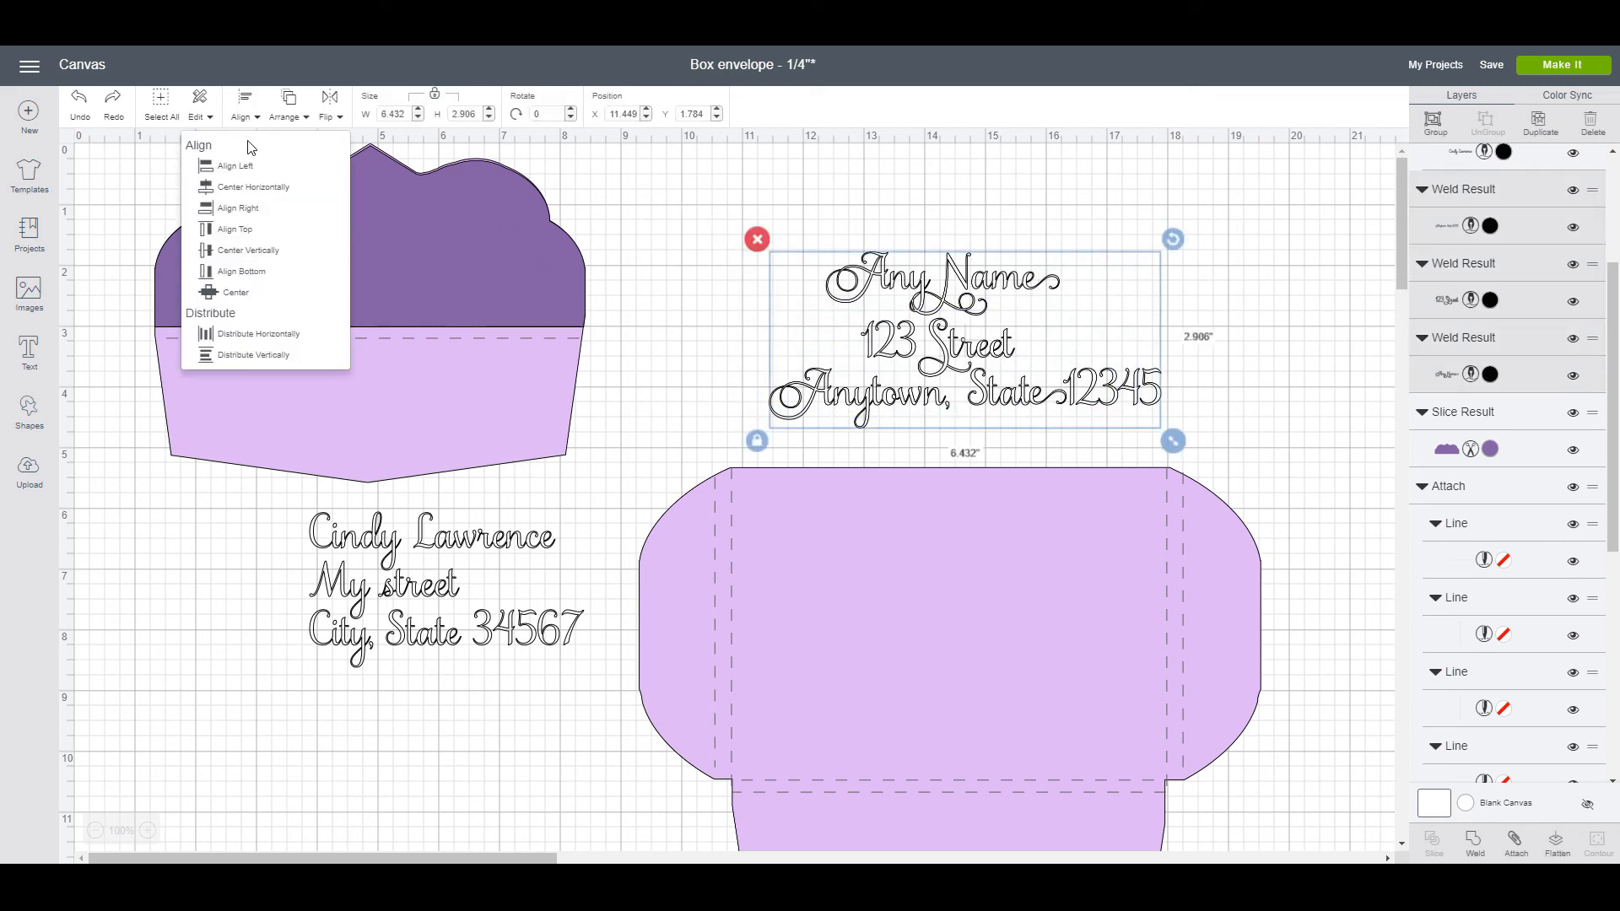
pyautogui.click(272, 187)
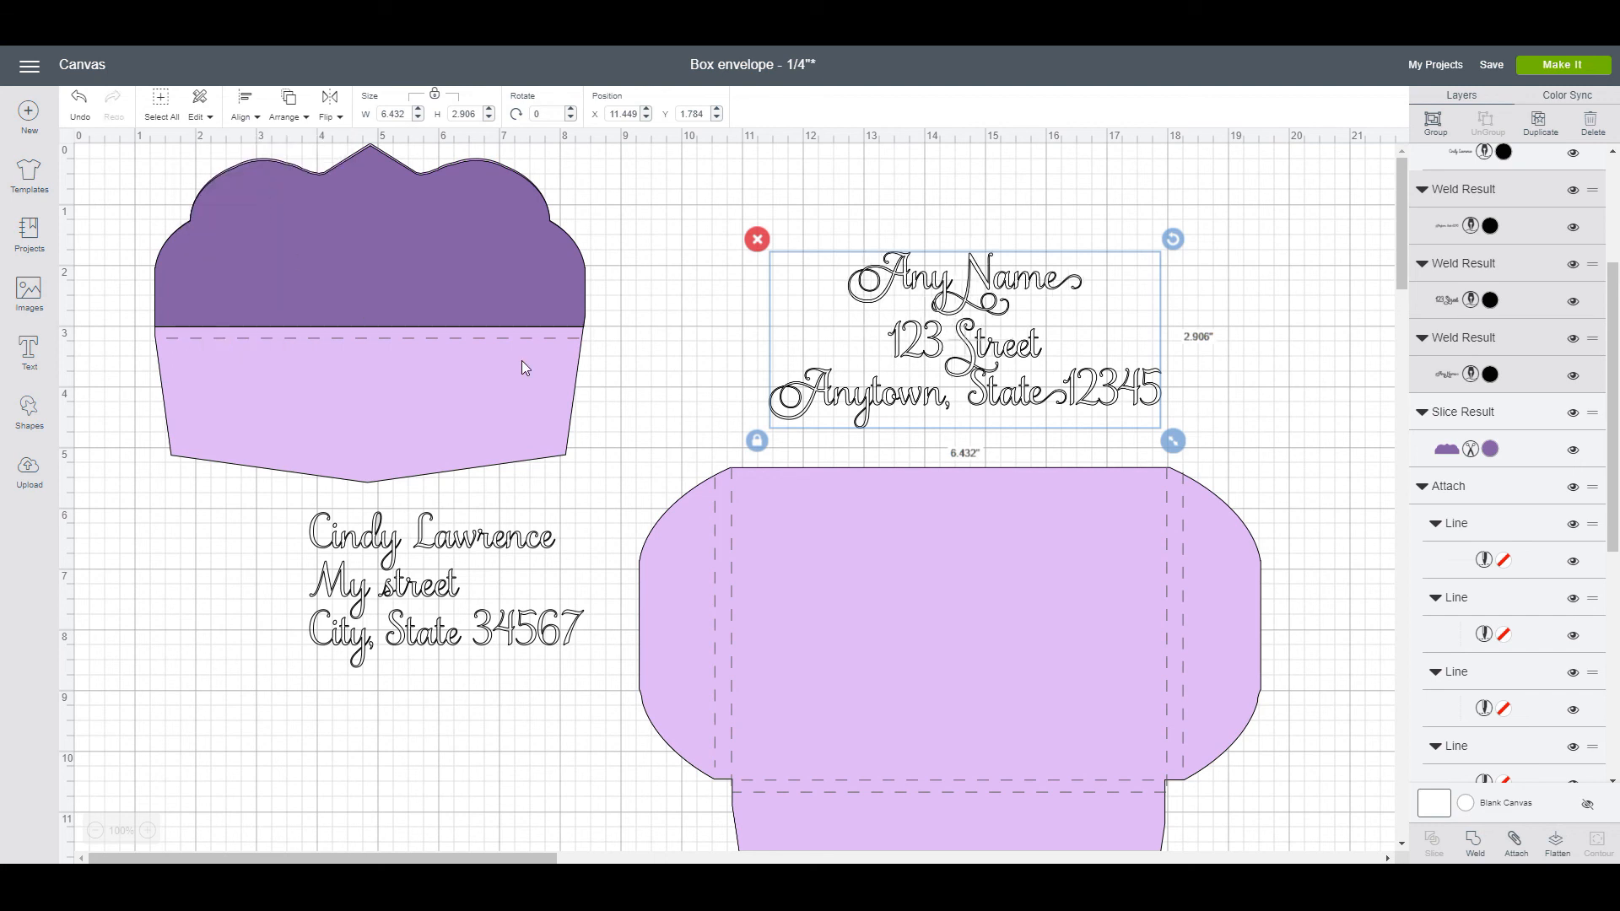
# Step: Group the three recipient address lines and move the large envelope up behind them, to about Y 1.79 in
pyautogui.click(1439, 127)
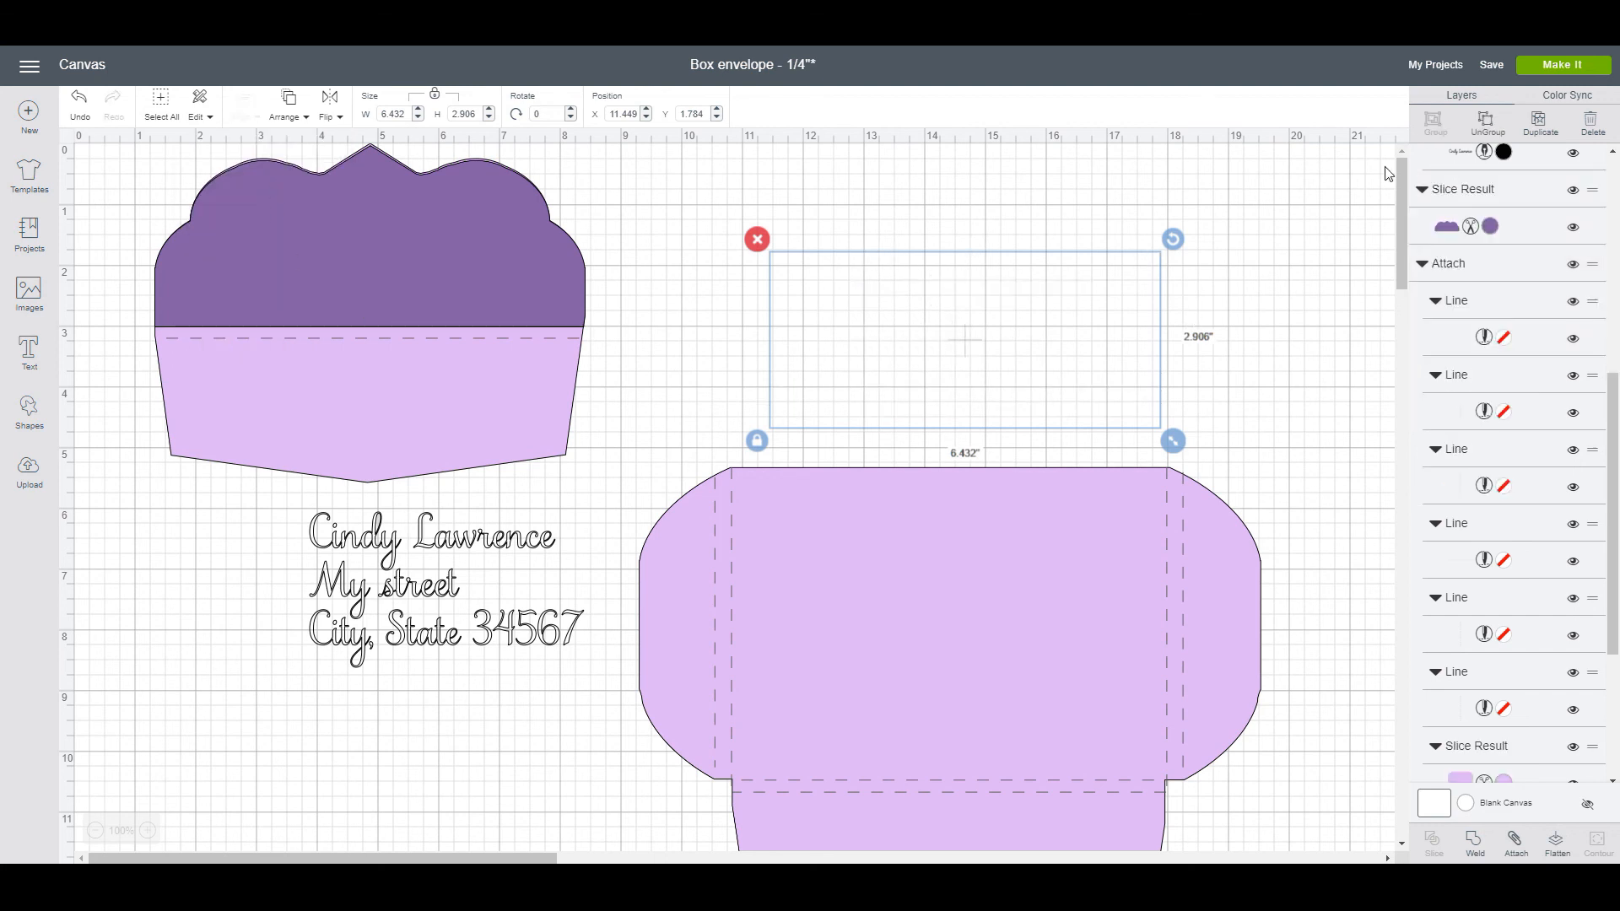
pyautogui.moveTo(954, 644); pyautogui.dragTo(986, 477)
# Step: Scale the recipient address group down to about 4.15 by 1.88 in and place it centrally on the large envelope's front panel
pyautogui.click(960, 402)
pyautogui.moveTo(1197, 564); pyautogui.dragTo(1059, 501)
pyautogui.moveTo(926, 450); pyautogui.dragTo(982, 466)
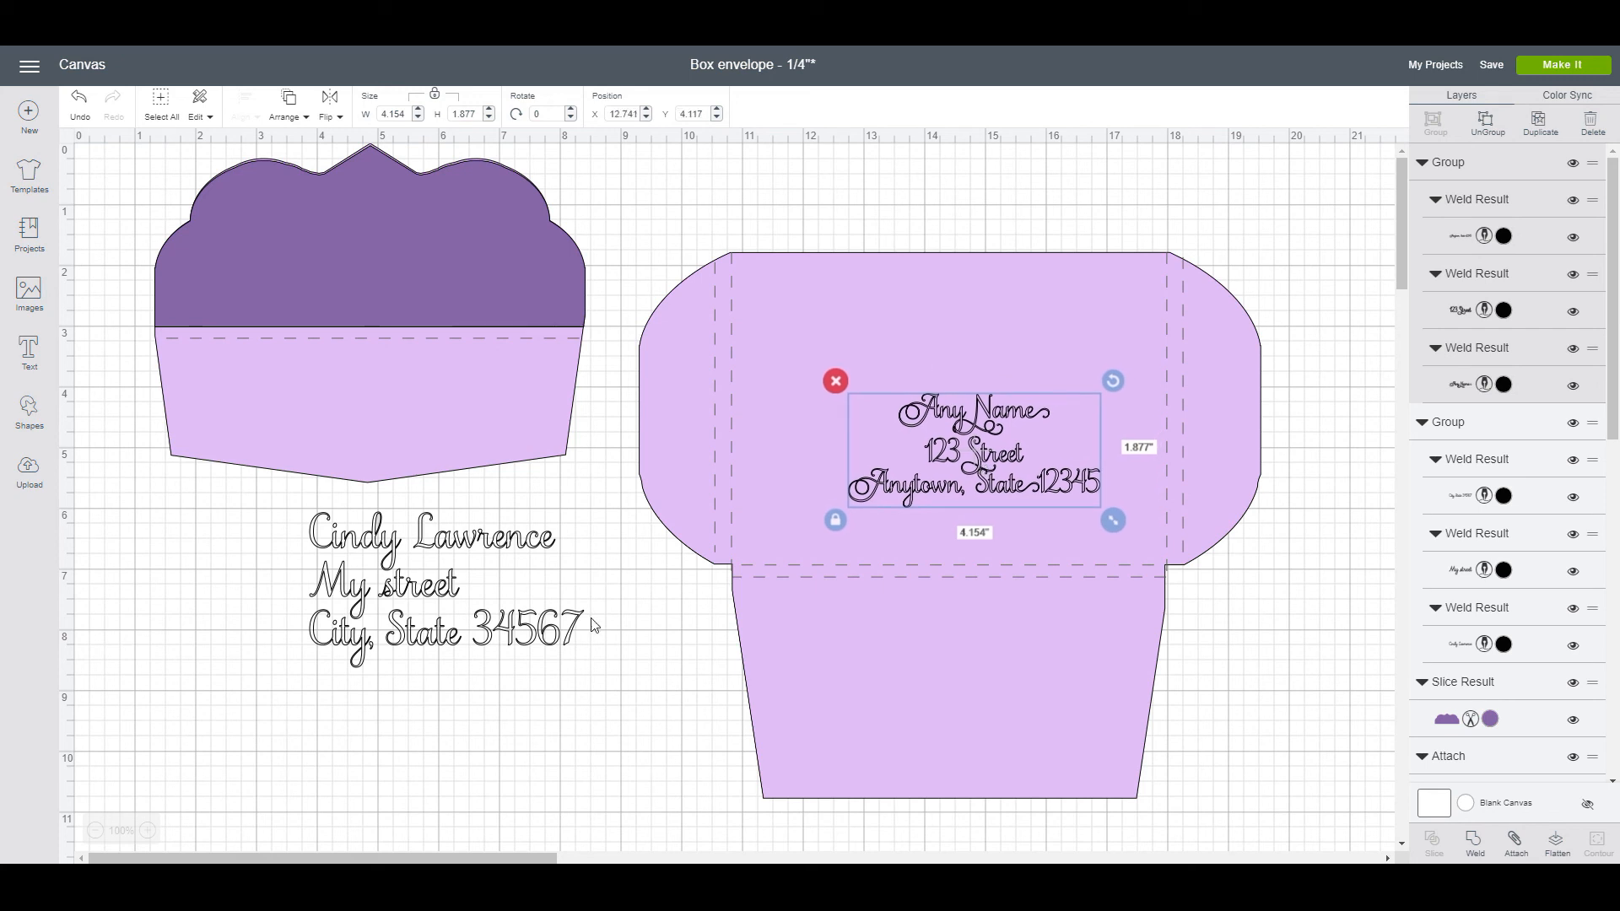
# Step: Move the return address group onto the large envelope and shrink it to fit the front panel's upper-left corner
pyautogui.click(314, 533)
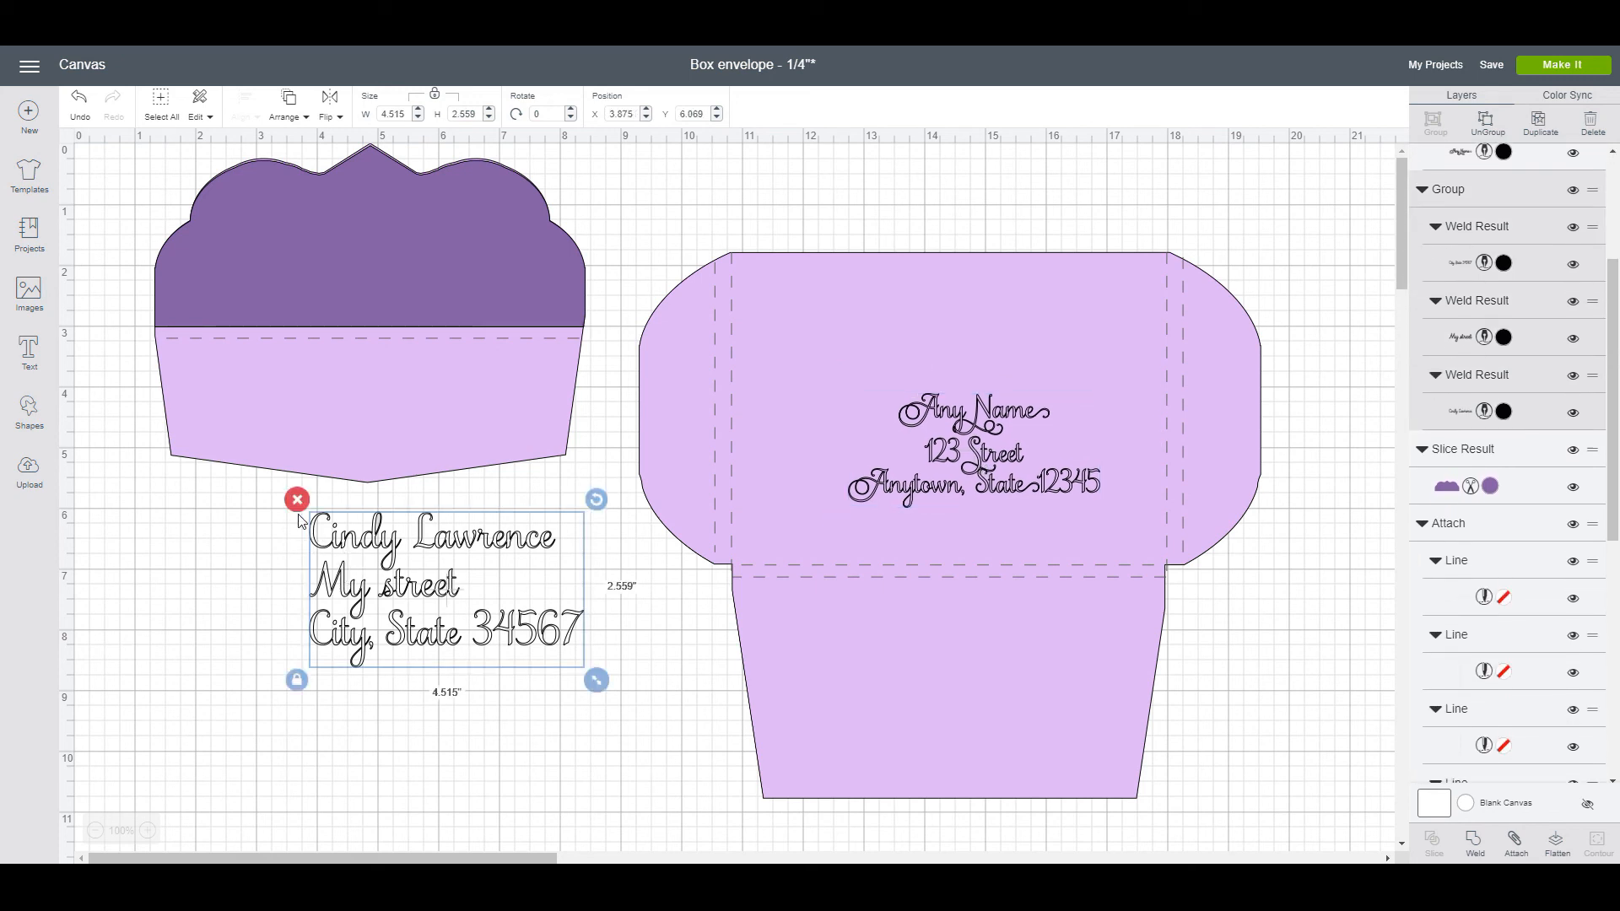
pyautogui.moveTo(386, 582); pyautogui.dragTo(817, 314)
pyautogui.moveTo(1020, 428); pyautogui.dragTo(1005, 413)
pyautogui.moveTo(348, 550); pyautogui.dragTo(800, 316)
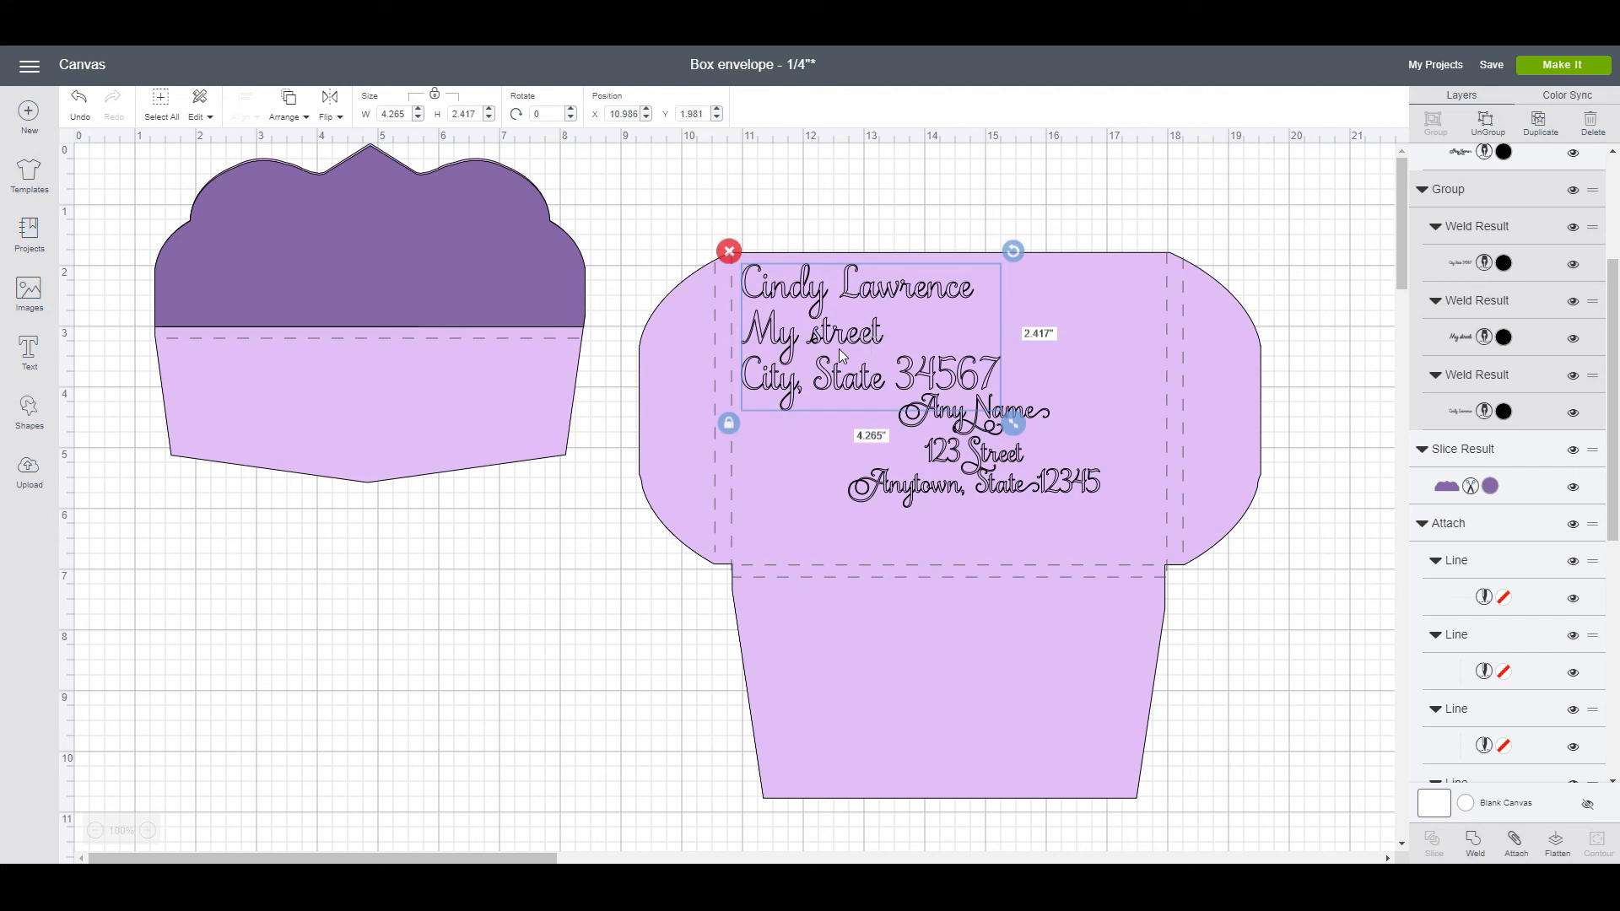
pyautogui.moveTo(1015, 420); pyautogui.dragTo(864, 380)
pyautogui.moveTo(771, 310); pyautogui.dragTo(778, 307)
pyautogui.click(1299, 740)
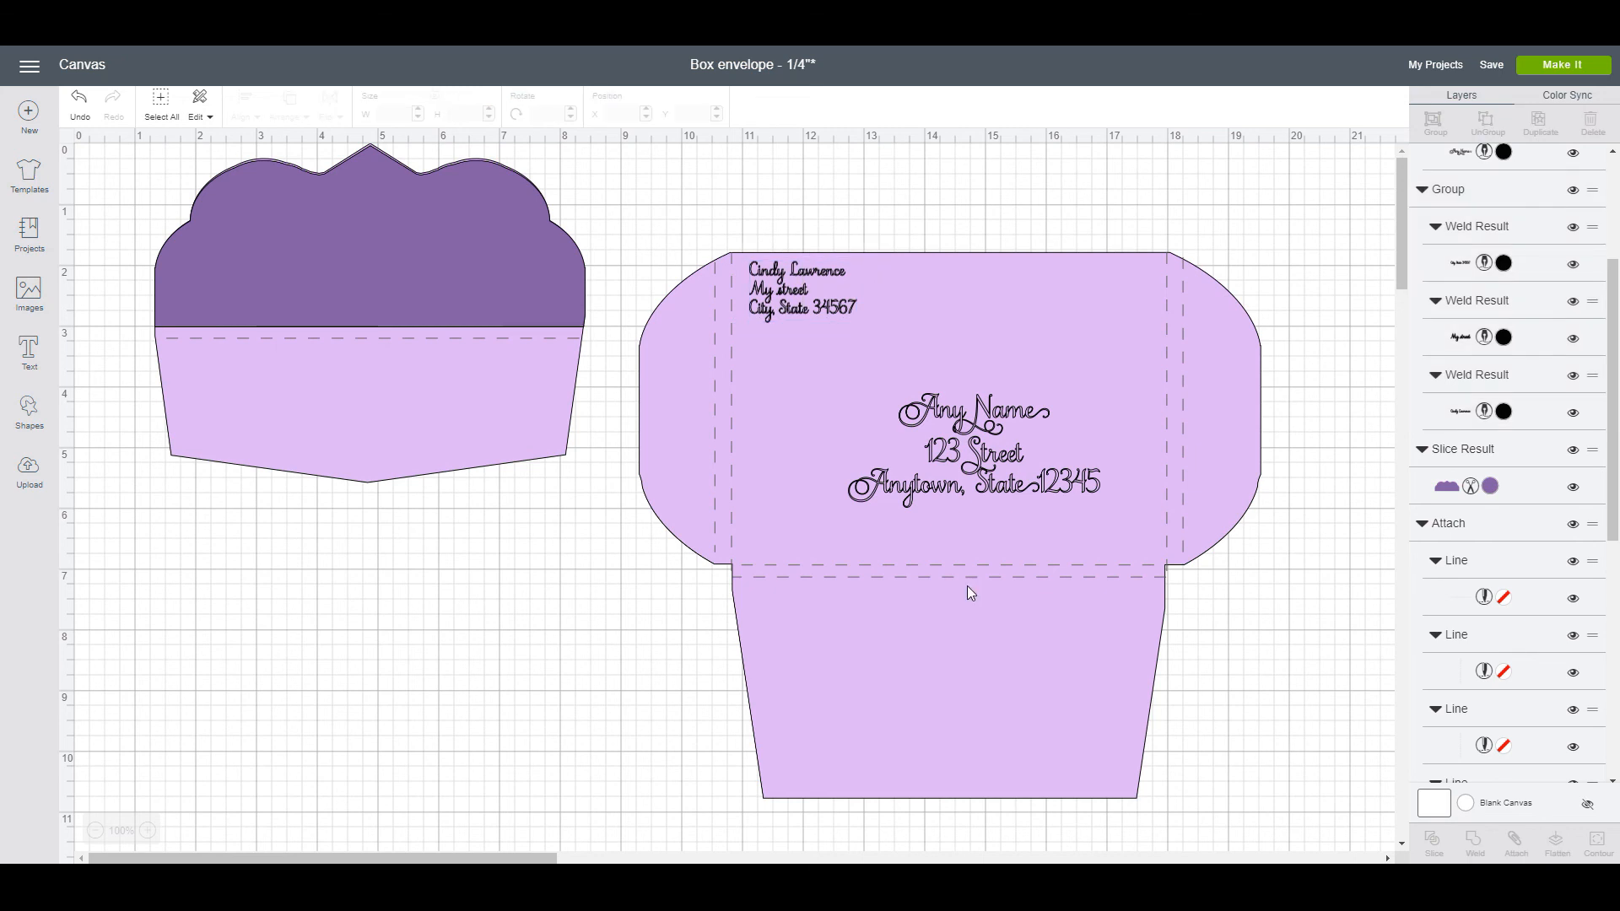
# Step: Select the large envelope with both address groups and attach them together
pyautogui.moveTo(731, 214); pyautogui.dragTo(1203, 654)
pyautogui.click(1518, 848)
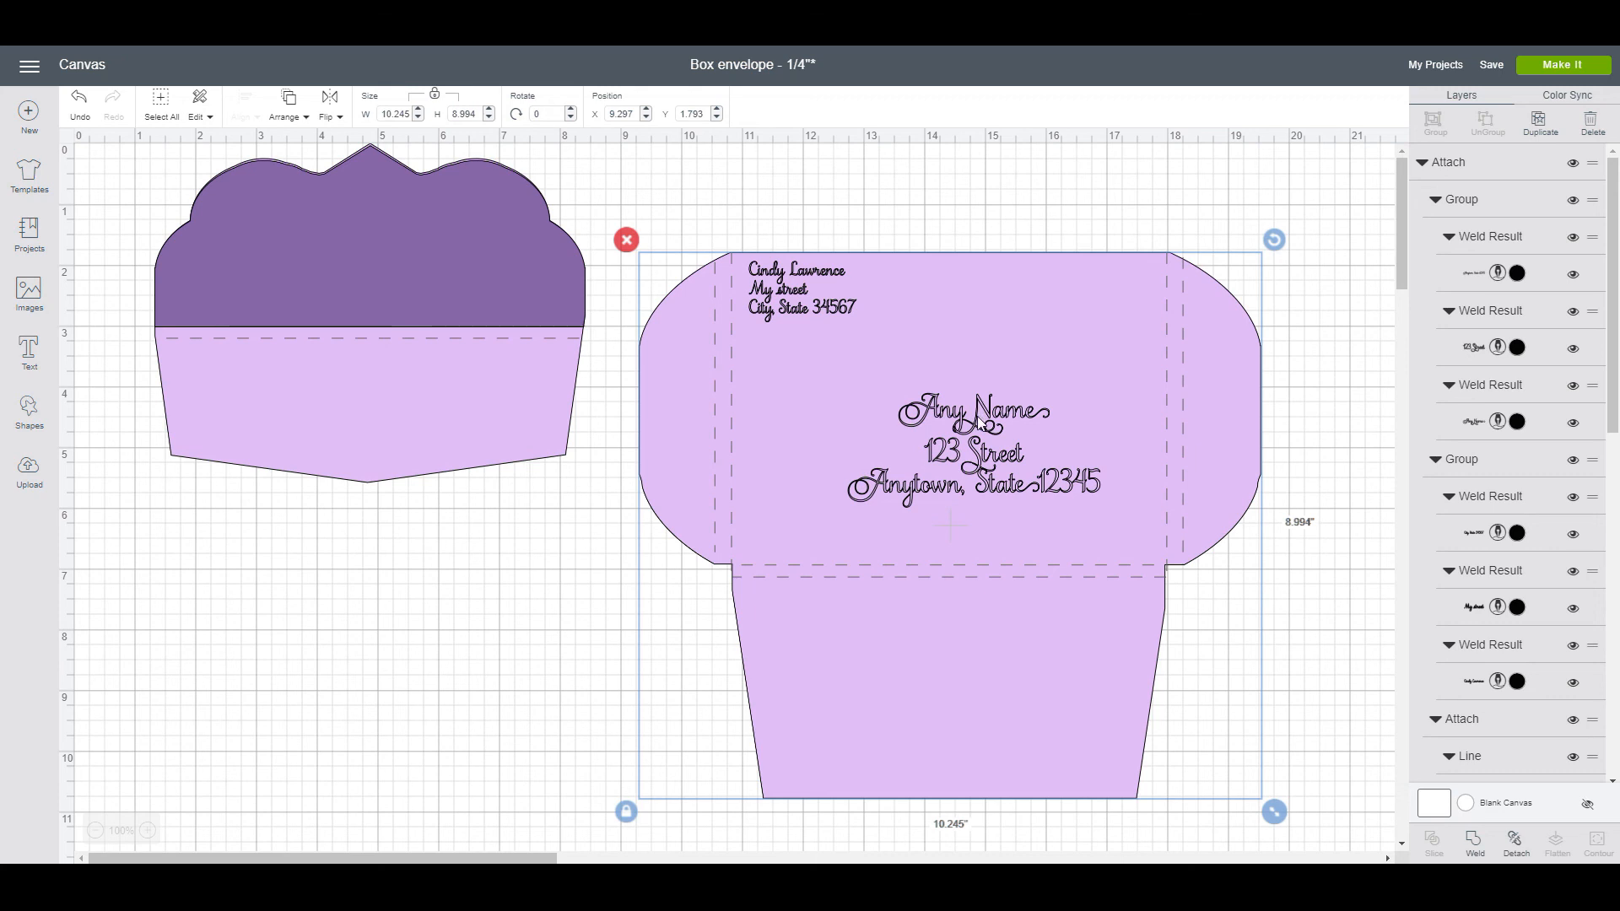
pyautogui.click(533, 613)
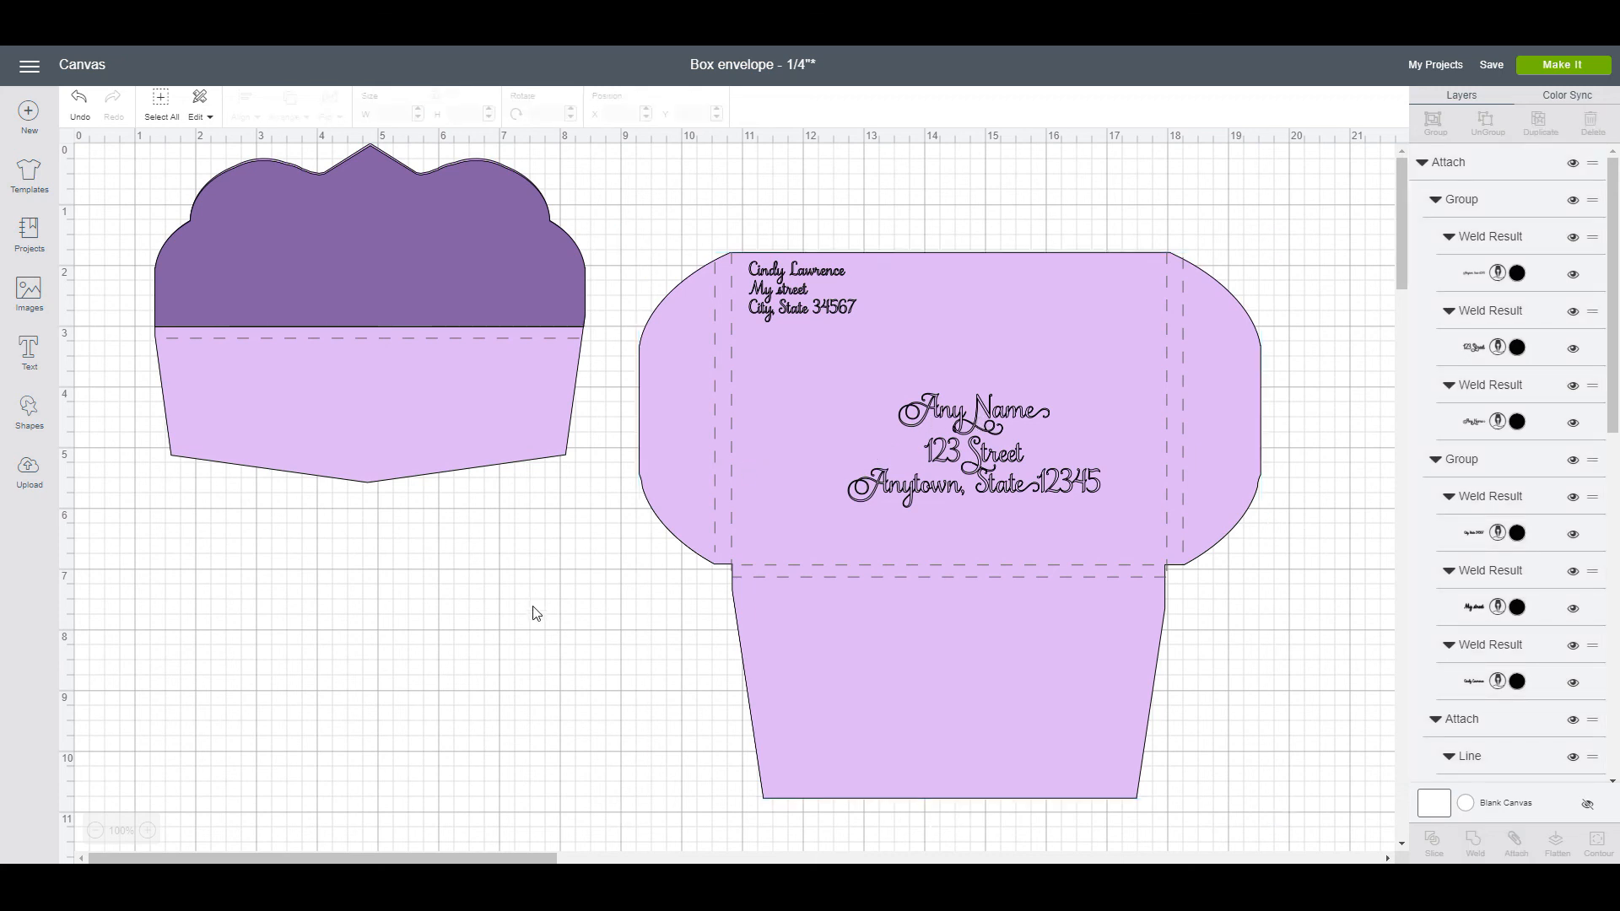